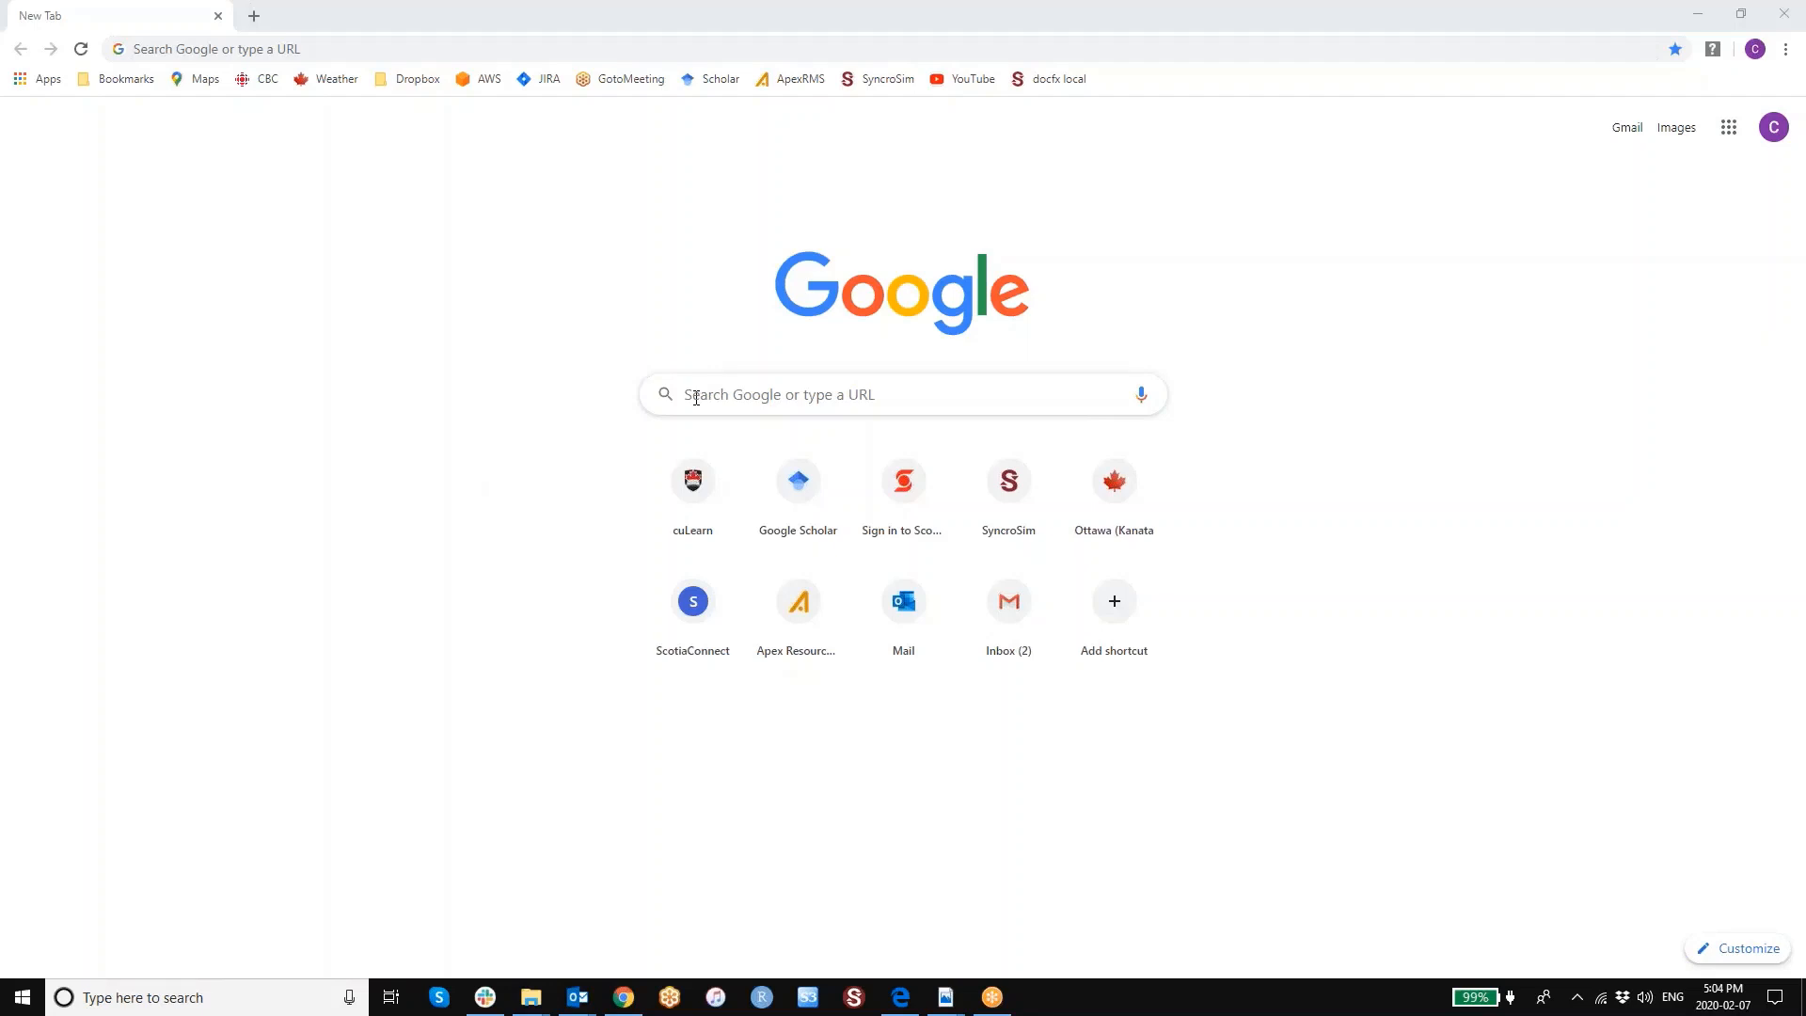
- Search Google for 'microsoft azure for students' by accepting the autocomplete suggestion
left_click(697, 397)
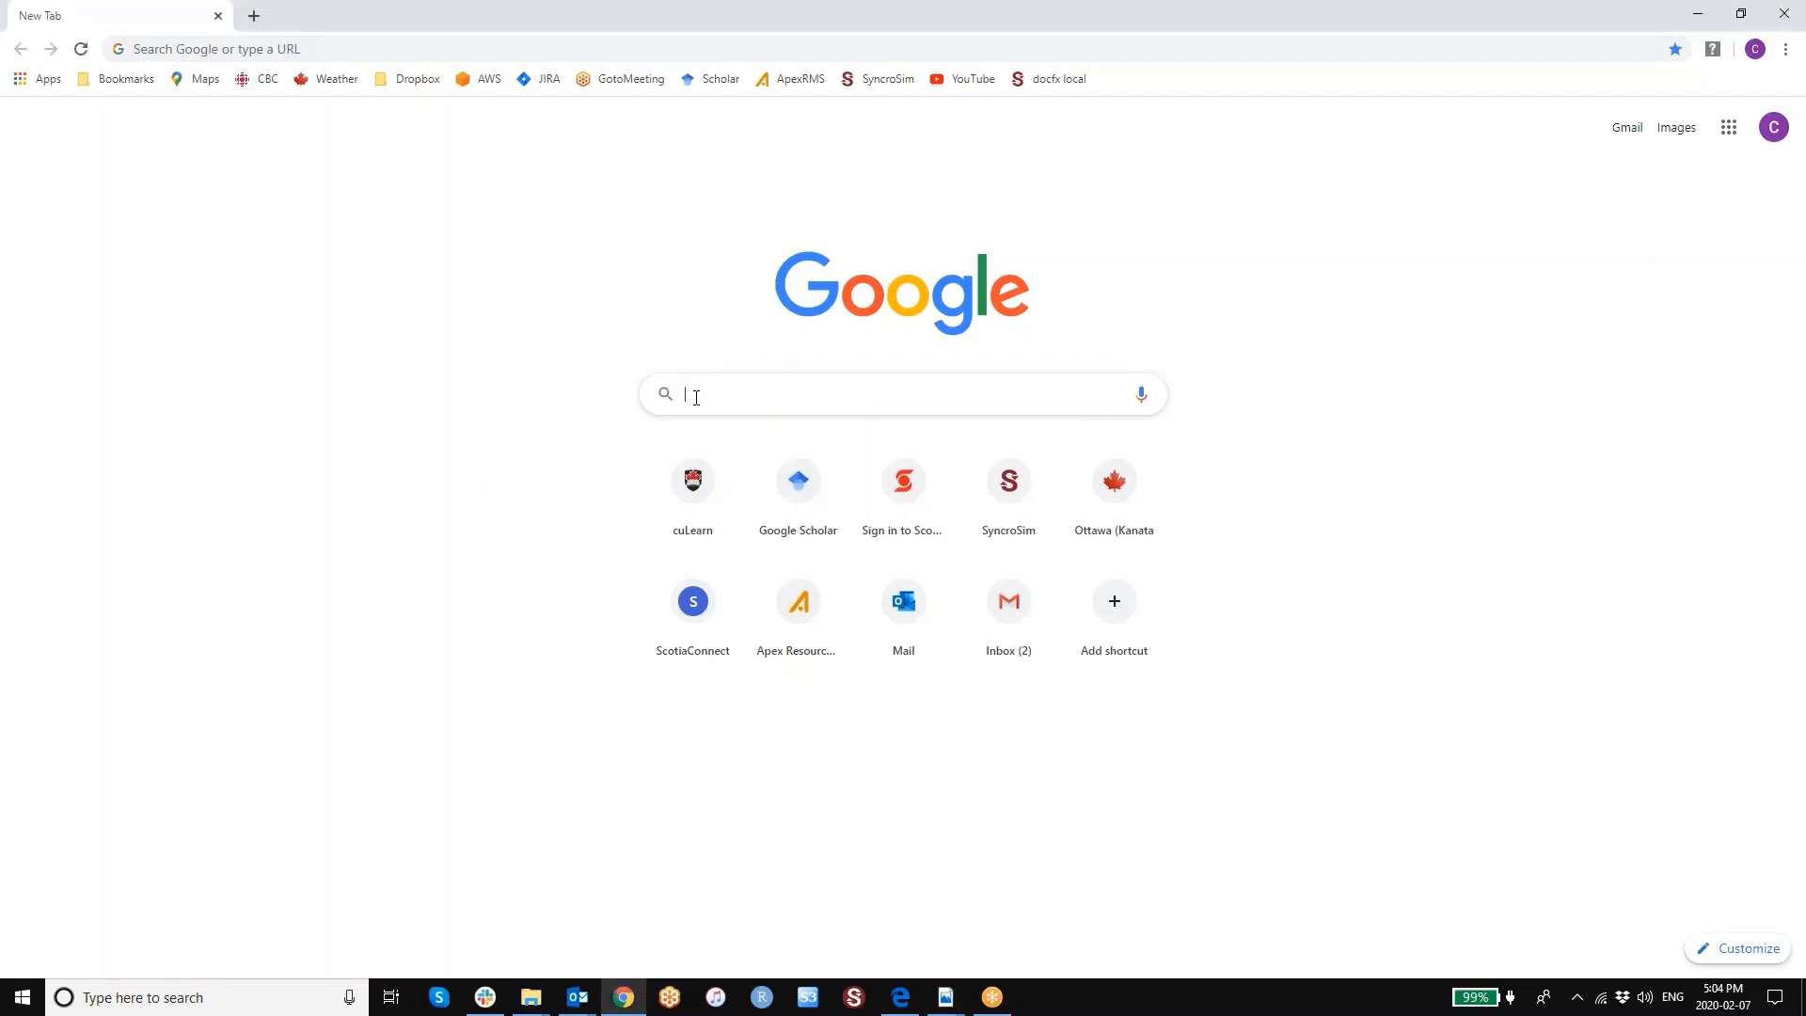
type("microsoft azure for students")
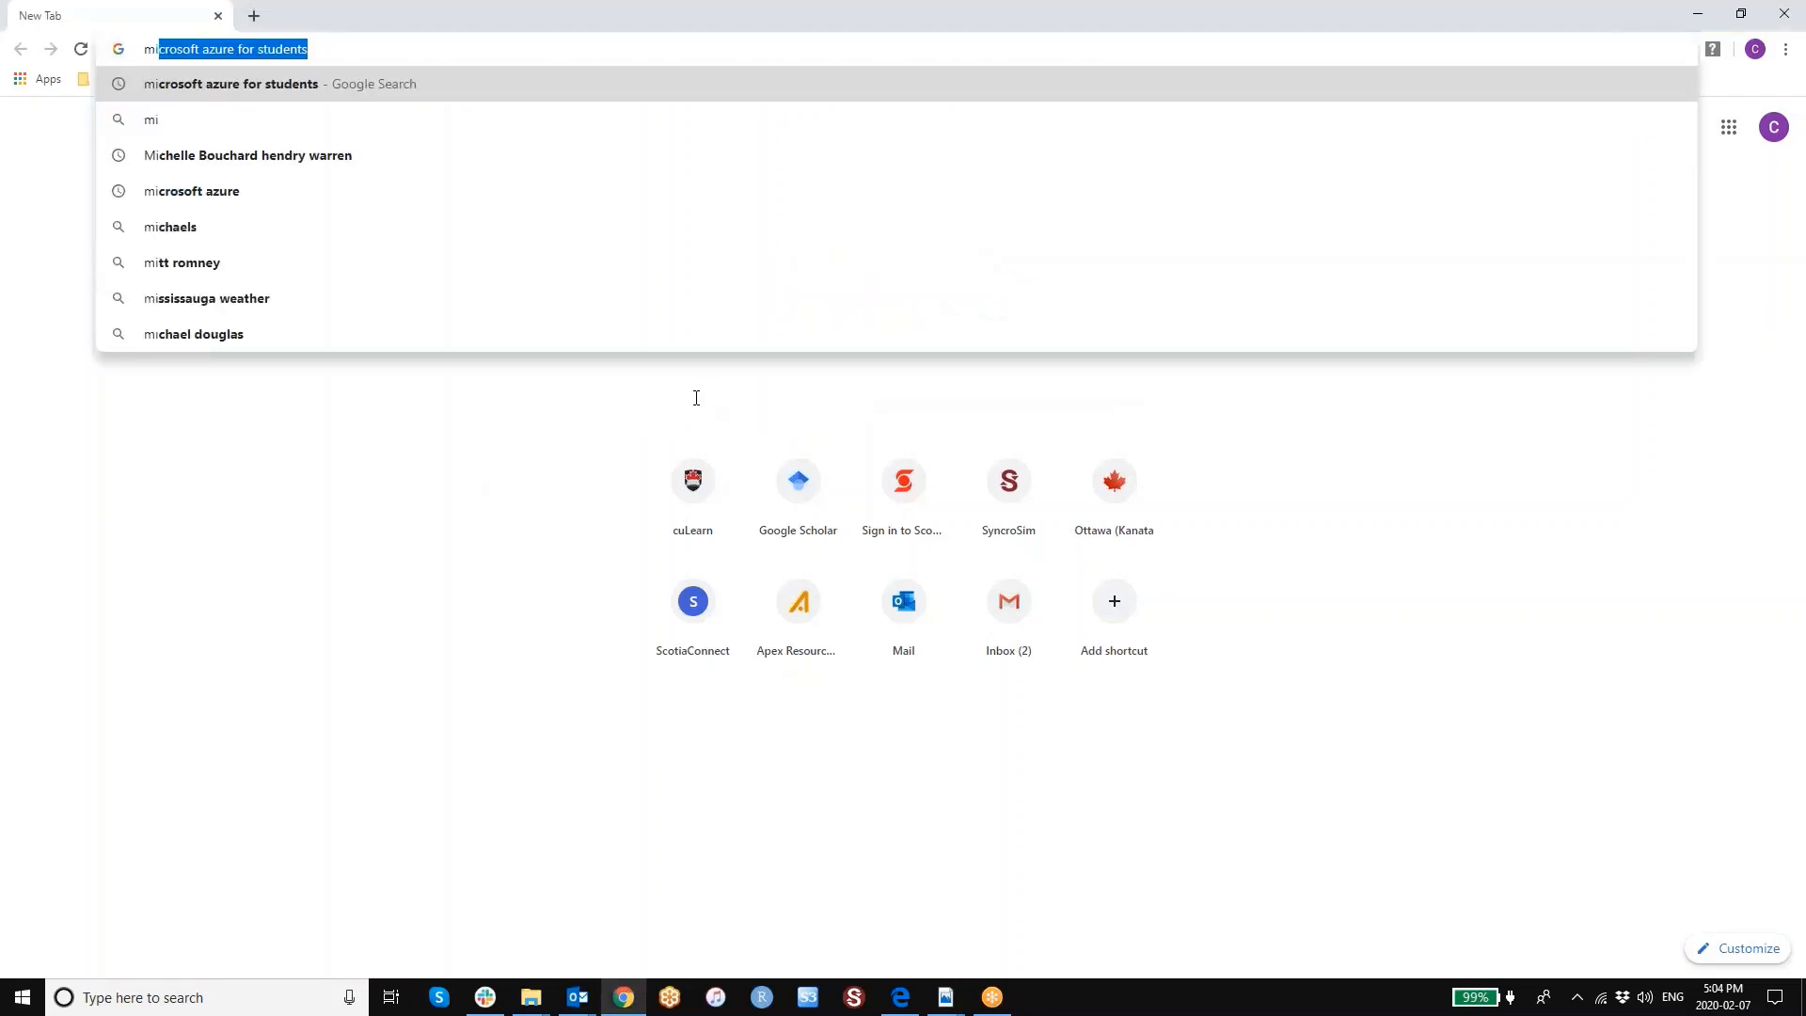
key("Right")
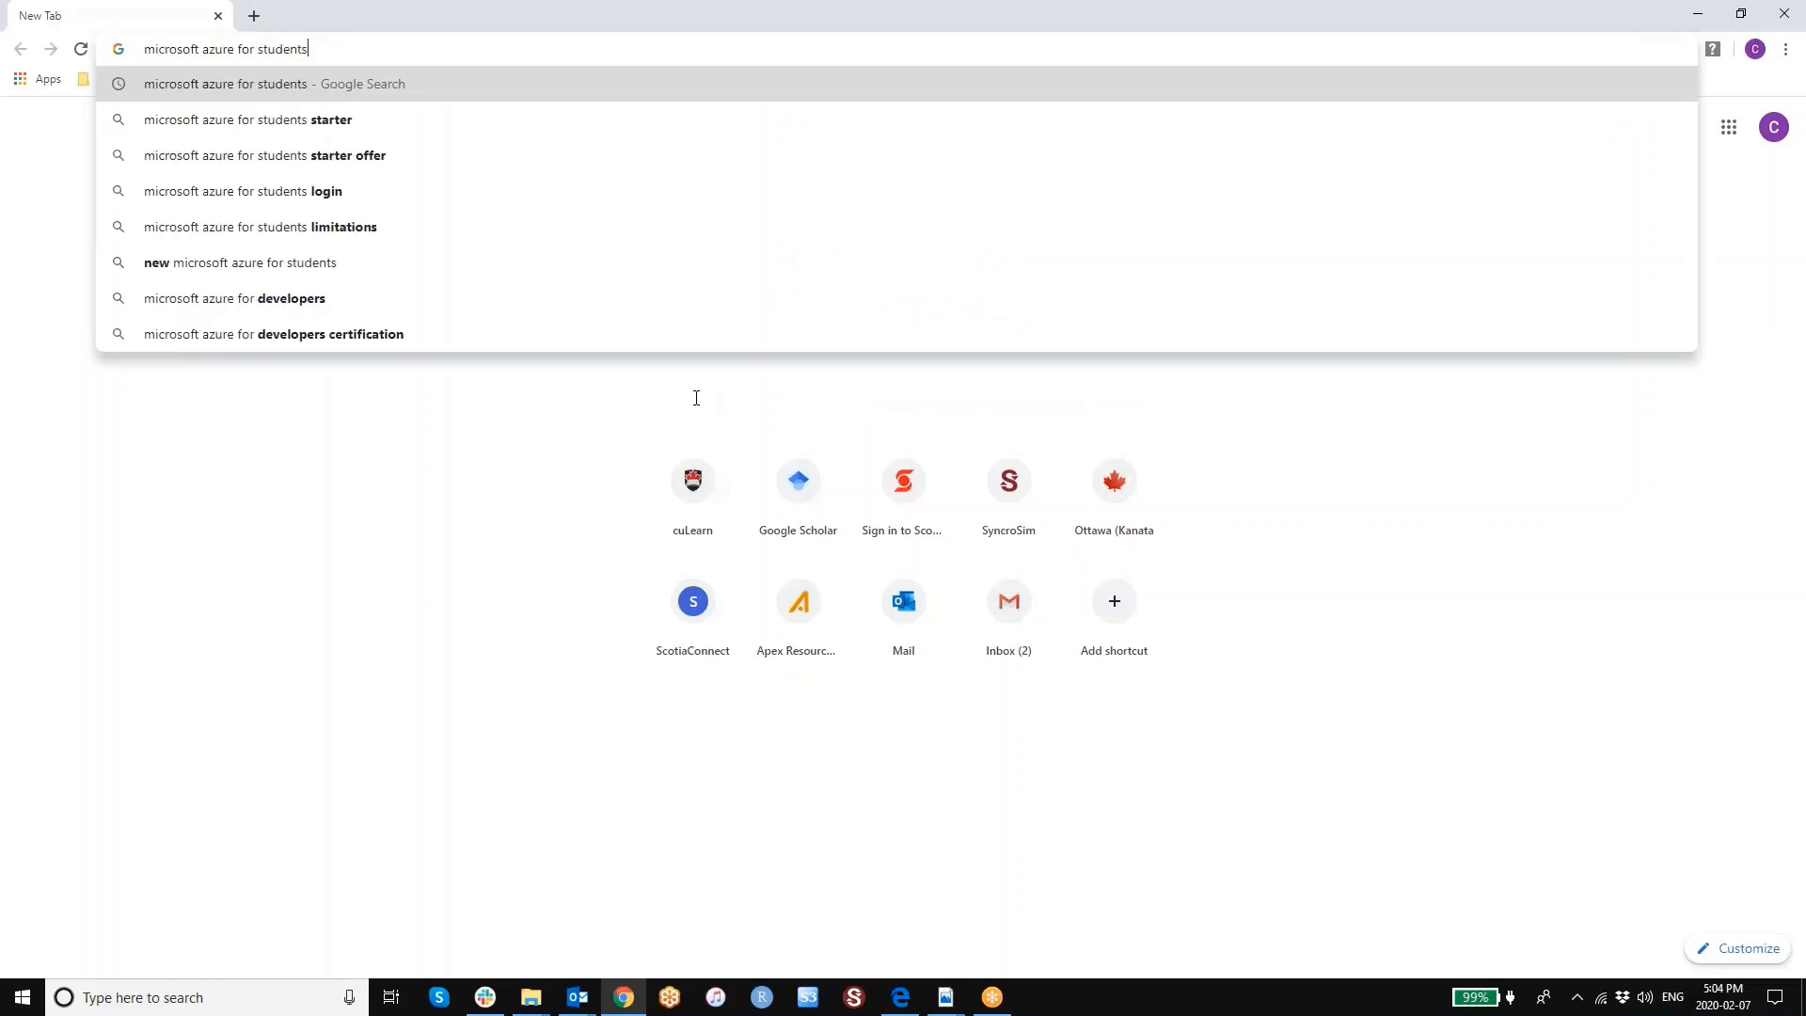
key("Return")
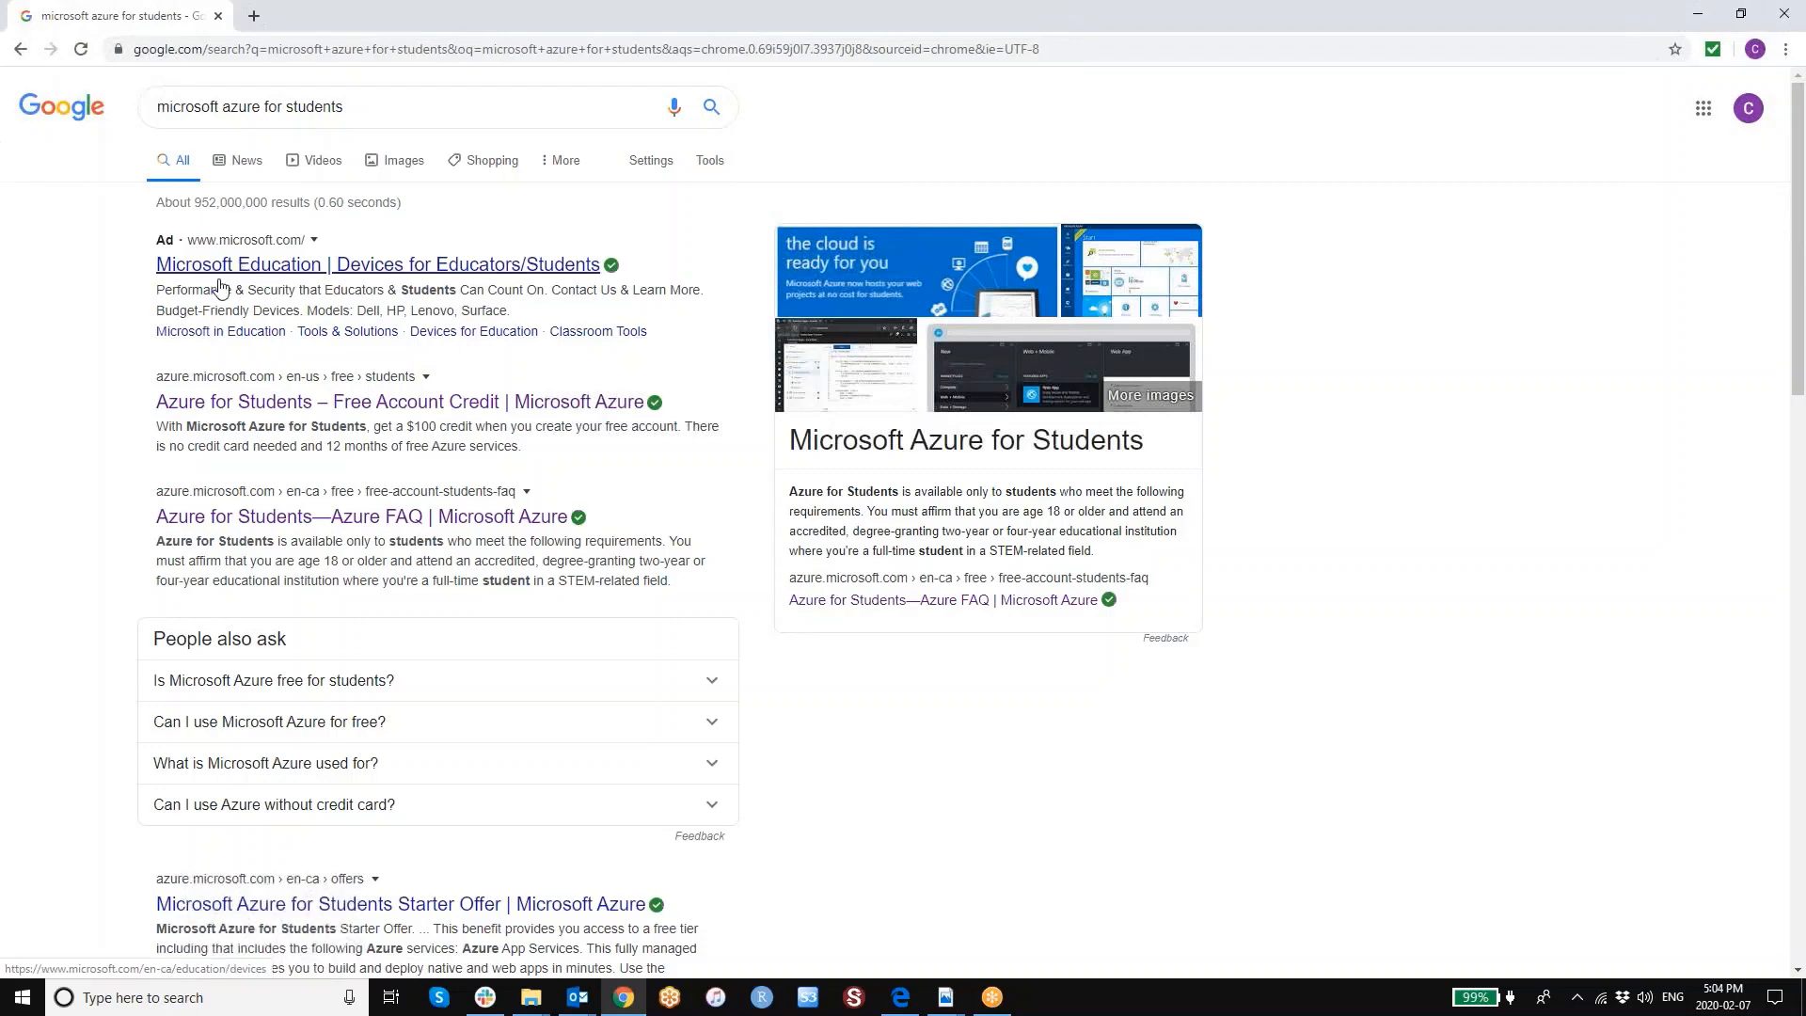
- Open the Azure for Students FAQ result, try Activate, then return to the FAQ page
left_click(302, 521)
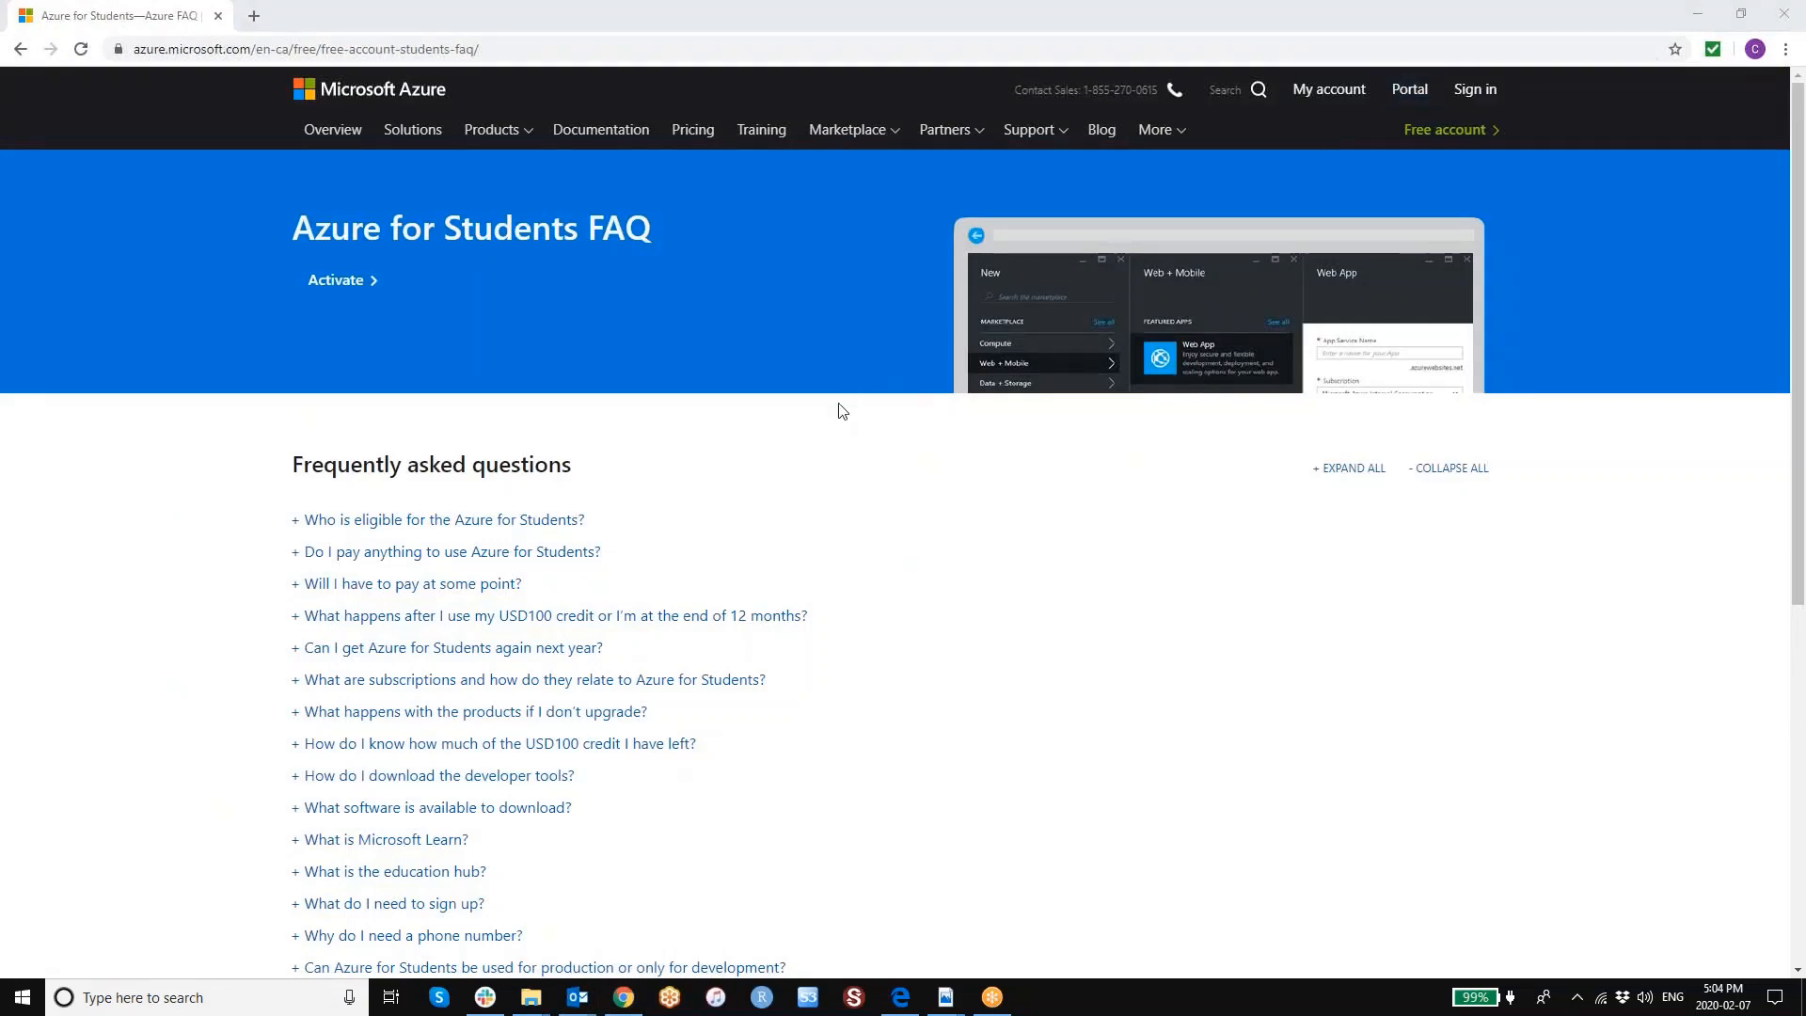
left_click(335, 281)
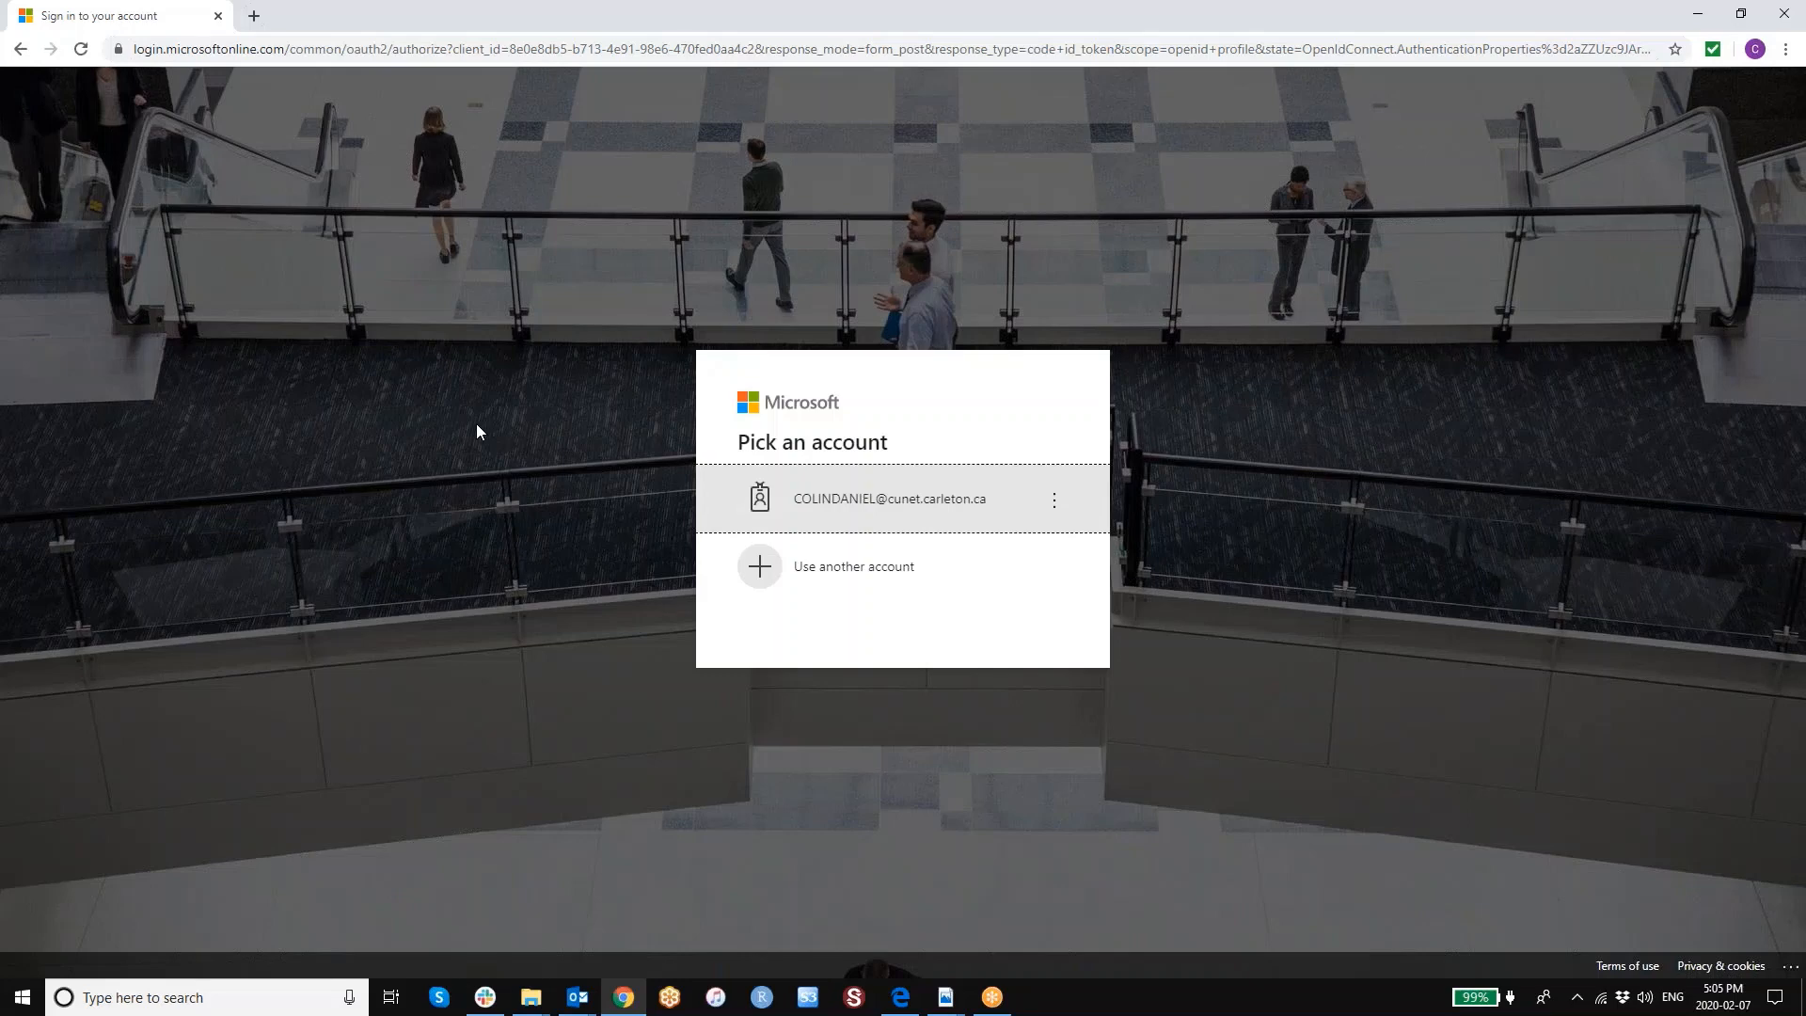
left_click(21, 50)
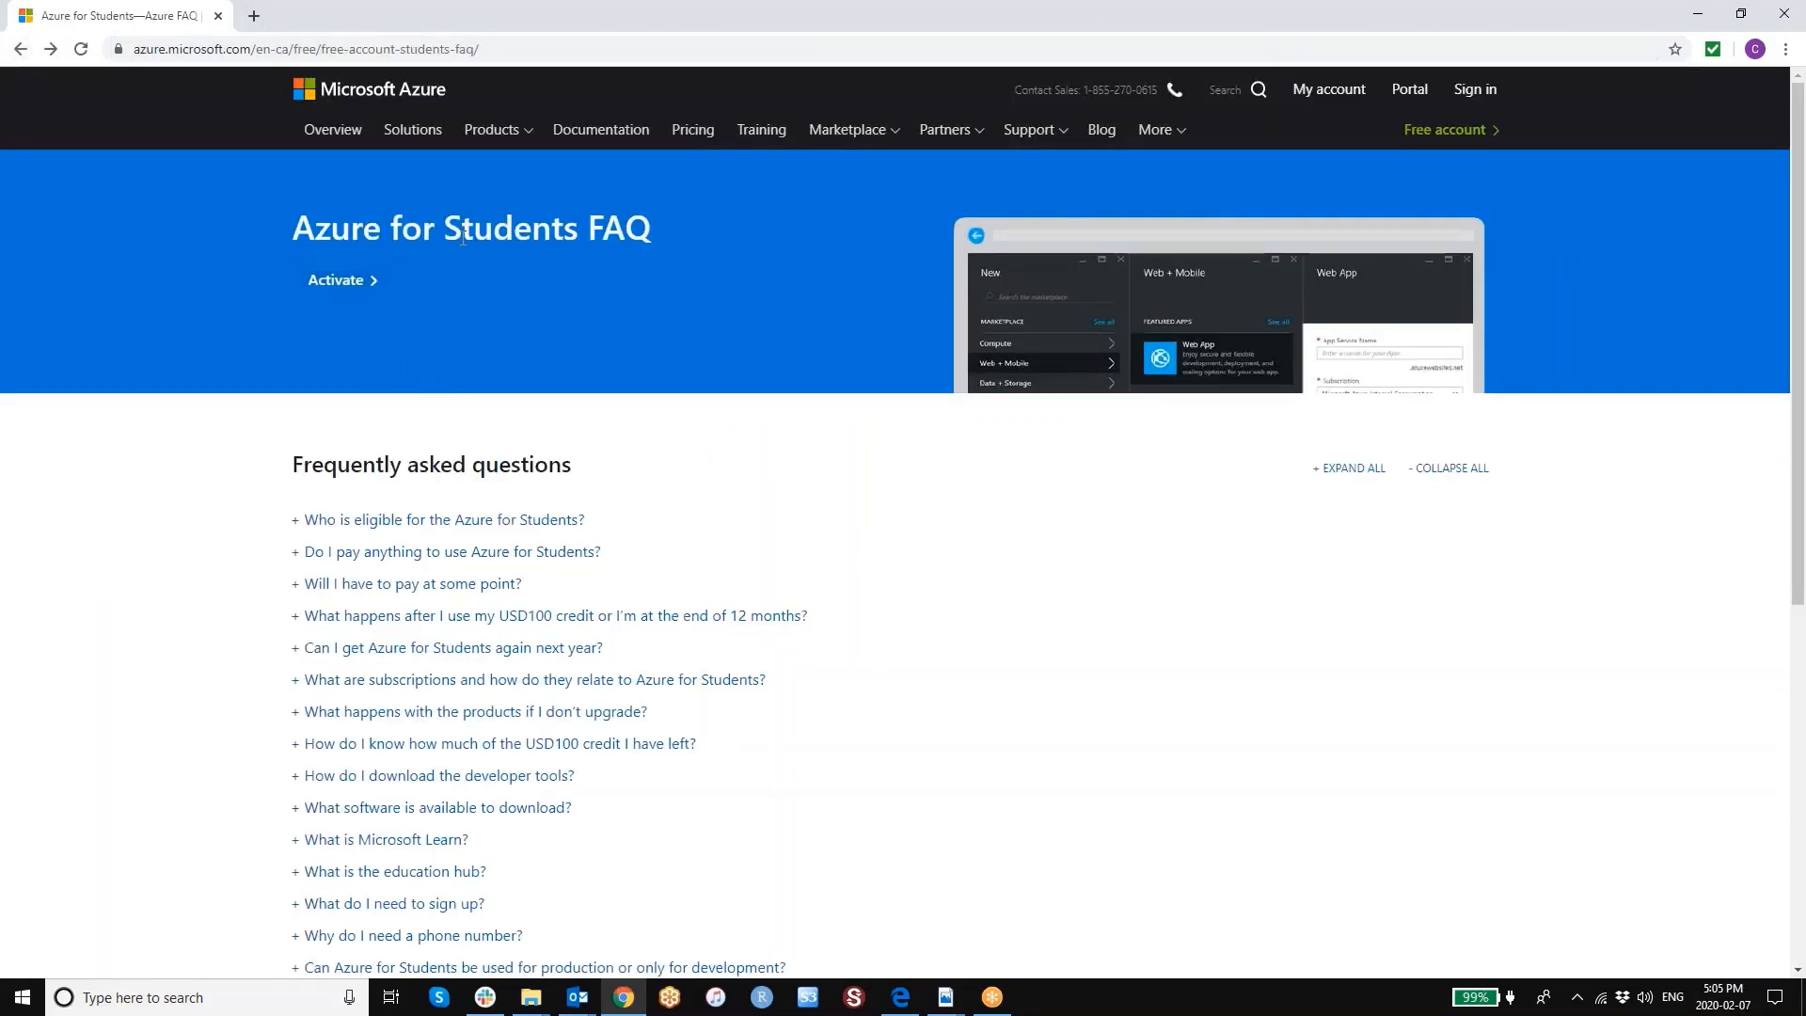
- Sign in with the university account and its password, keeping the browser signed in
left_click(1440, 132)
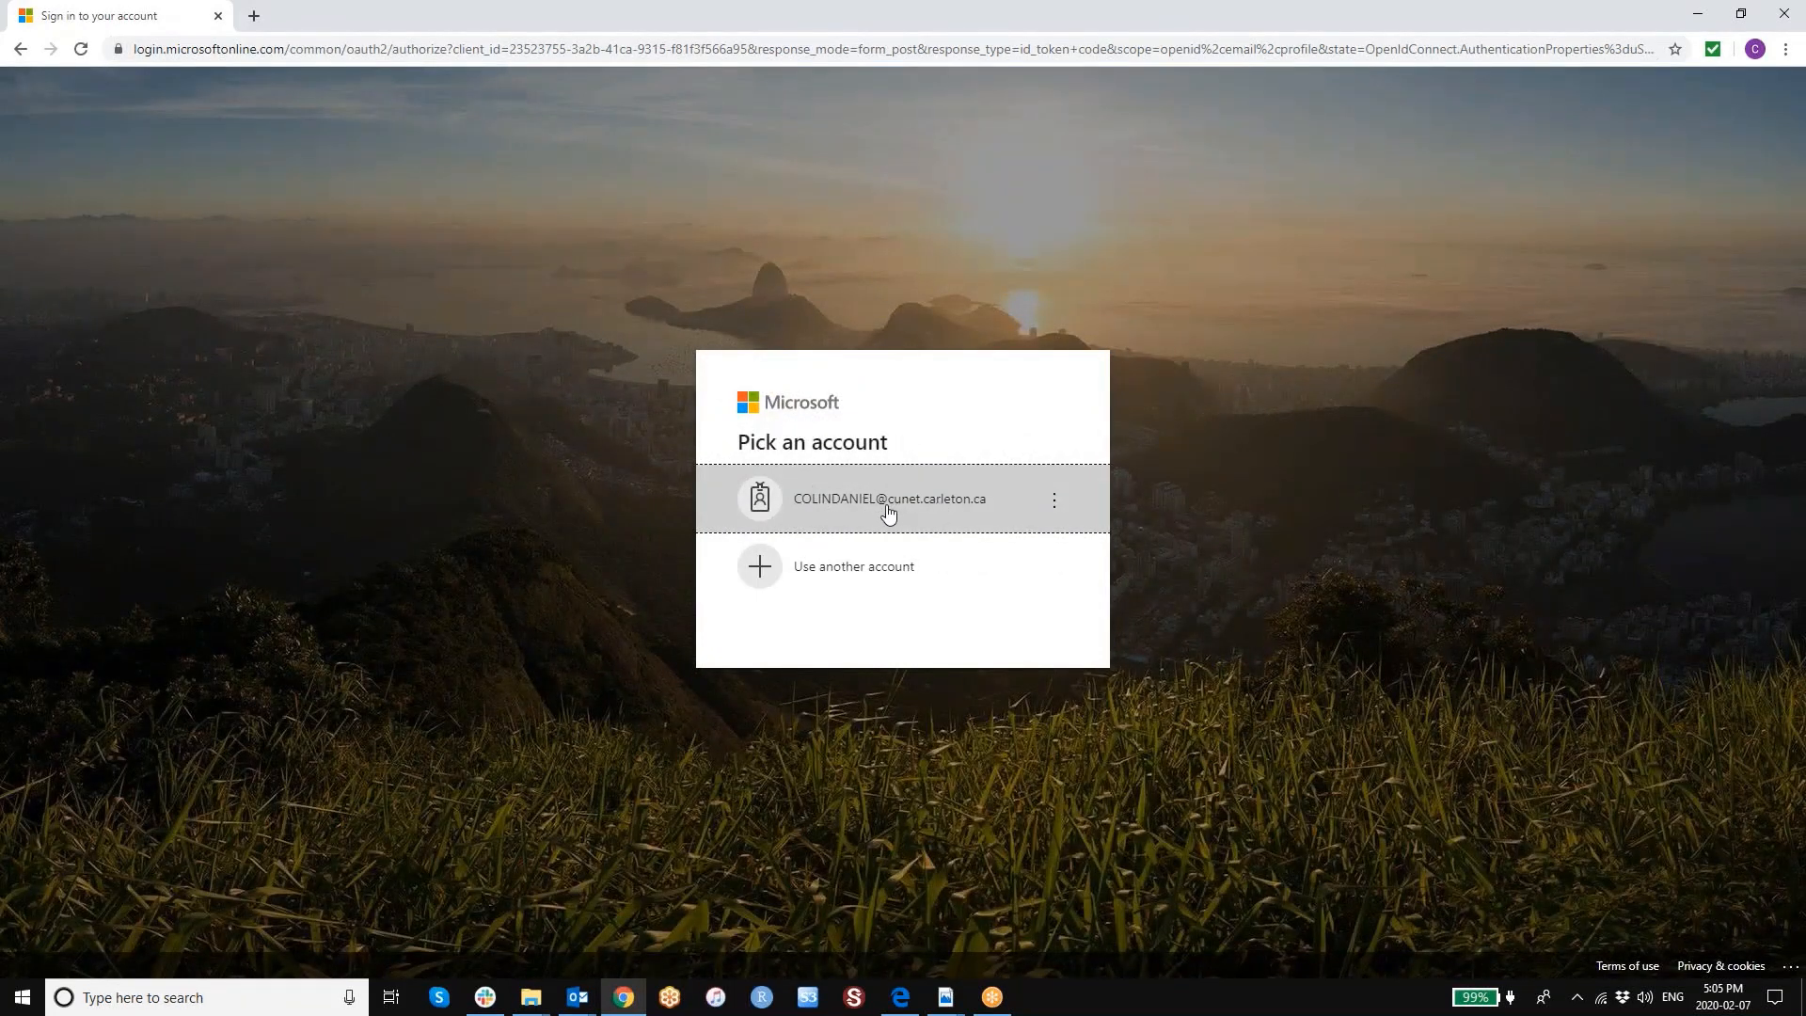
left_click(900, 503)
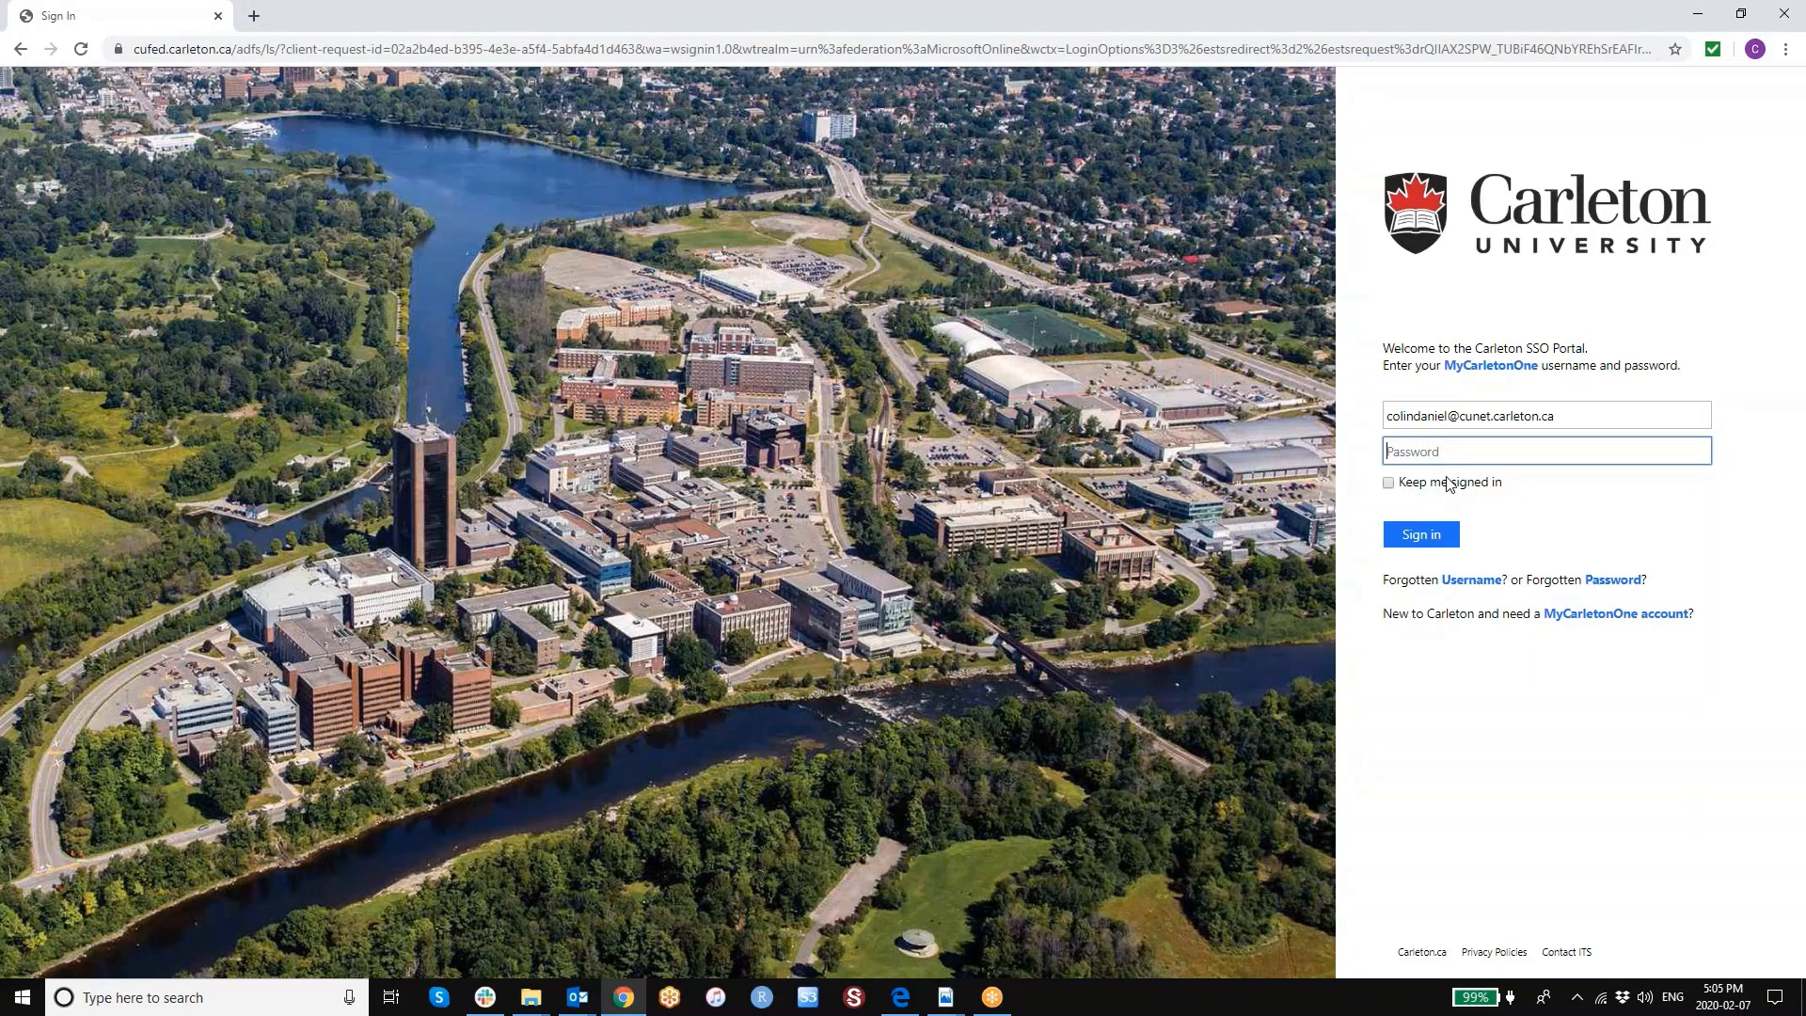
type("••••••")
left_click(1389, 483)
left_click(1411, 540)
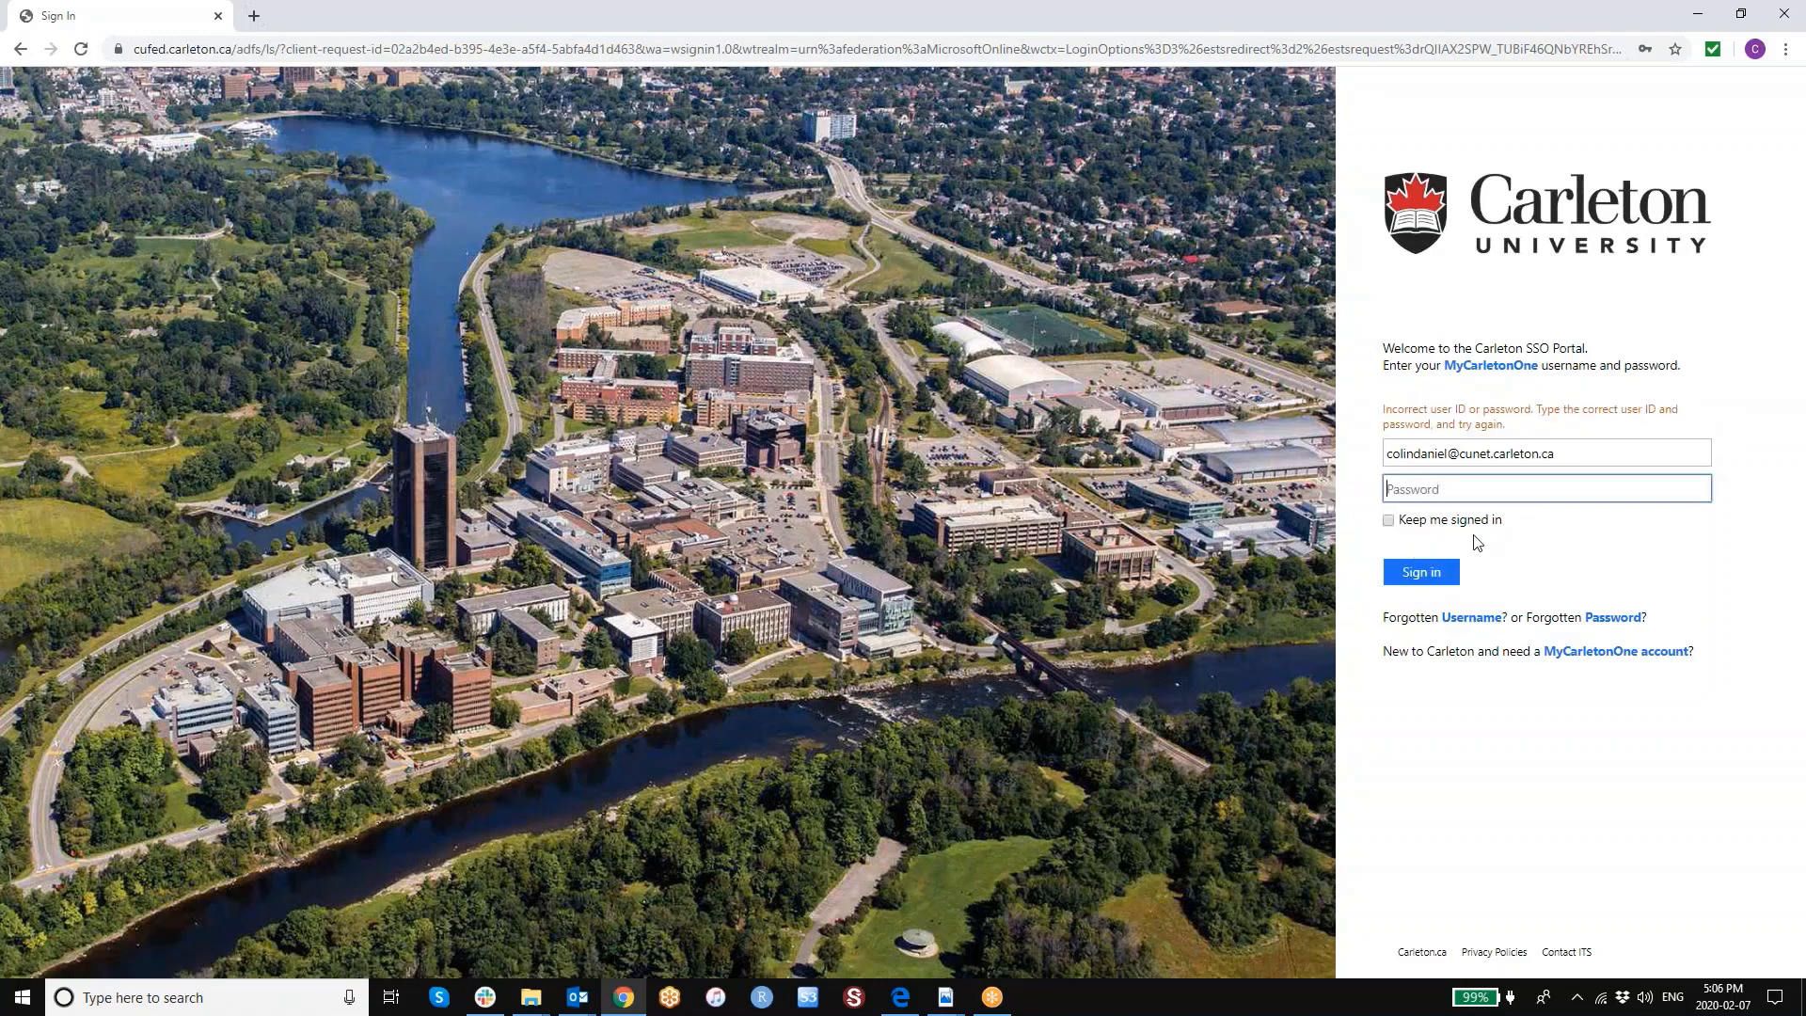
type("••••••••")
left_click(1389, 520)
left_click(1407, 572)
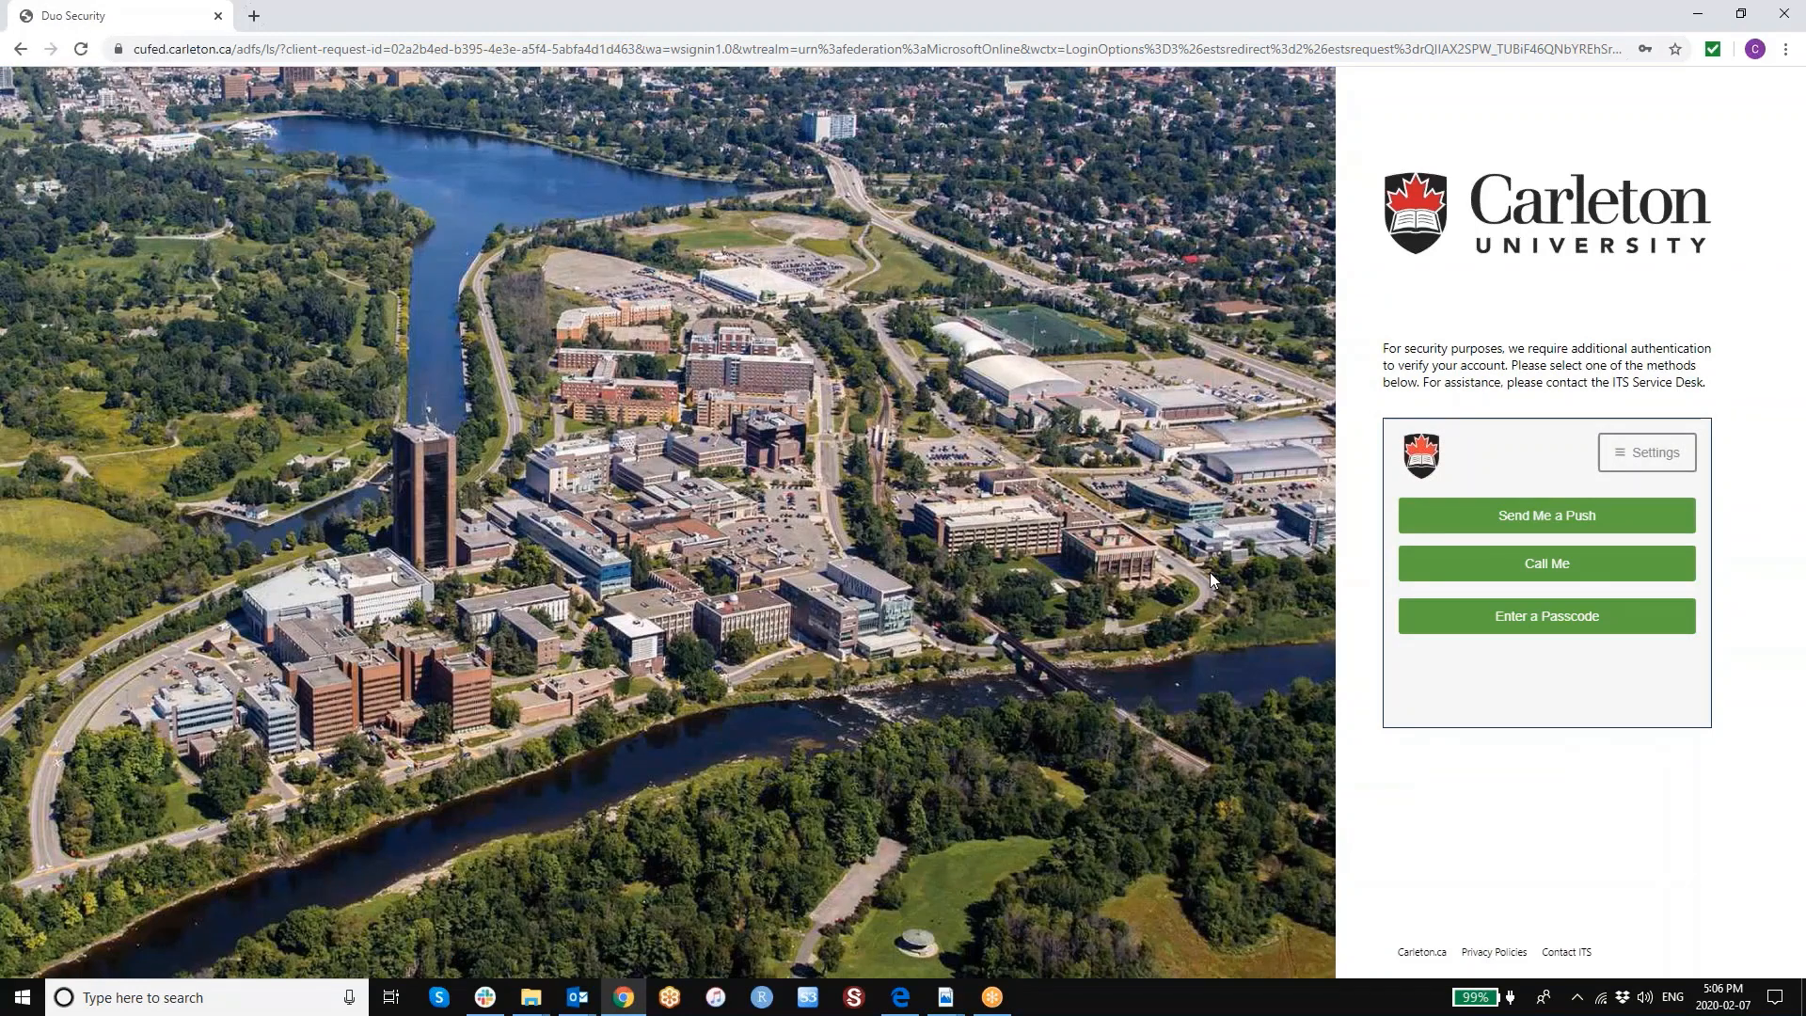
- Pass the two-factor check by entering the Duo verification passcode
left_click(1547, 623)
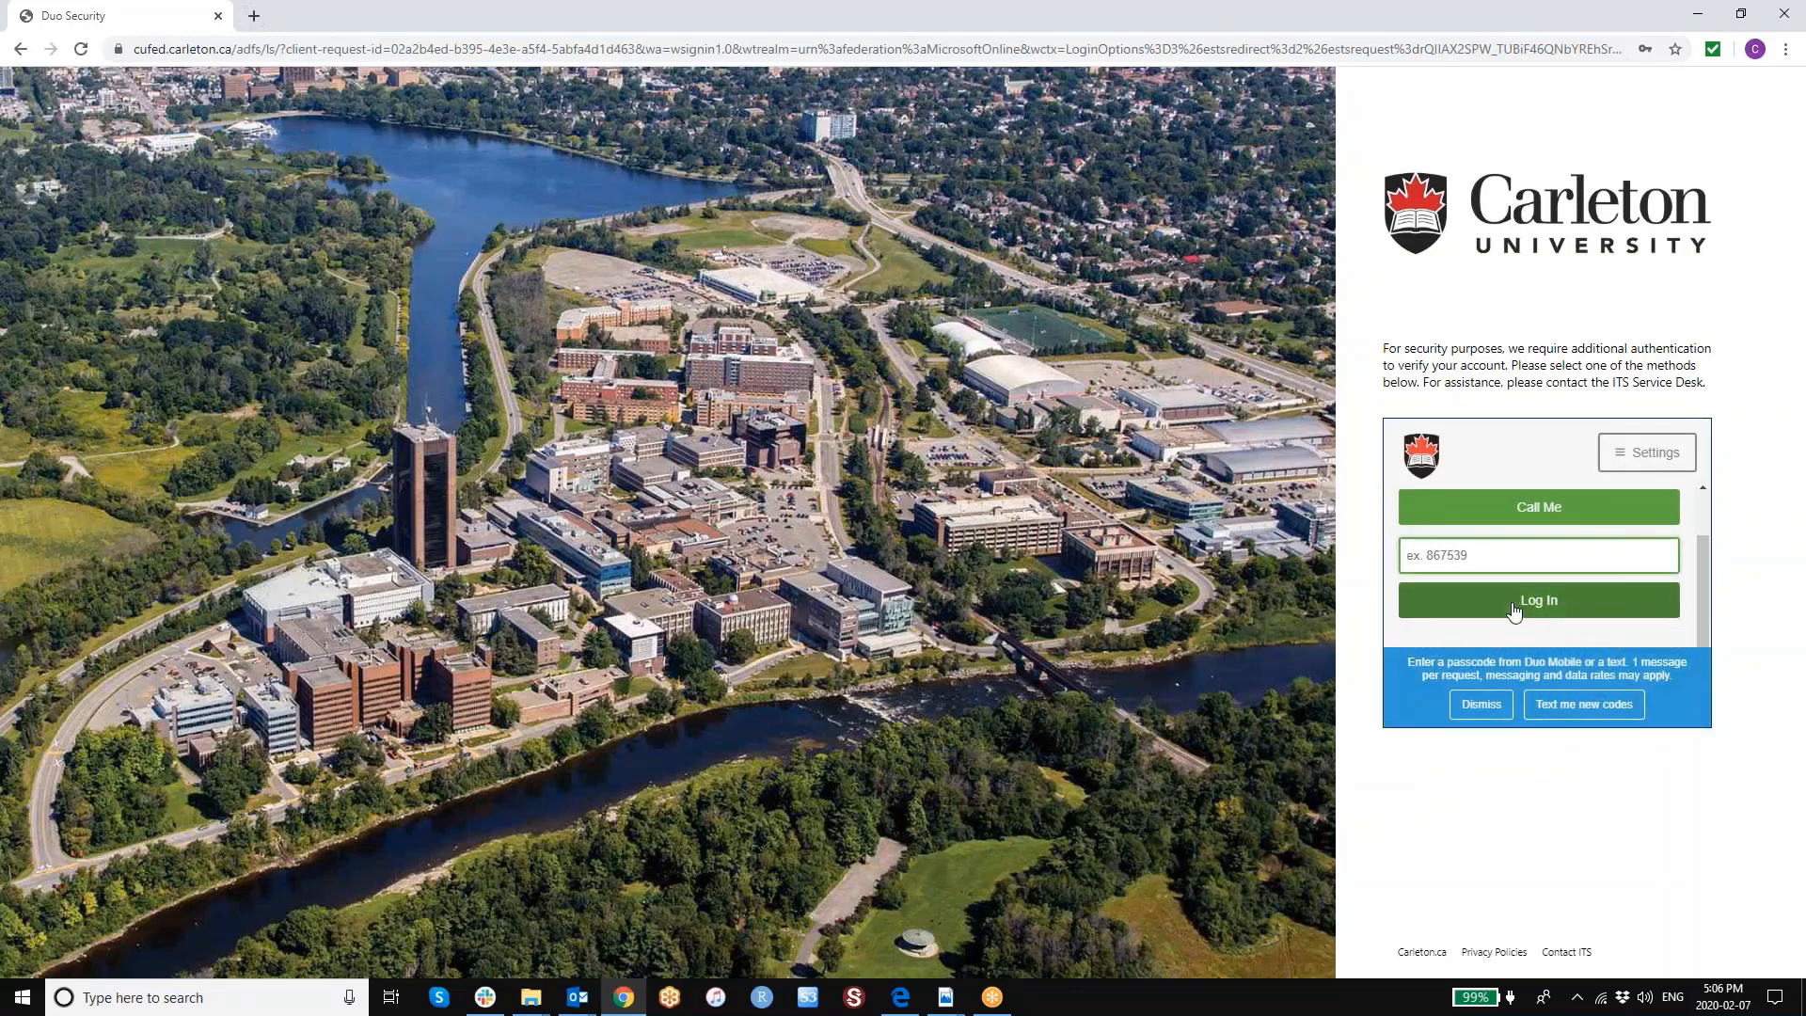
key("Return")
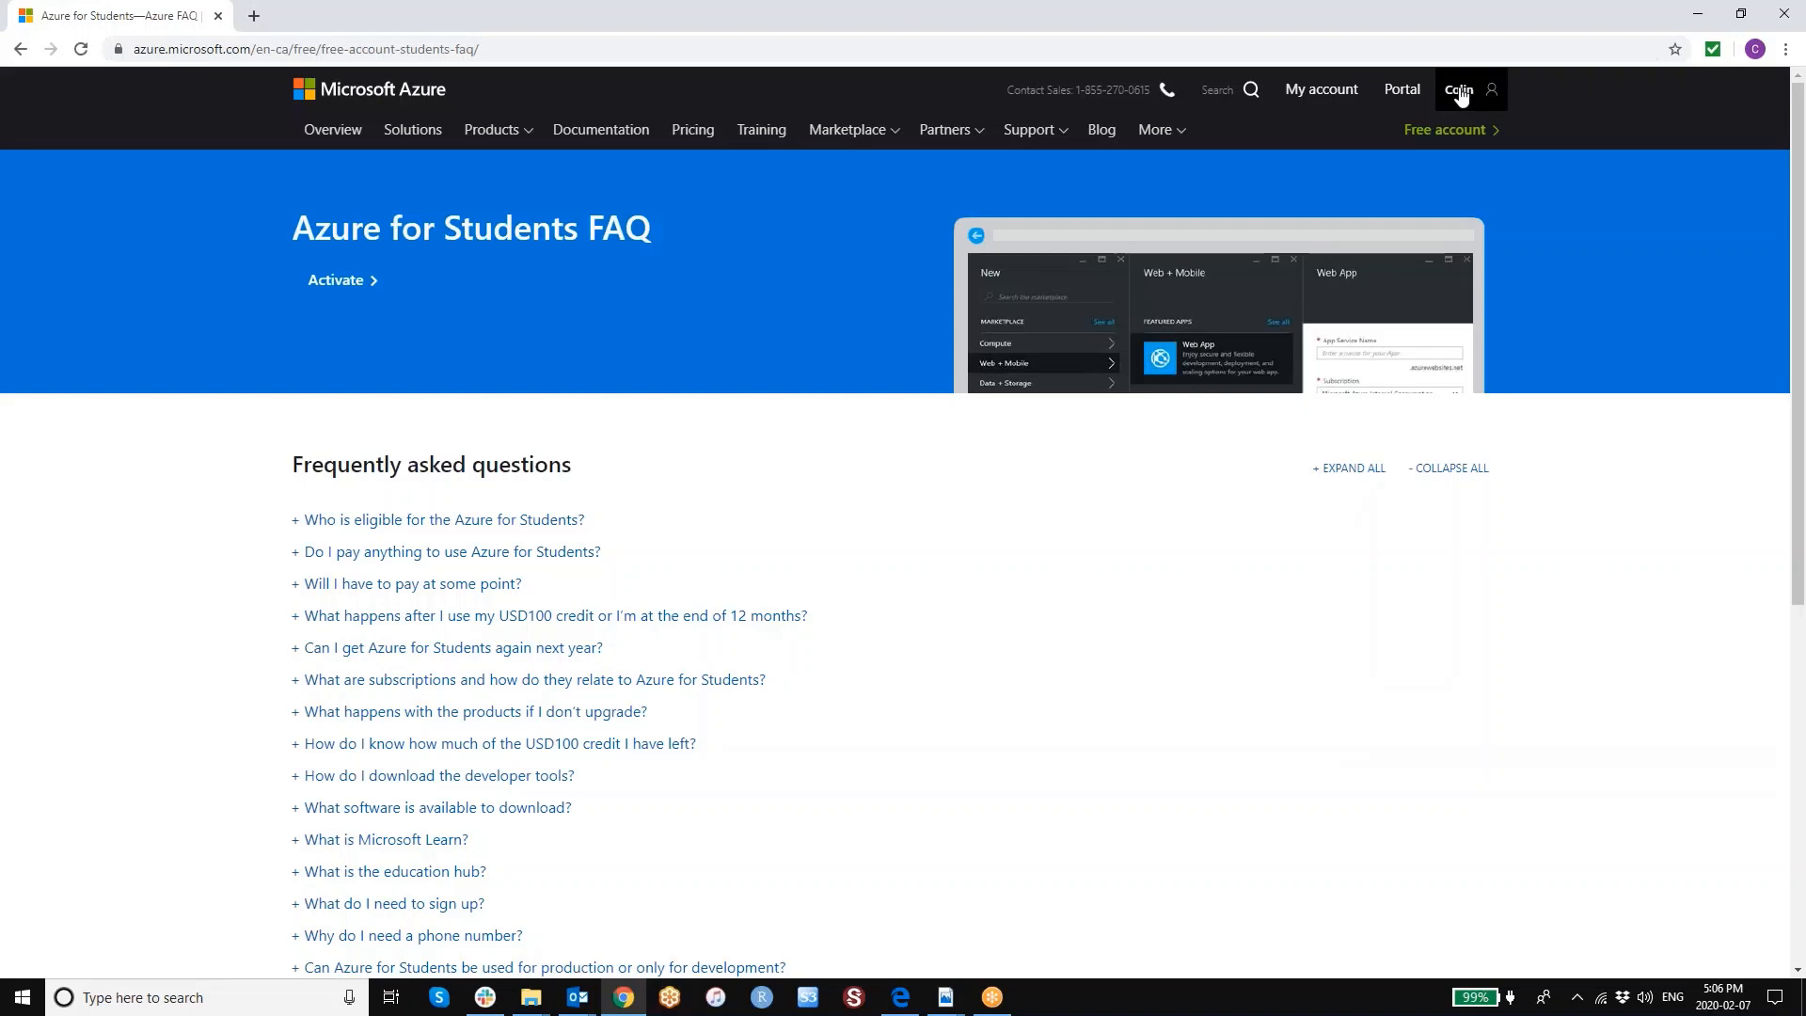
- Go to the Azure portal, open Virtual machines and start adding a new VM
left_click(1402, 97)
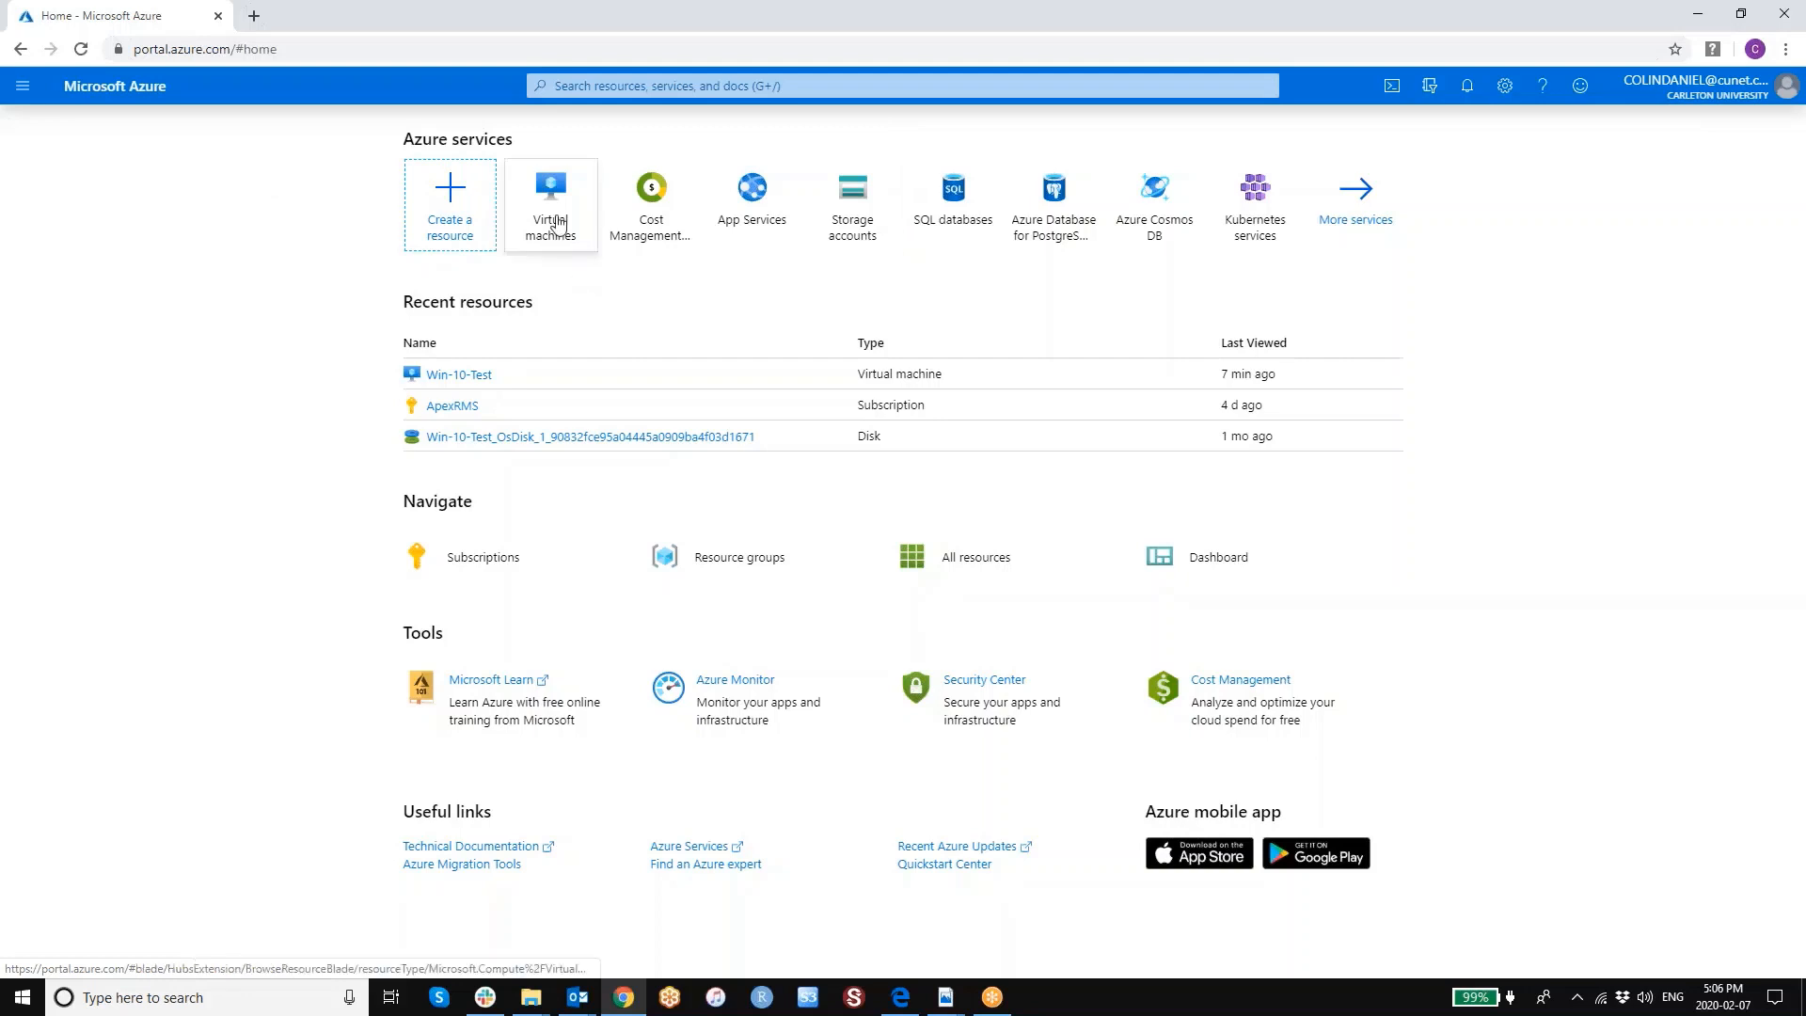
mouse_move(554, 216)
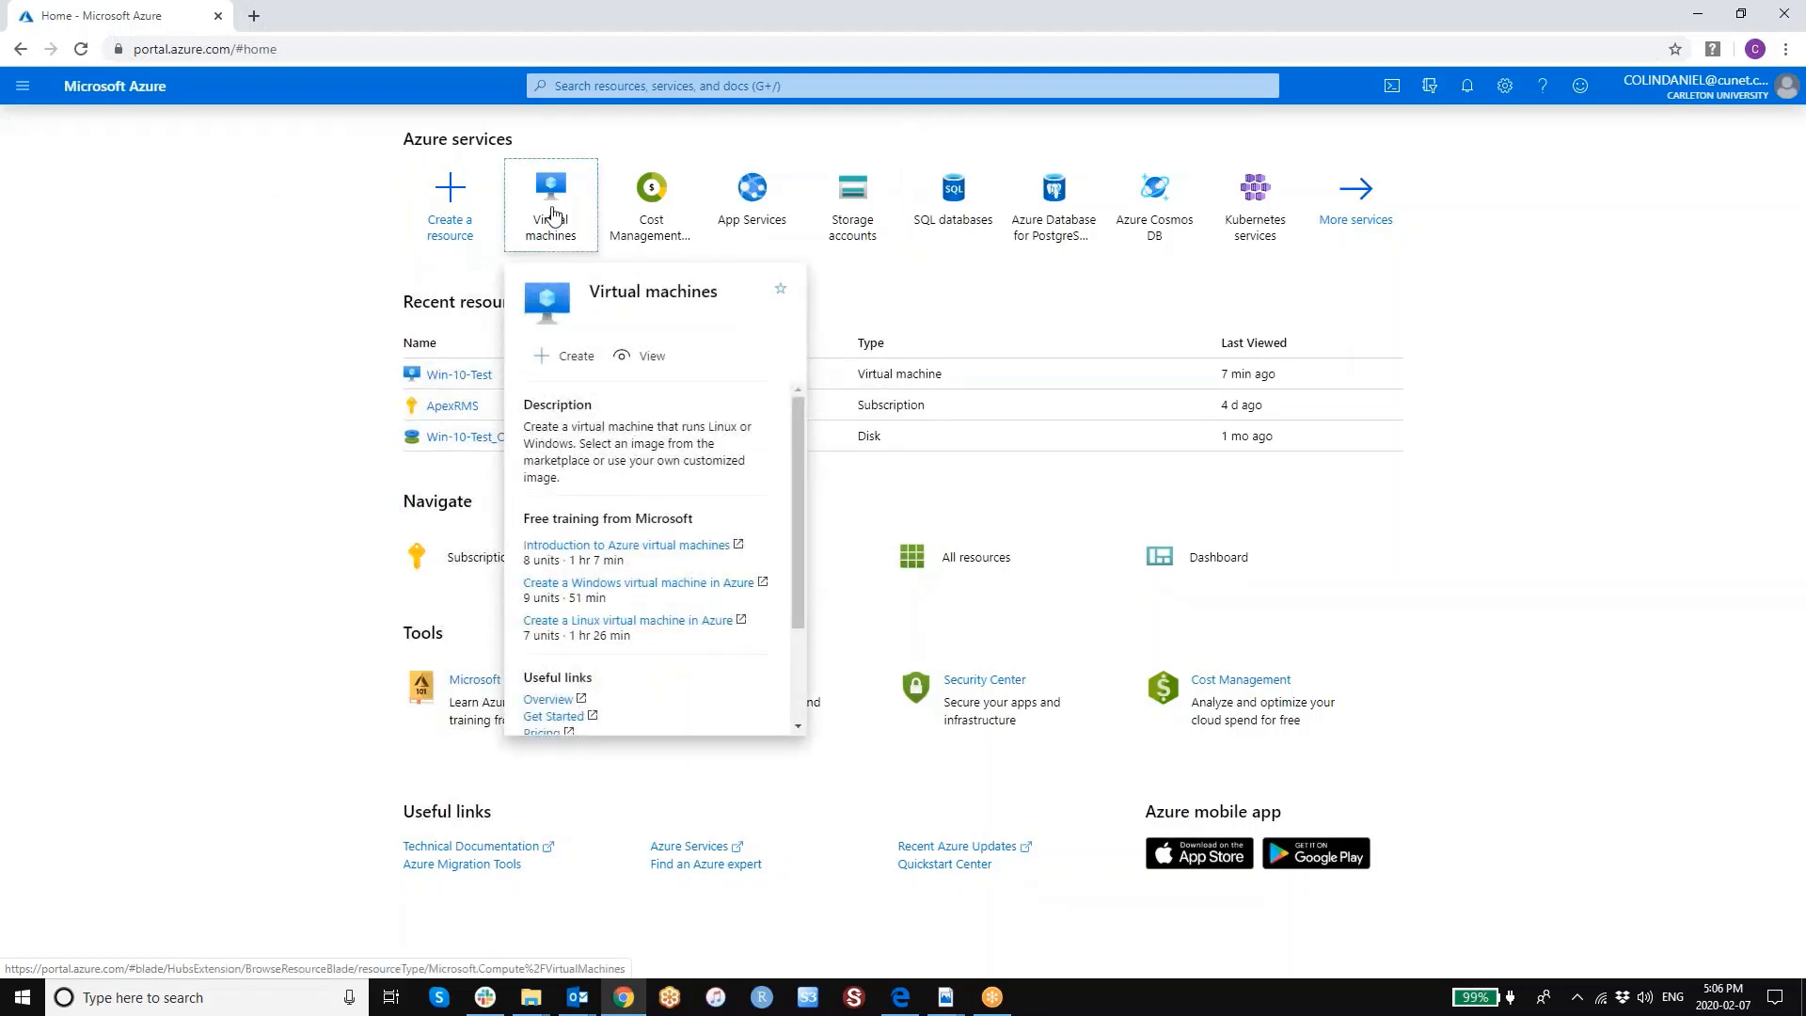
left_click(554, 215)
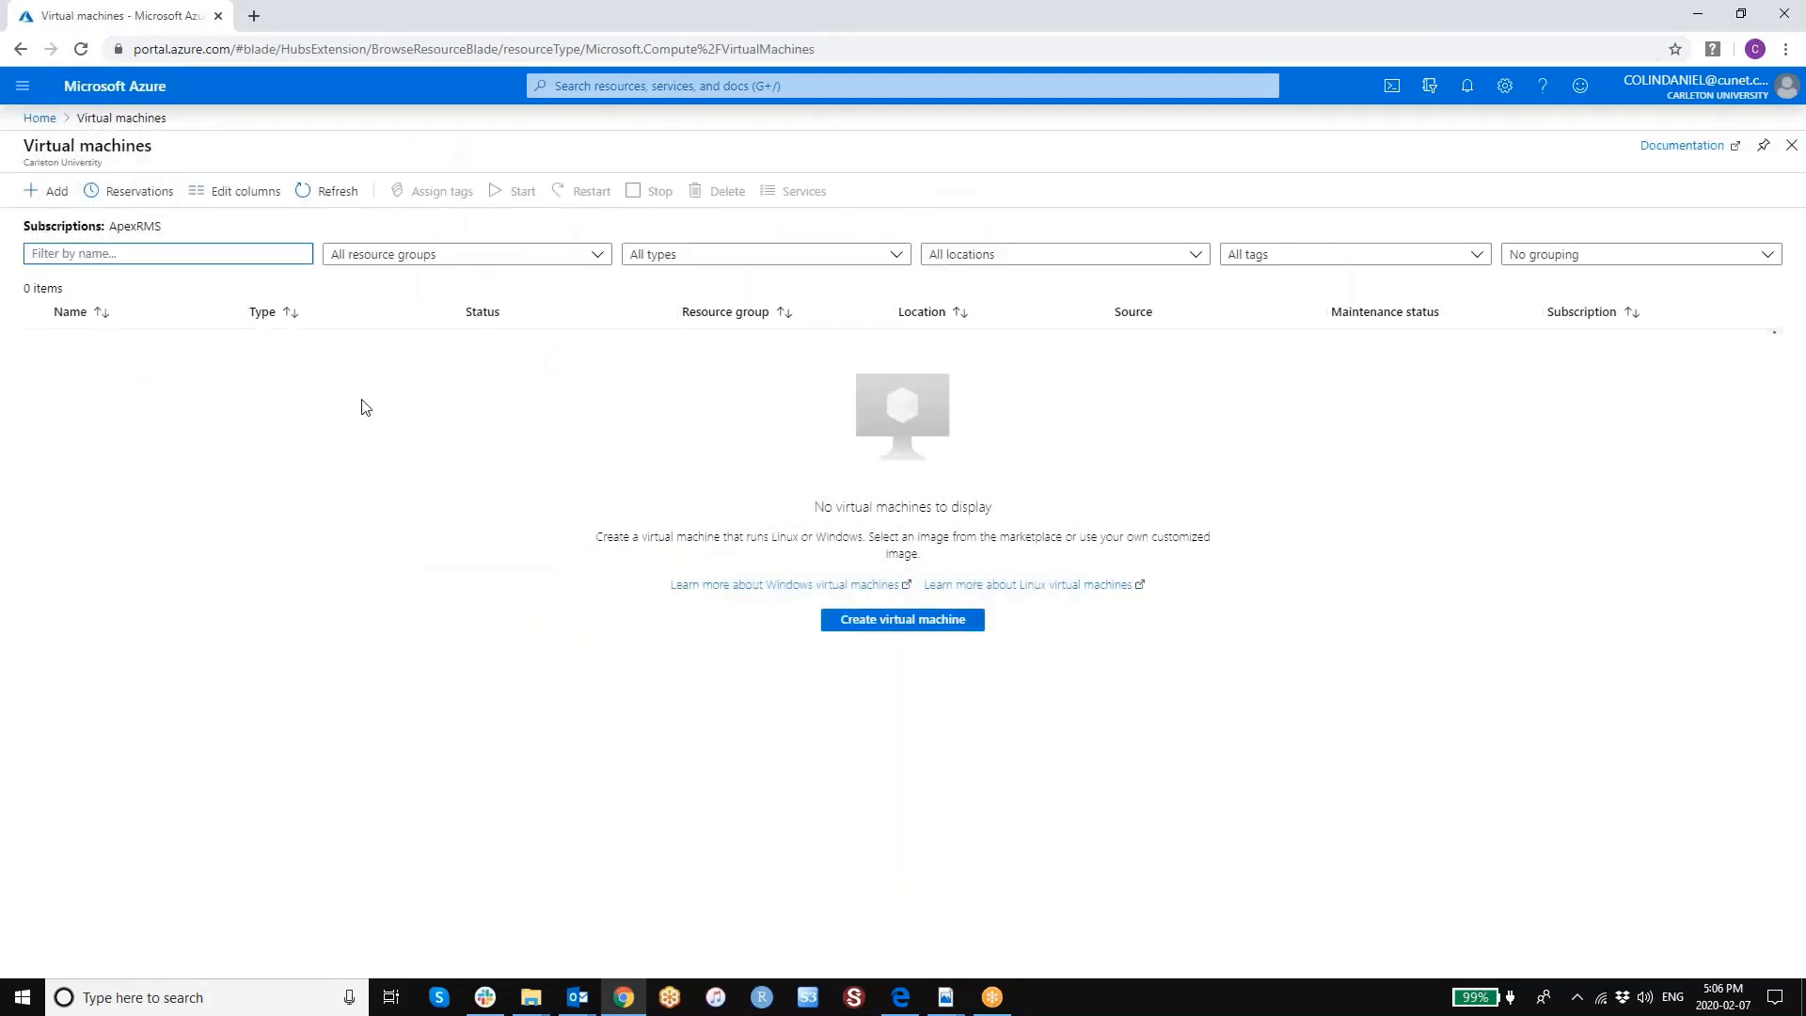
left_click(53, 194)
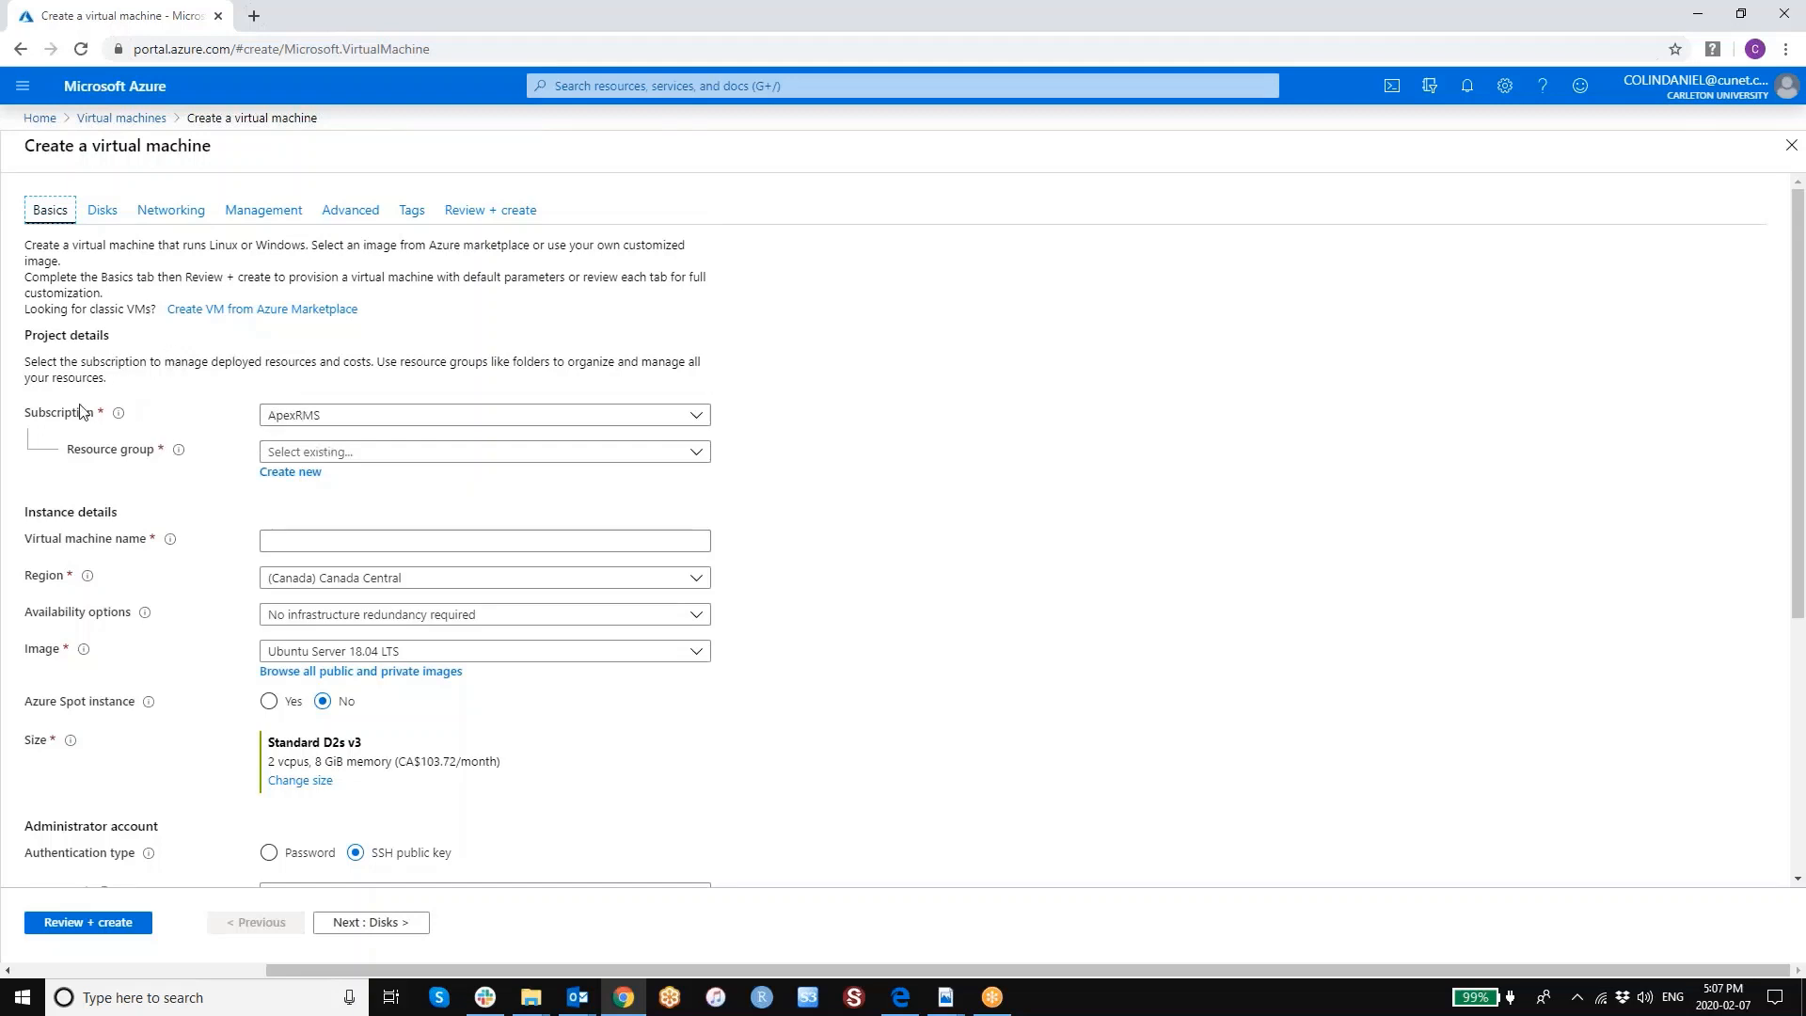
- Keep ApexRMS as the subscription and select the existing Win-VM resource group
mouse_move(116, 419)
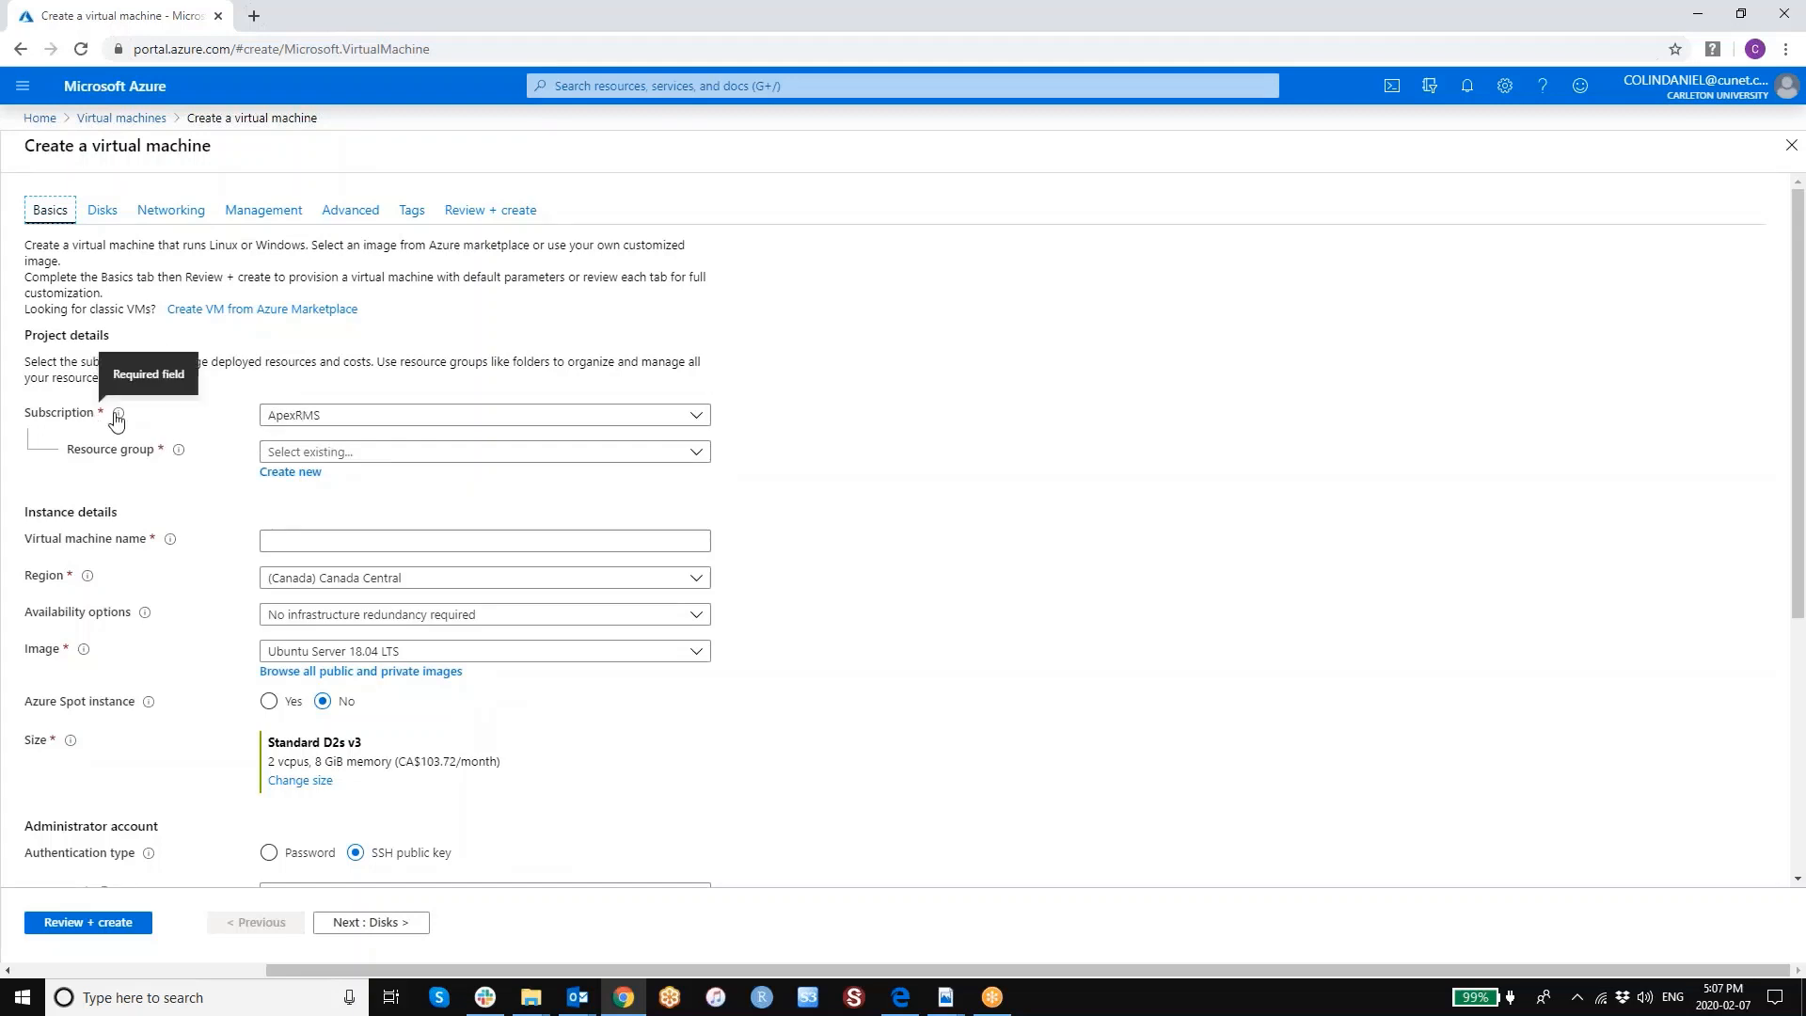
left_click(696, 420)
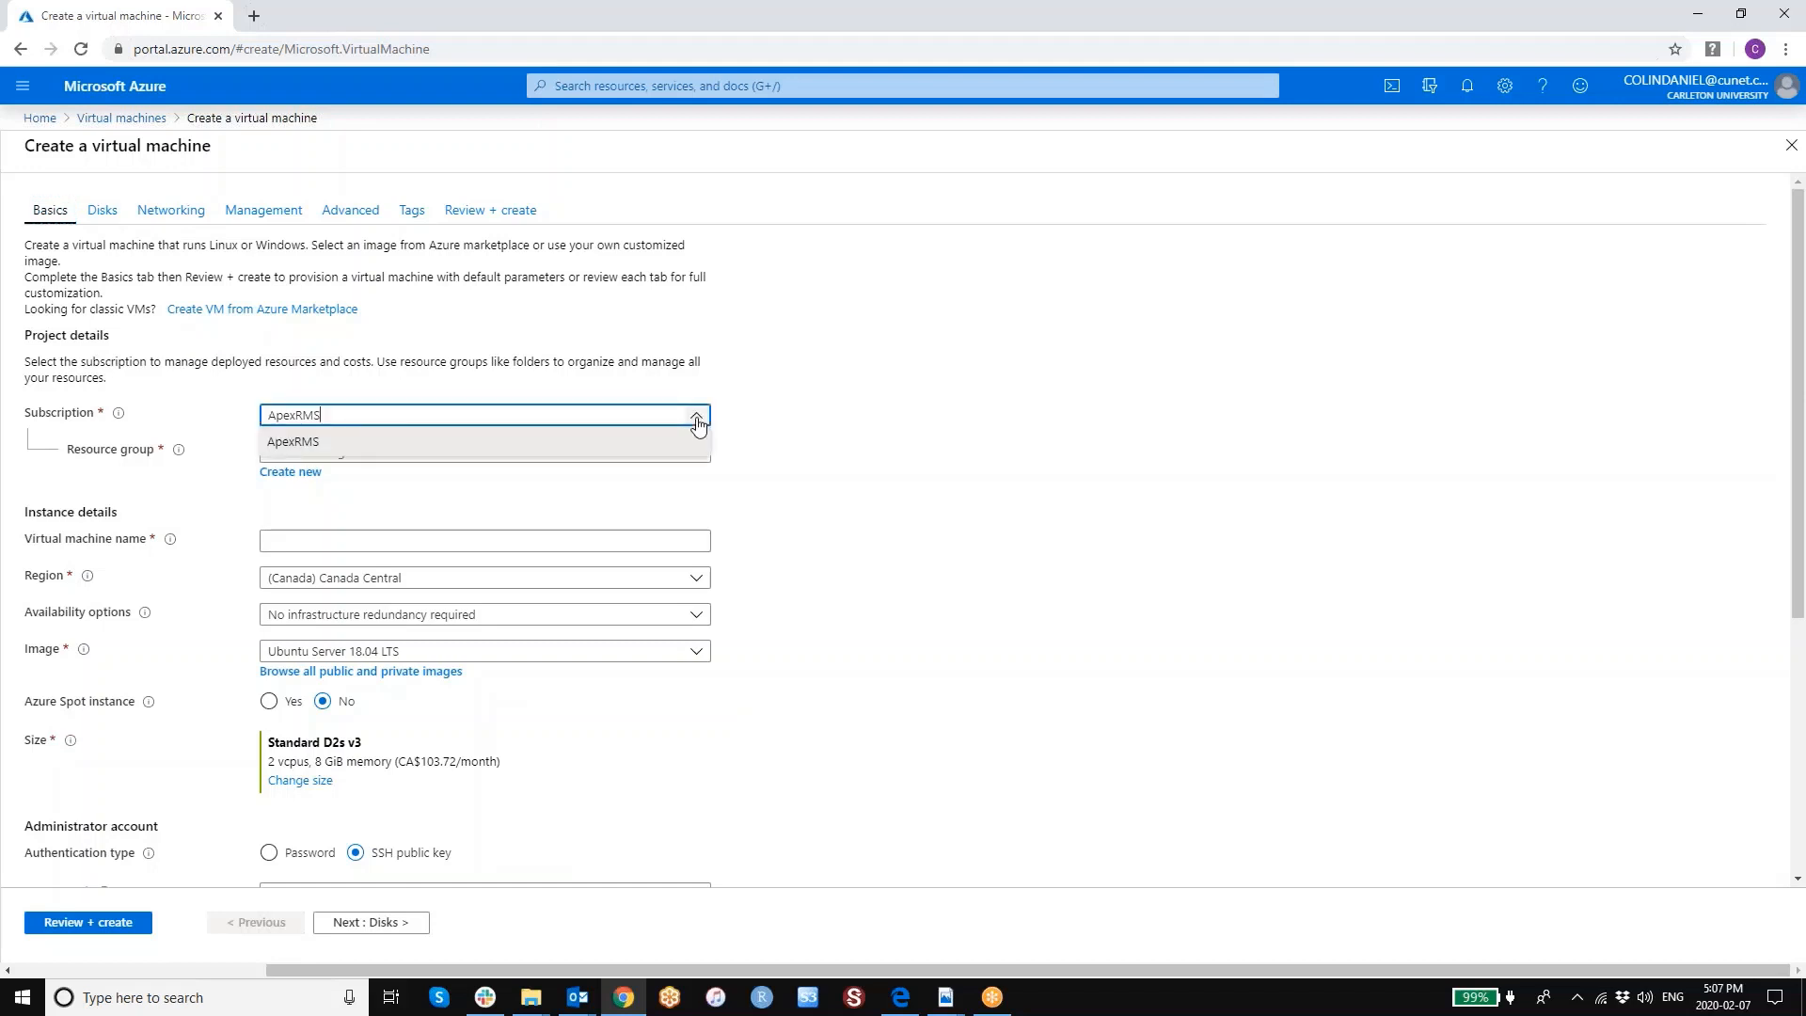
left_click(697, 421)
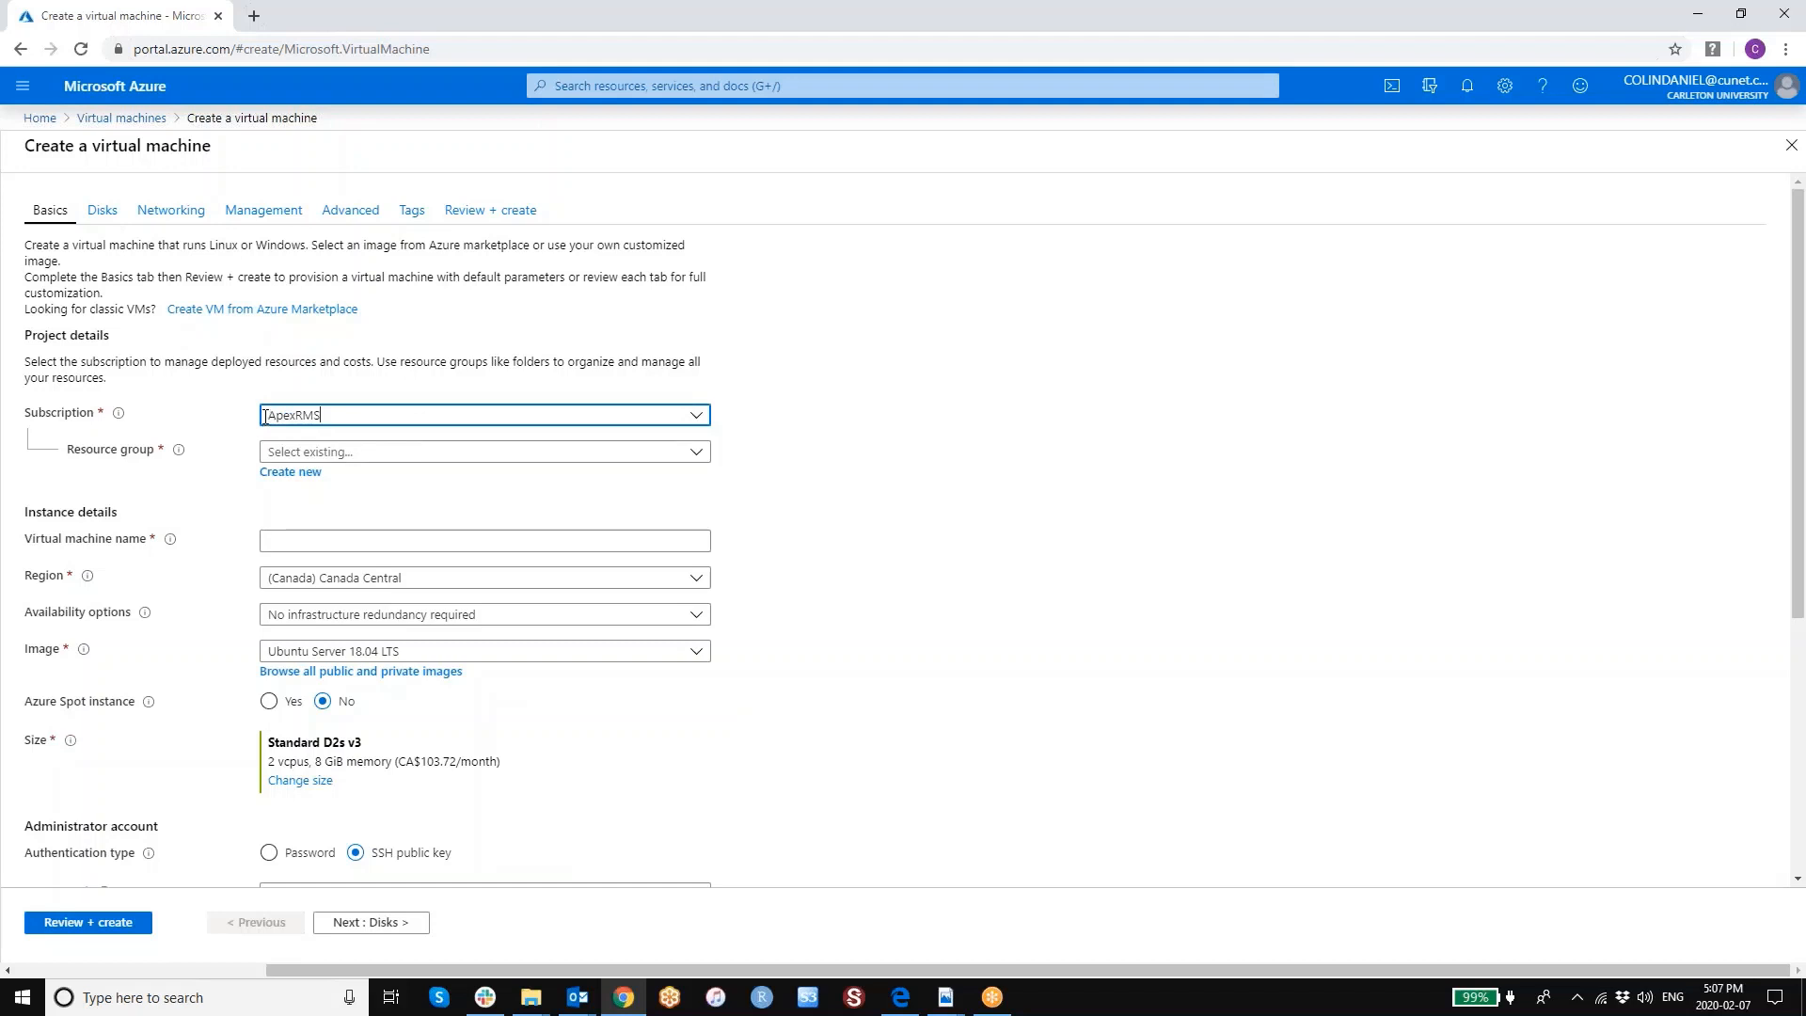
mouse_move(118, 417)
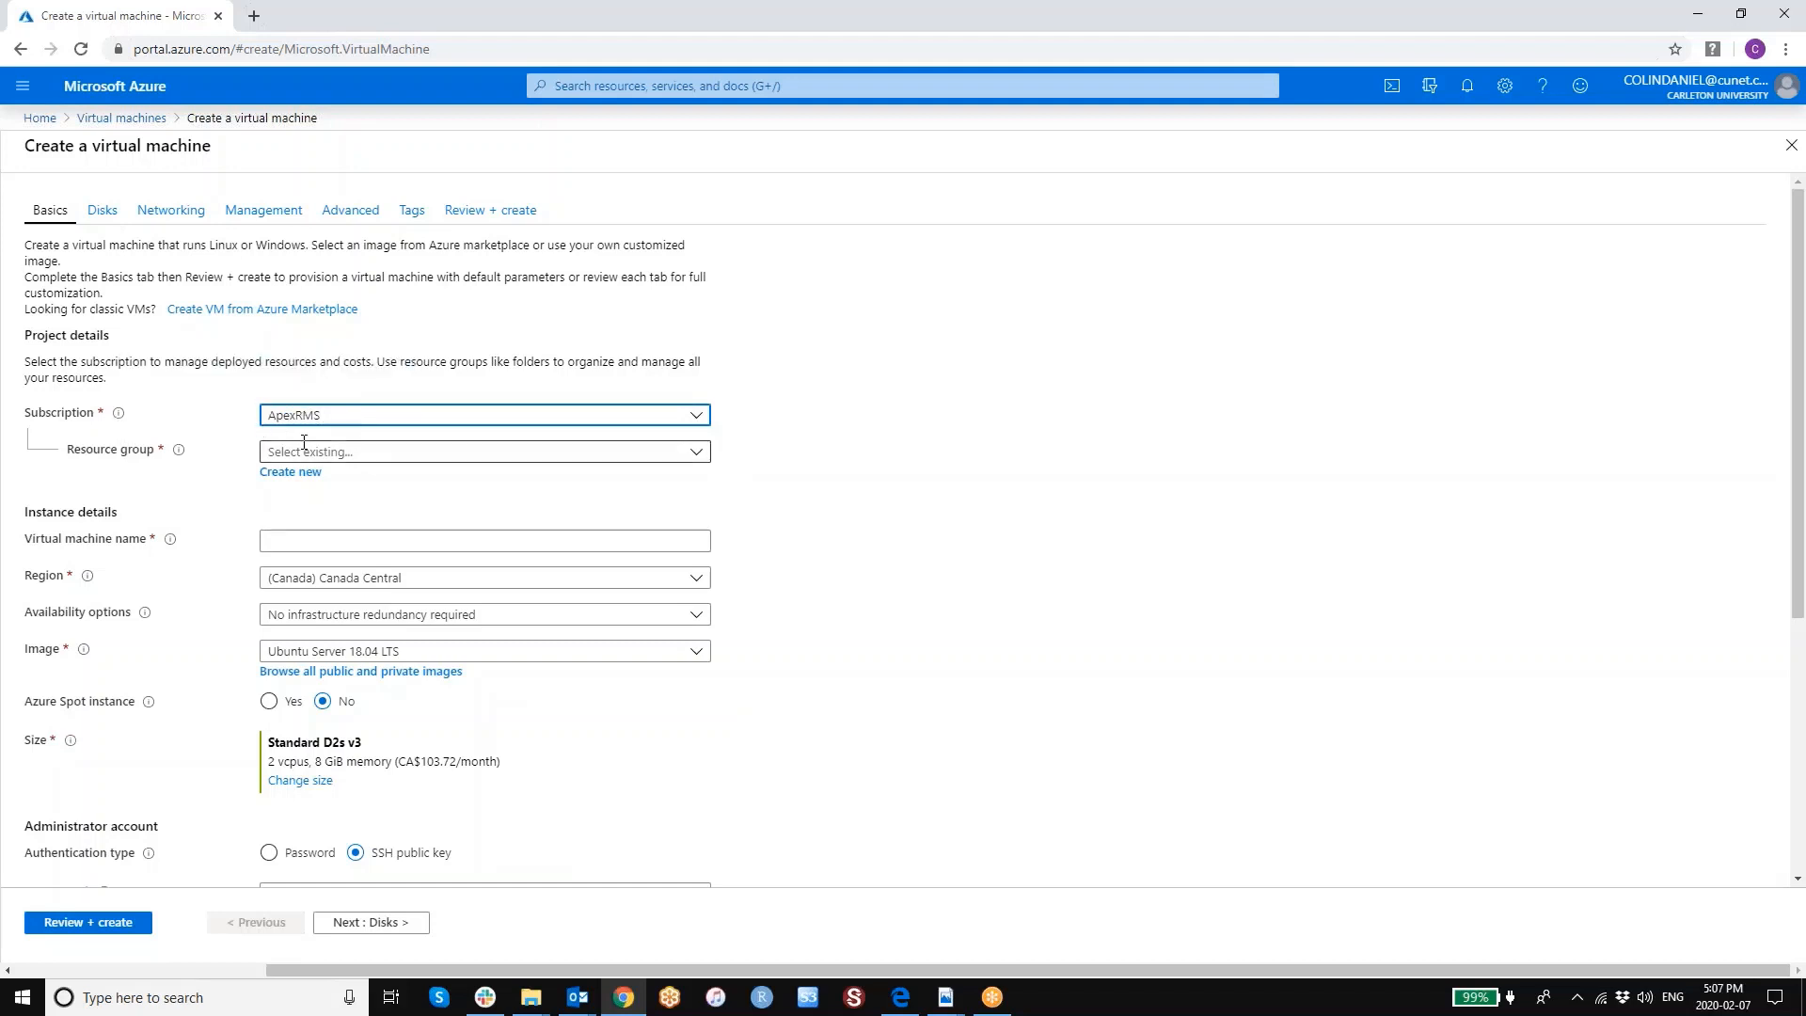
left_click(697, 457)
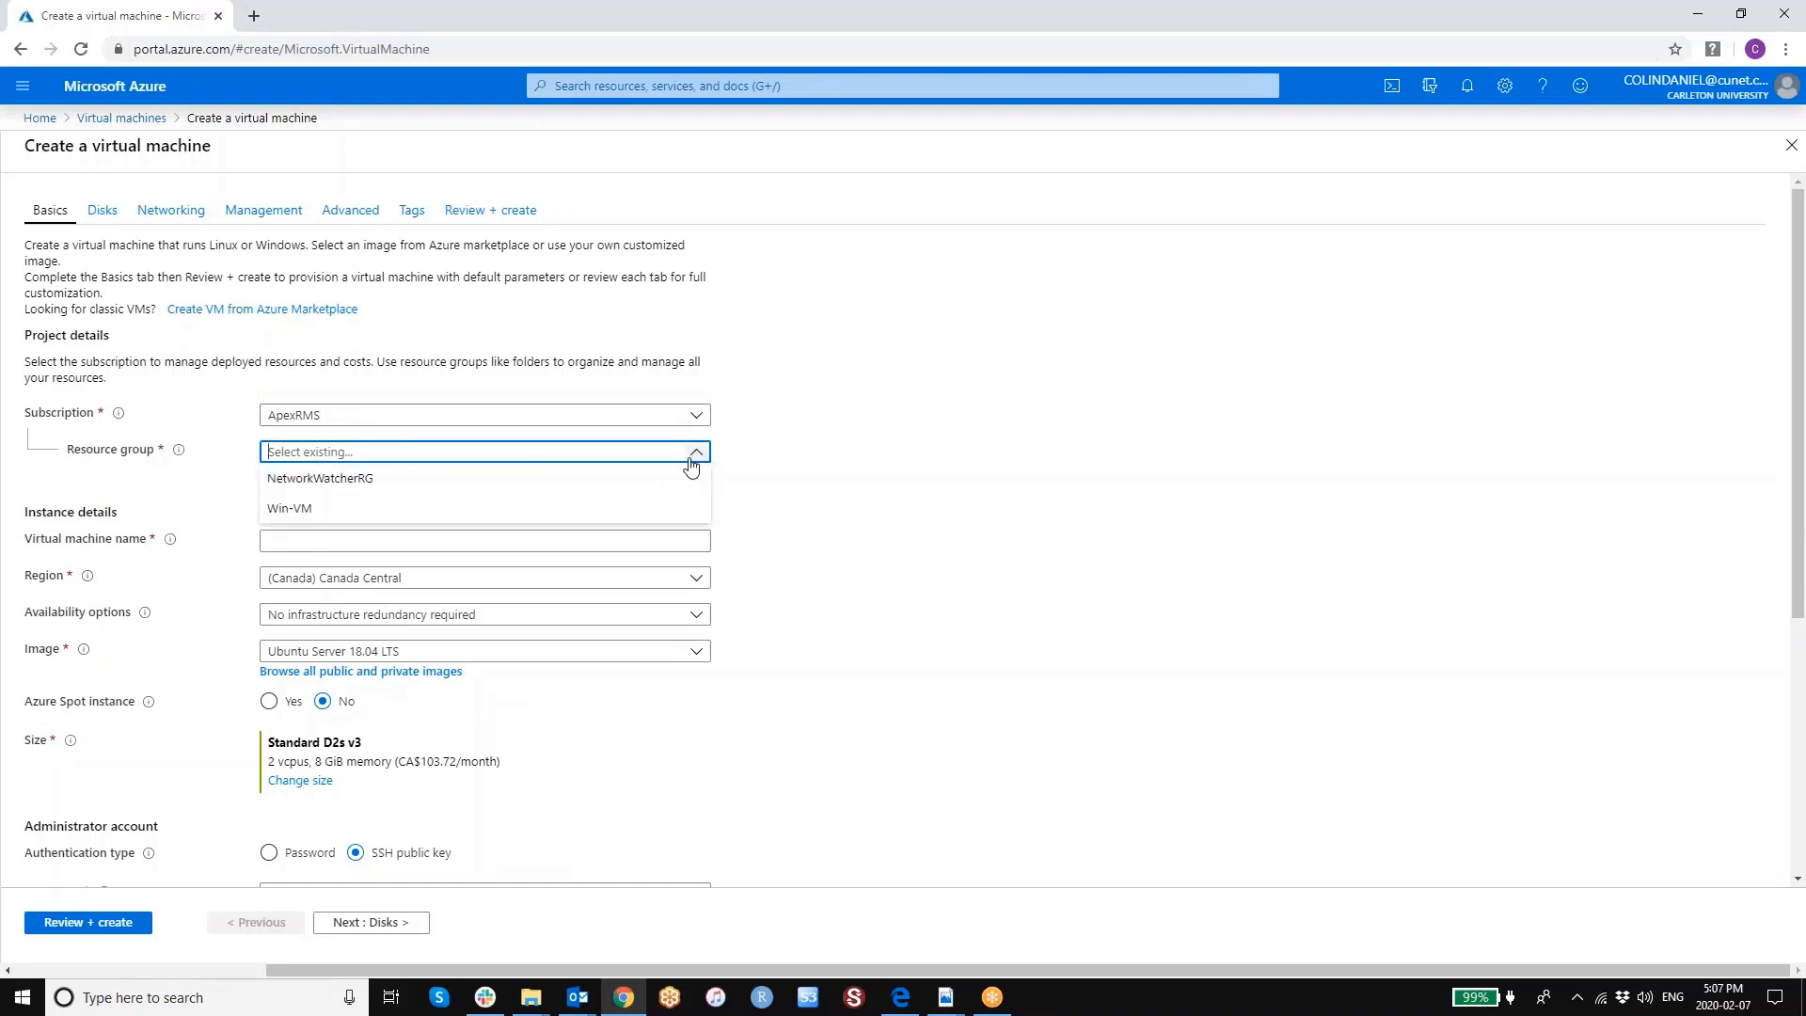
left_click(283, 513)
mouse_move(181, 459)
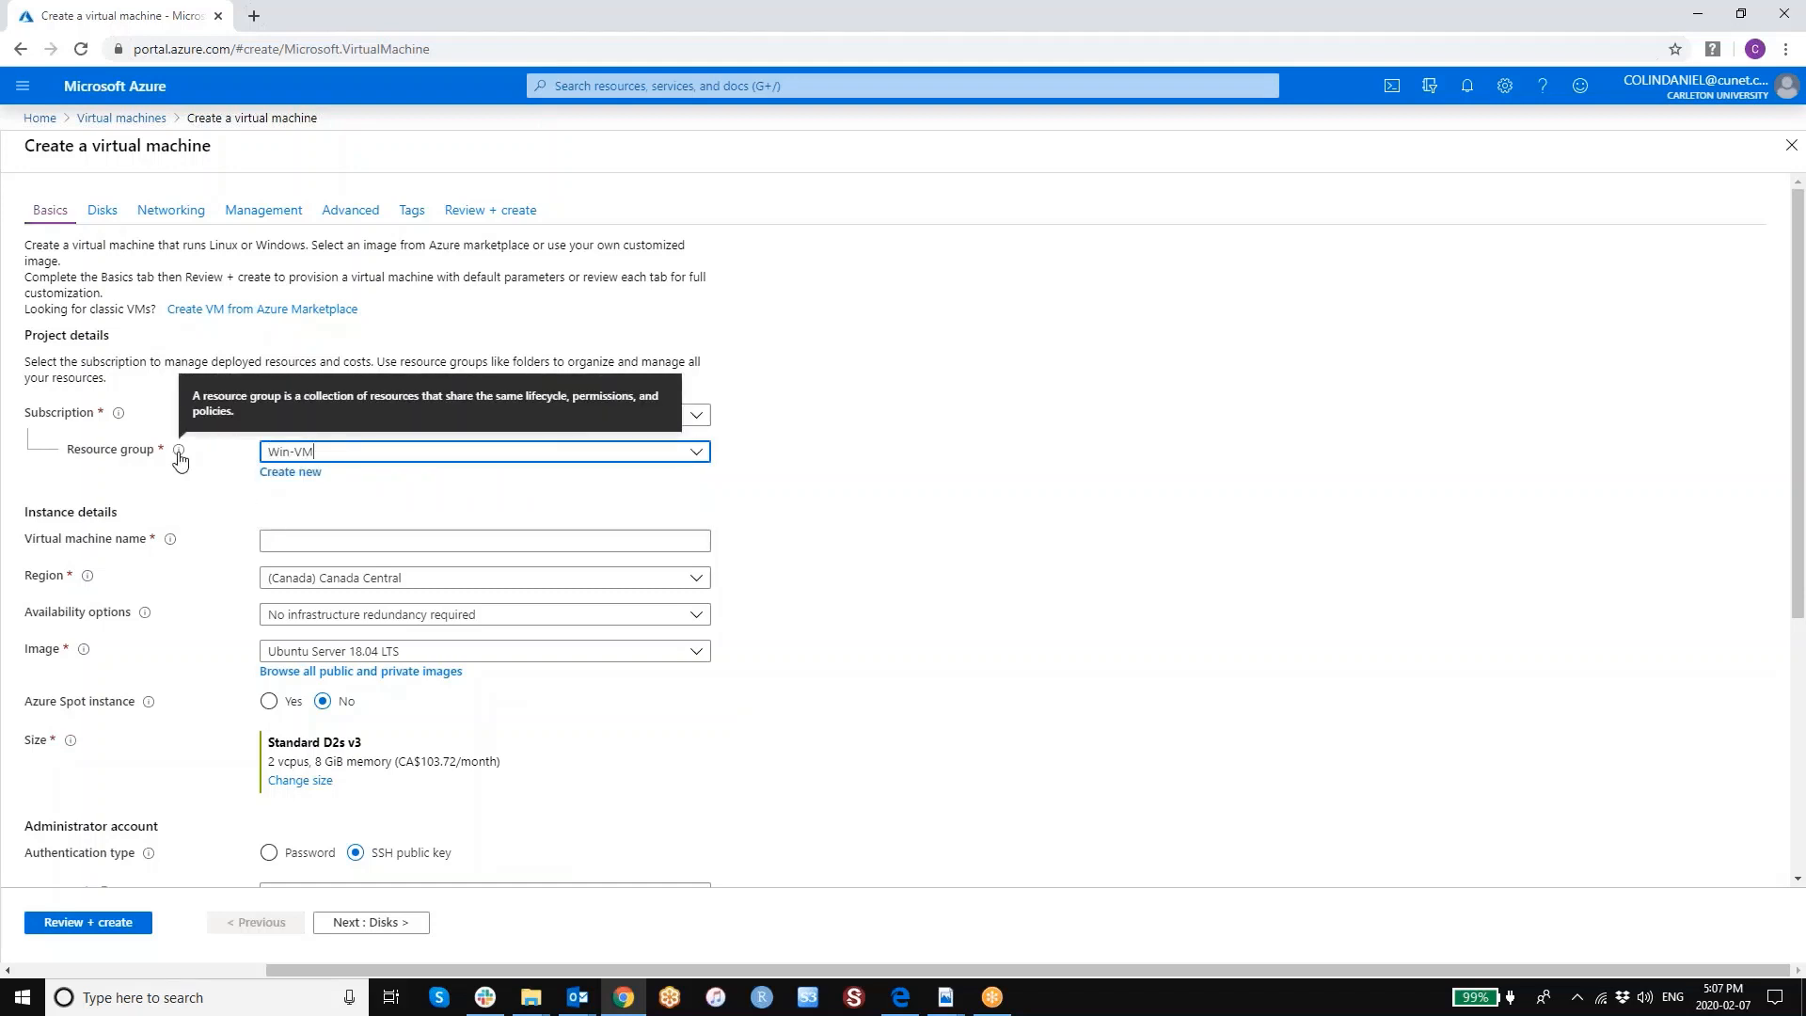
left_click(299, 475)
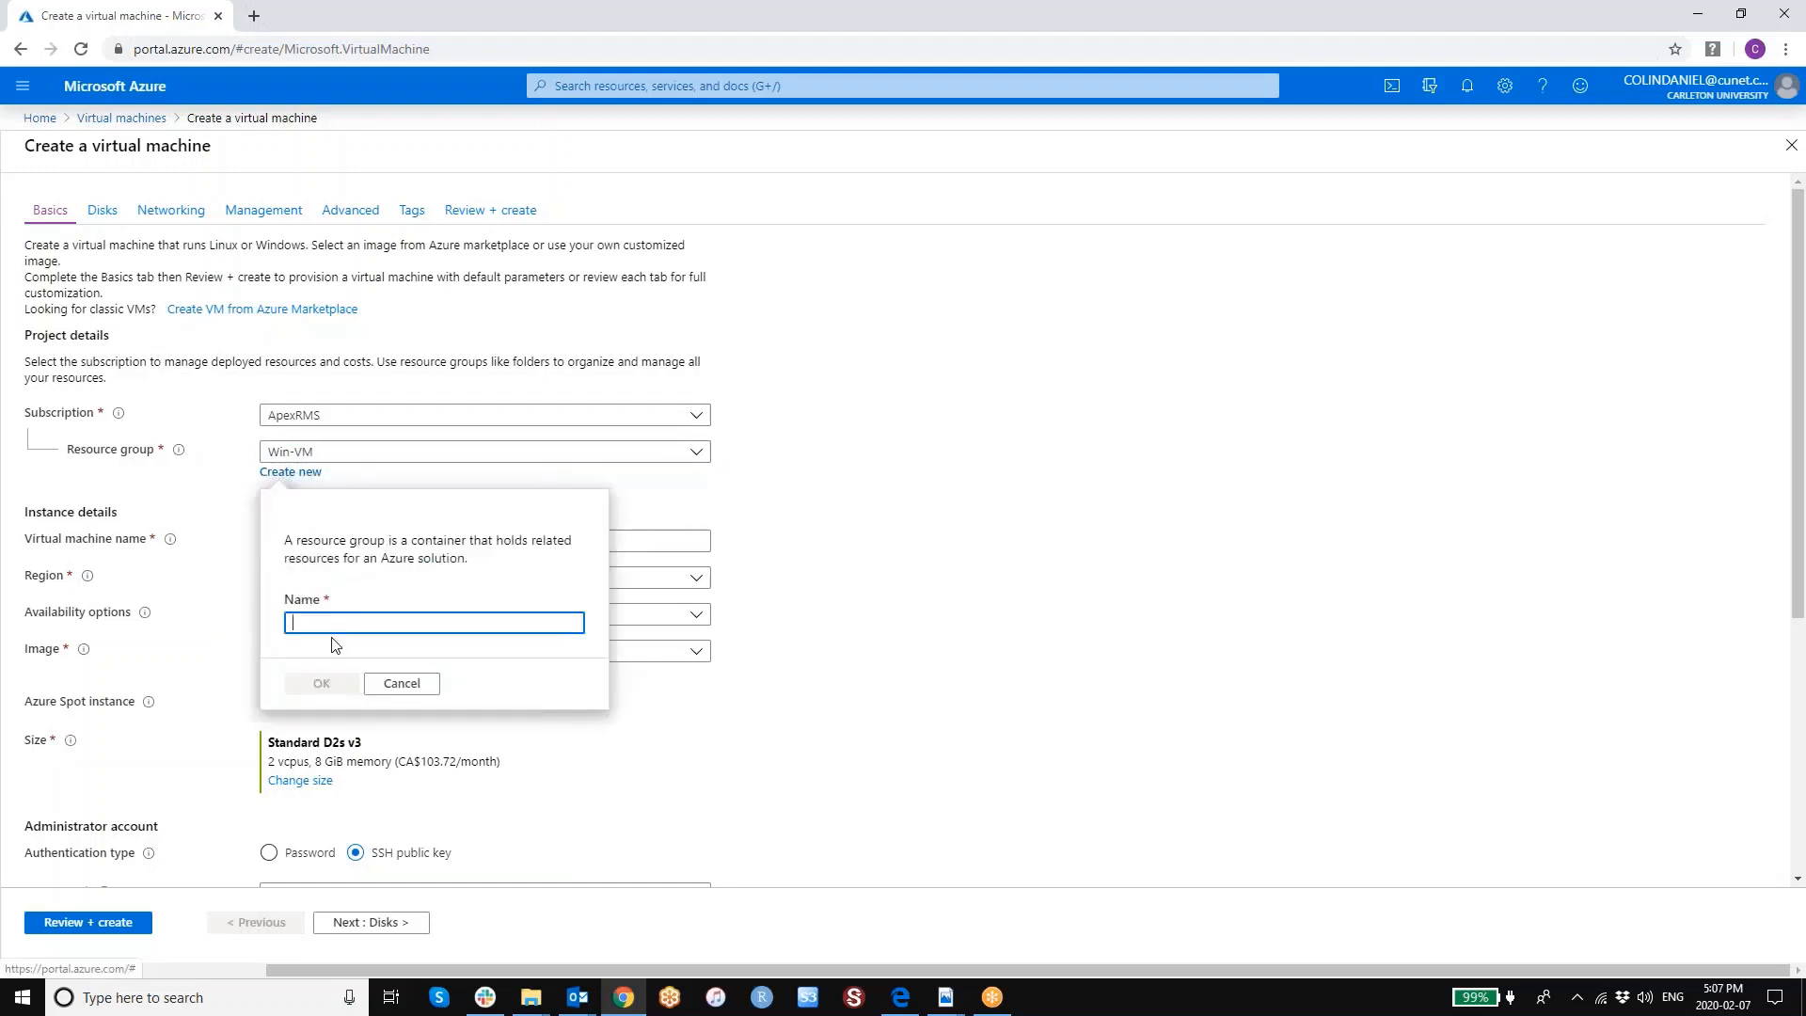
left_click(404, 686)
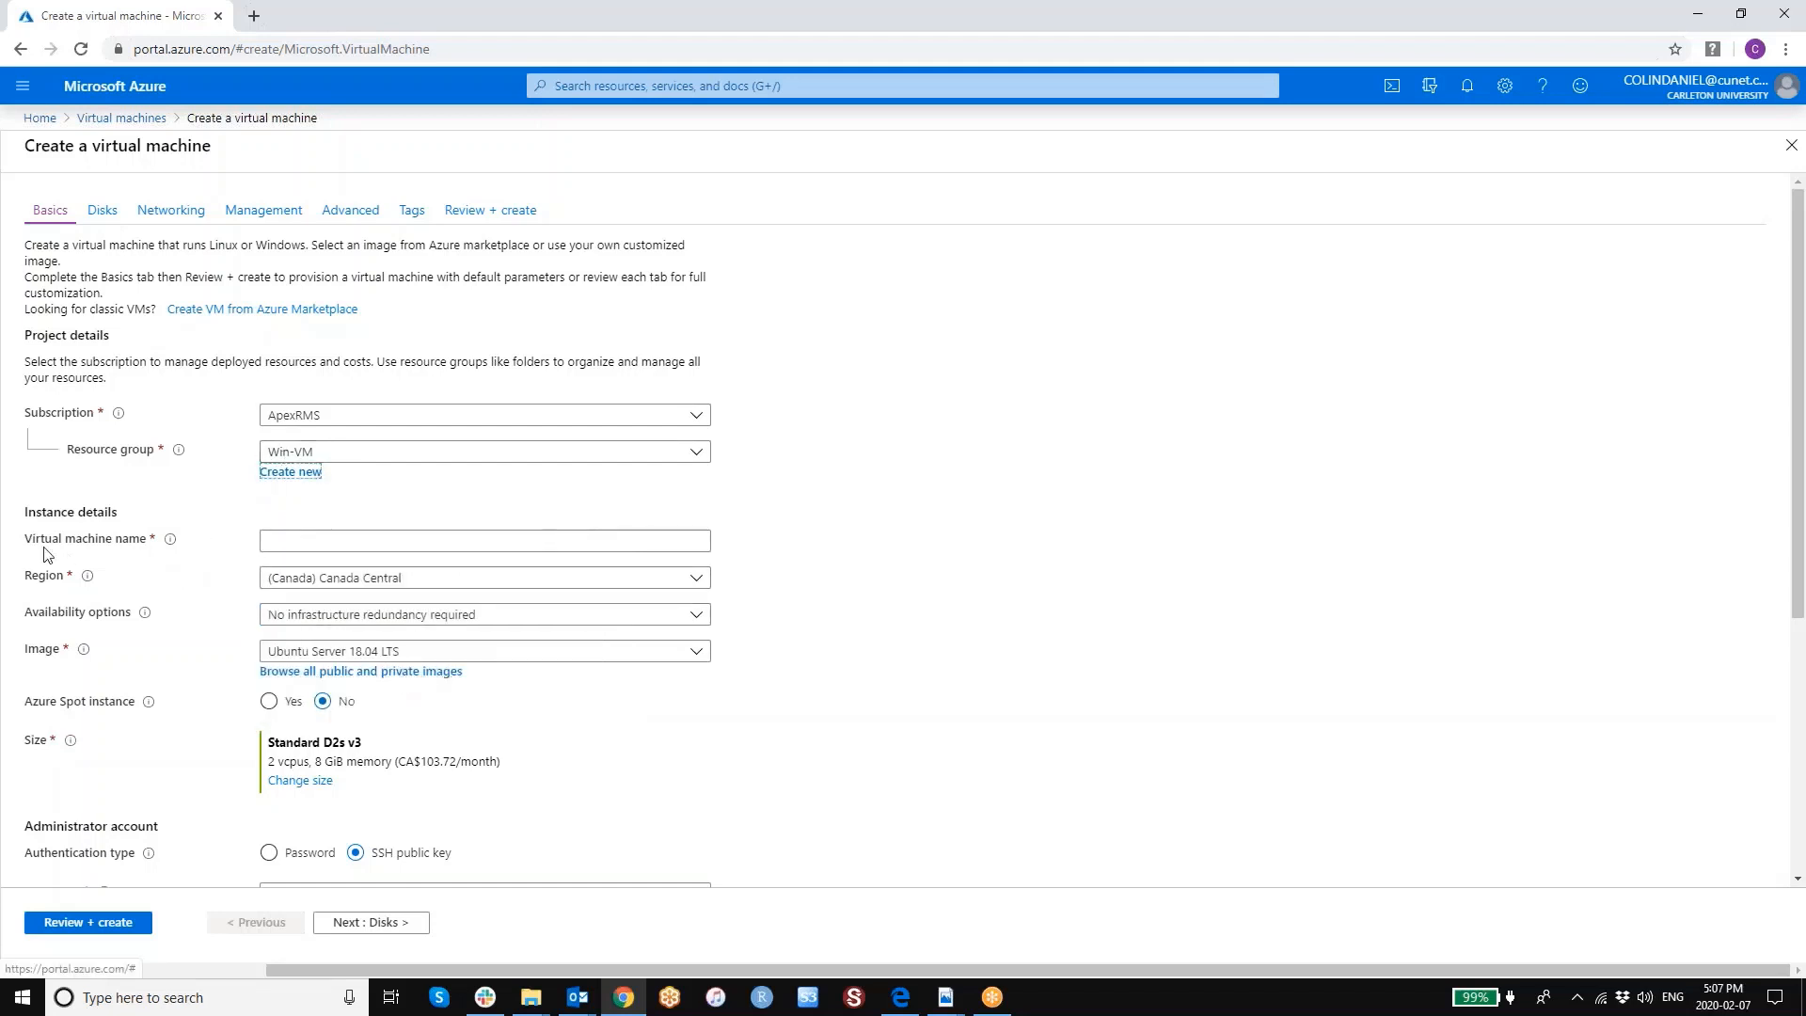
- Name the virtual machine Win-10 and keep the region Canada Central
left_click(268, 541)
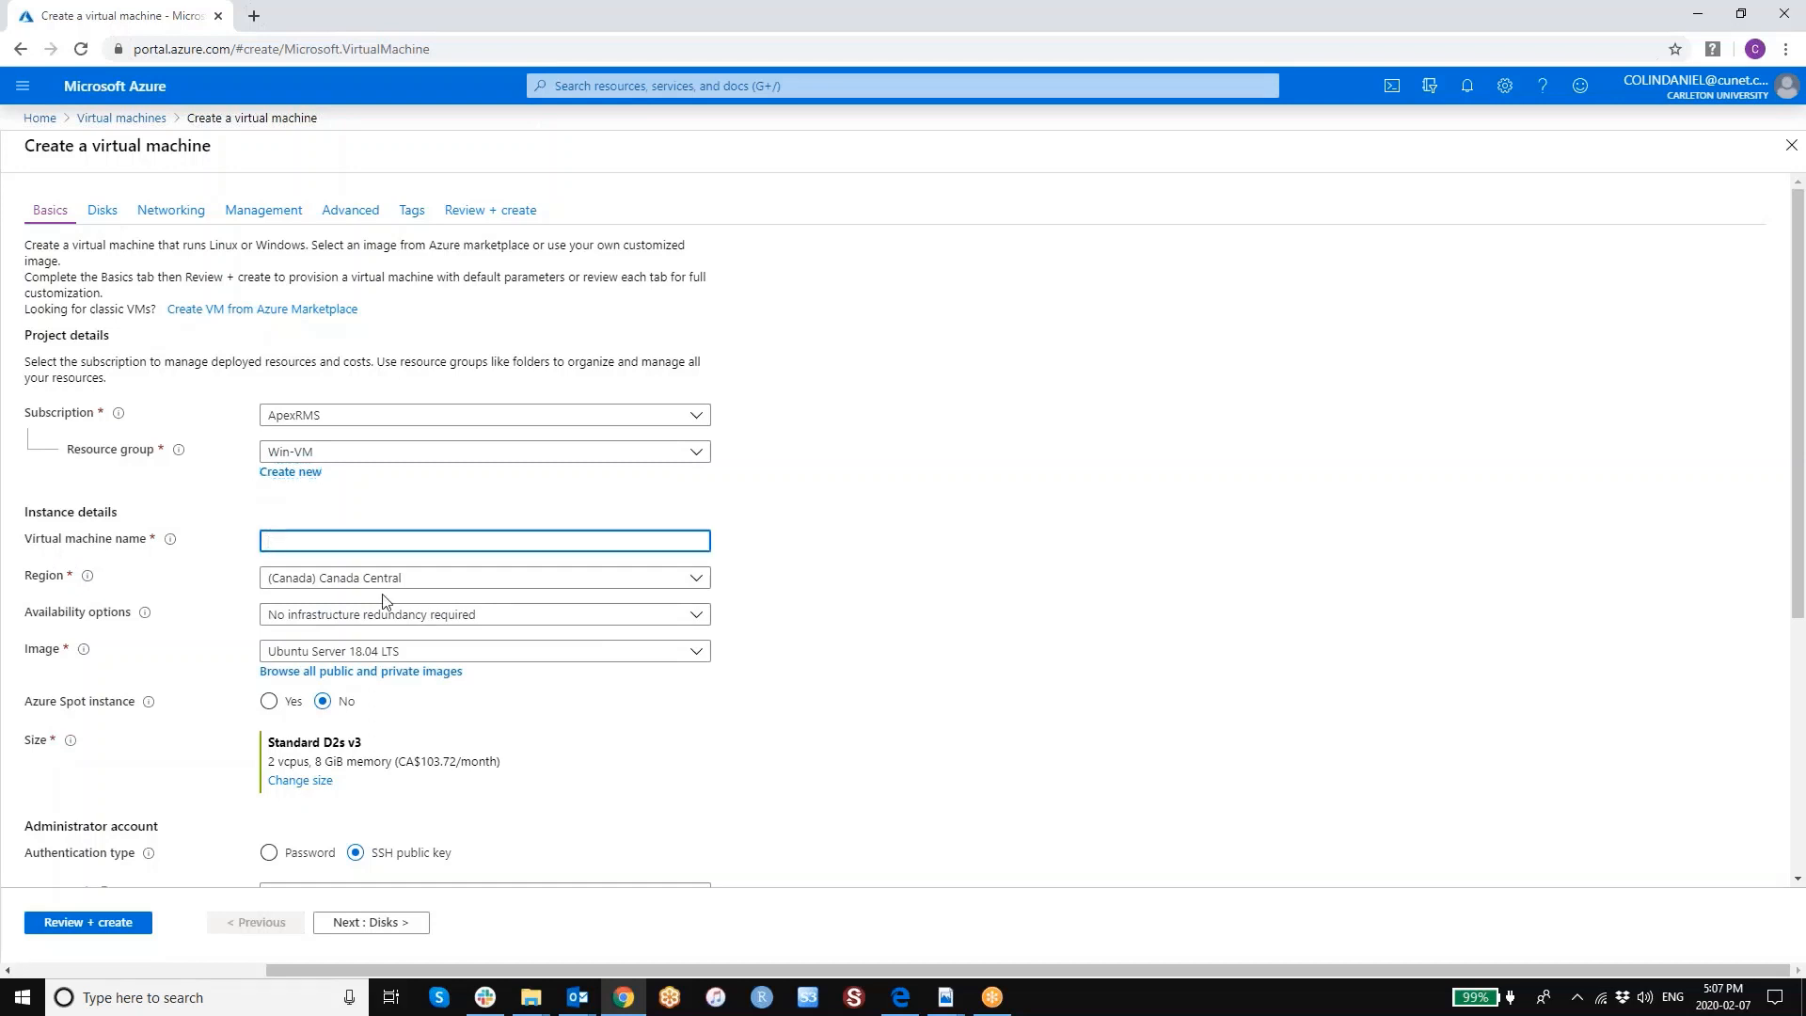
type("Win-1")
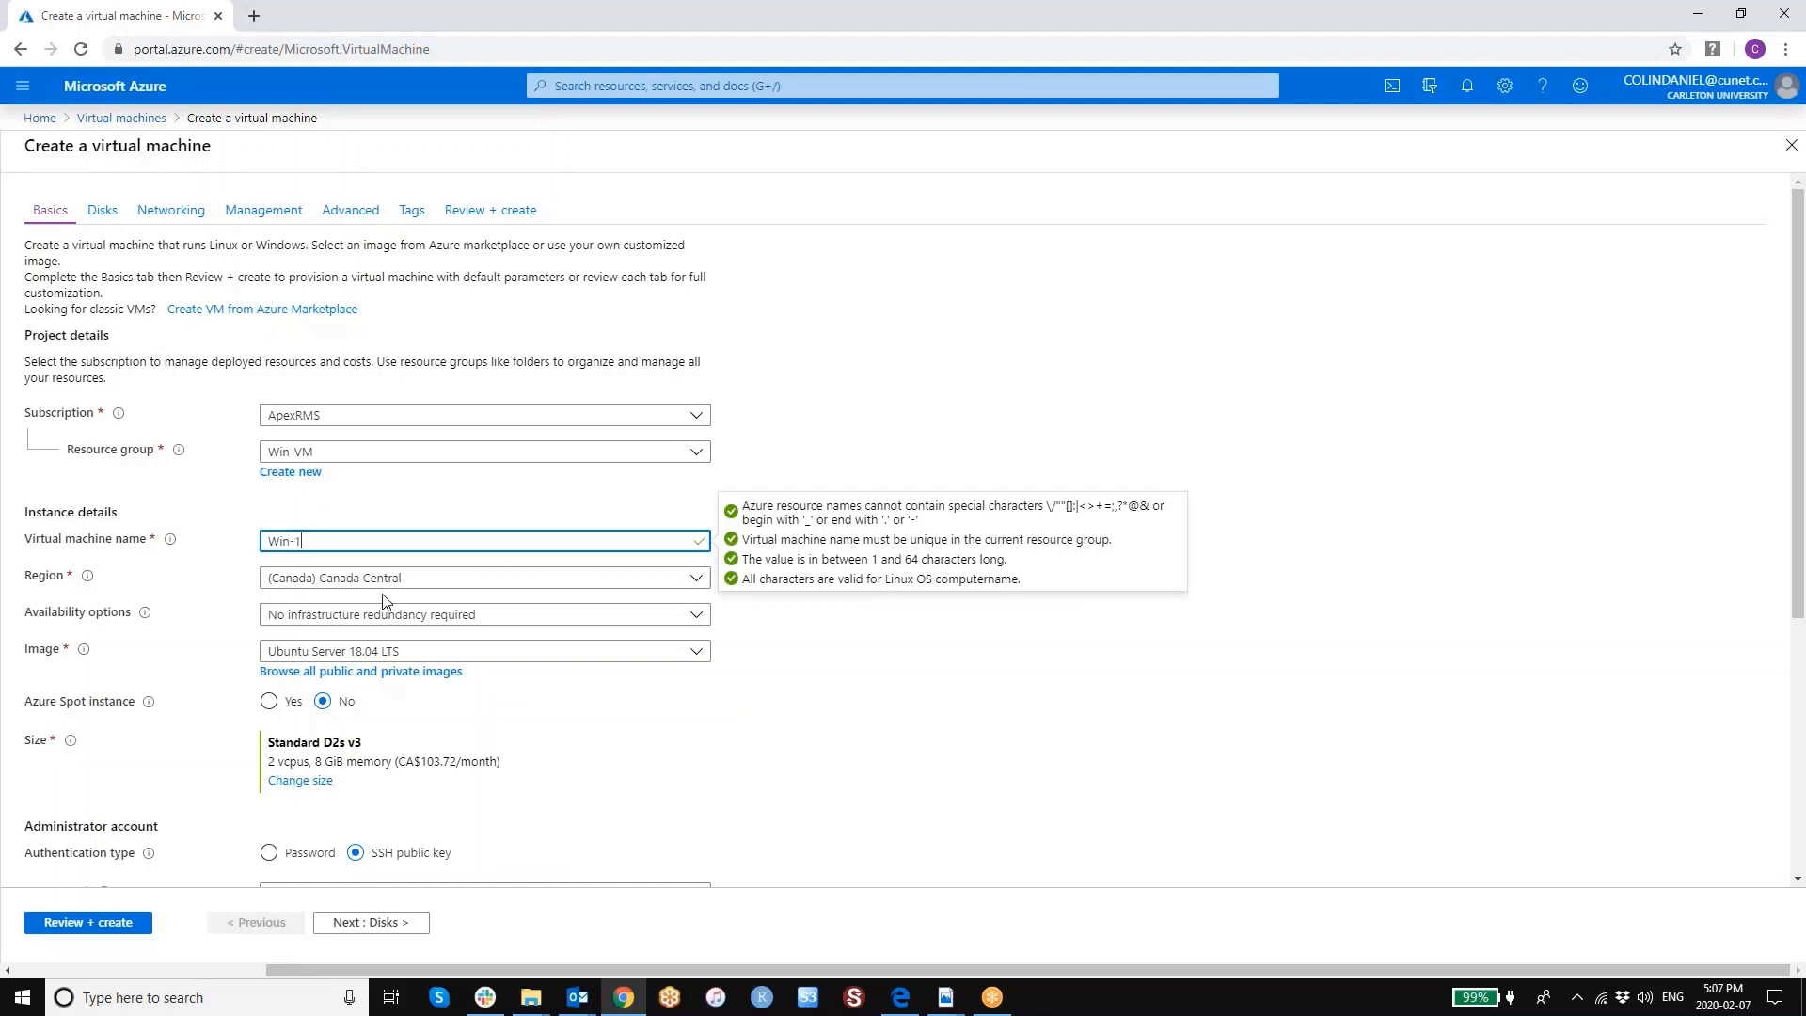
type("0")
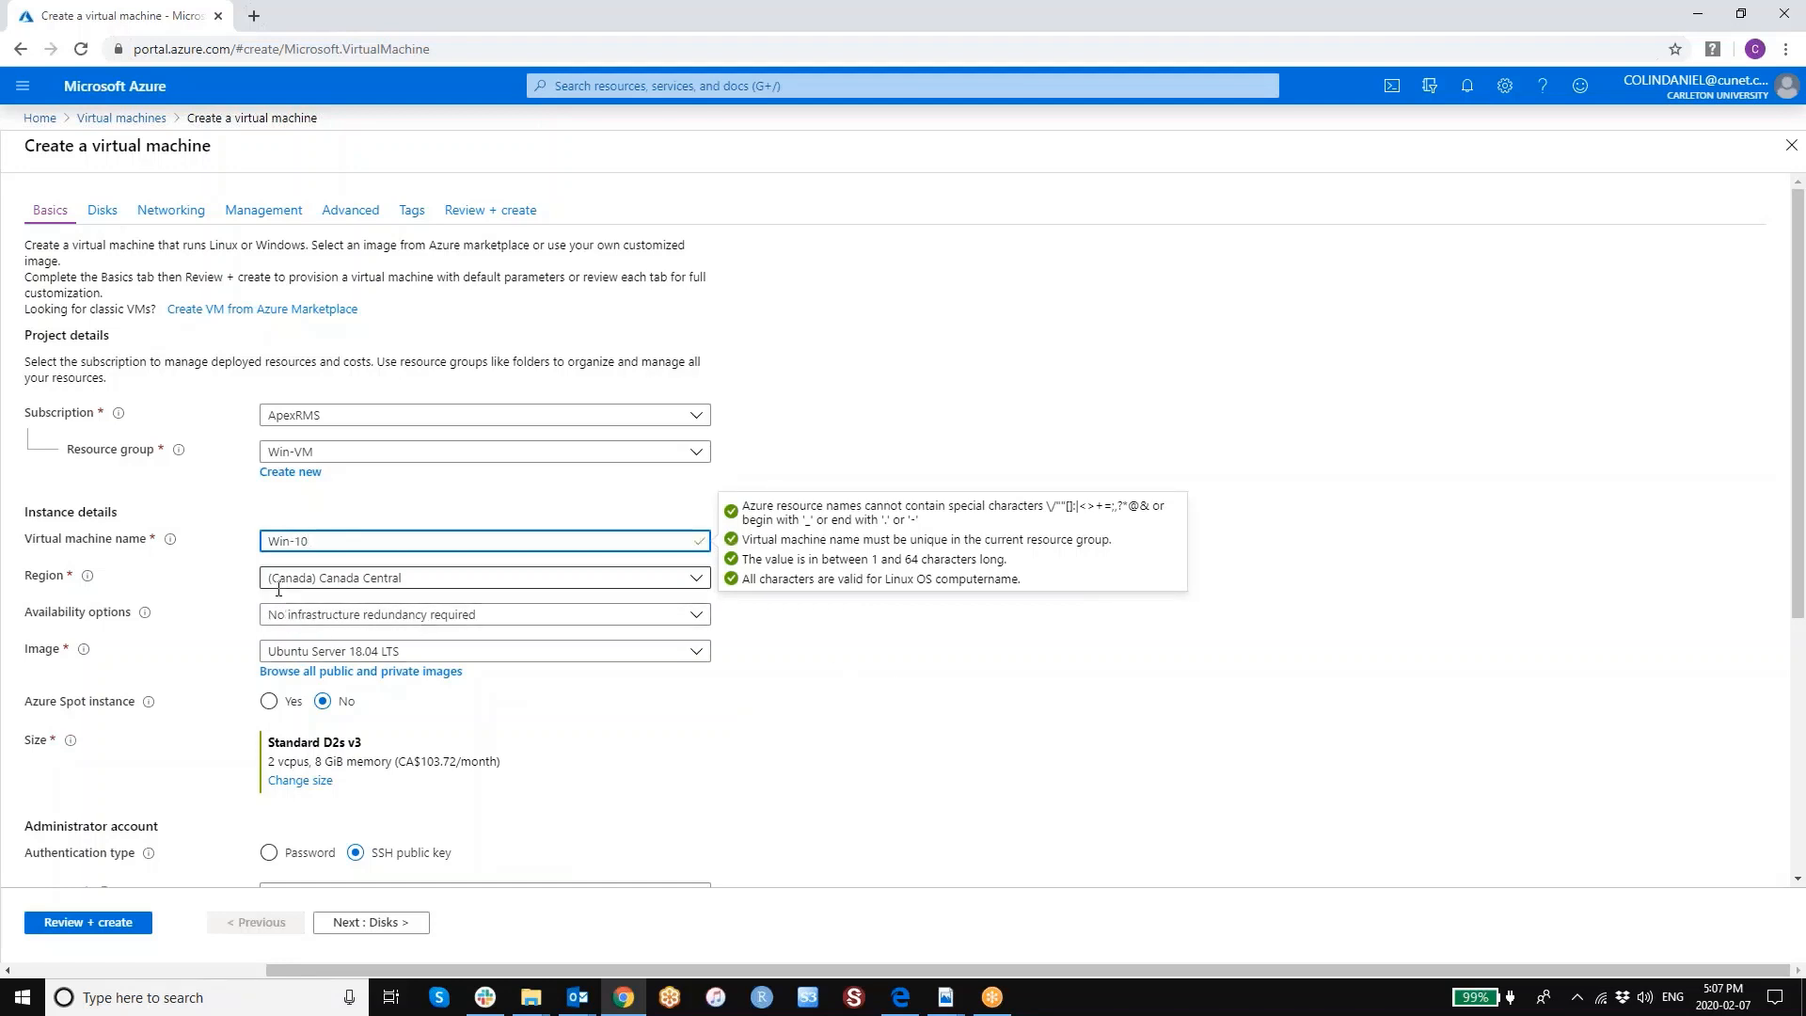
left_click(321, 576)
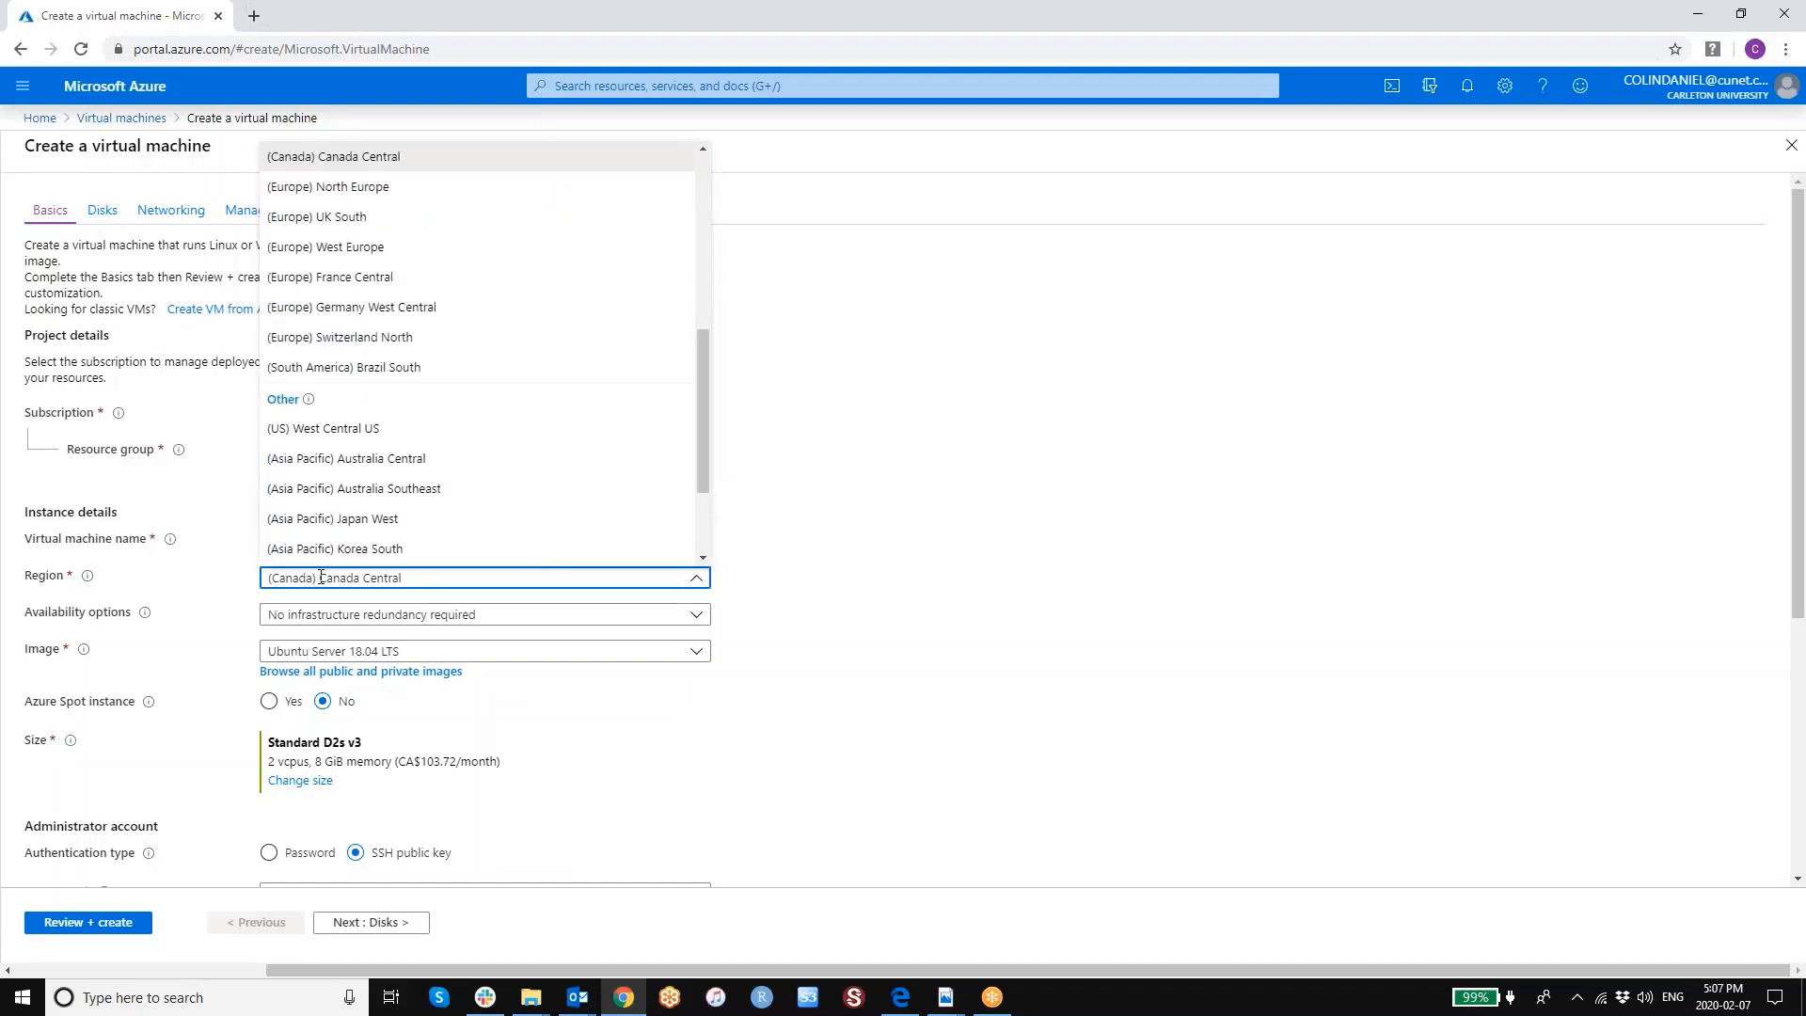
left_click(840, 622)
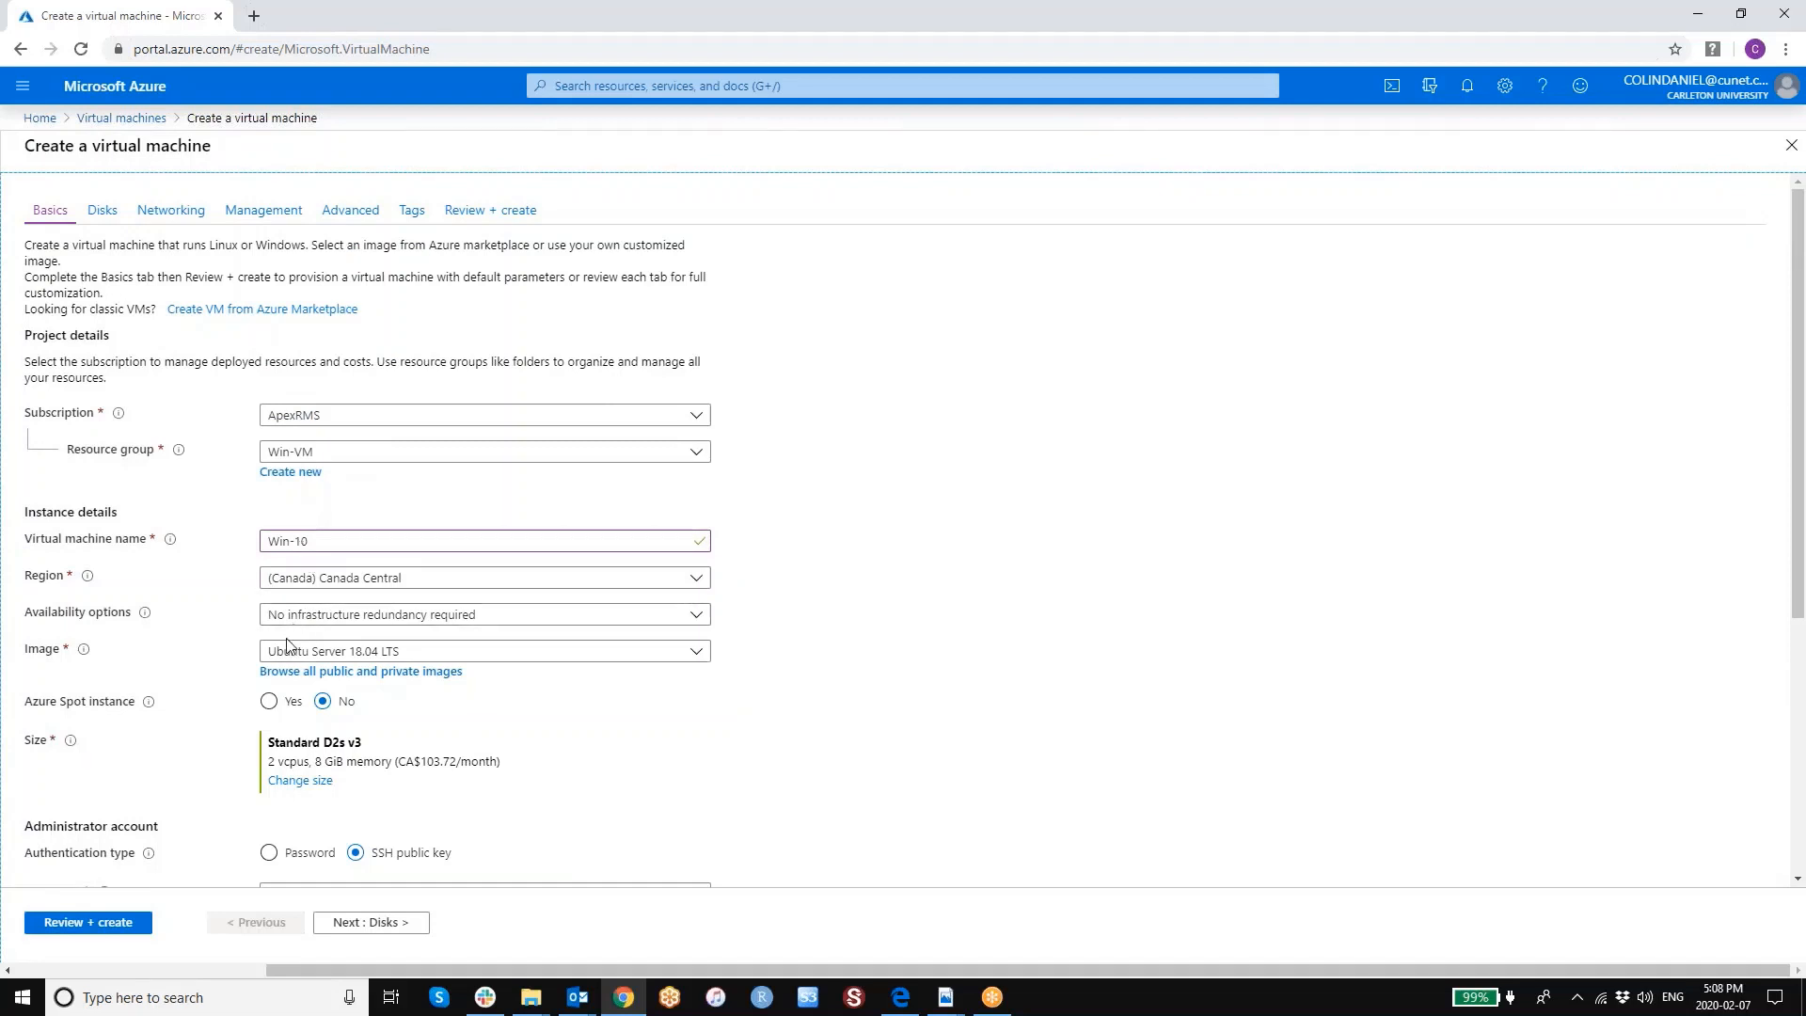
left_click(696, 652)
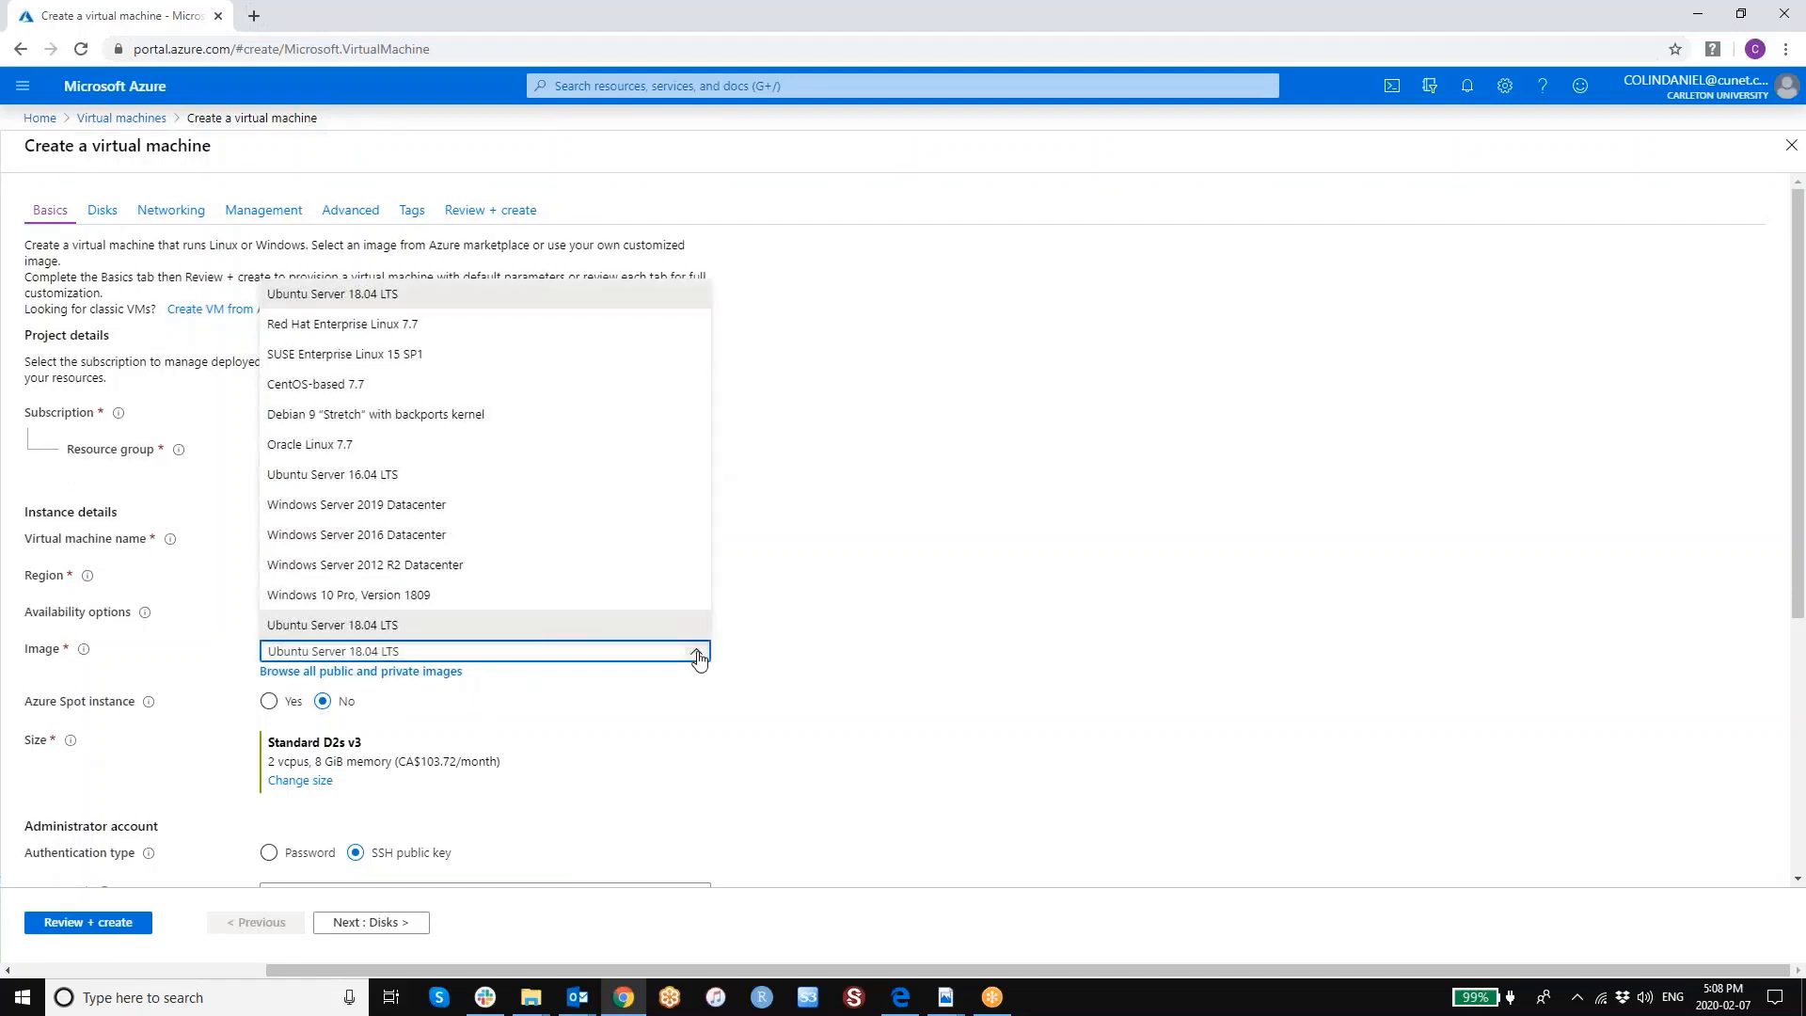
left_click(386, 595)
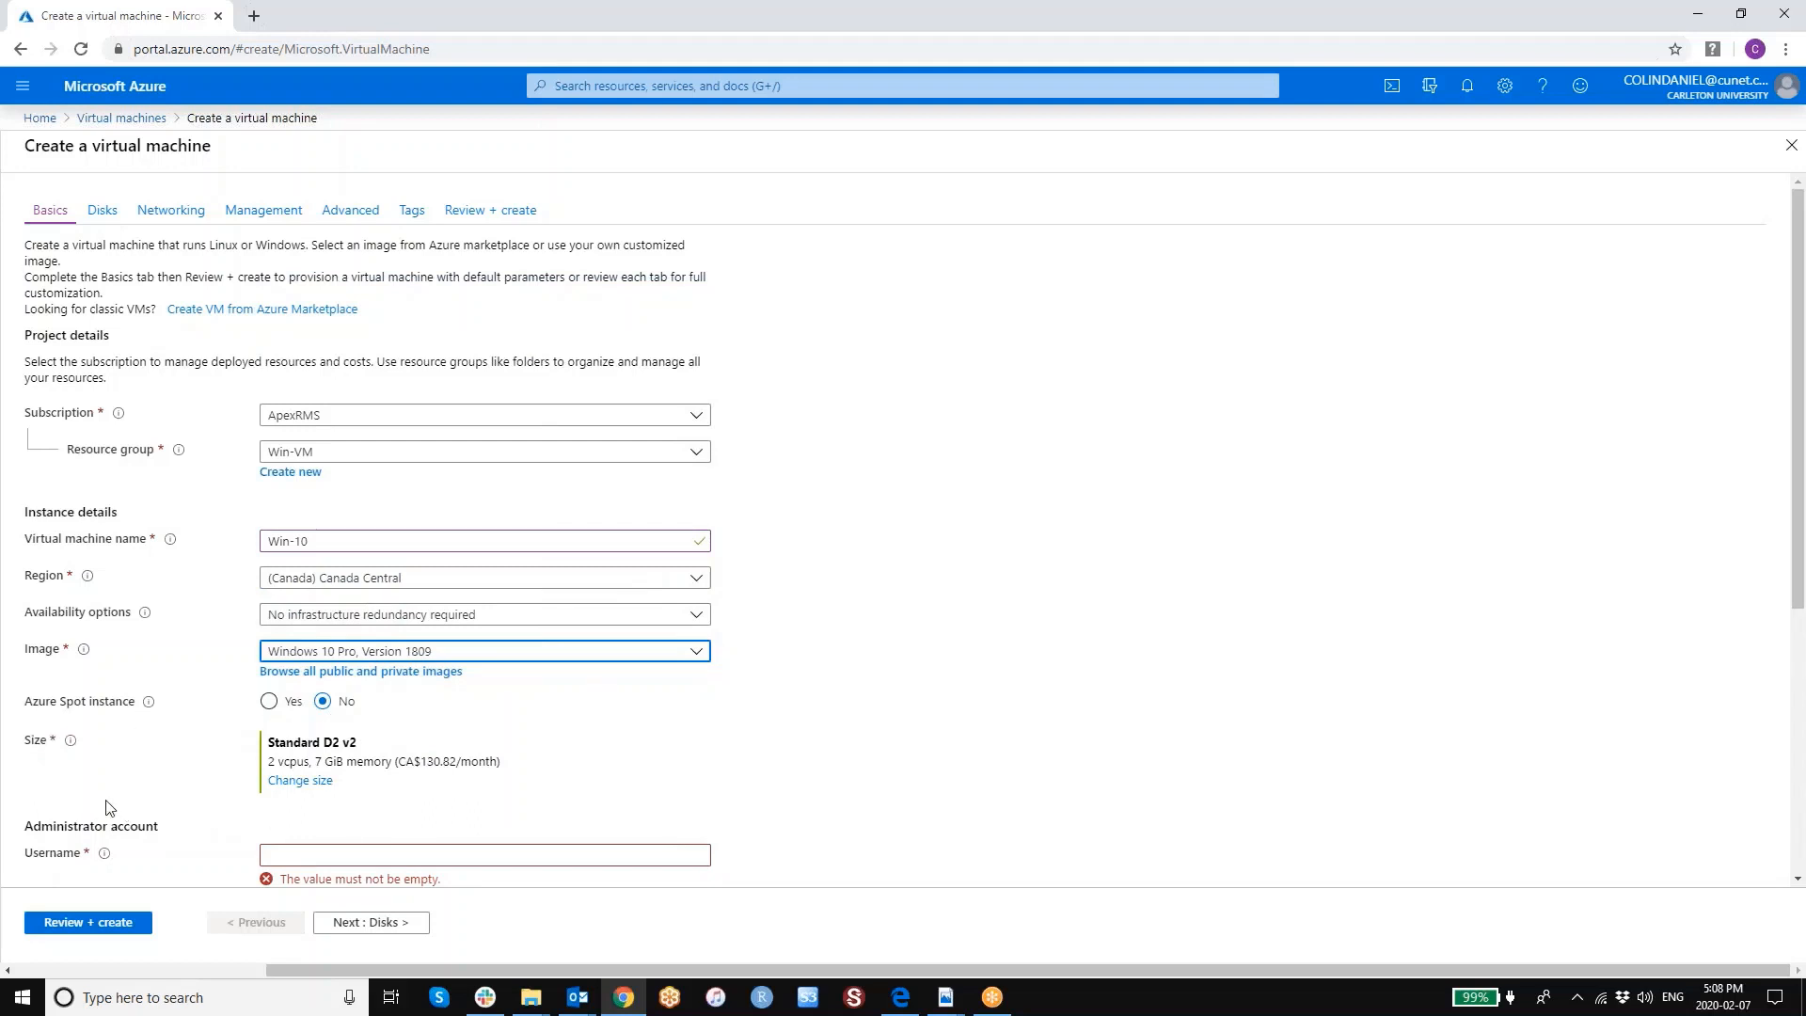
left_click(293, 788)
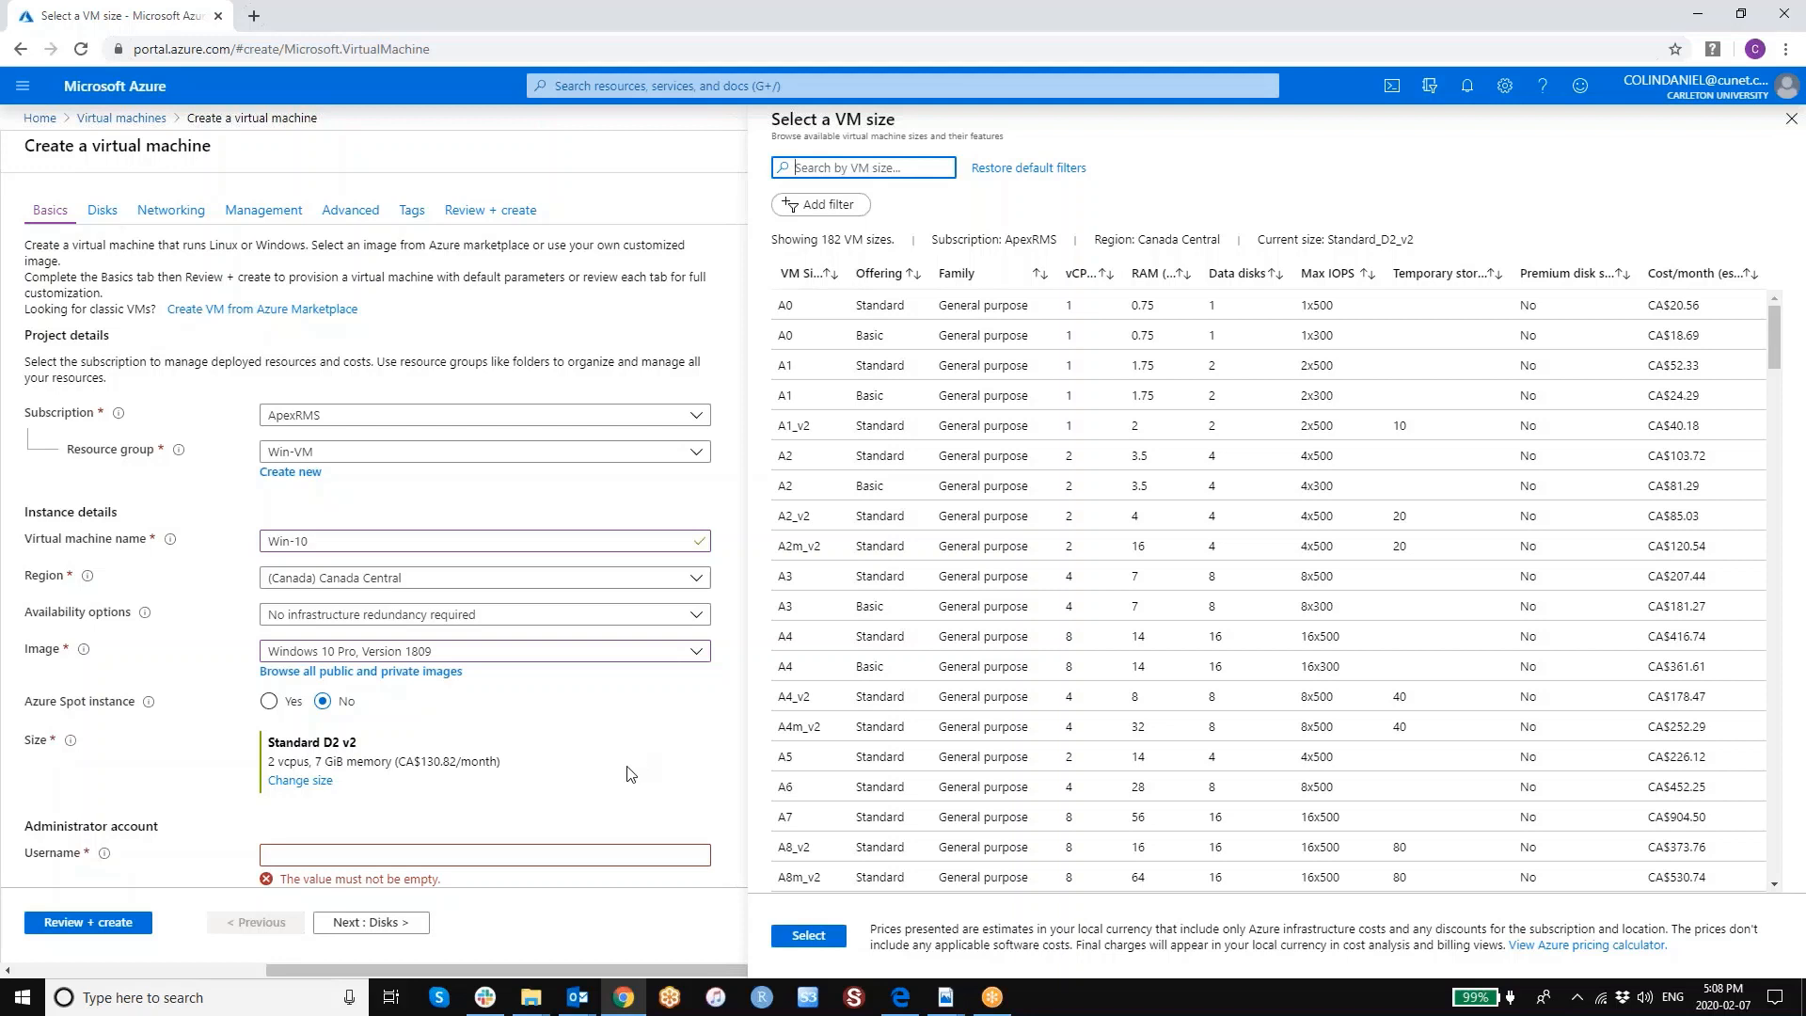
left_click(599, 769)
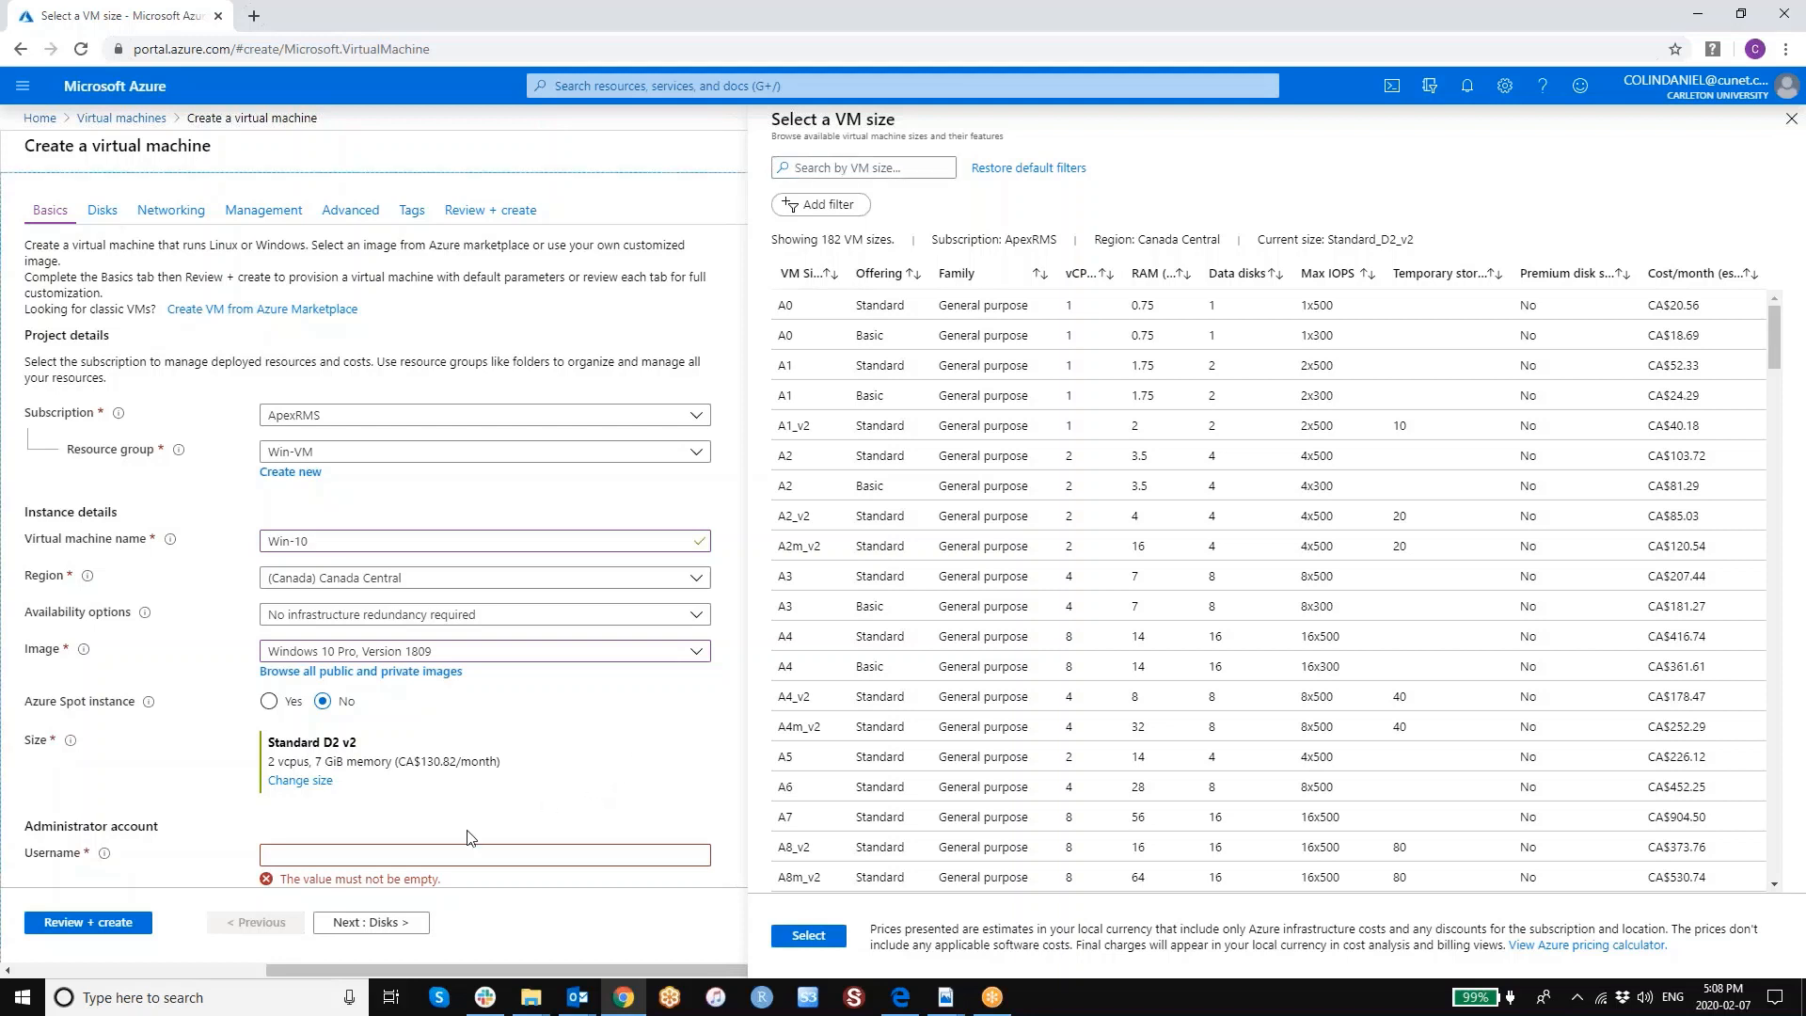
left_click(298, 853)
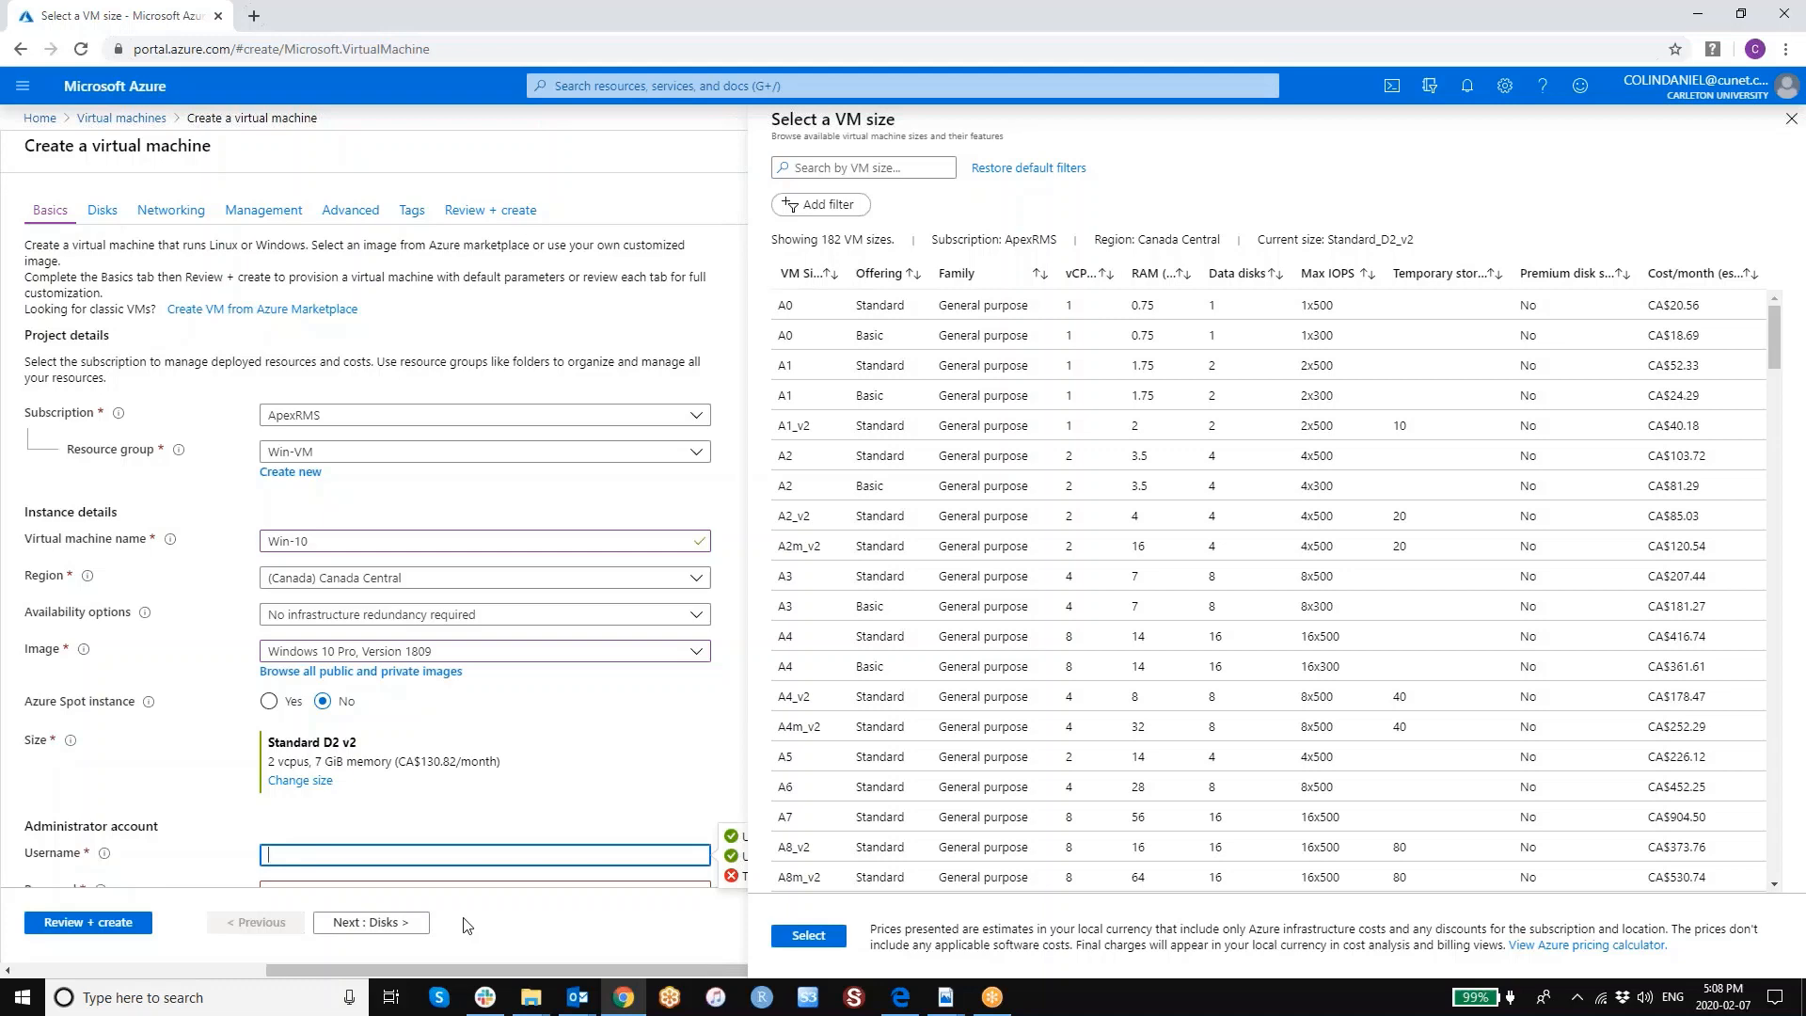
scroll(537, 675, "down", 2)
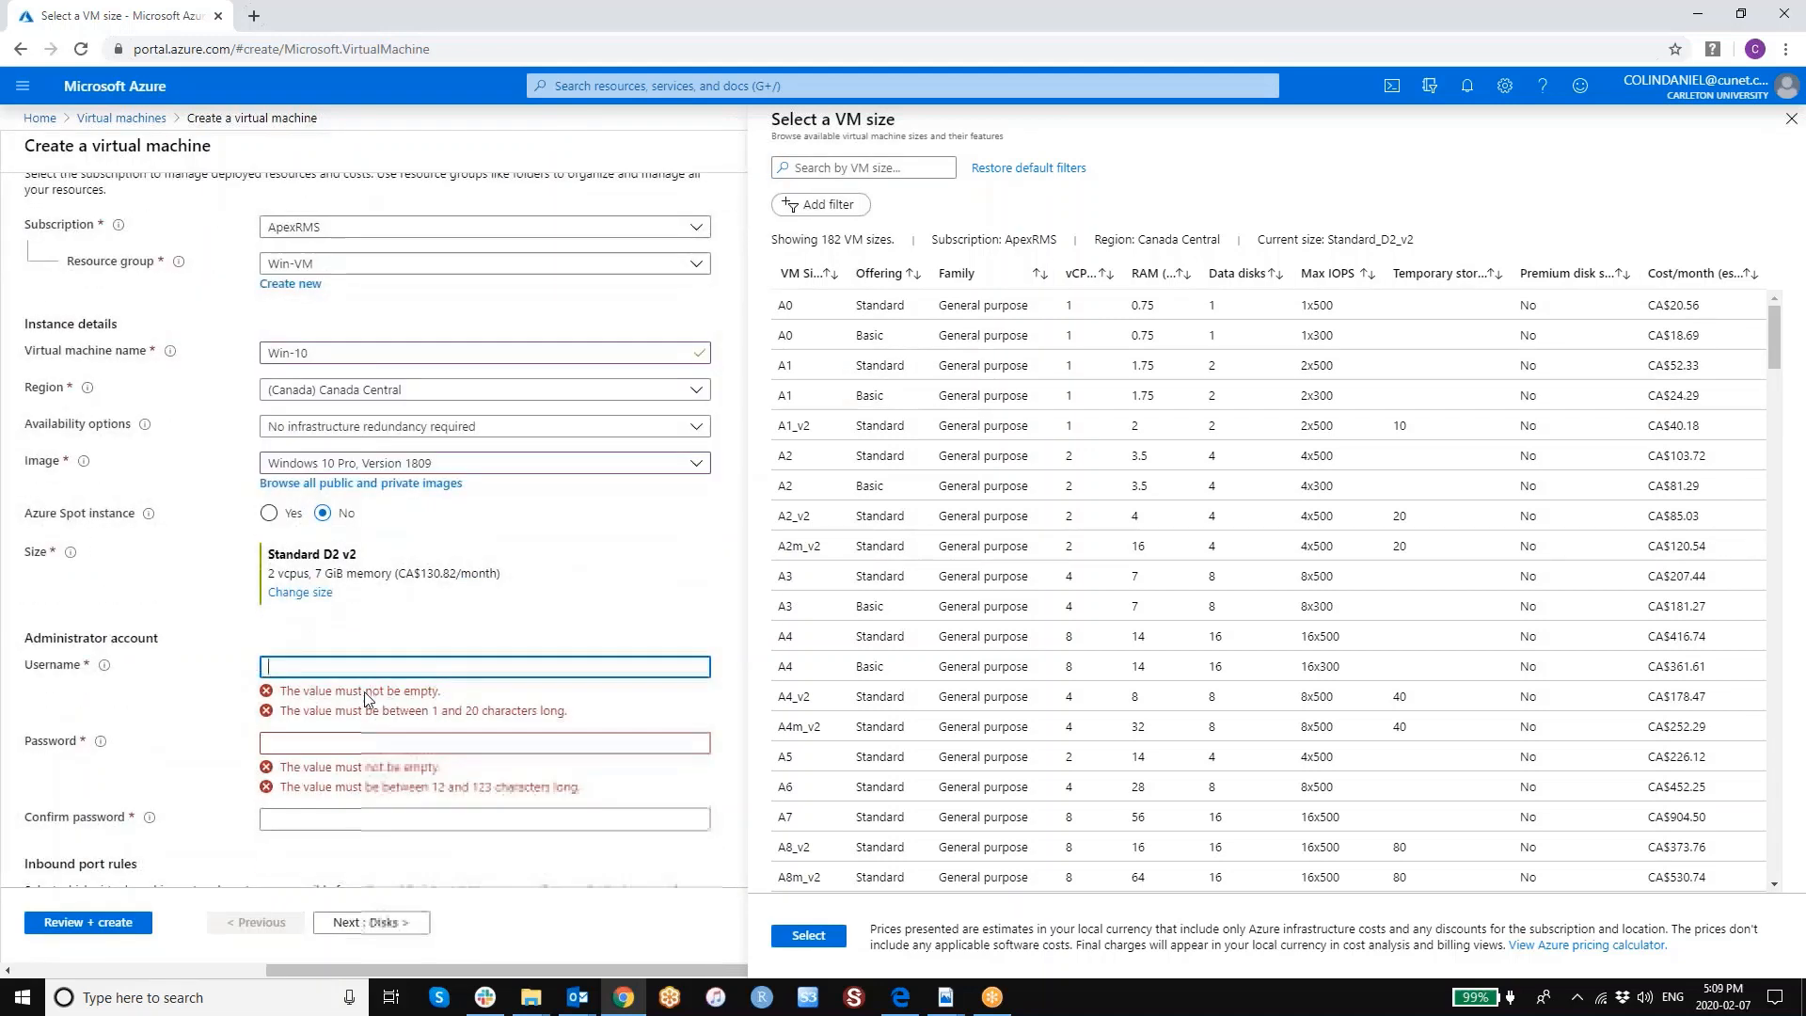
left_click(1781, 128)
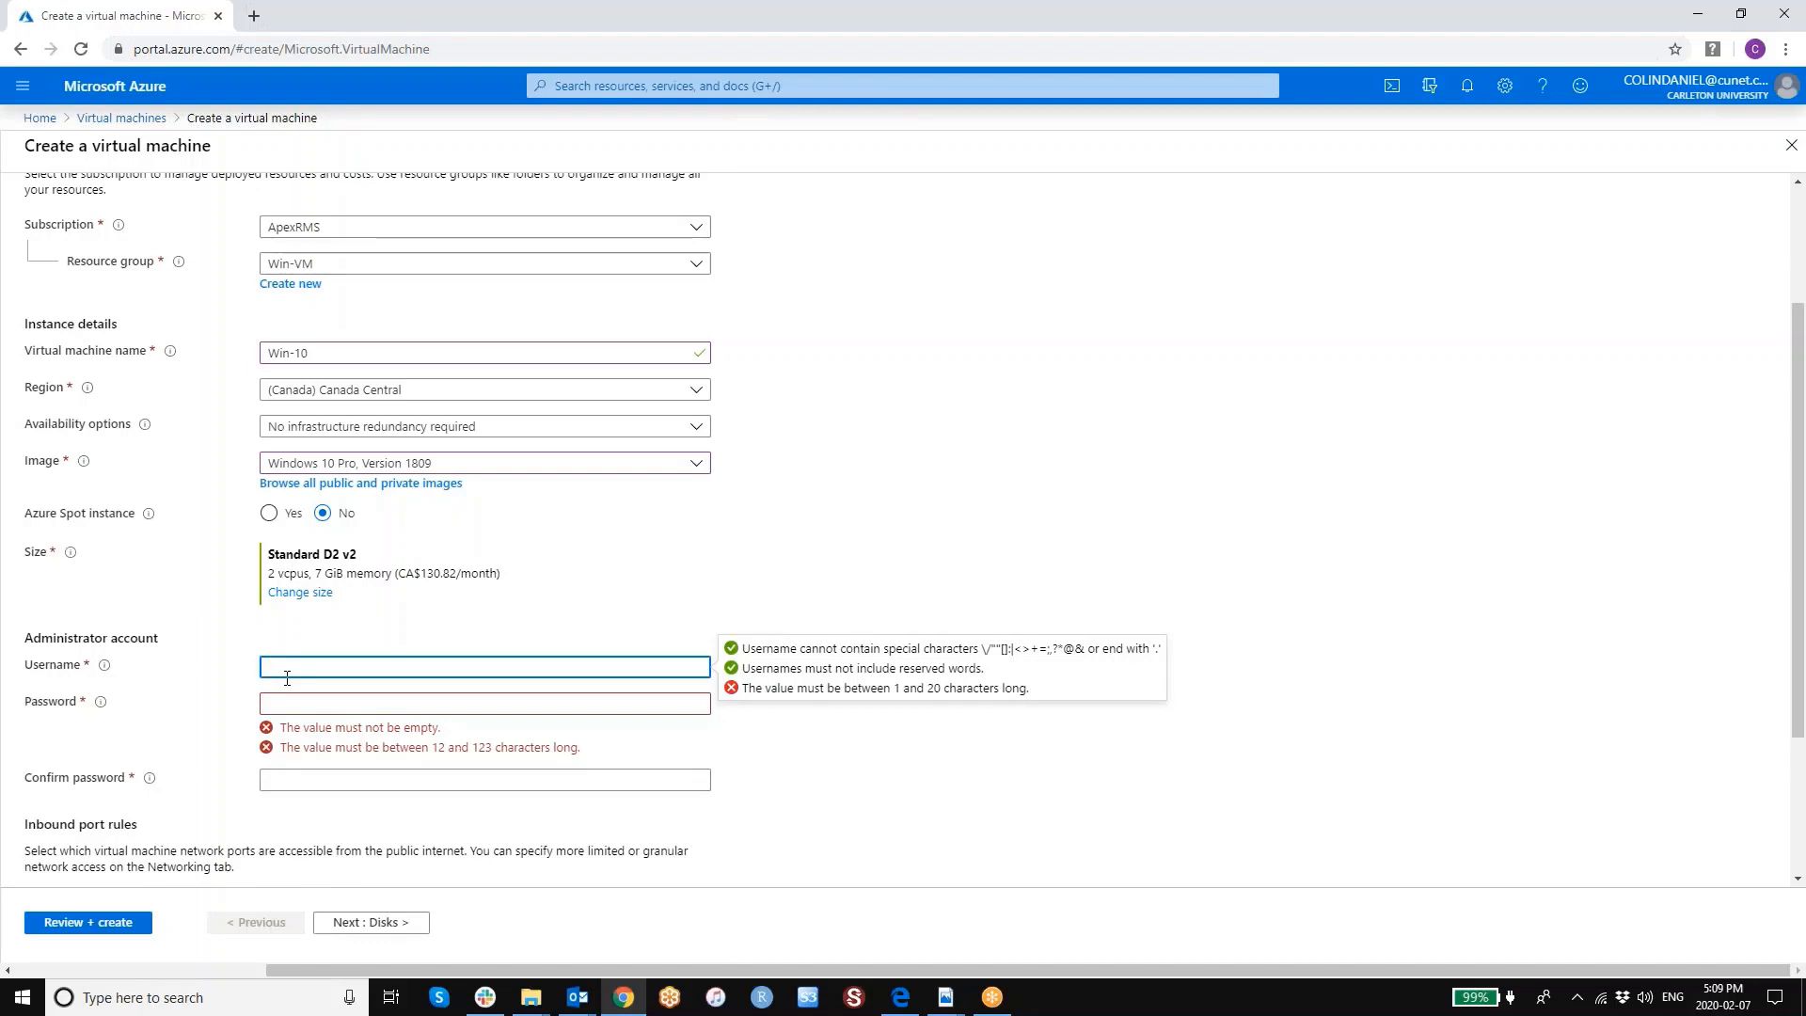
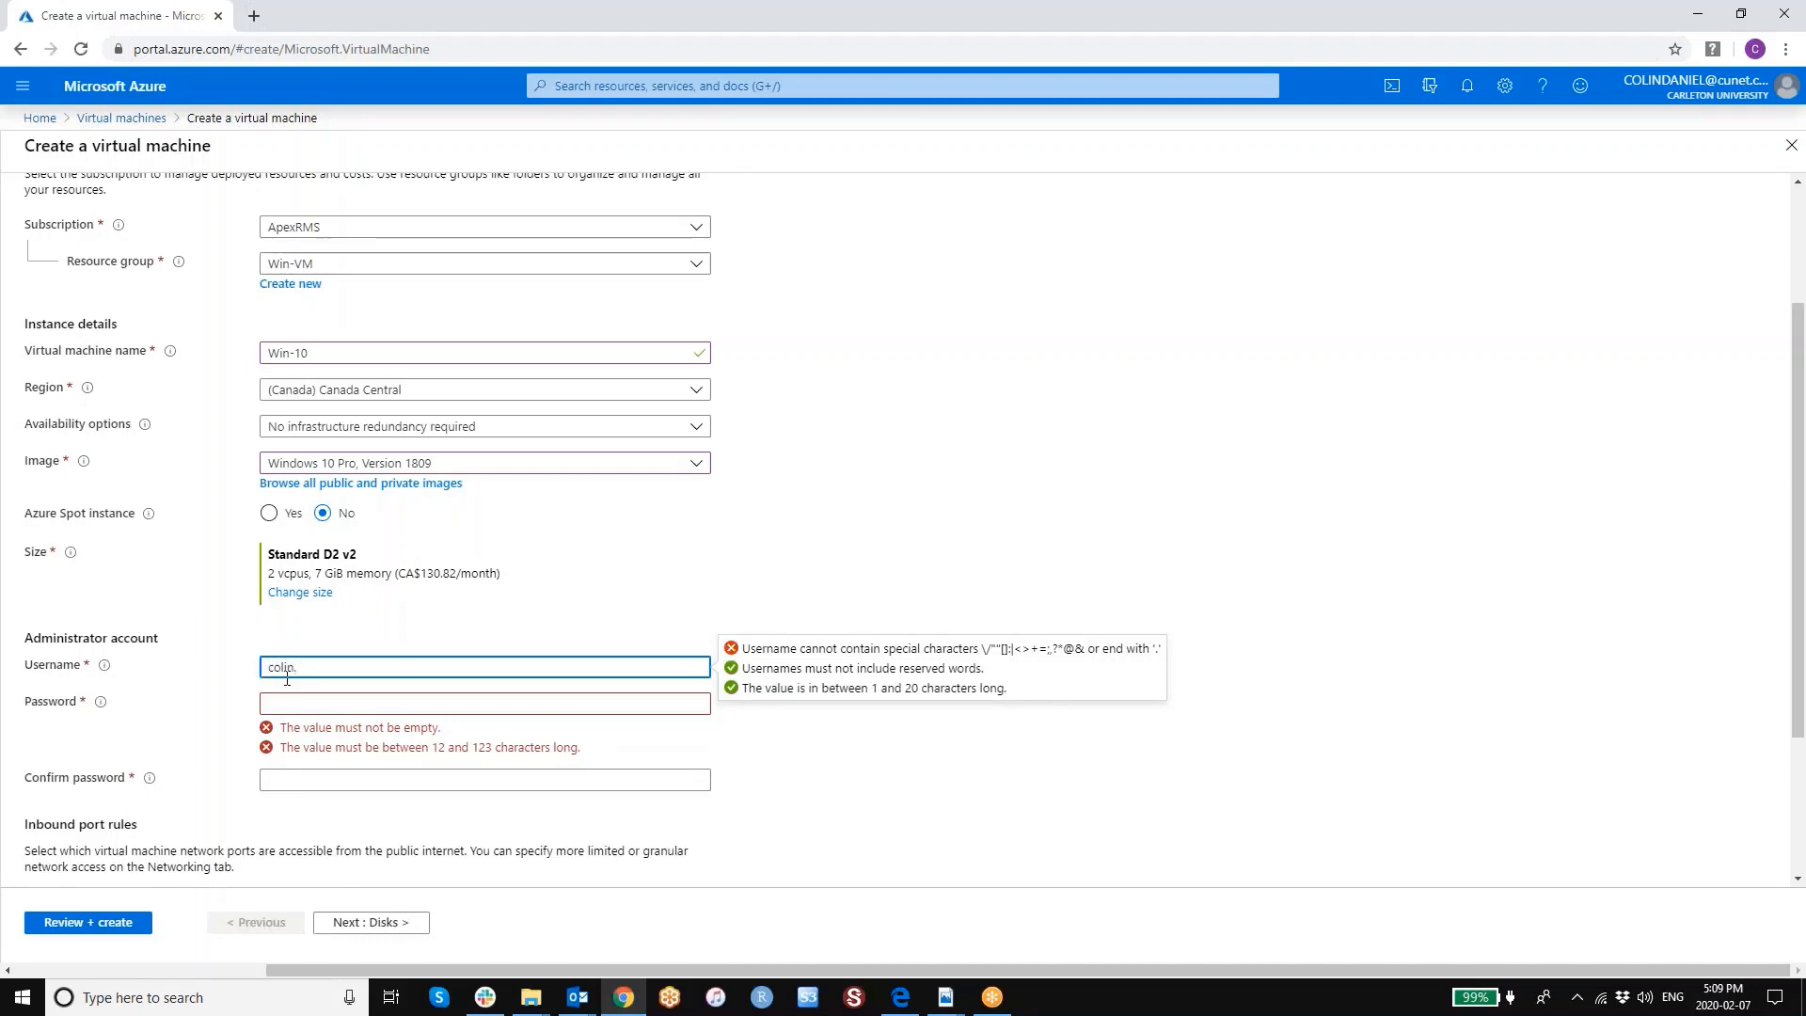
- Enter the administrator username and a first attempt at the password
left_click(280, 707)
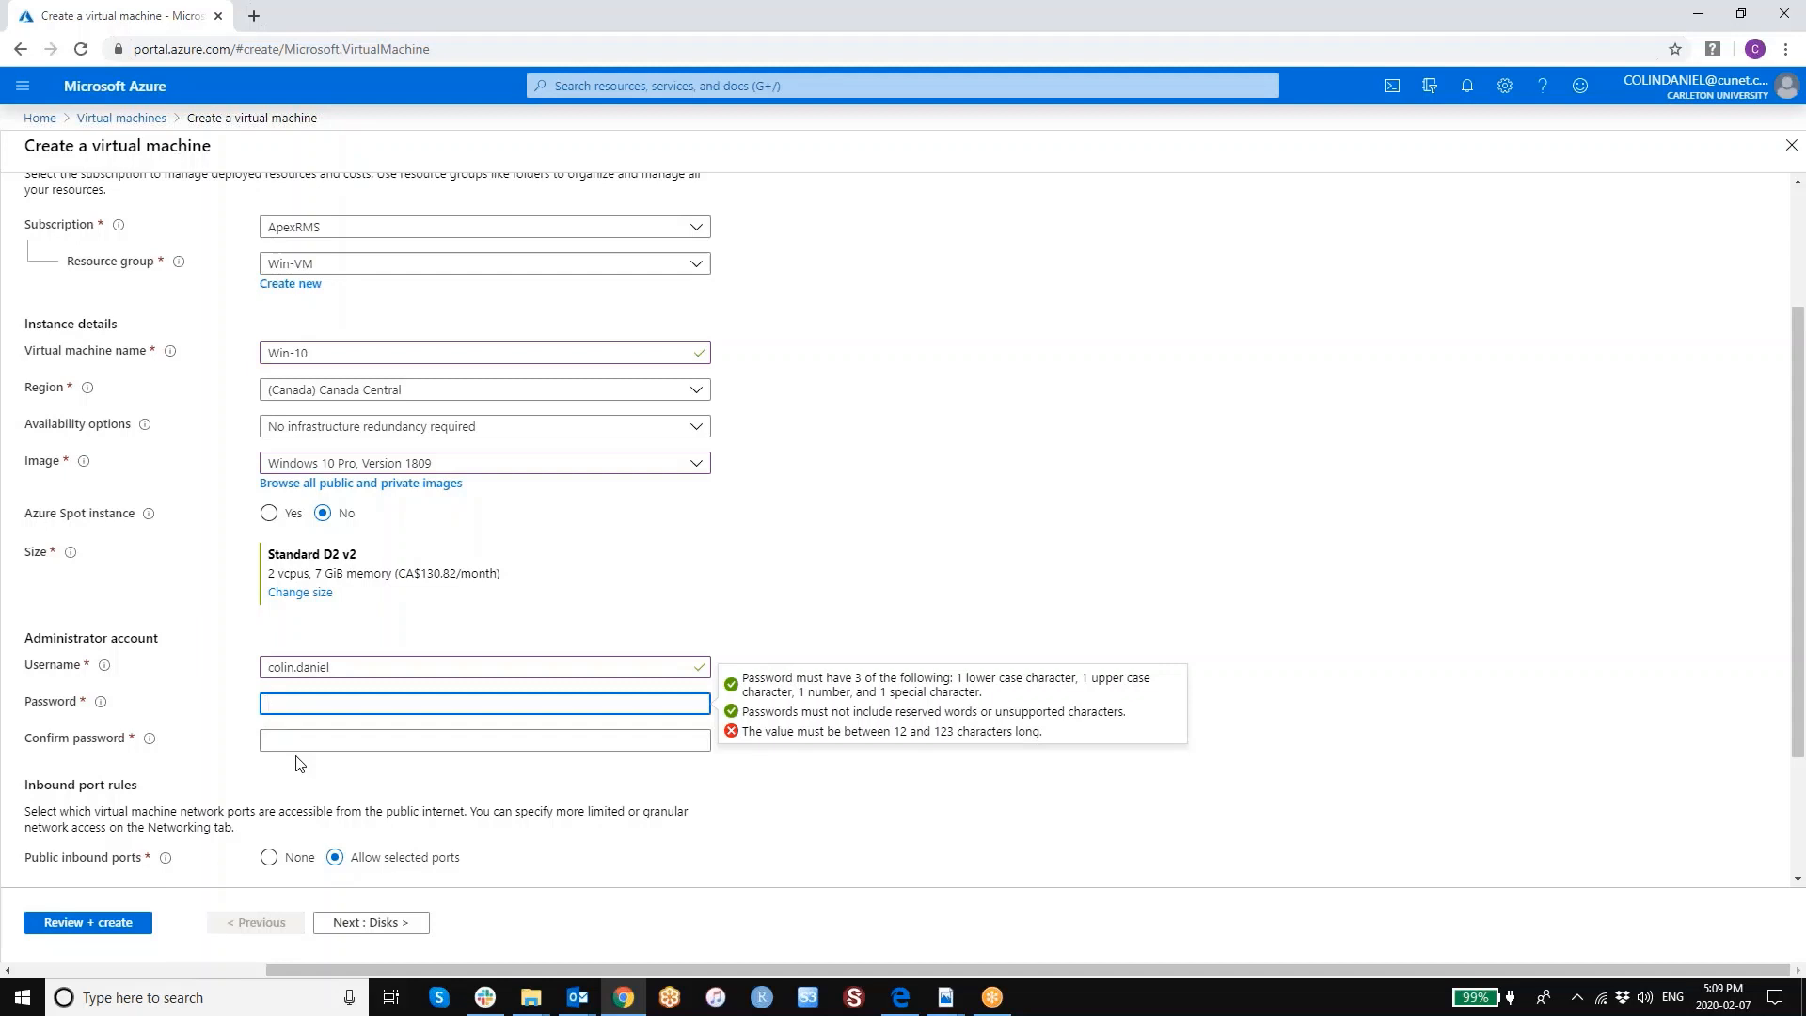
type("••••••")
left_click(291, 743)
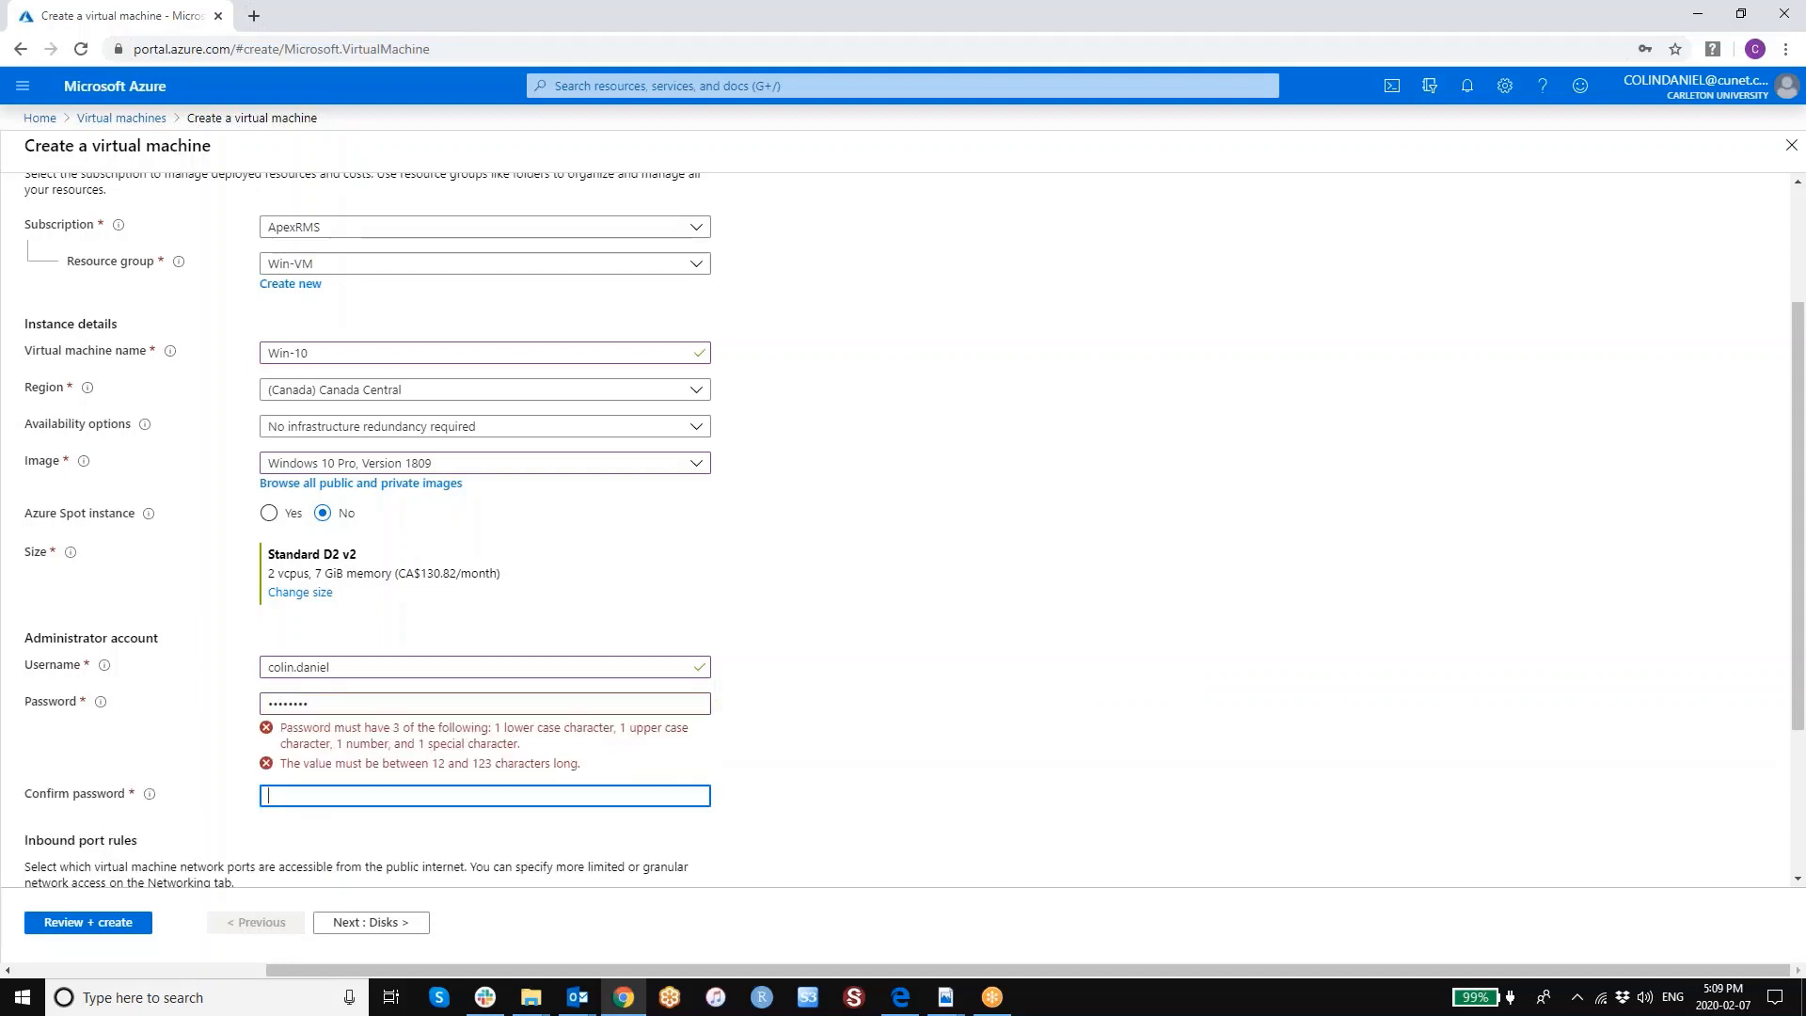
double_click(317, 707)
mouse_move(105, 665)
type("•")
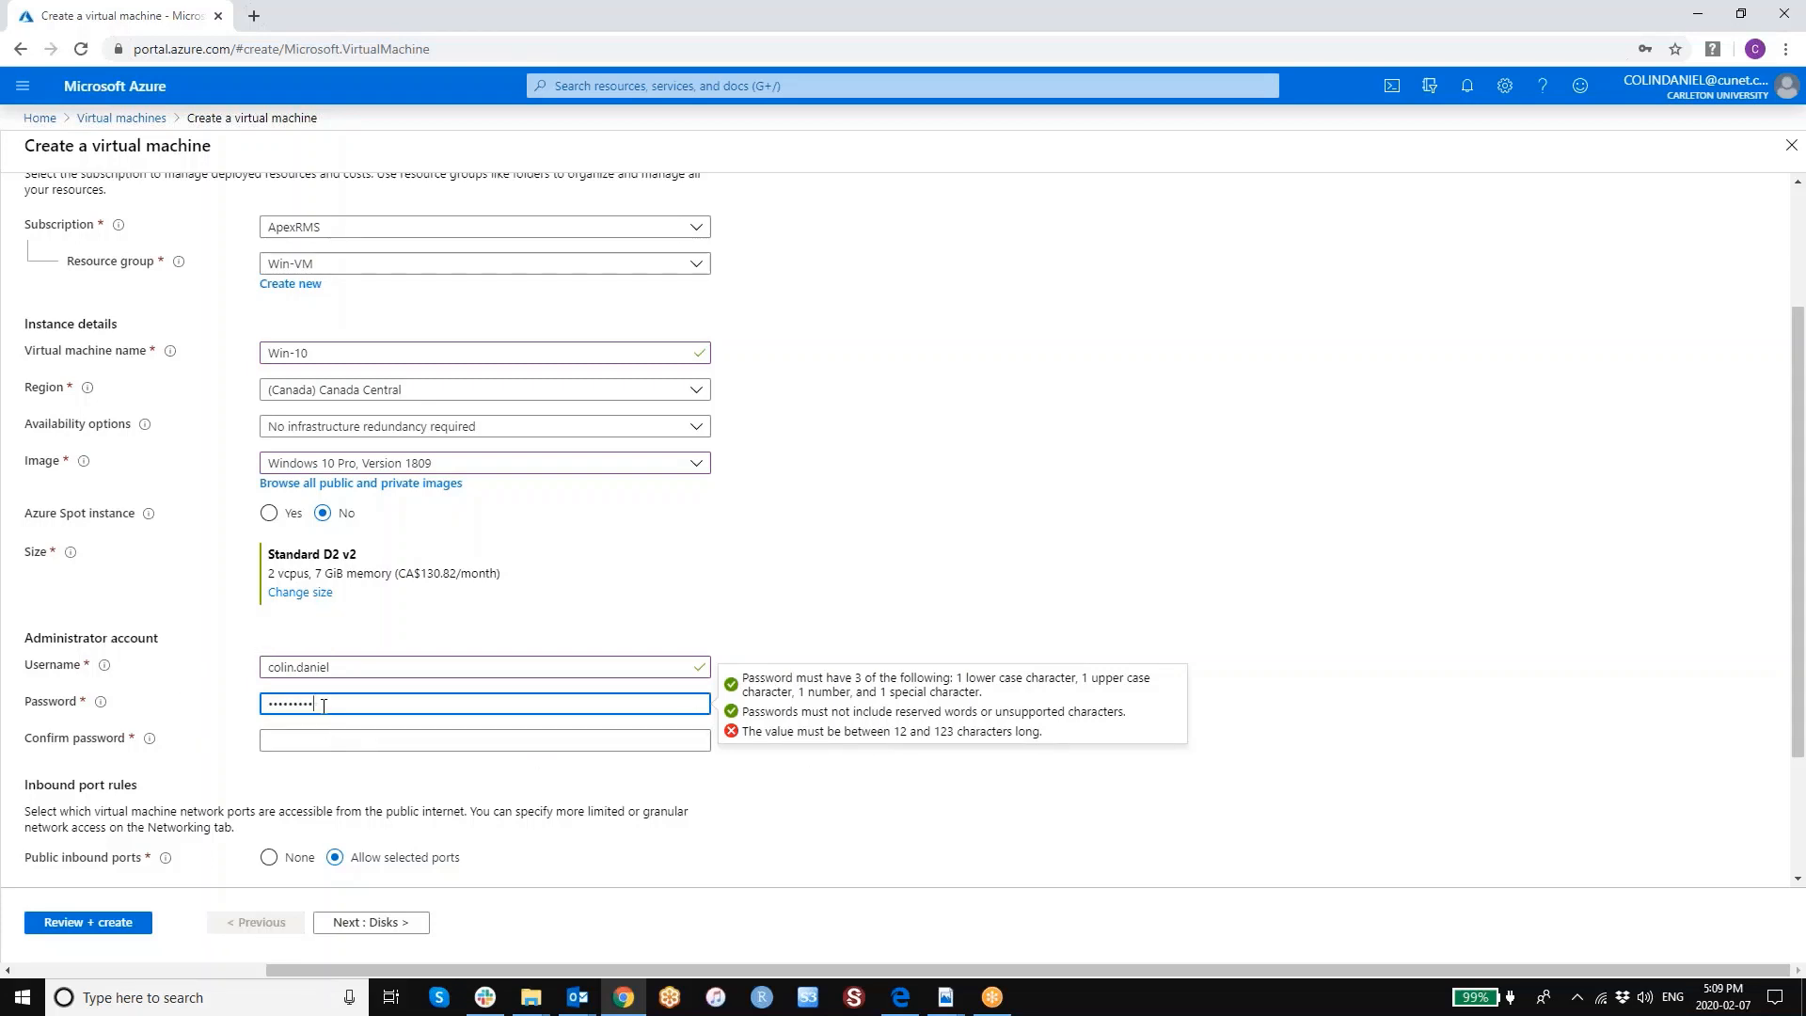
left_click(295, 741)
- Replace the password with a valid one and enter a matching confirmation
left_click(317, 702)
double_click(317, 702)
type("••")
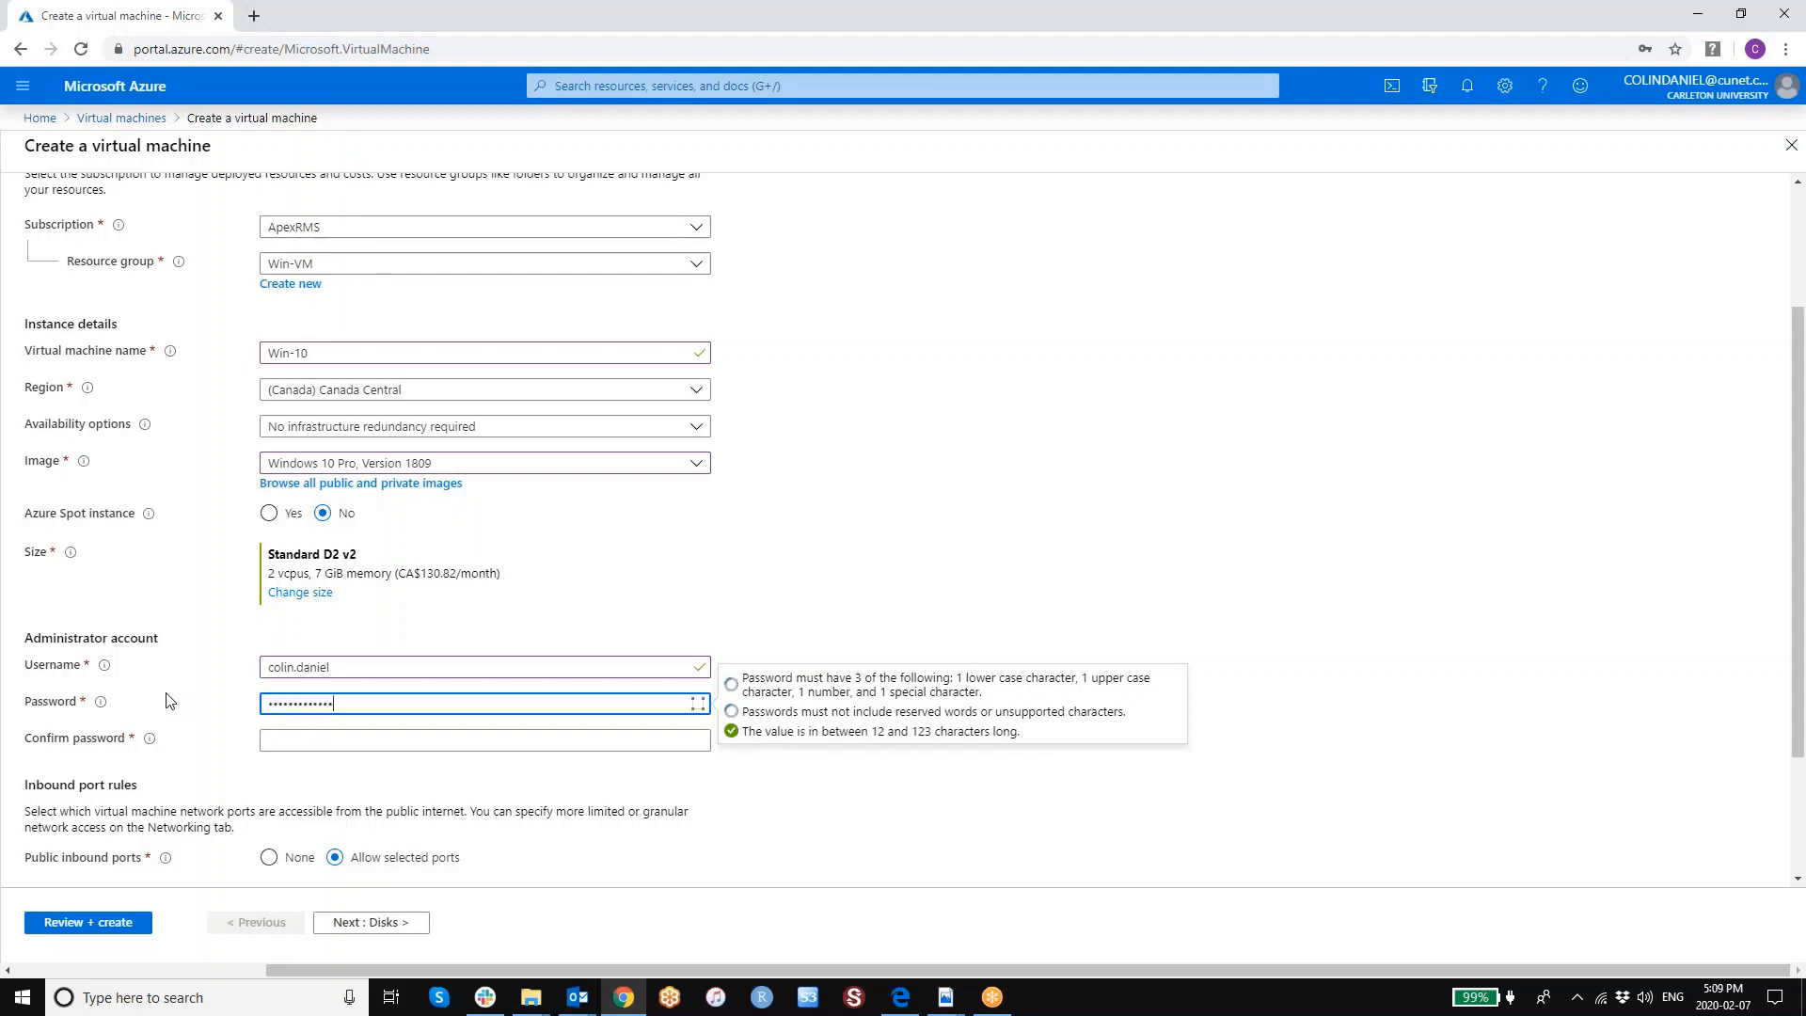
left_click(286, 742)
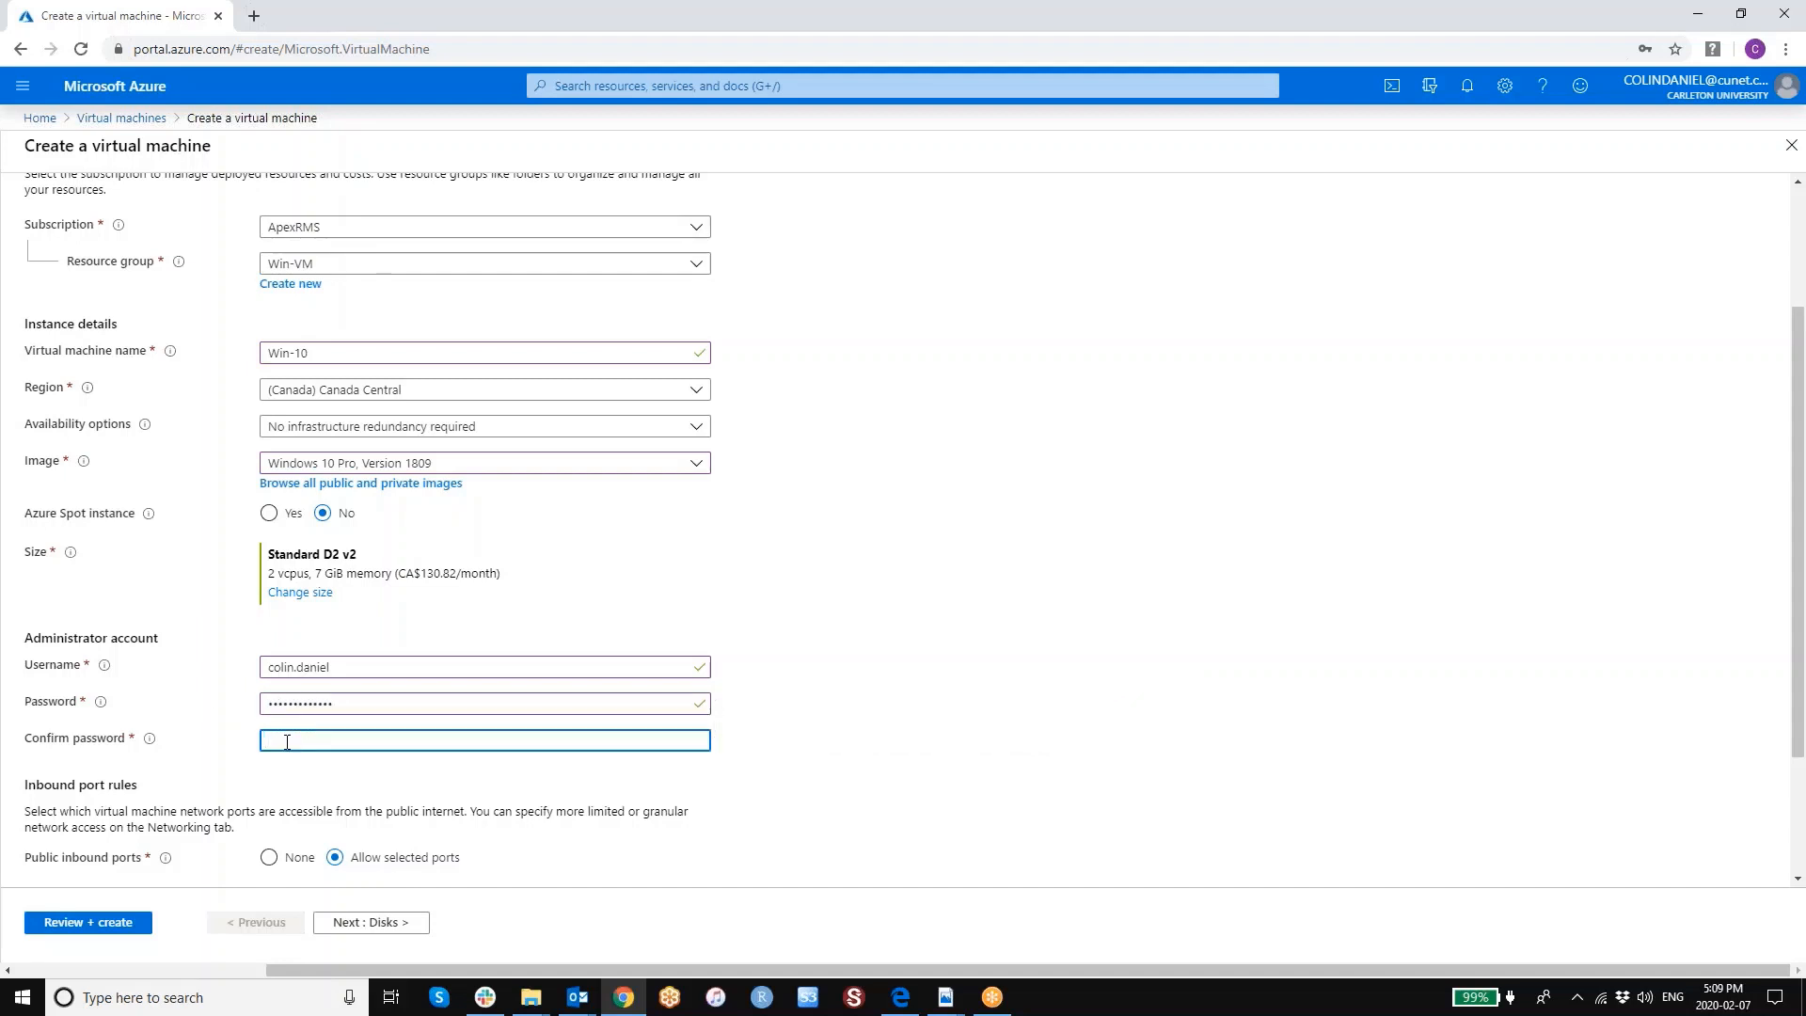
type("•••••••")
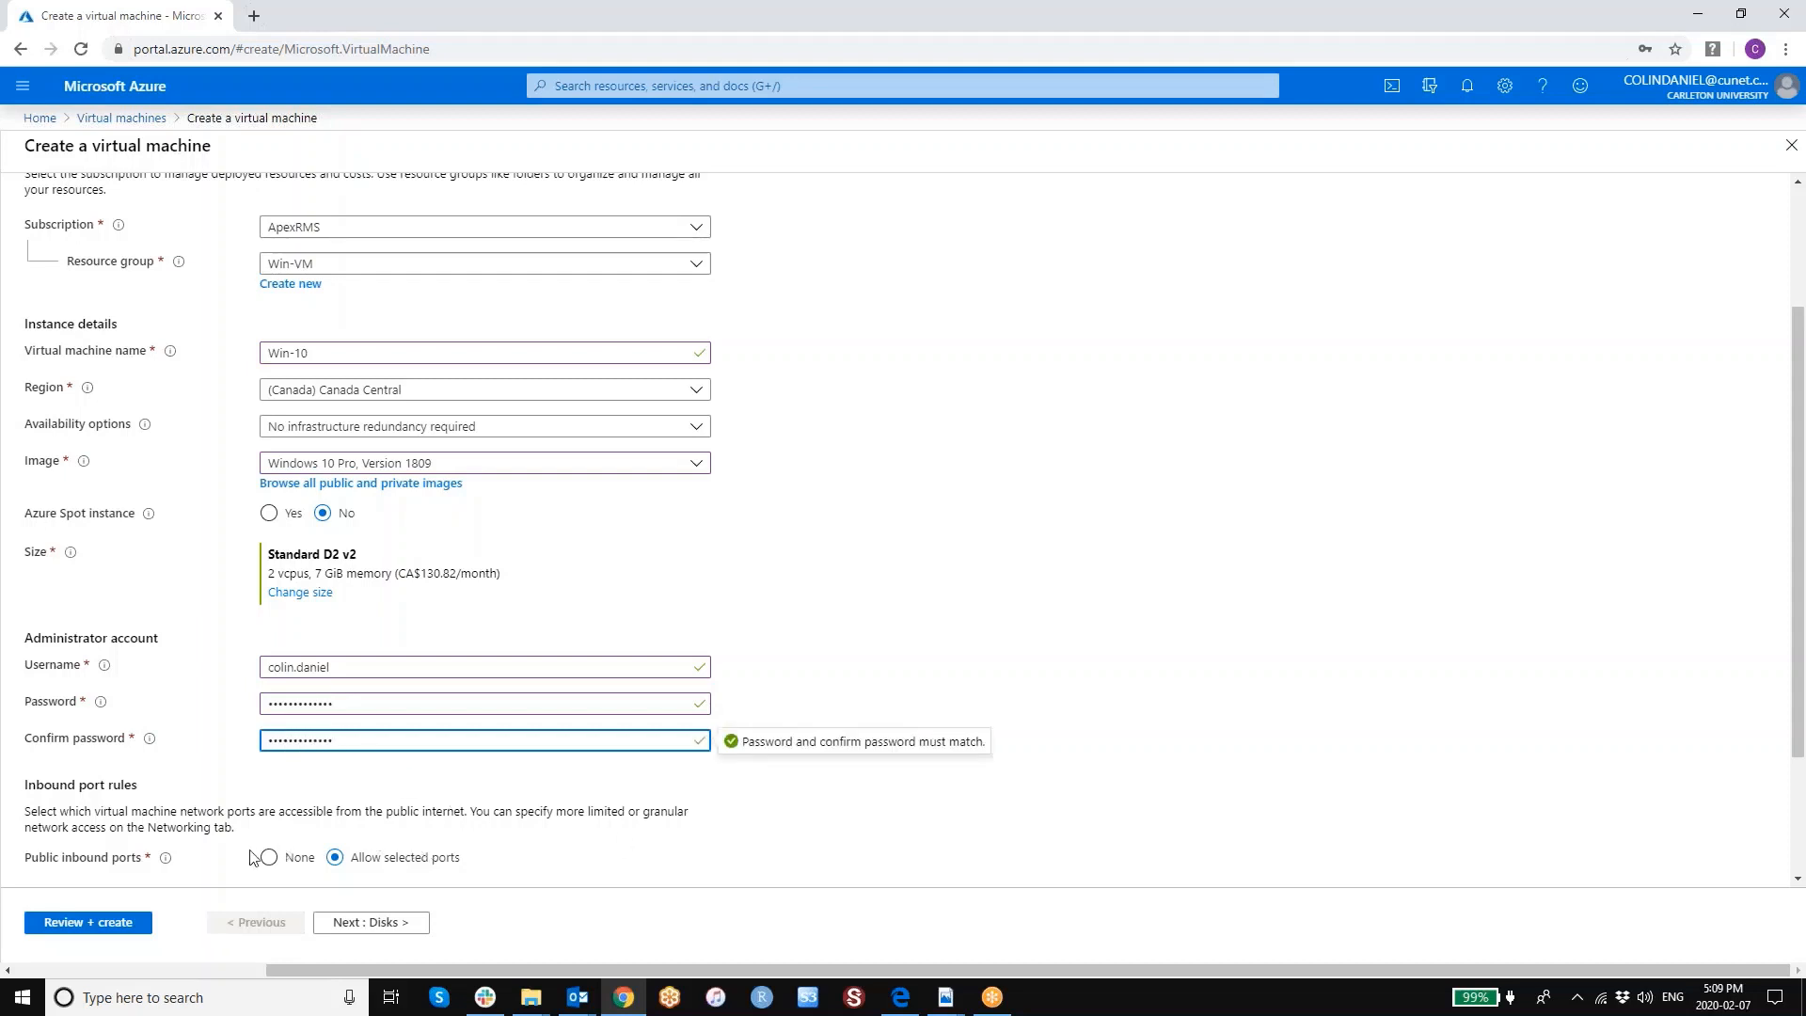
scroll(273, 764, "down", 2)
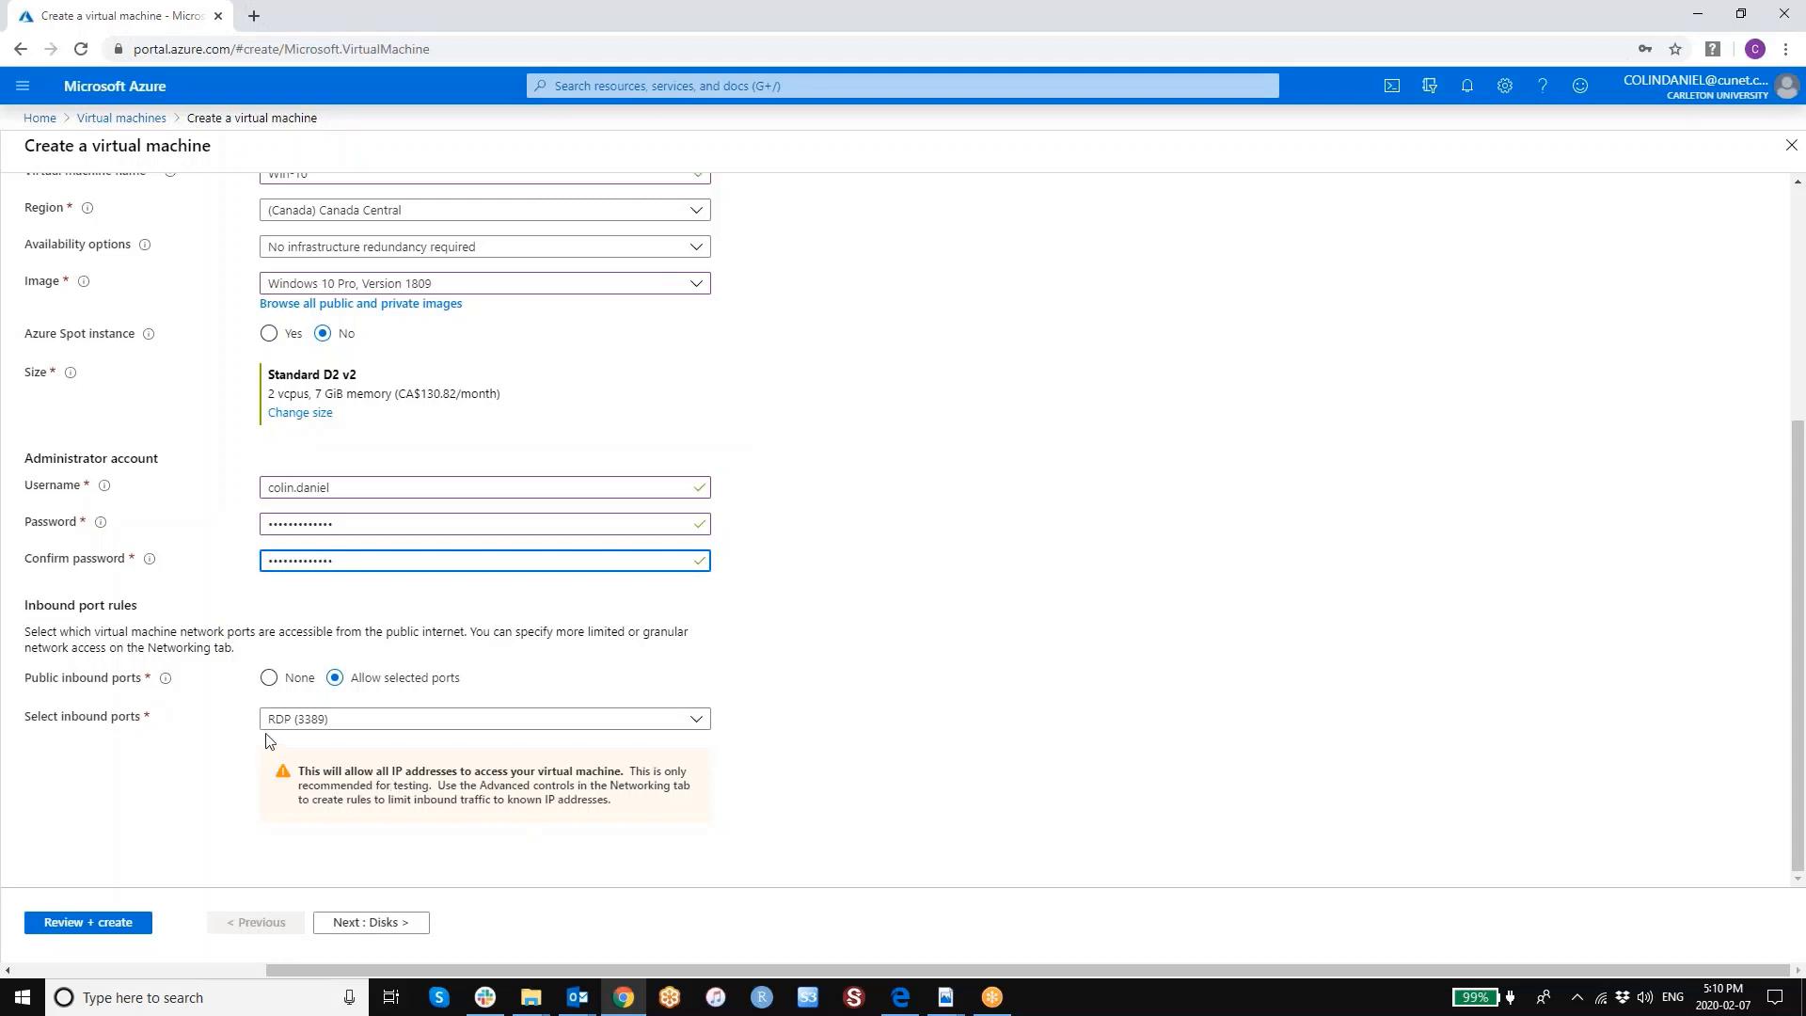
- Choose Standard HDD as the OS disk type, leaving the advanced disk options unchanged
left_click(369, 923)
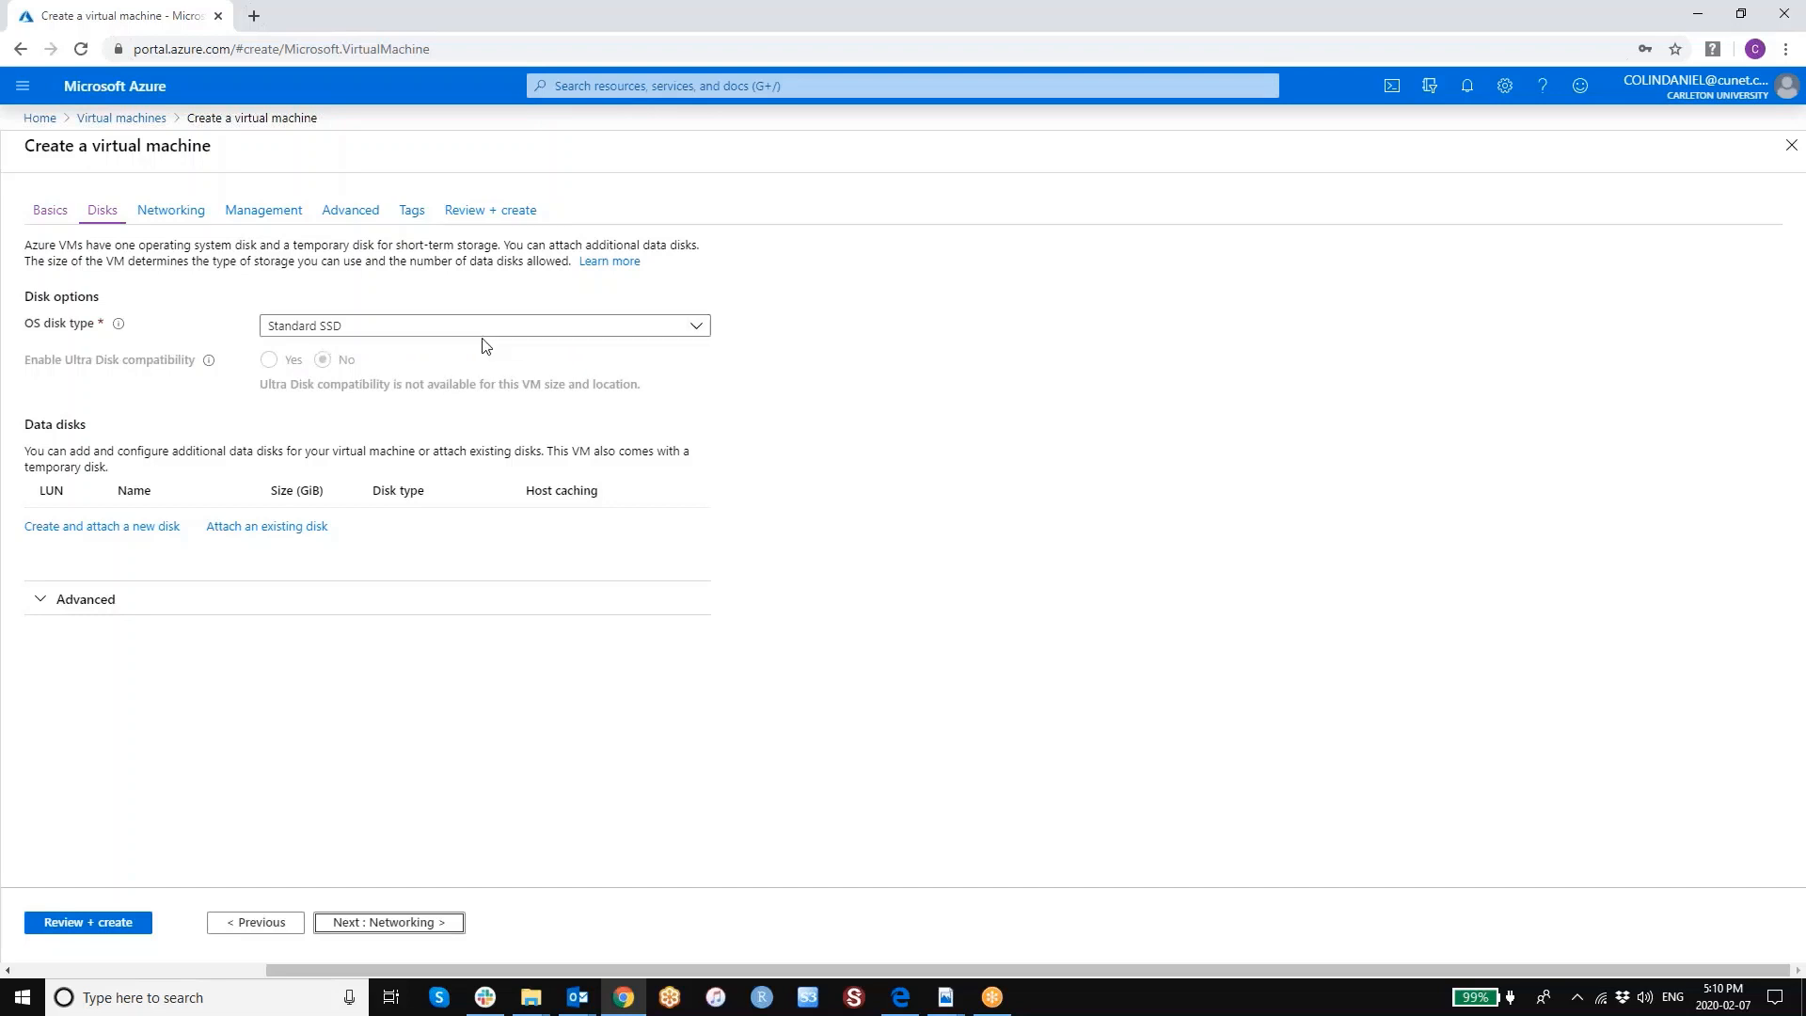
left_click(698, 329)
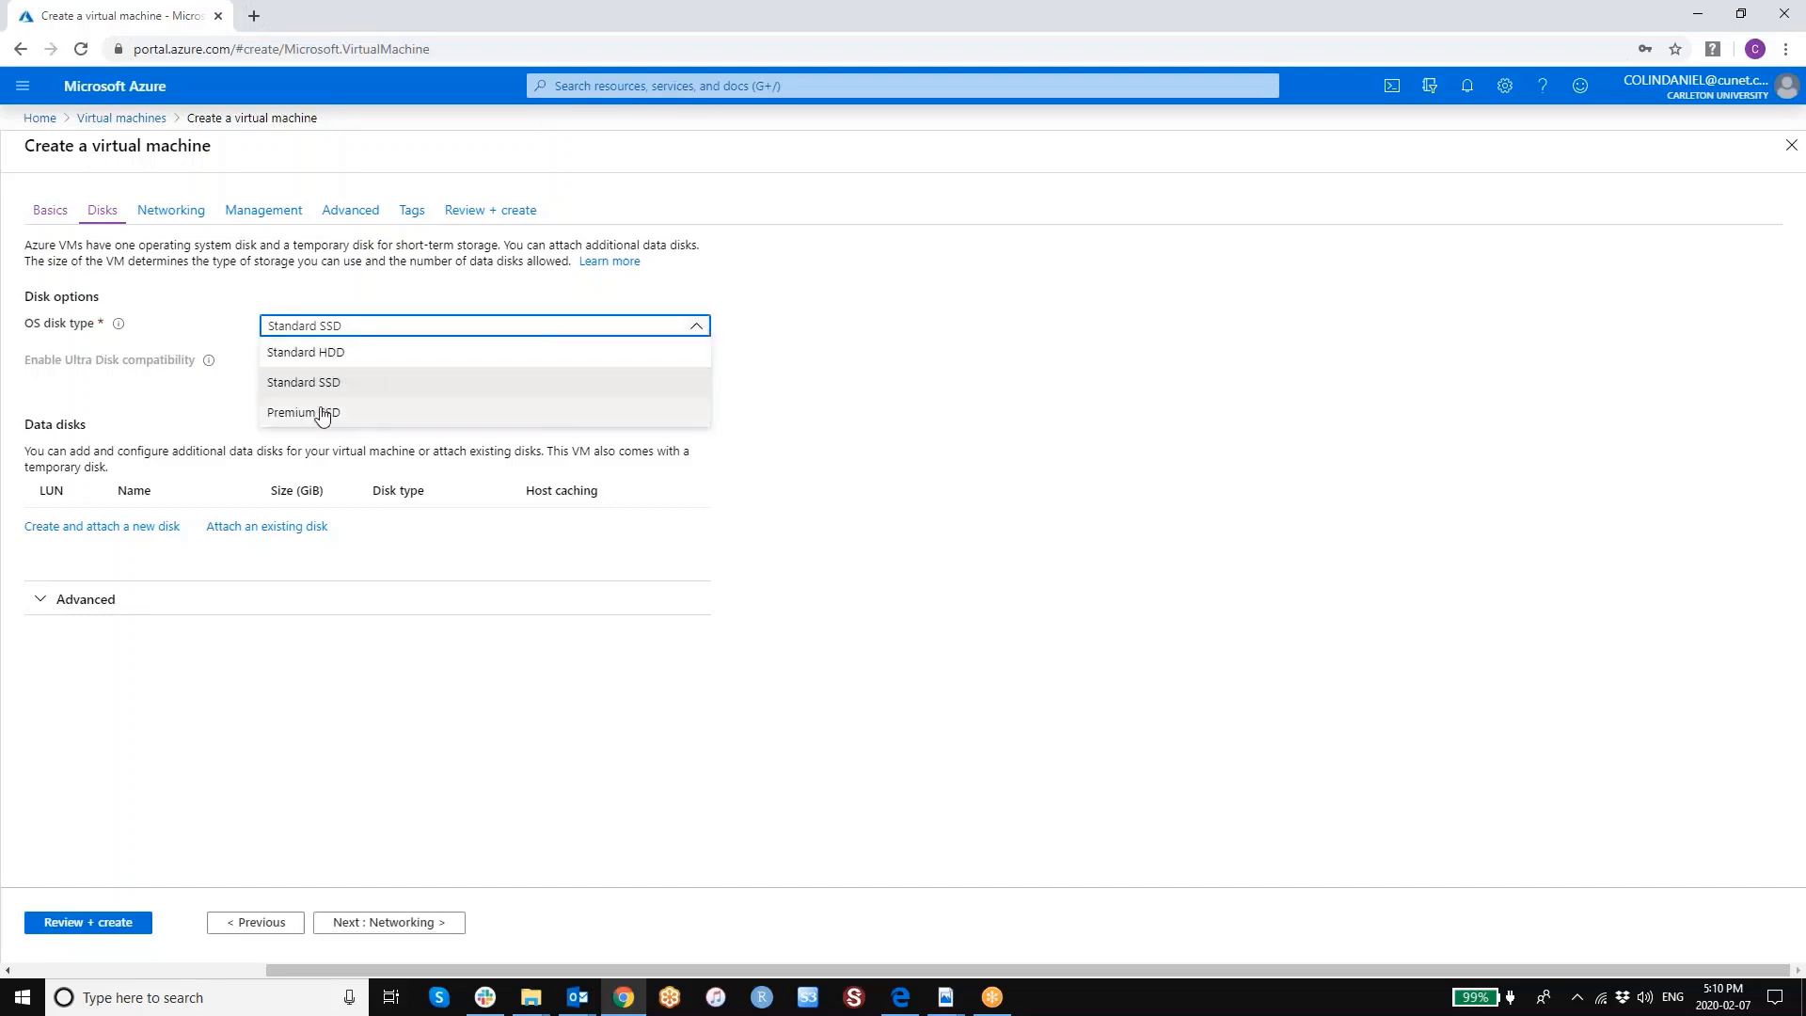
left_click(316, 361)
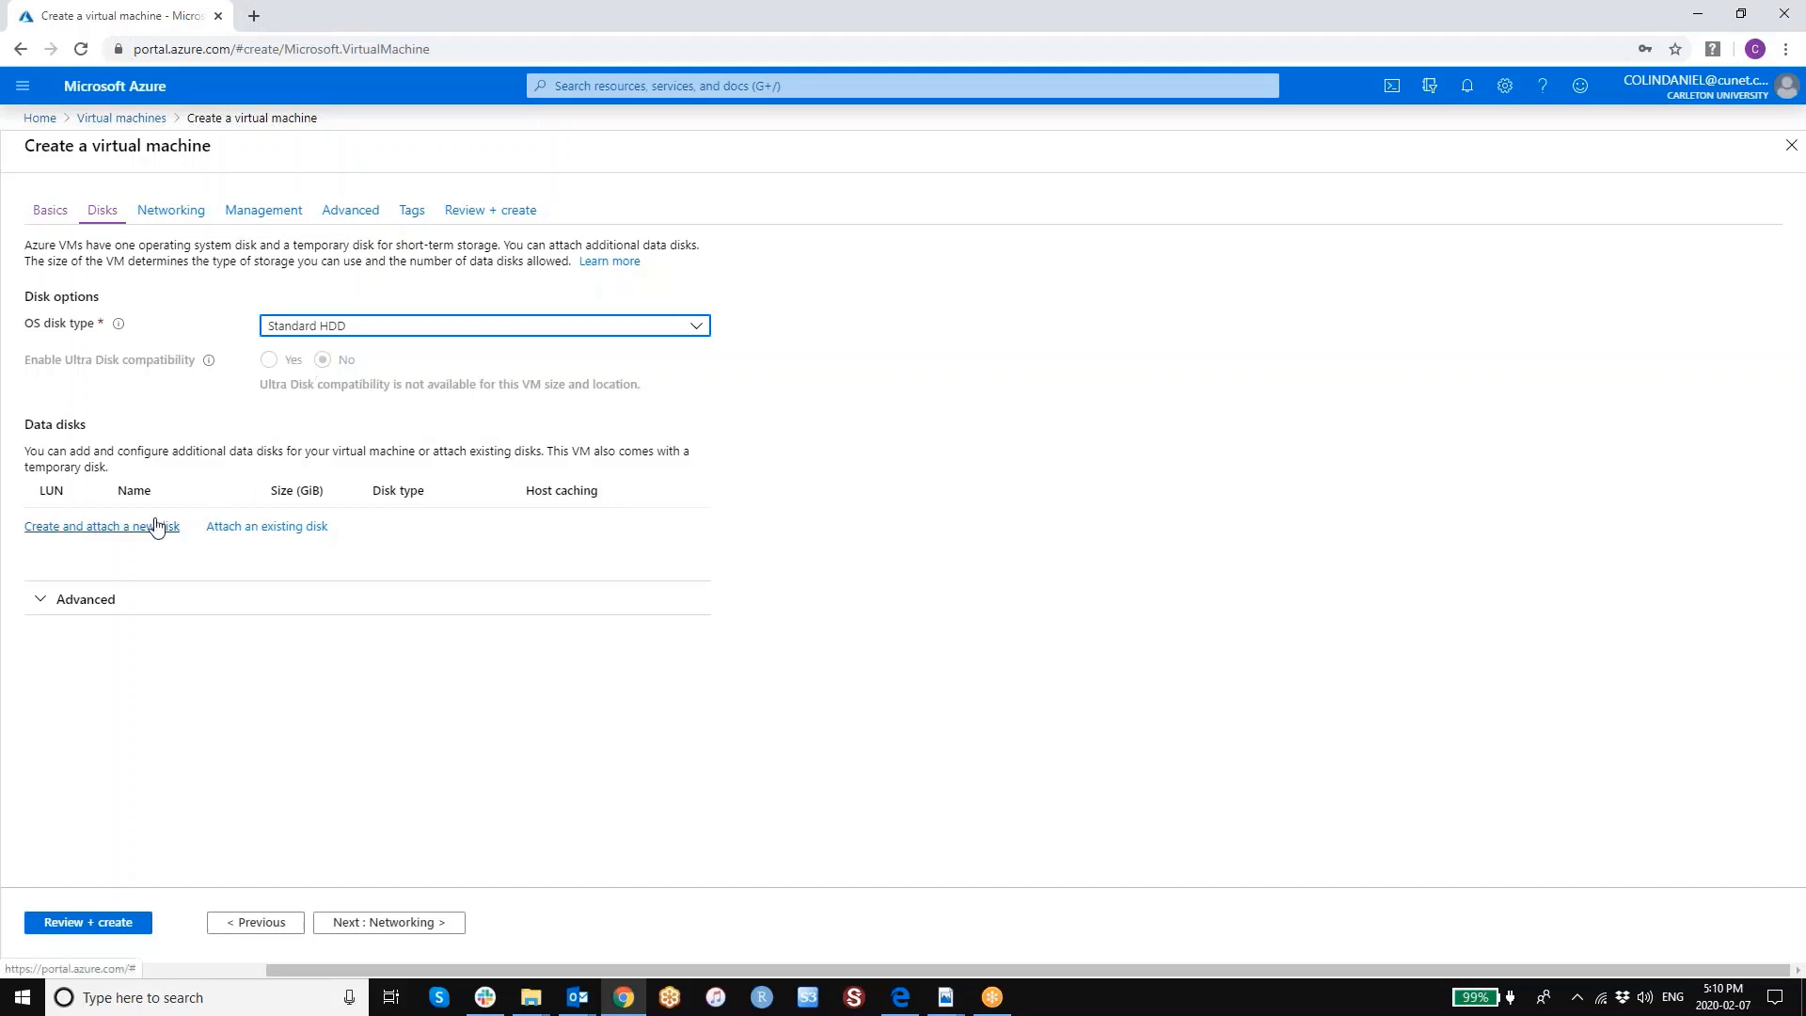
mouse_move(117, 329)
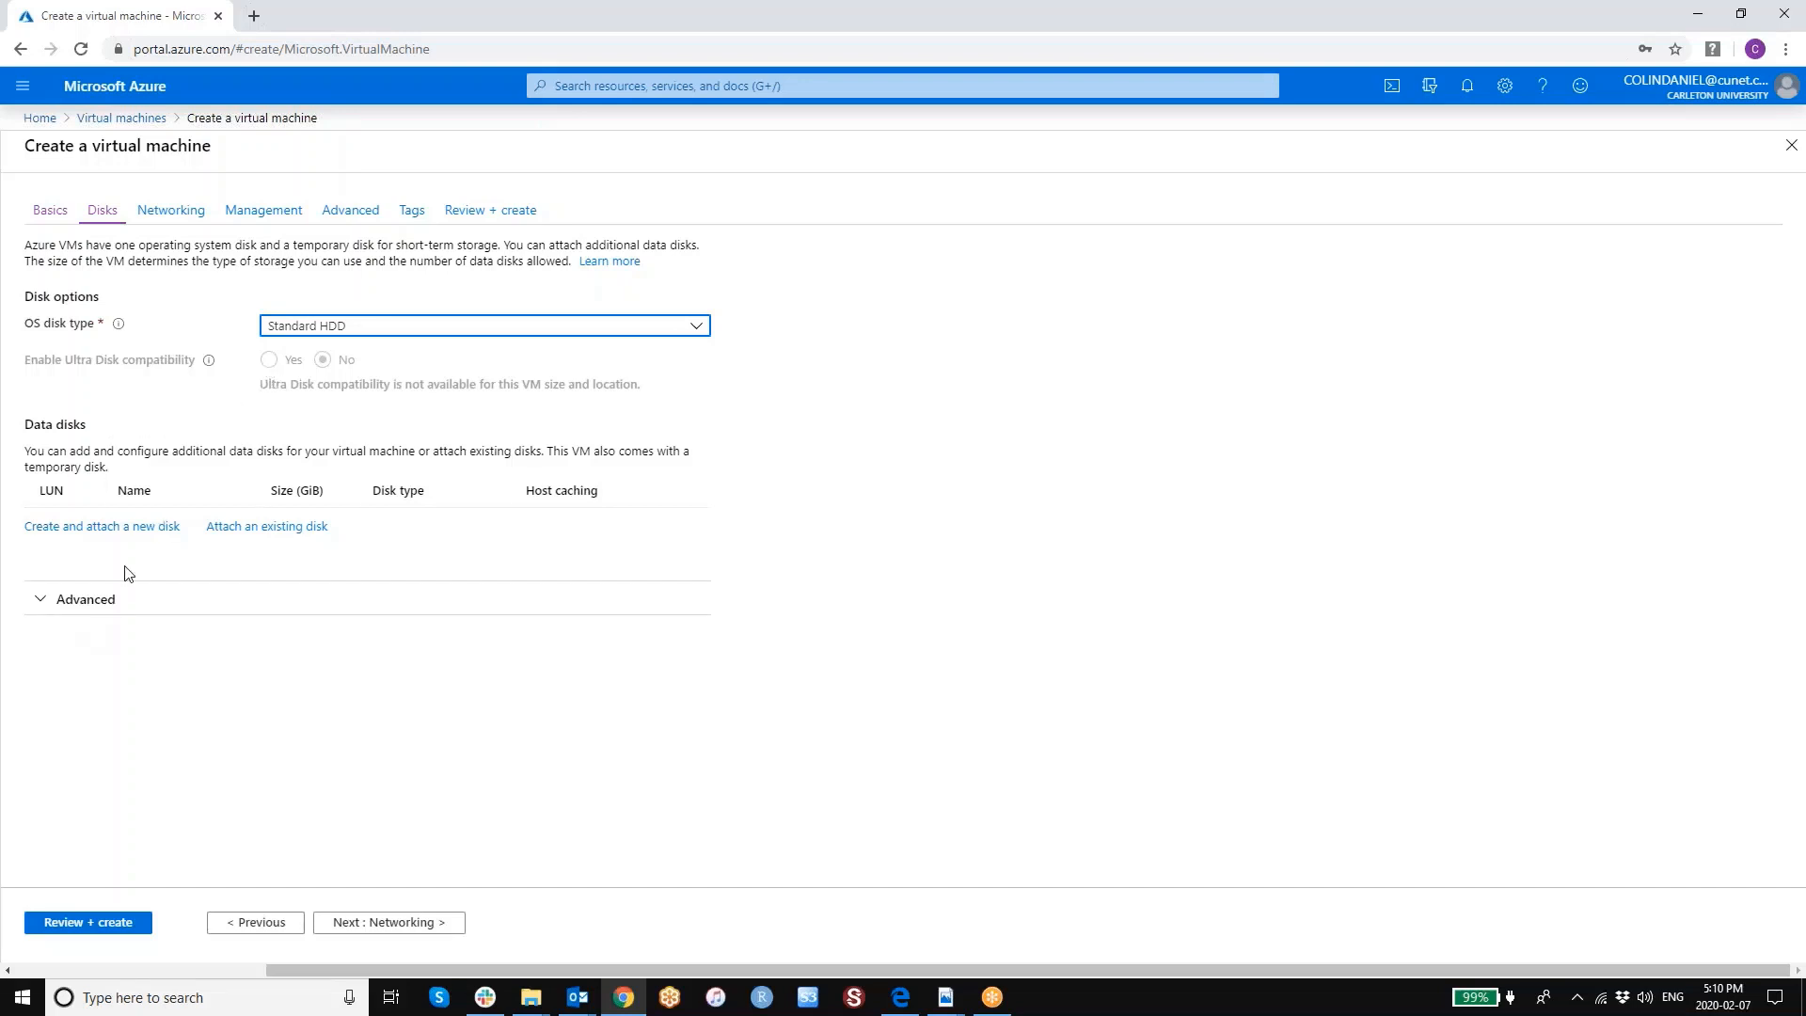
left_click(41, 608)
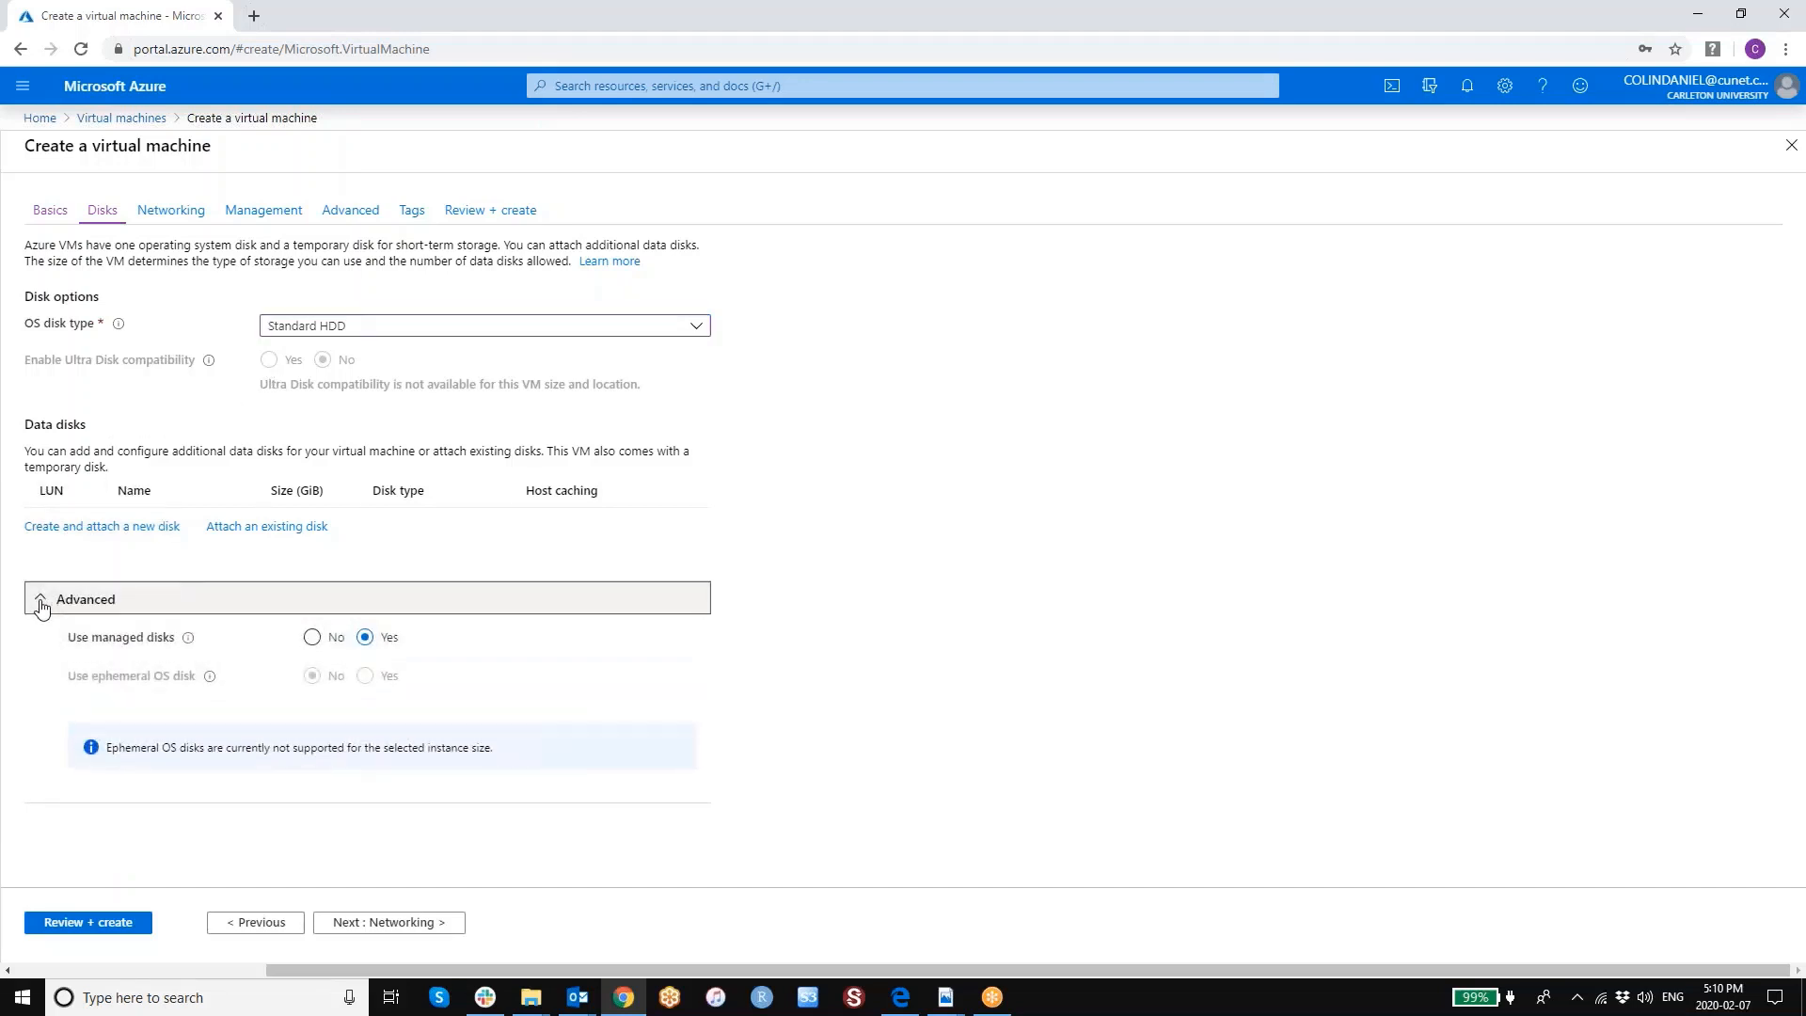
left_click(41, 609)
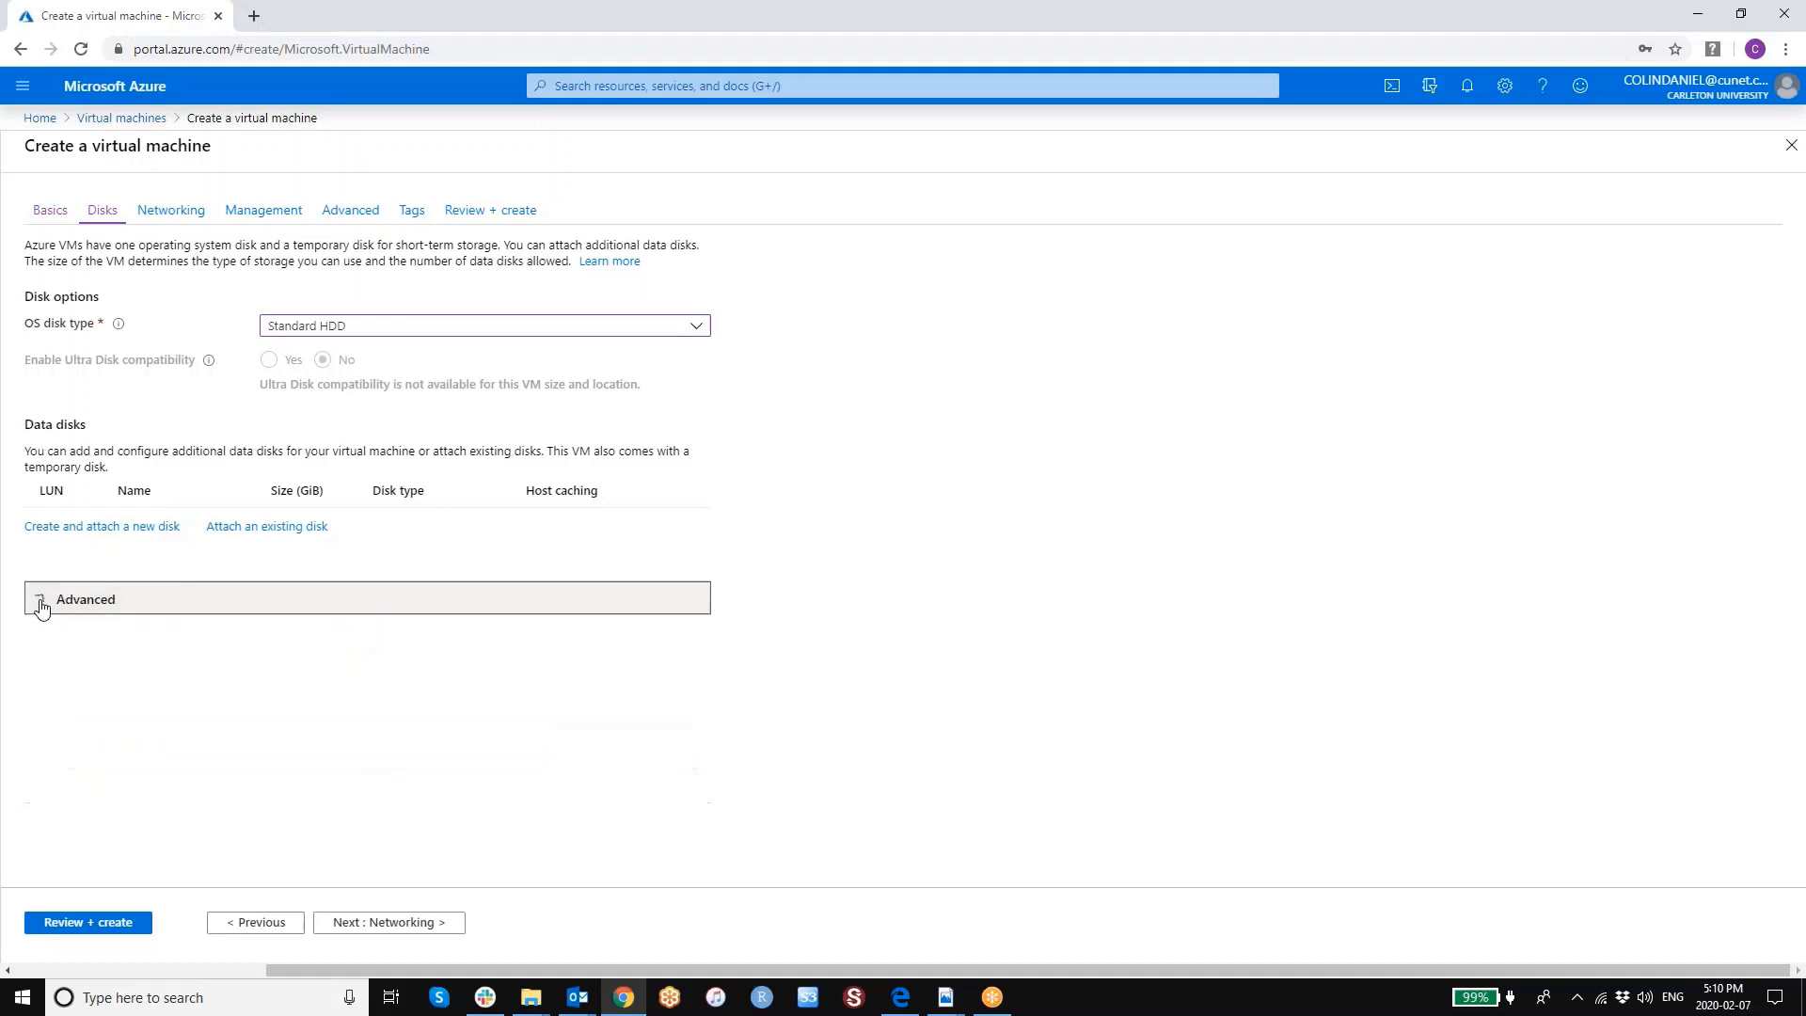
left_click(404, 923)
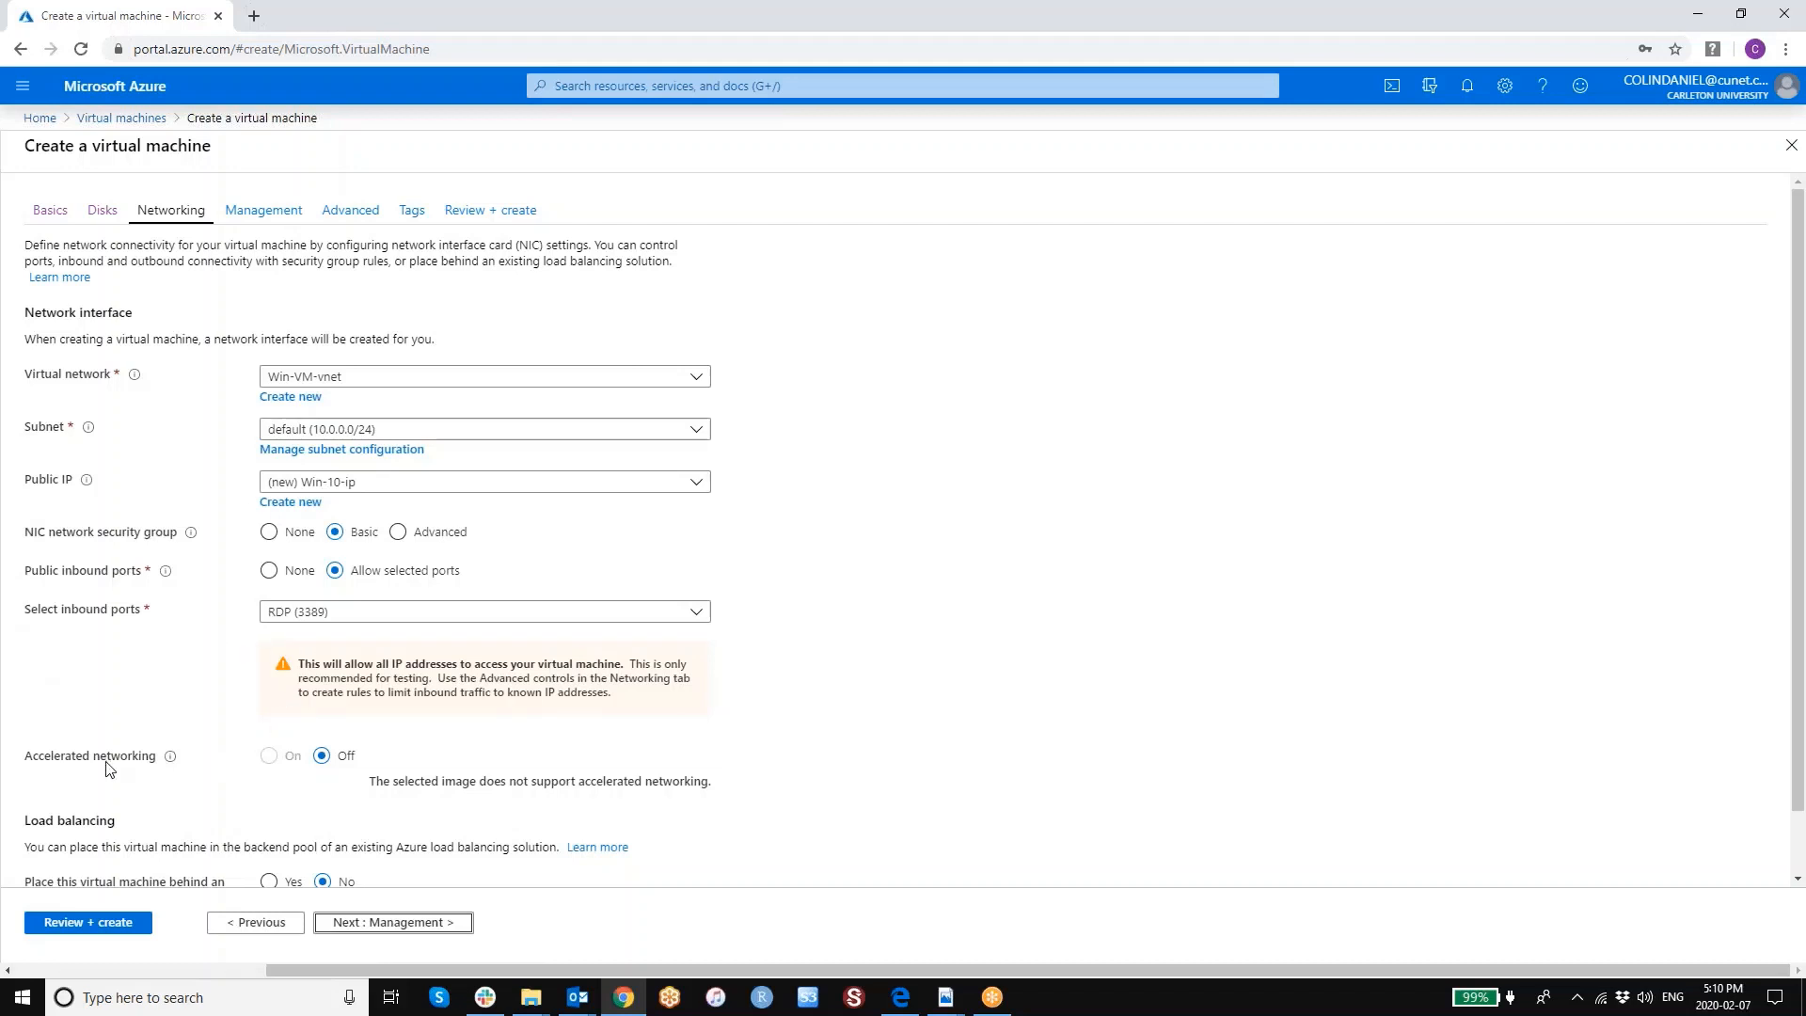
- Review the Networking tab's defaults and move on to Management settings
scroll(150, 725, "down", 1)
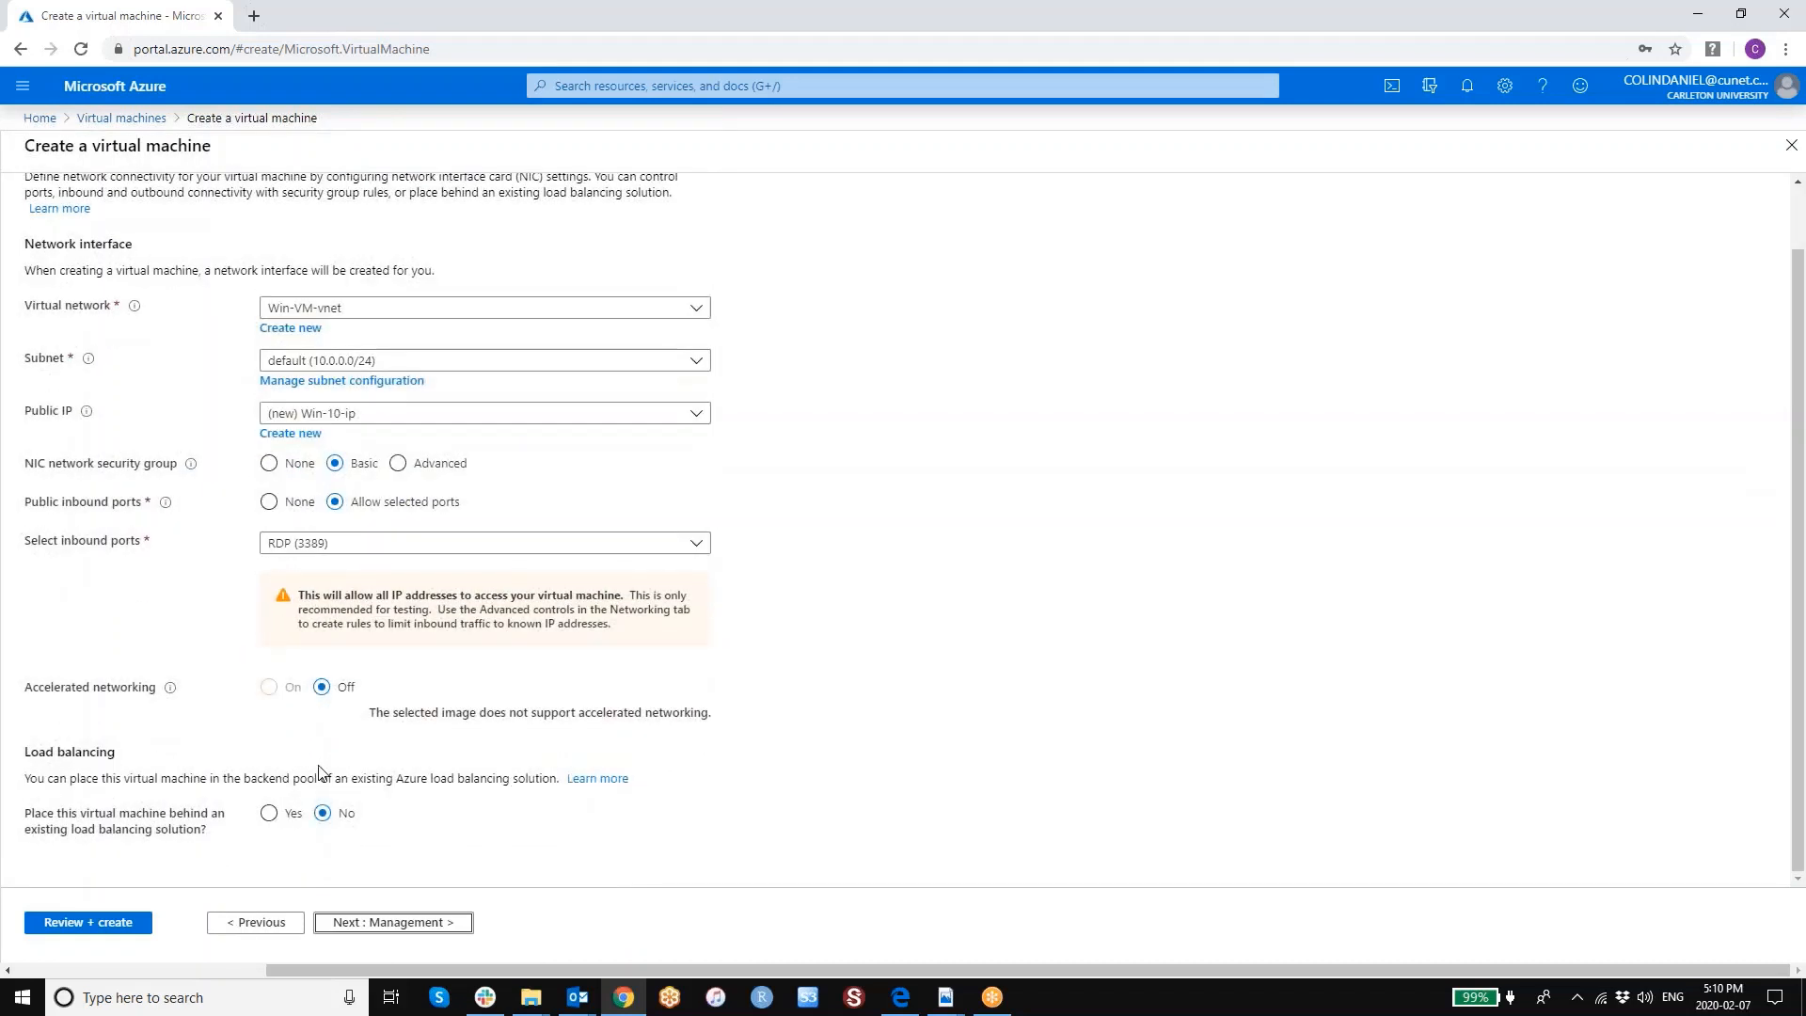
left_click(405, 924)
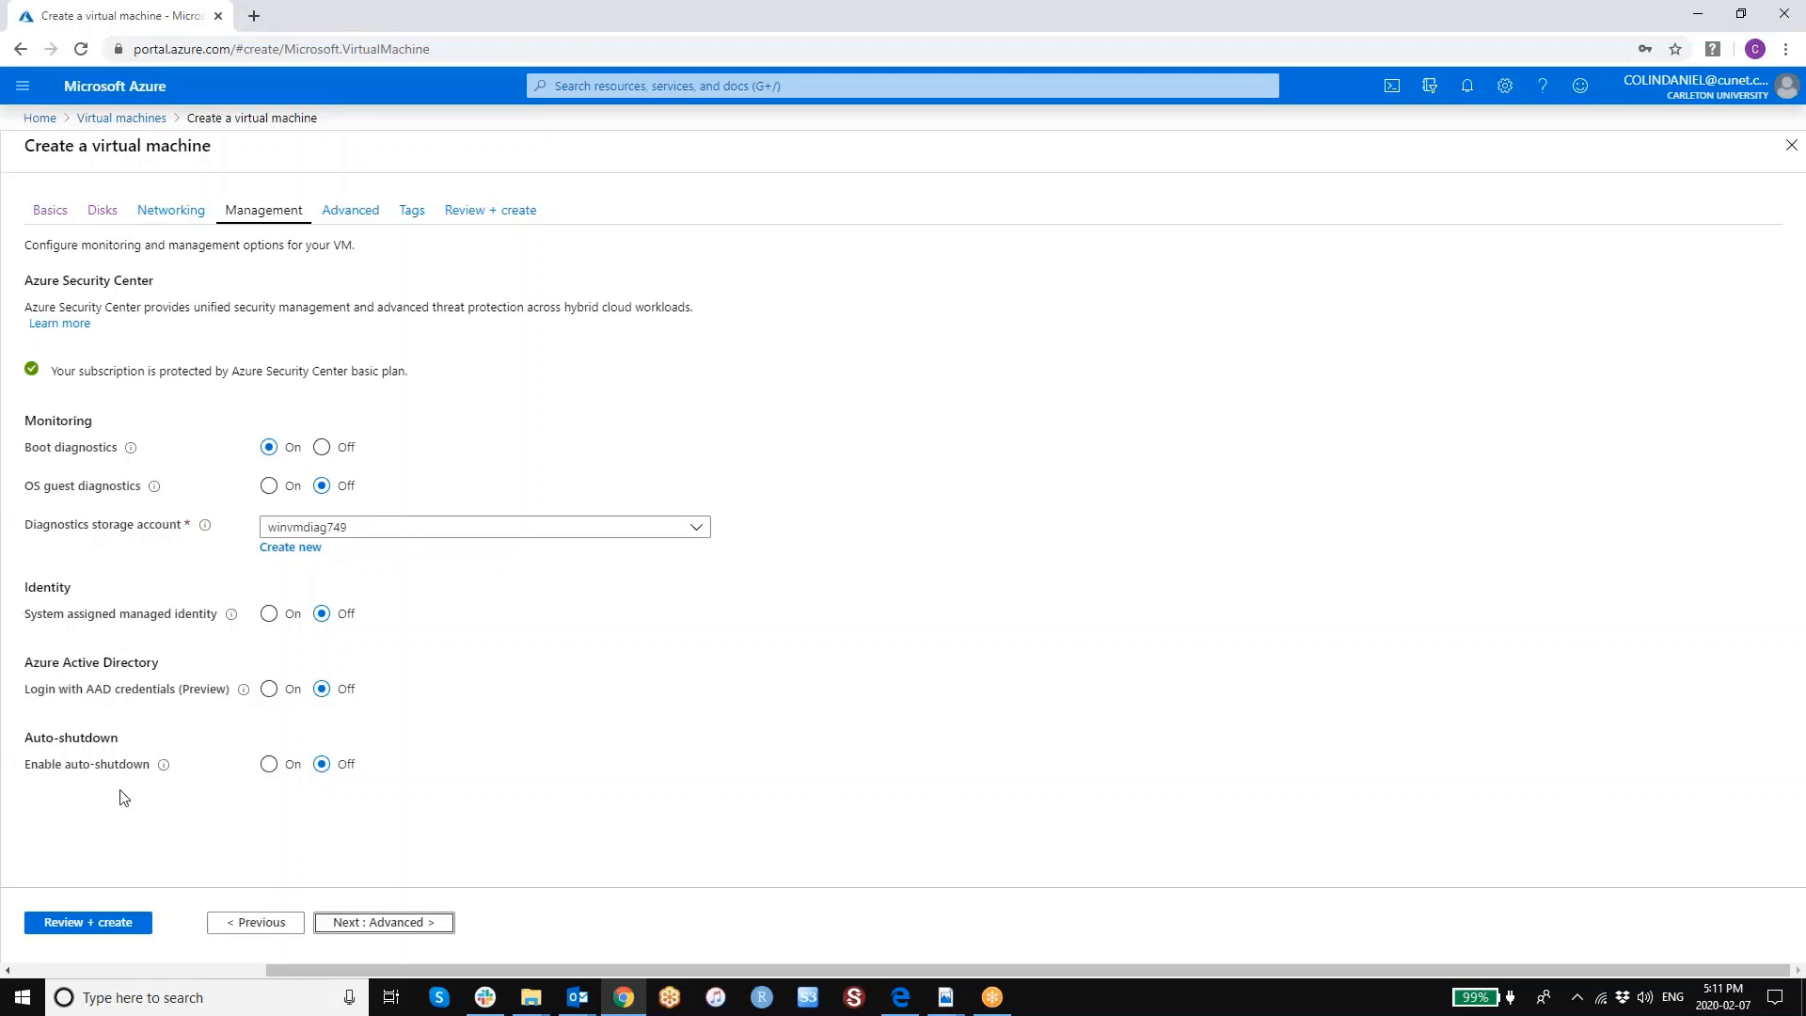
- Turn auto-shutdown On and change the shutdown time to 11:59:00 PM
mouse_move(163, 767)
left_click(270, 766)
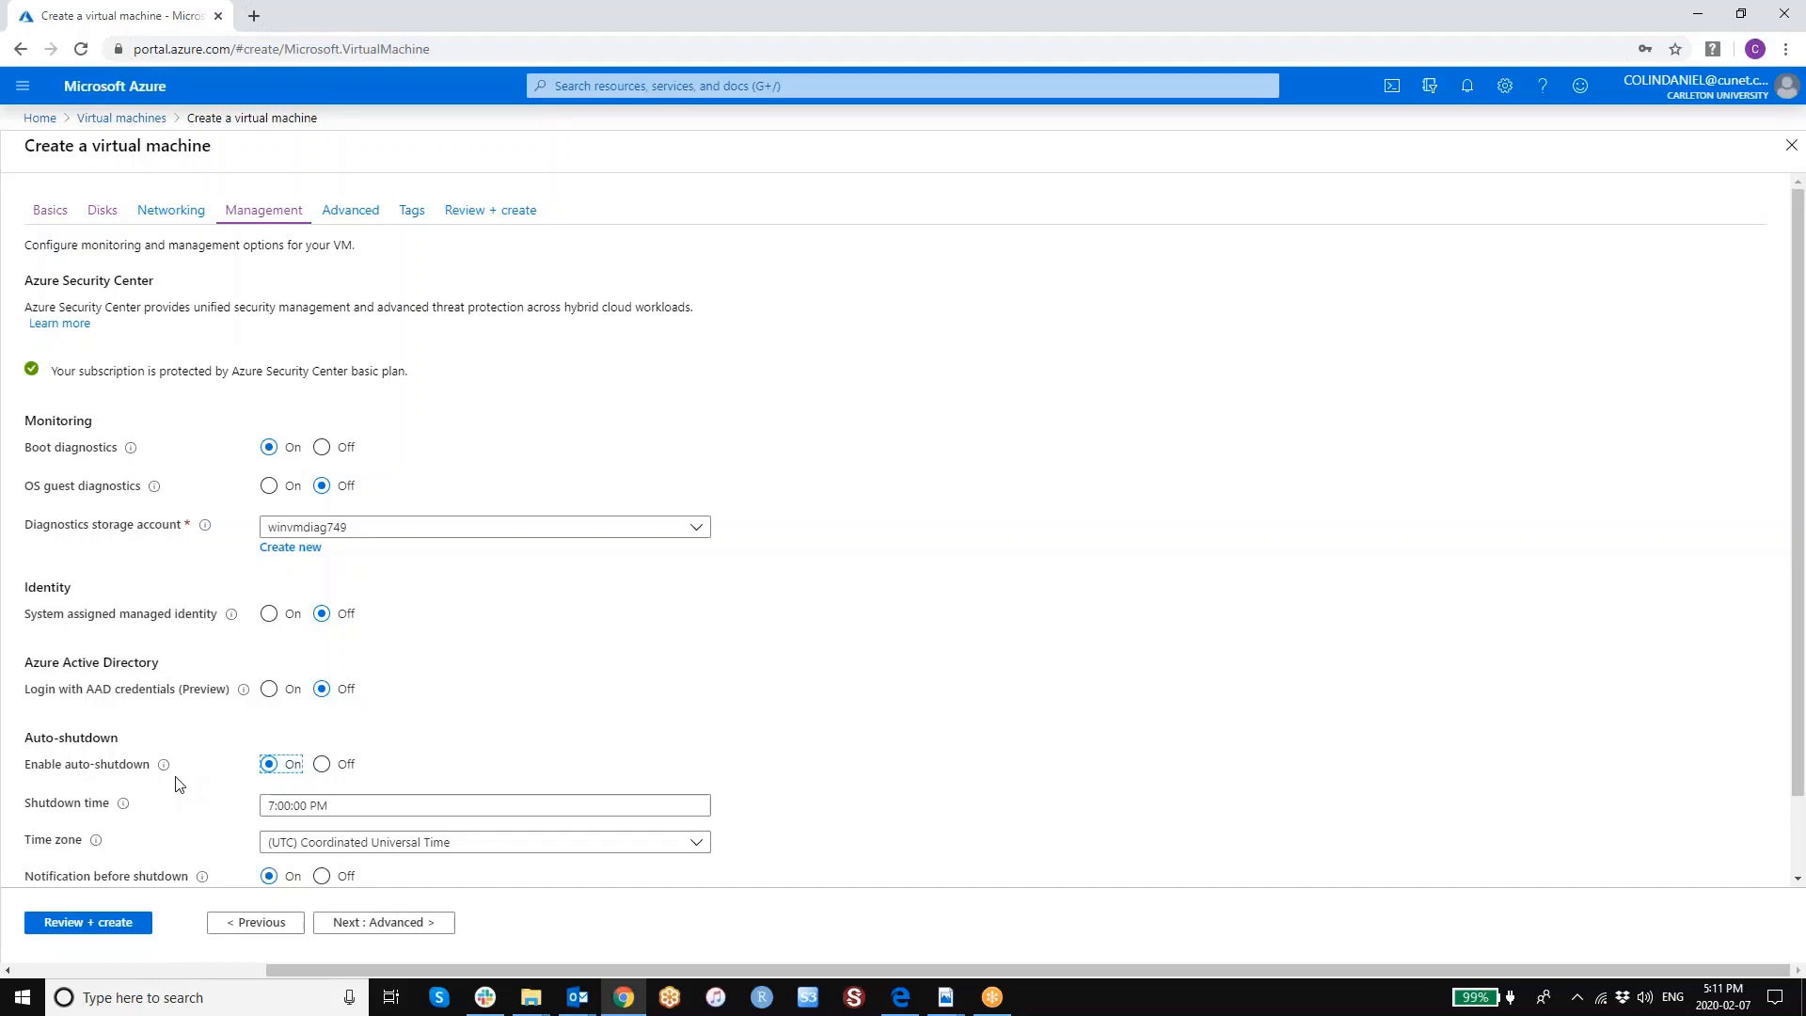
mouse_move(243, 689)
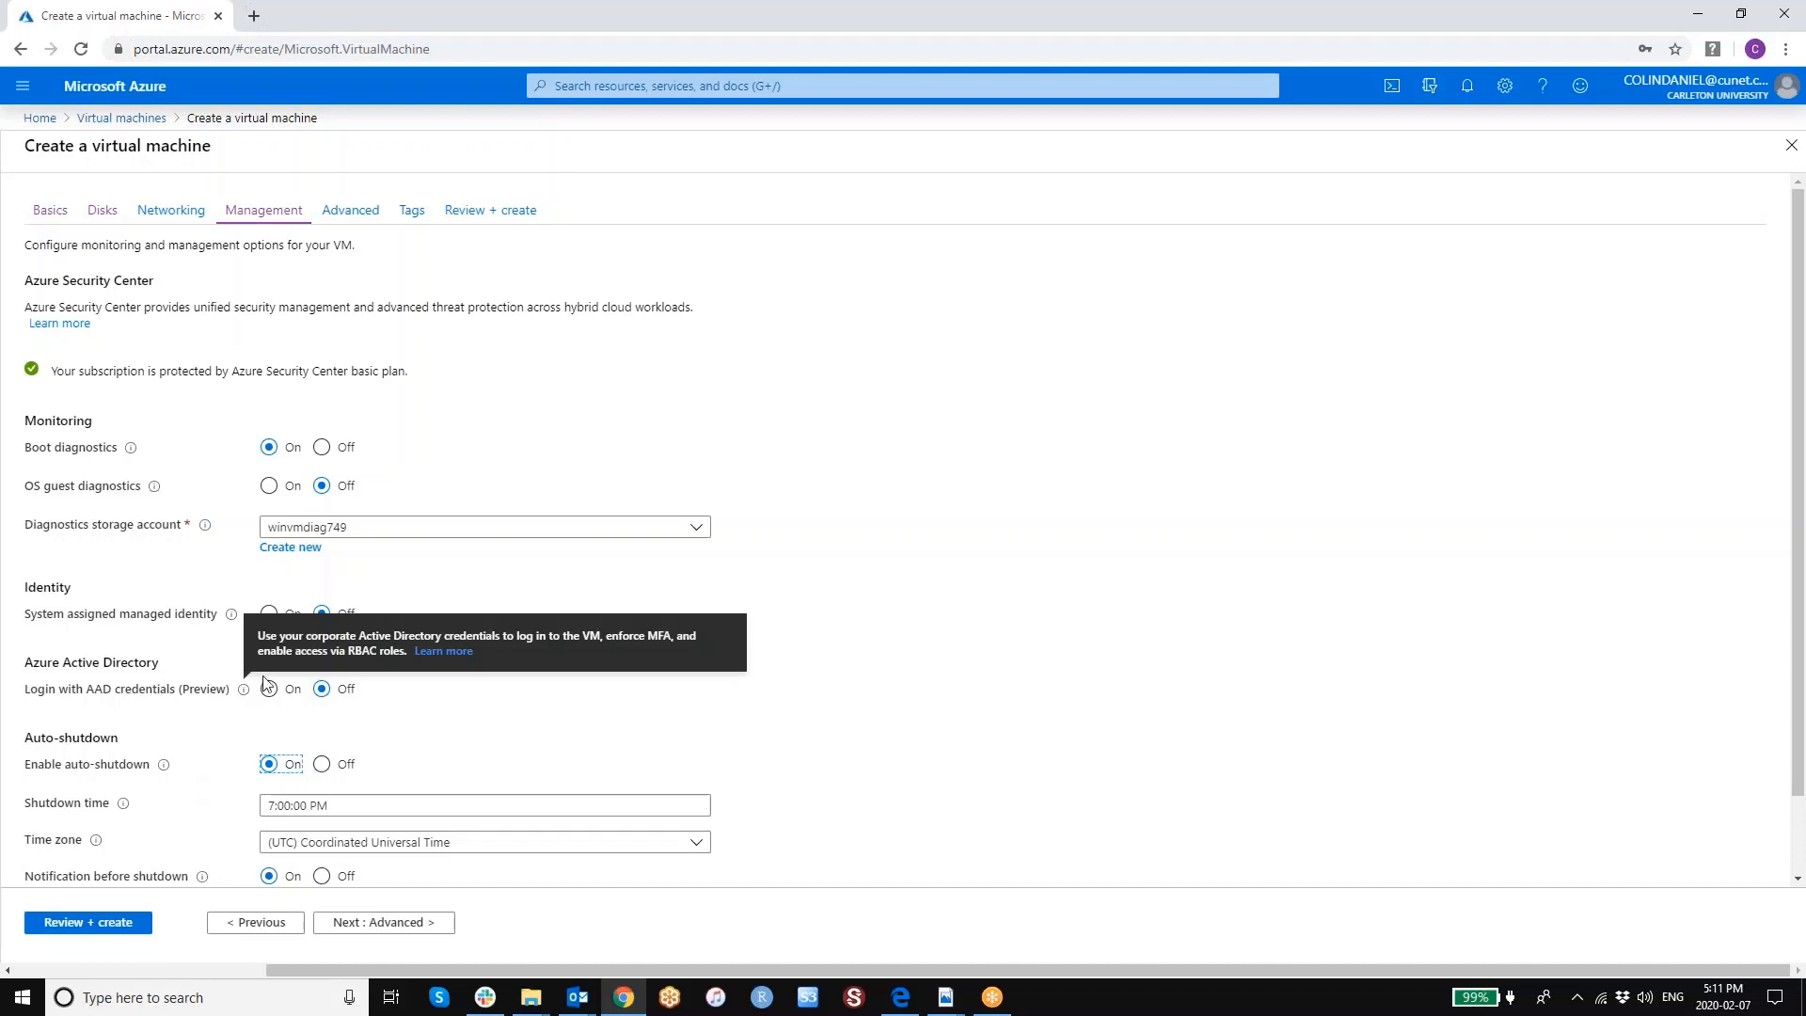
left_click(330, 809)
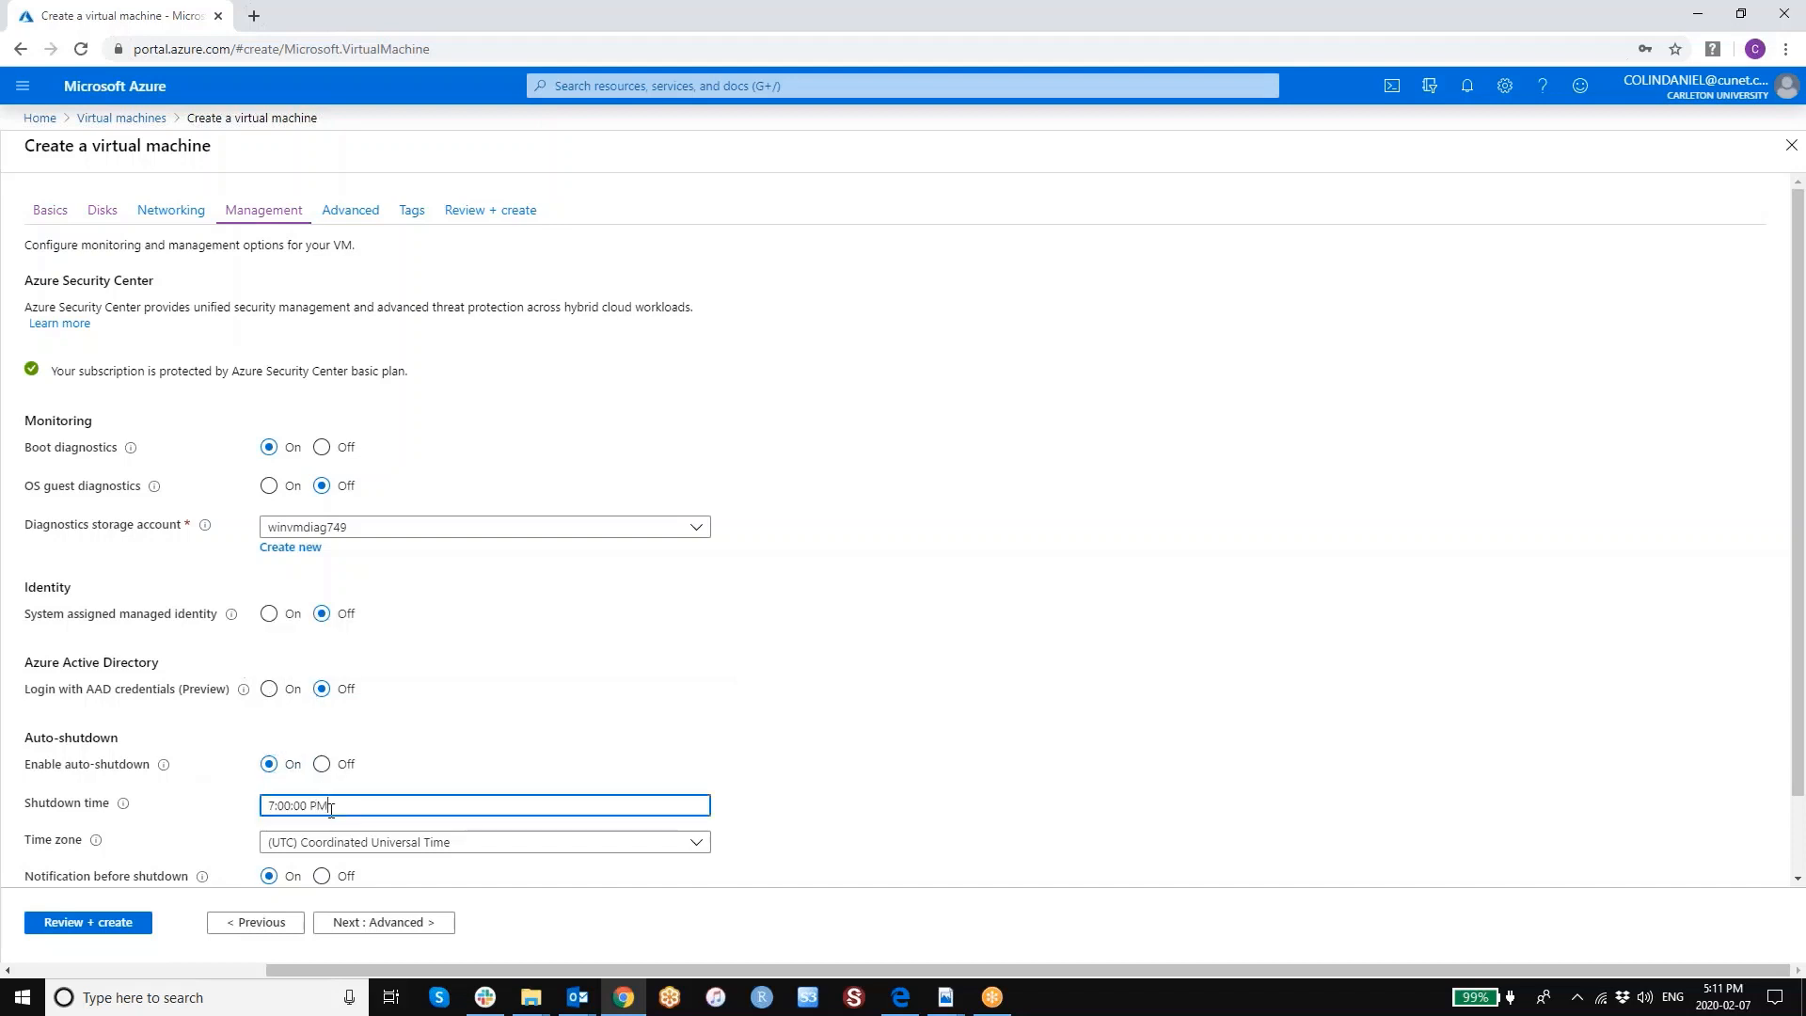
left_click_drag(275, 805, 226, 818)
type("11")
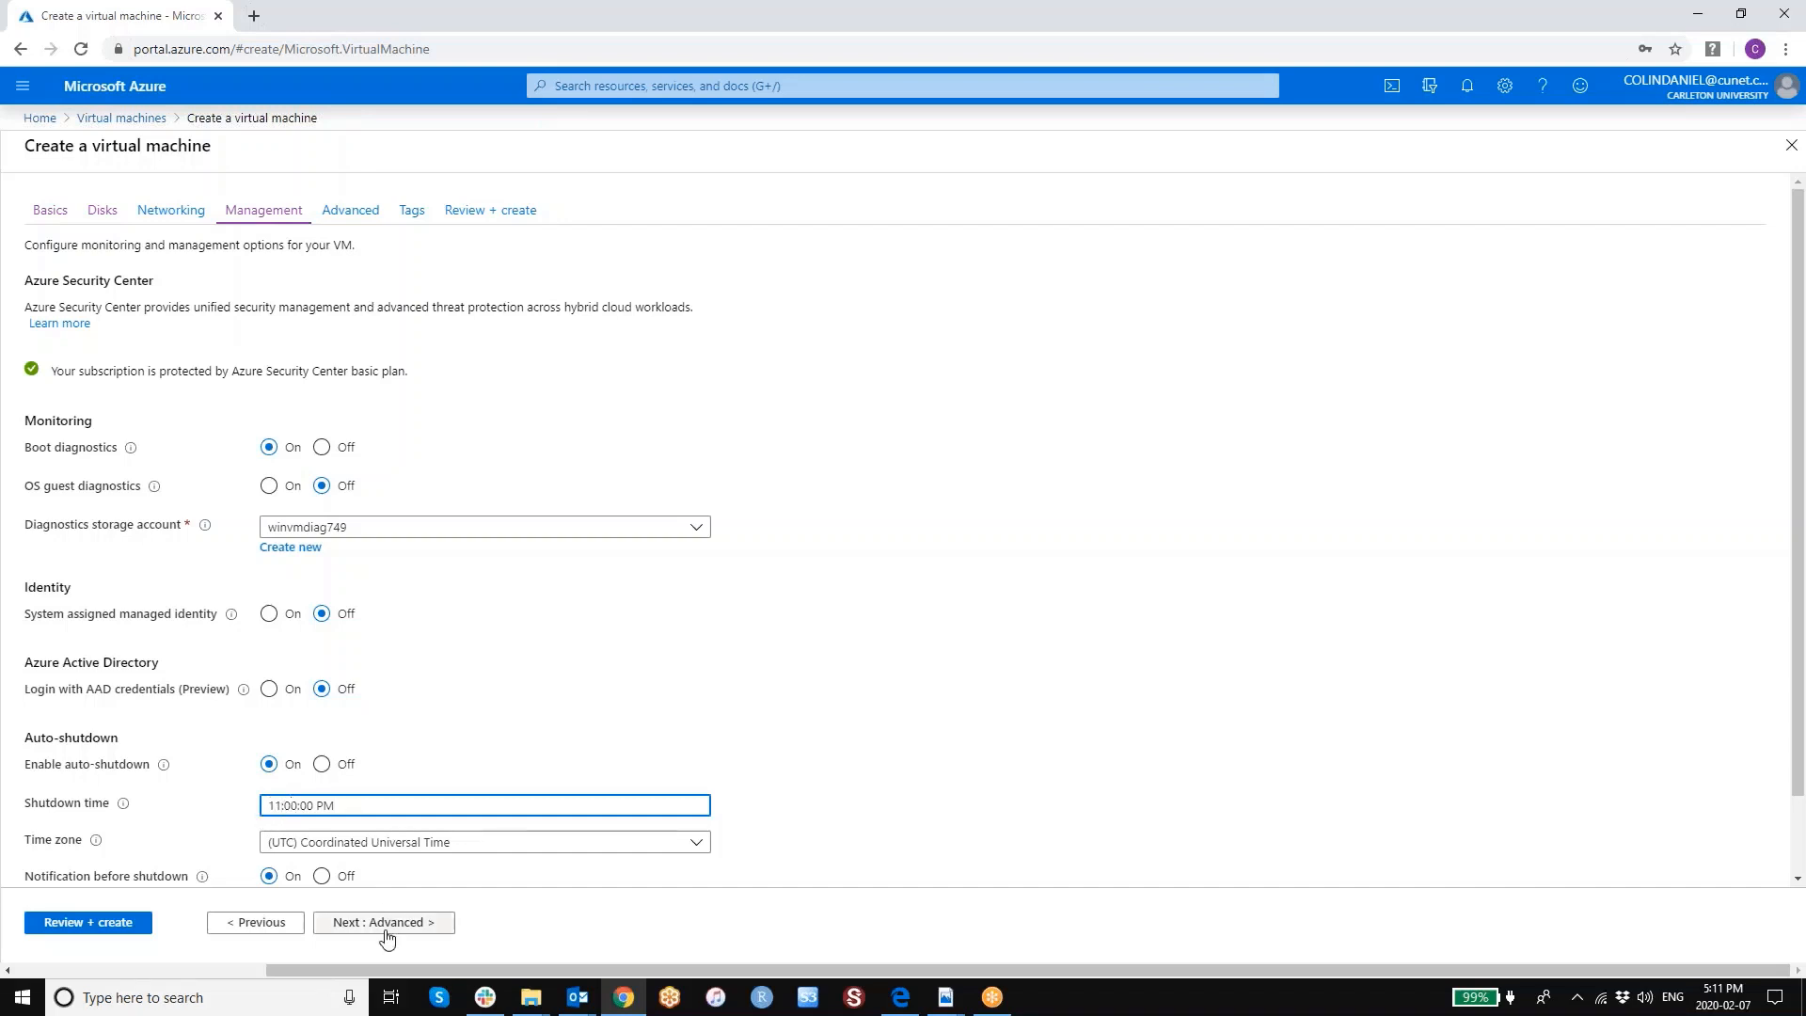
key("Delete")
key("Delete")
key("Delete")
type("59")
mouse_move(121, 806)
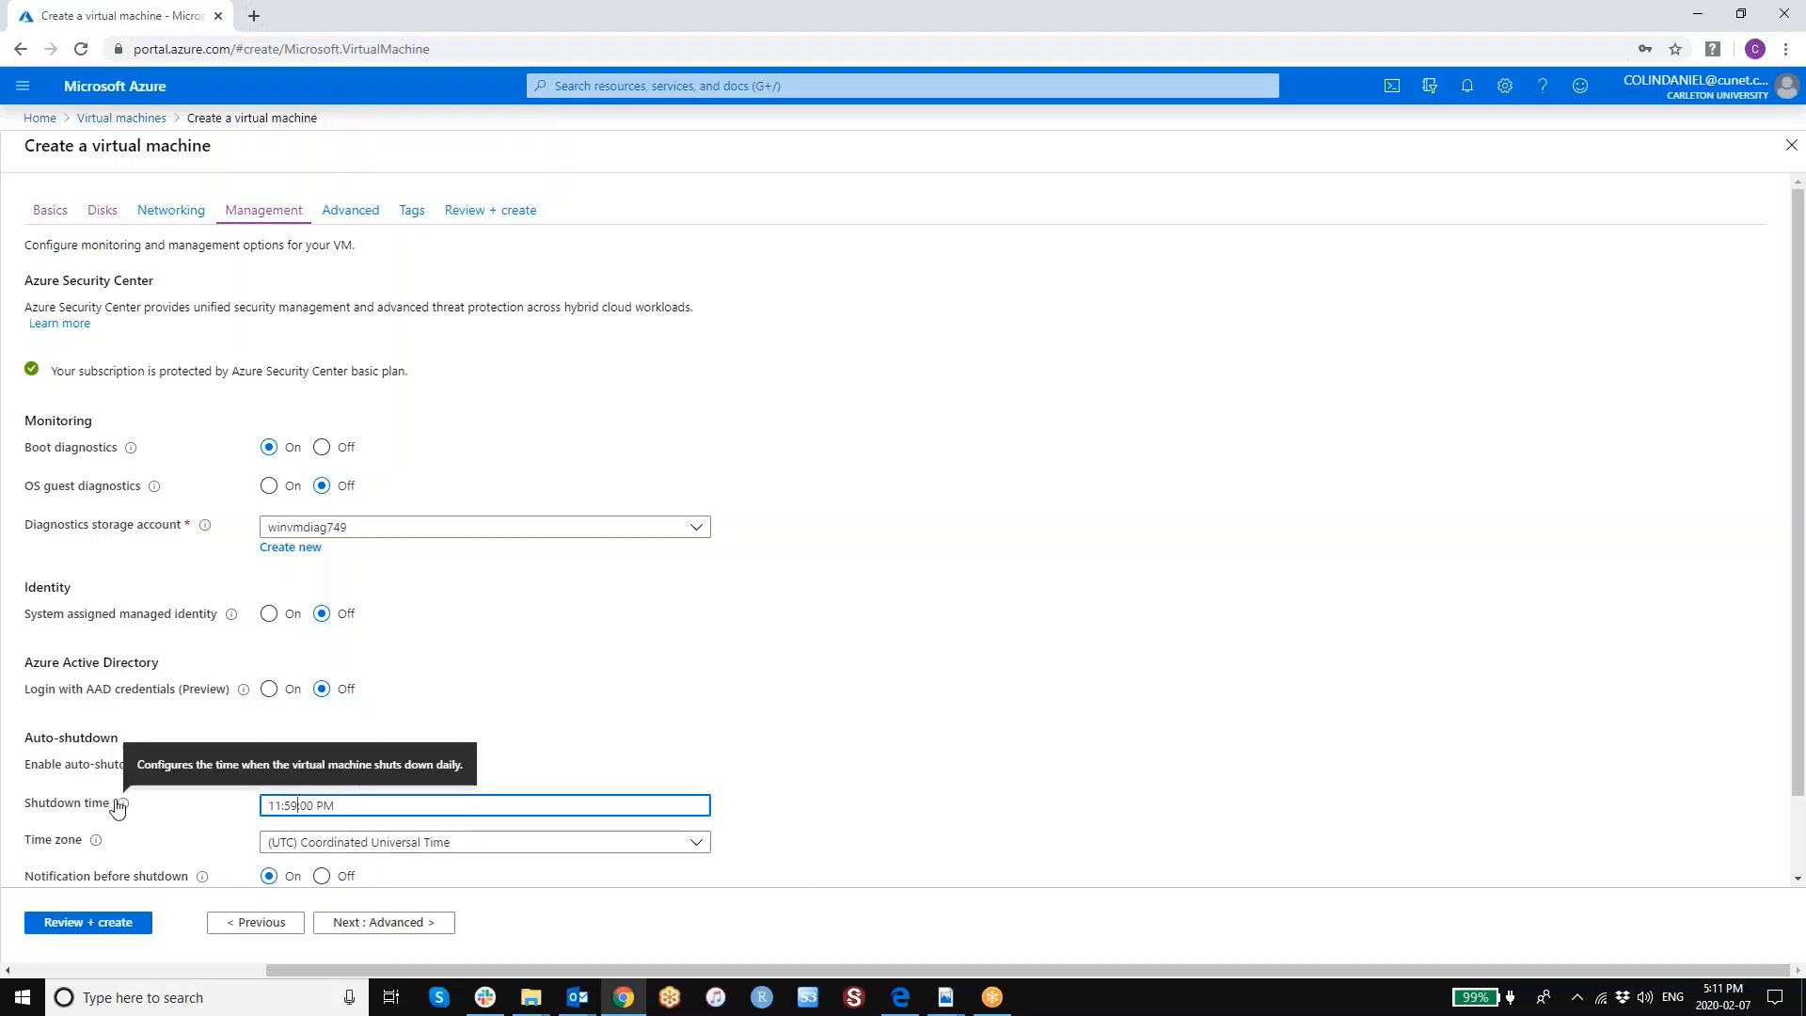
left_click(964, 830)
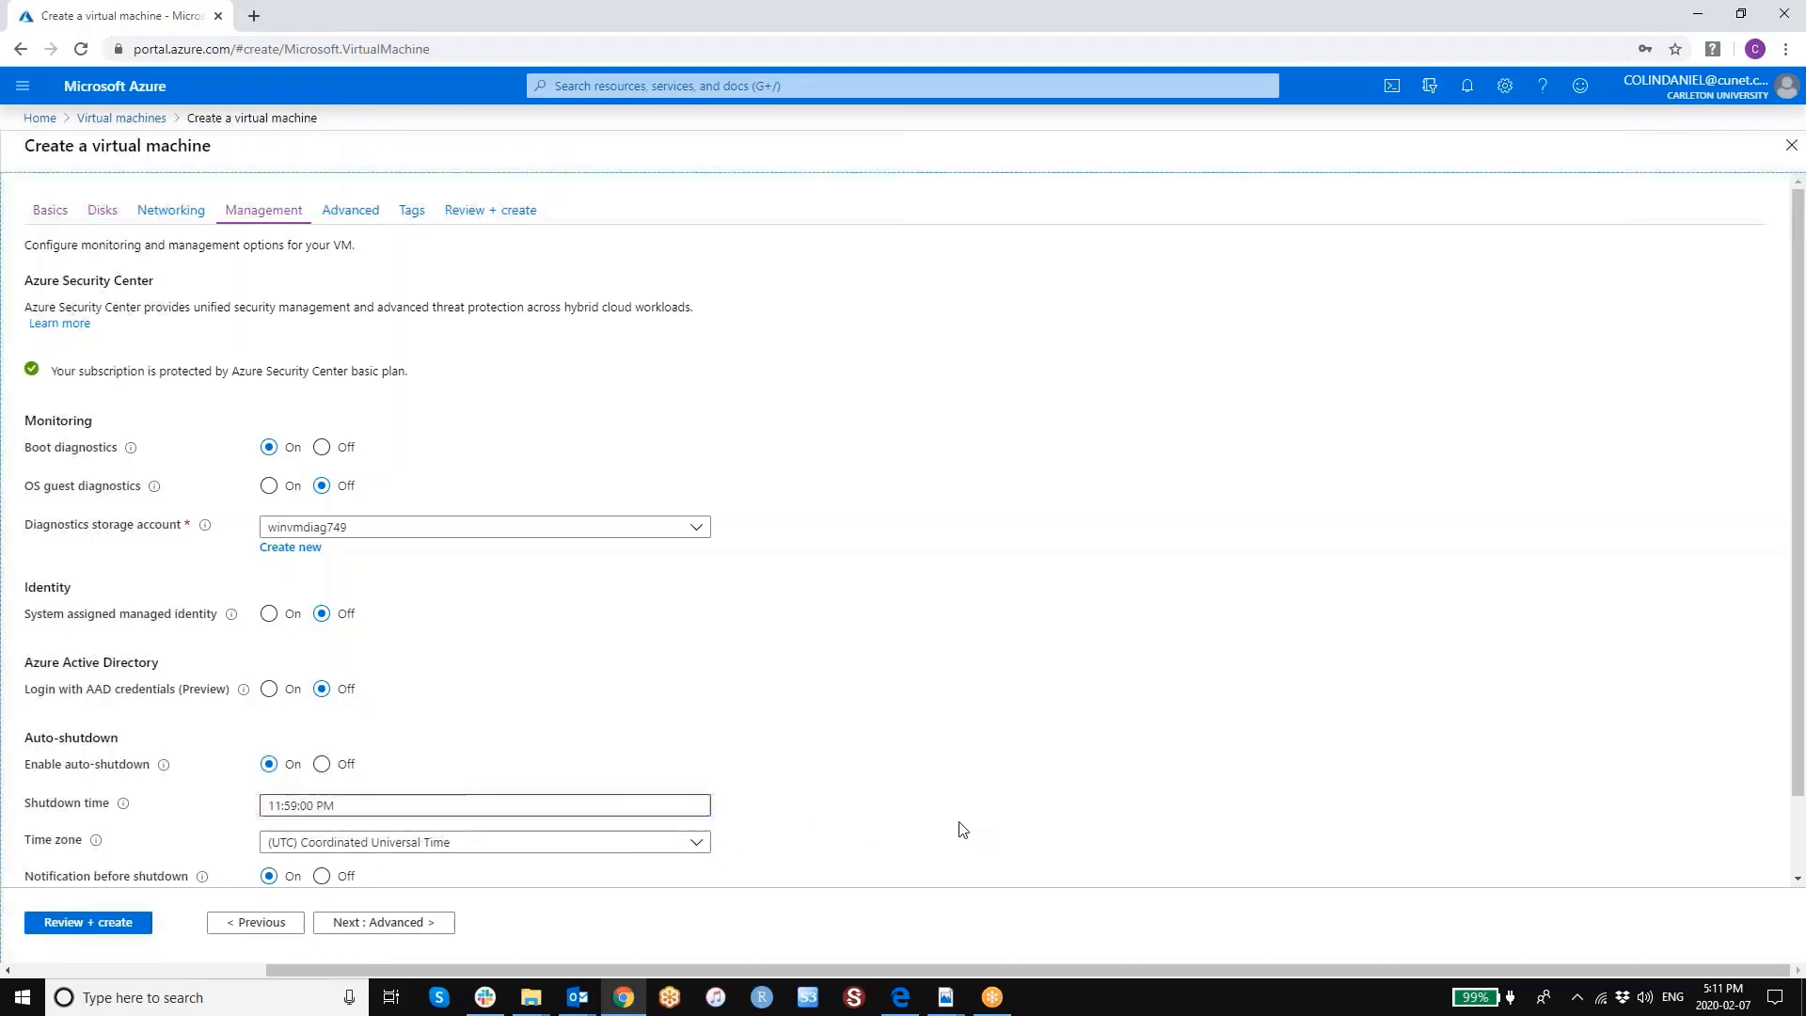
- Pick (UTC-05:00) Eastern Time (US & Canada) from the auto-shutdown time zone list
left_click(359, 844)
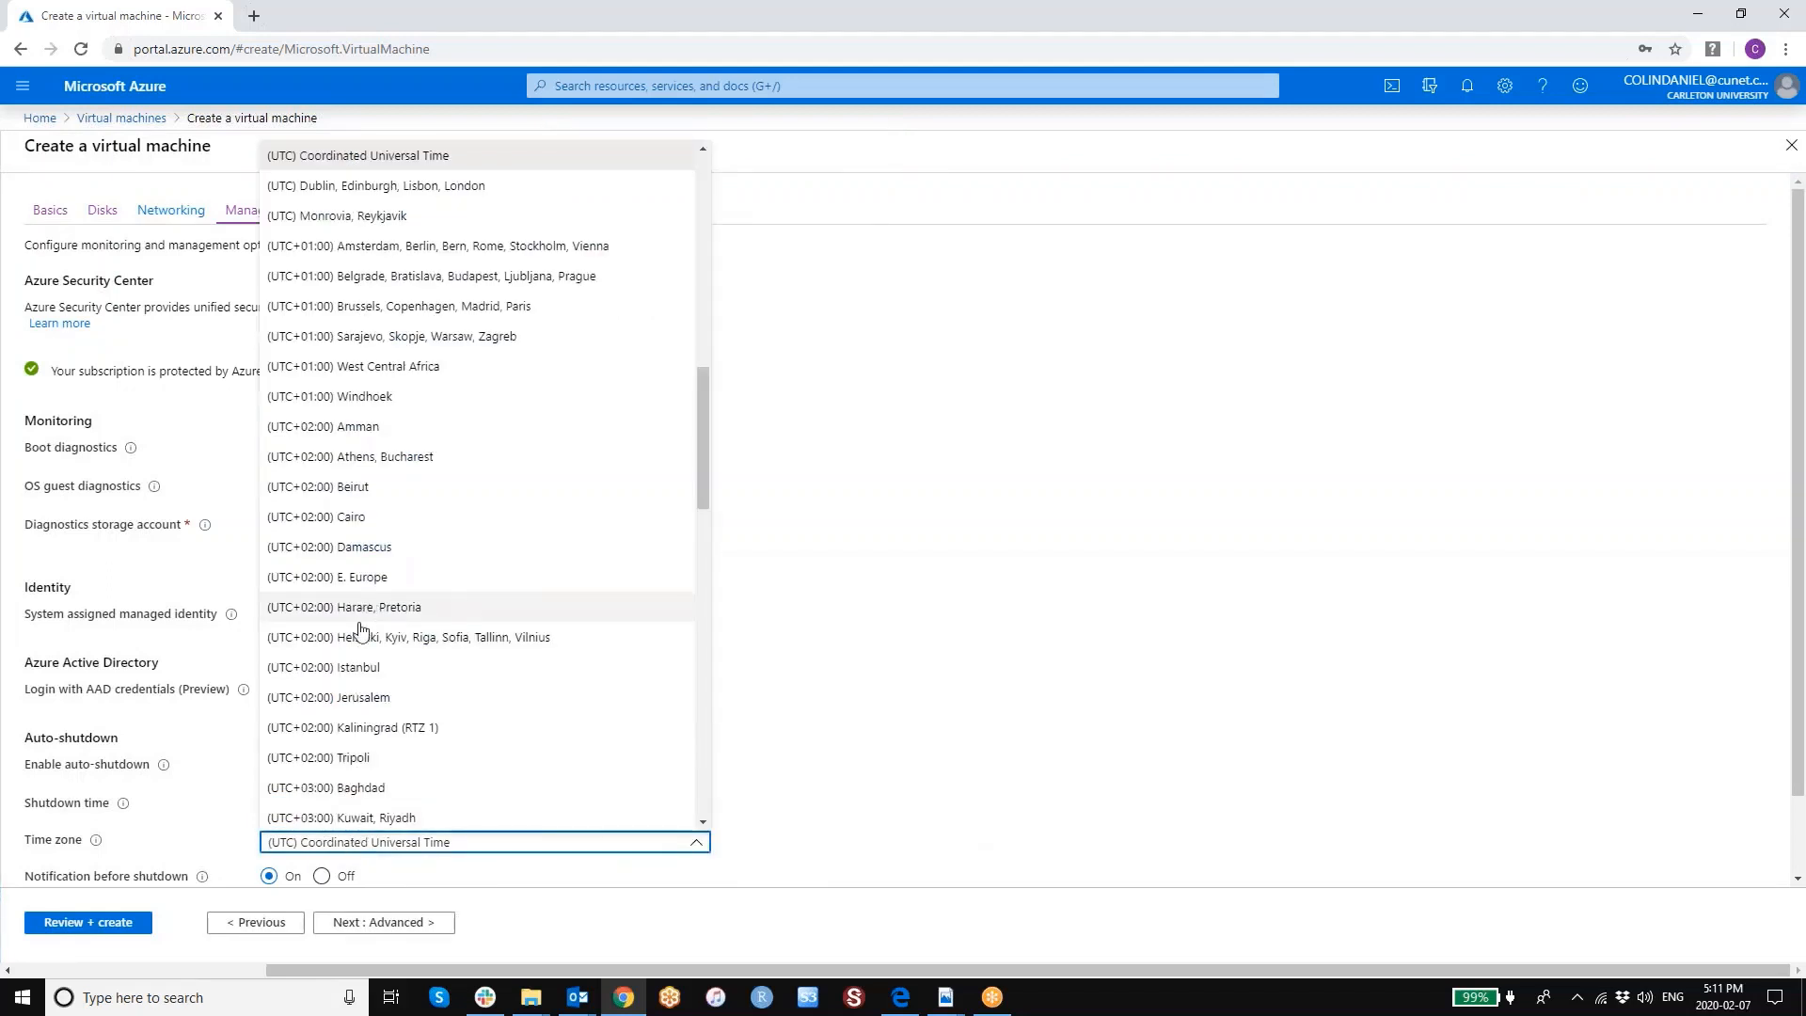
scroll(362, 630, "up", 1)
scroll(362, 630, "down", 3)
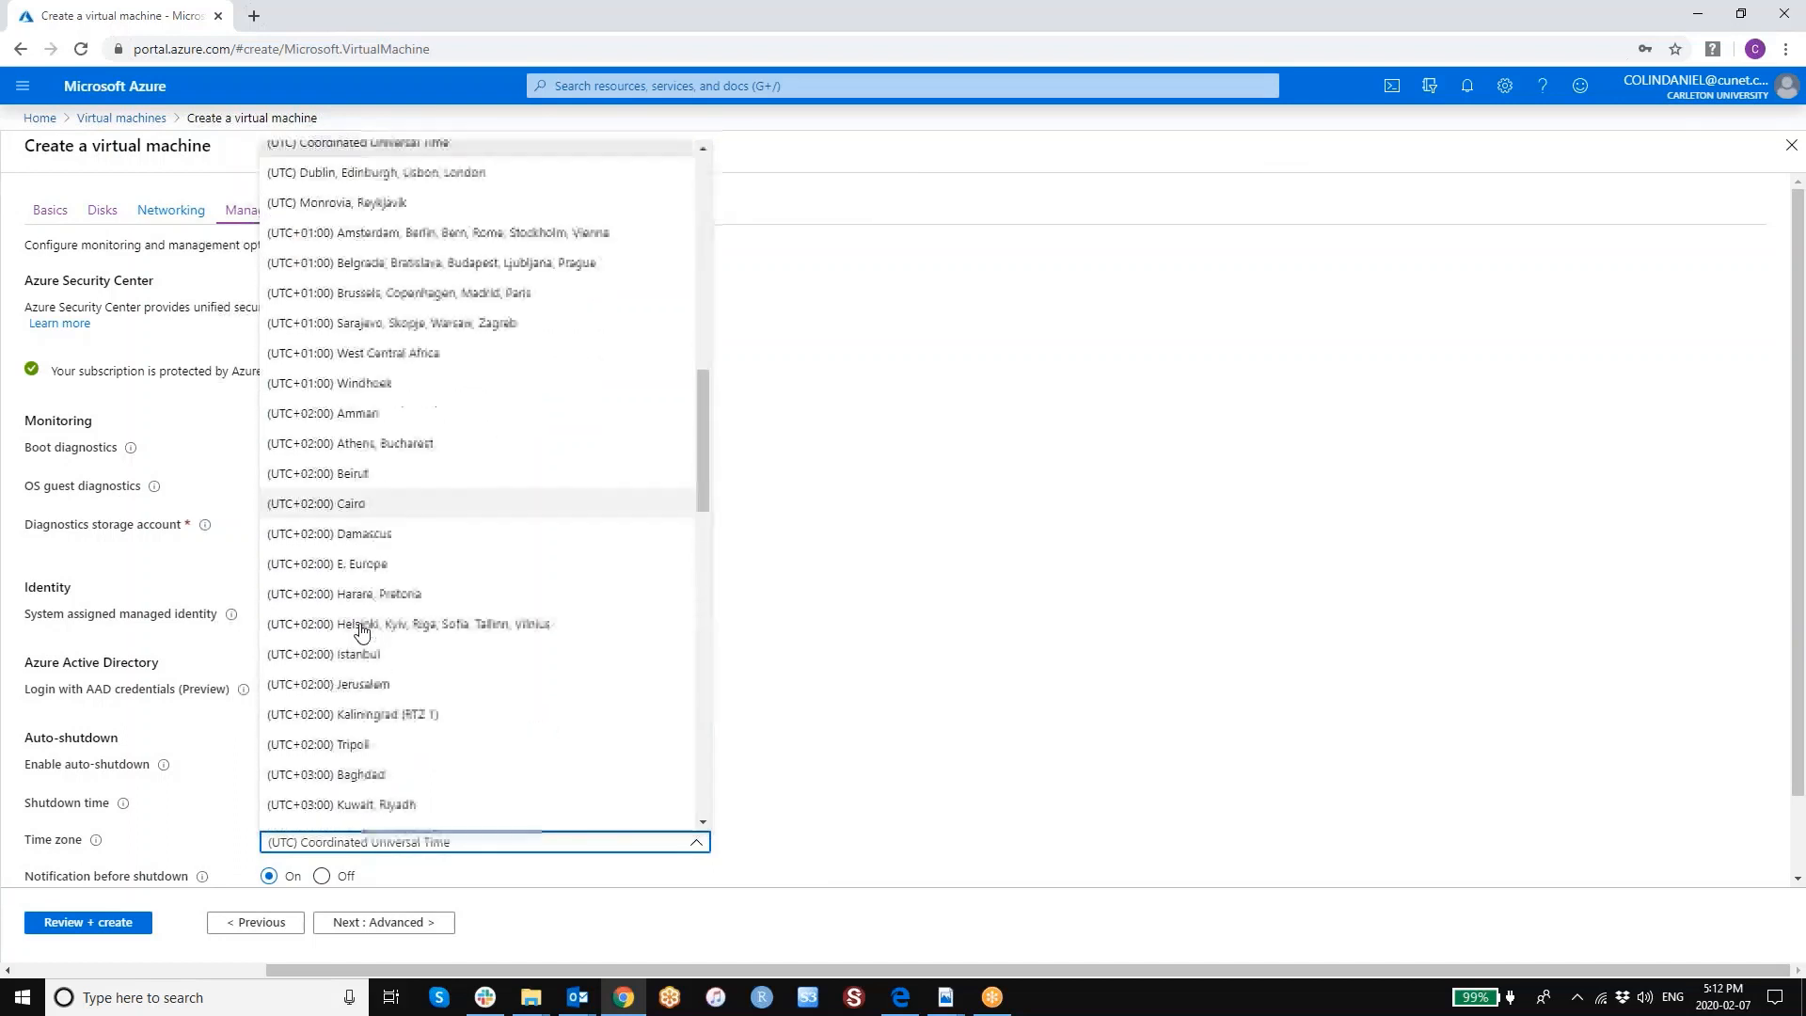
scroll(362, 631, "down", 2)
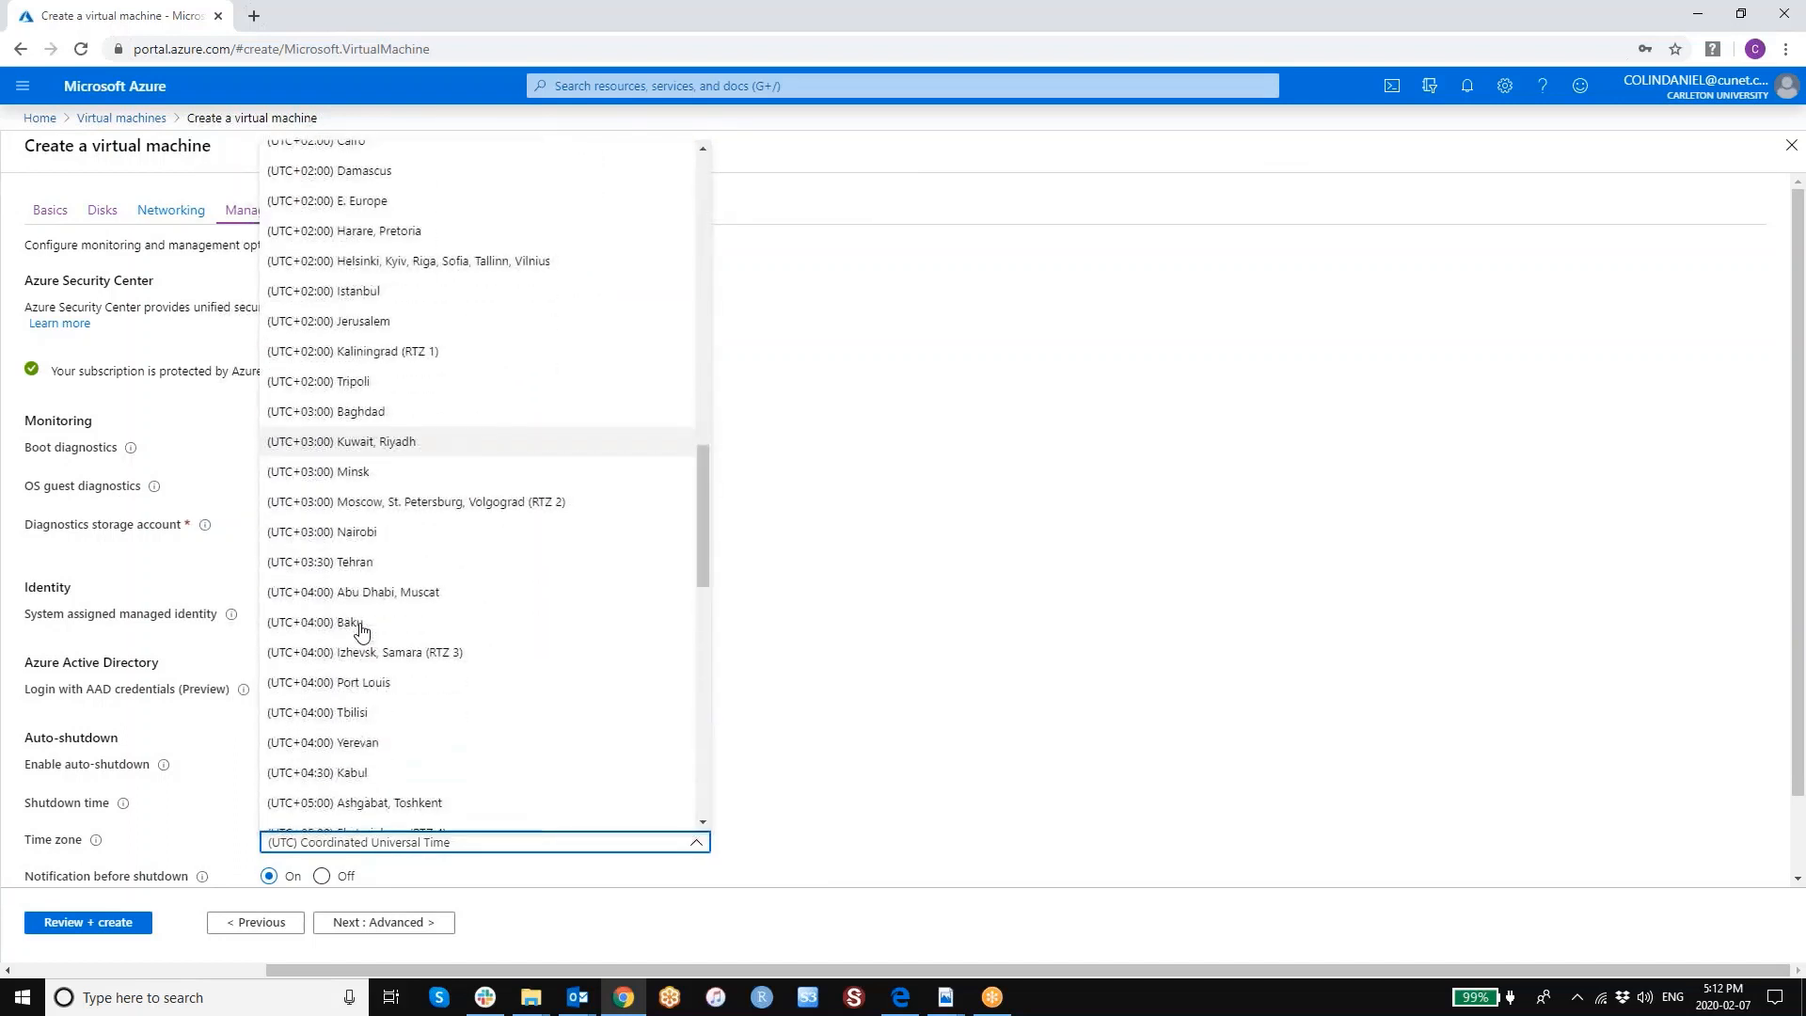
scroll(362, 630, "up", 7)
scroll(362, 630, "up", 5)
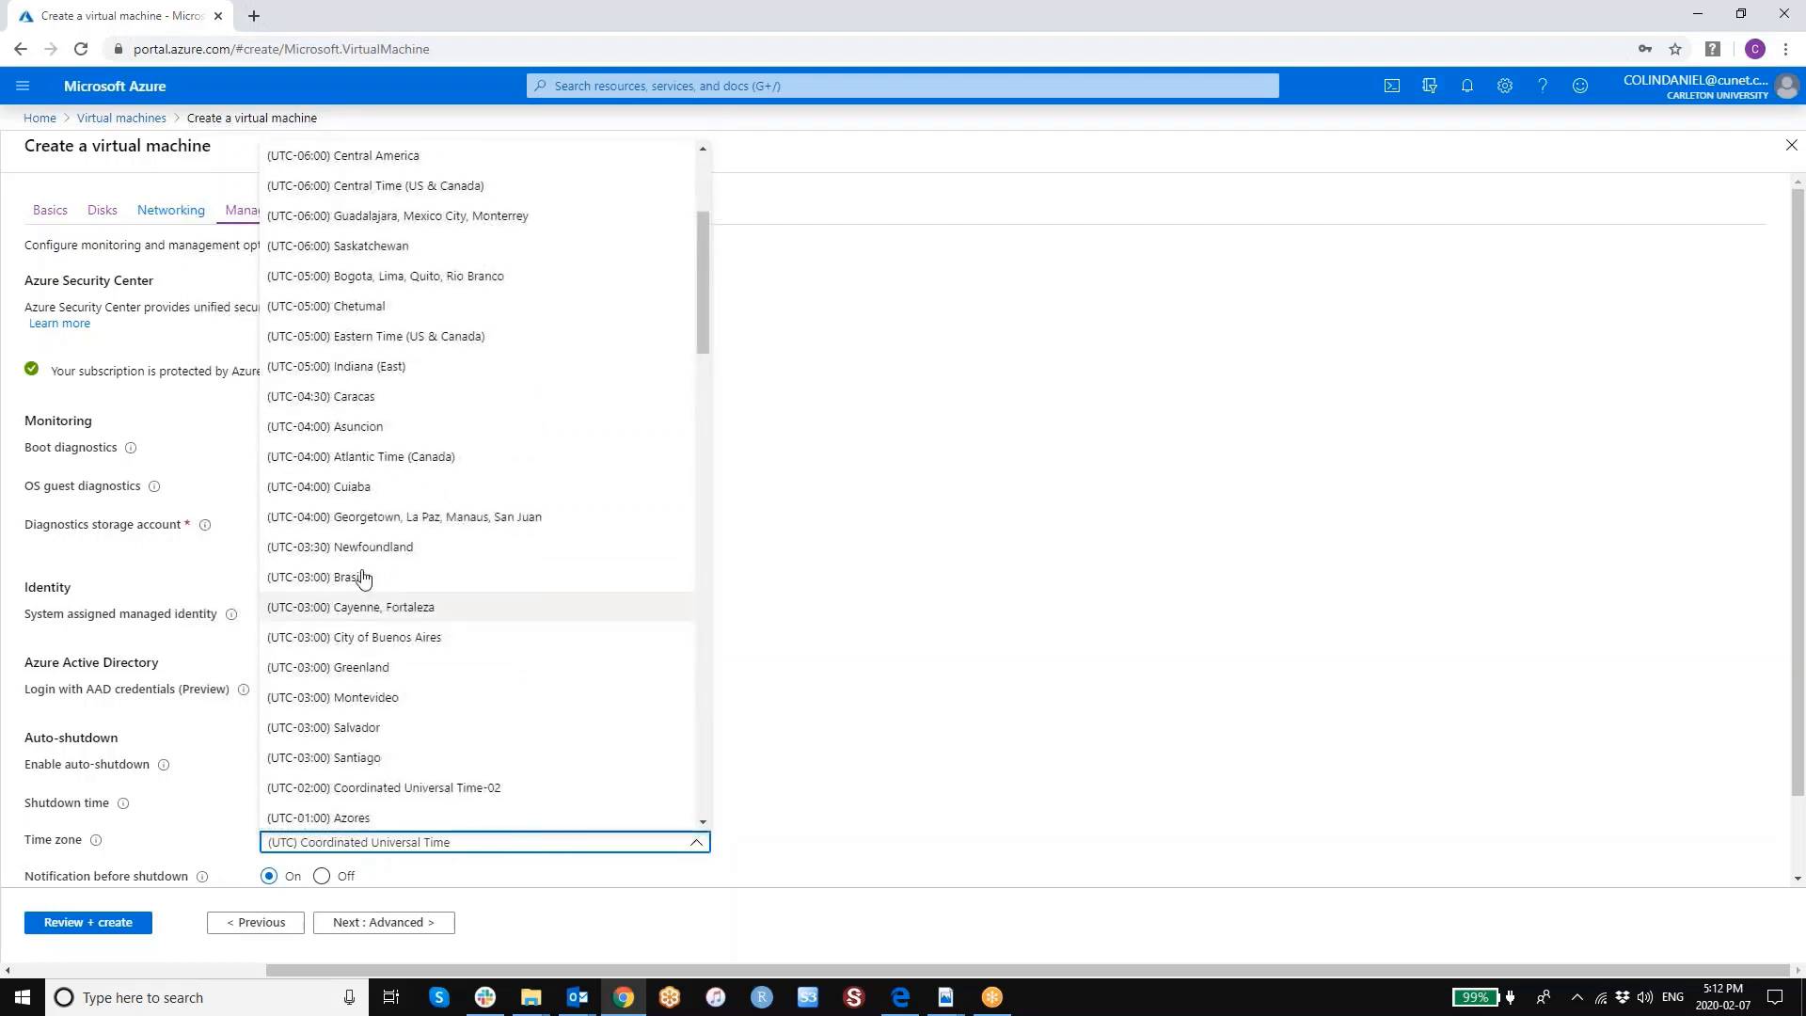
left_click(386, 339)
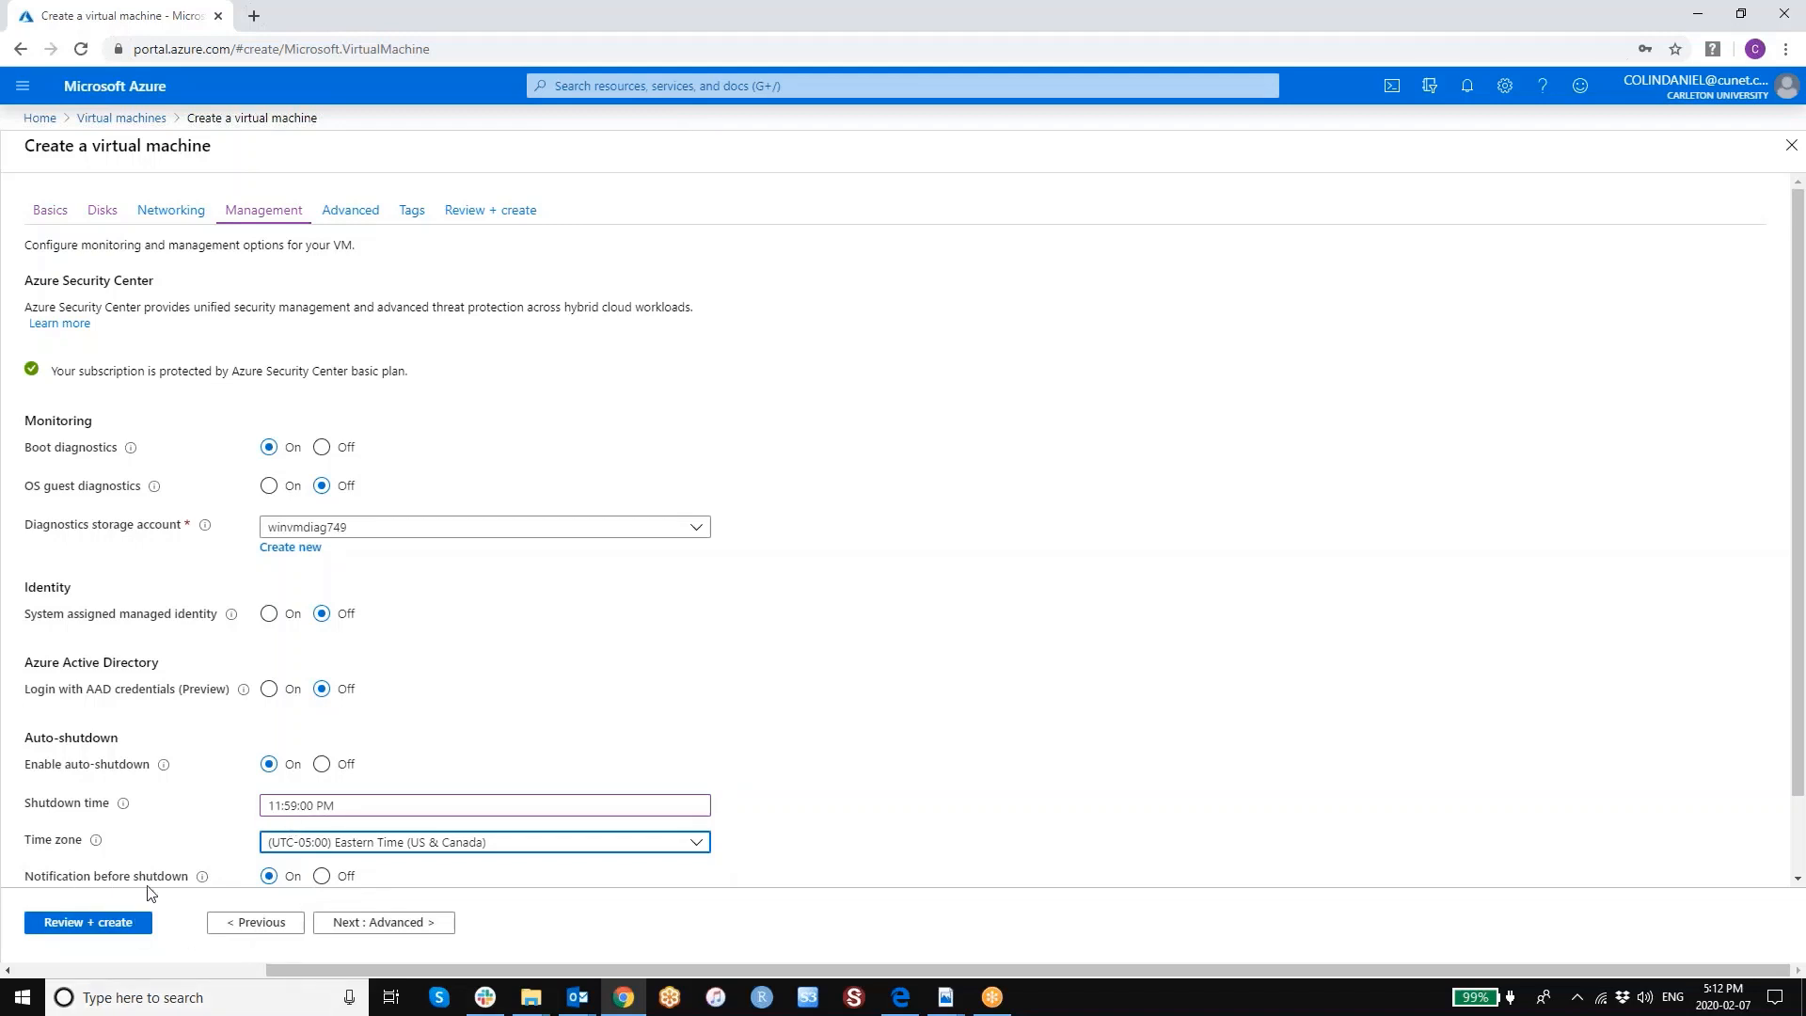
- Keep the Advanced and Tags defaults and review the validated summary: 0.1792 CAD/hr, auto-shutdown On
left_click(393, 923)
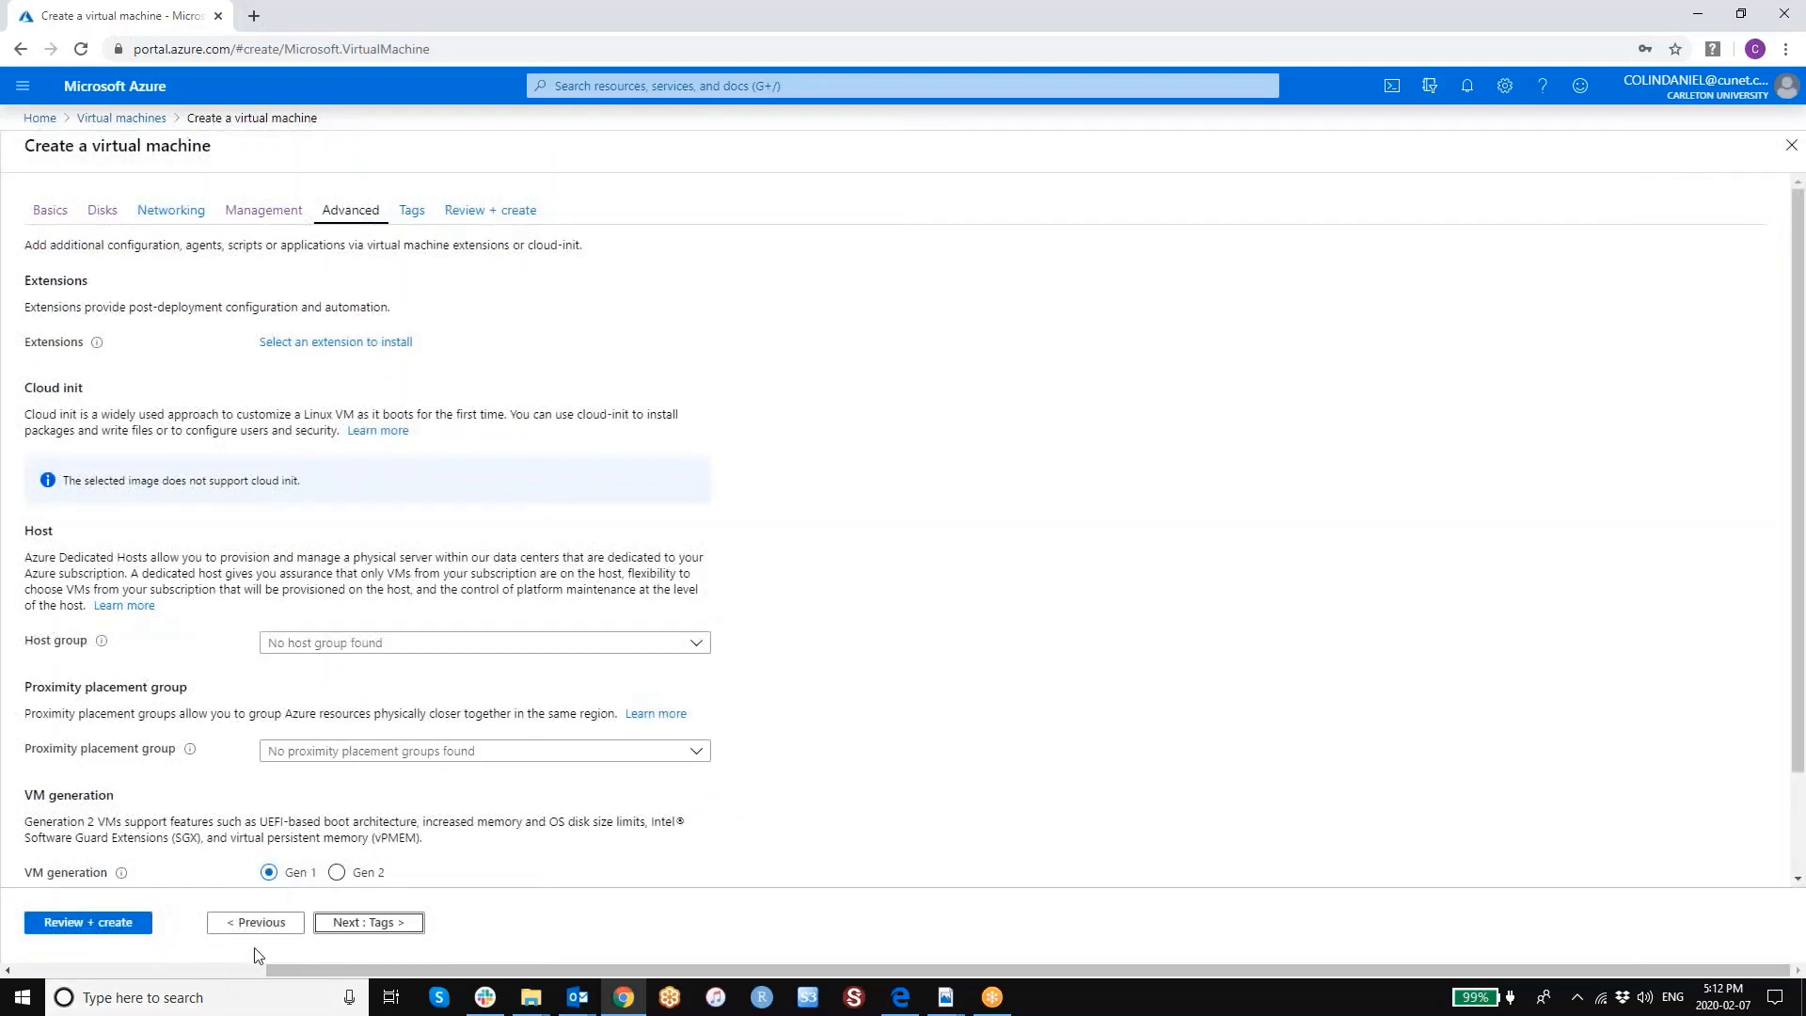
scroll(787, 684, "down", 1)
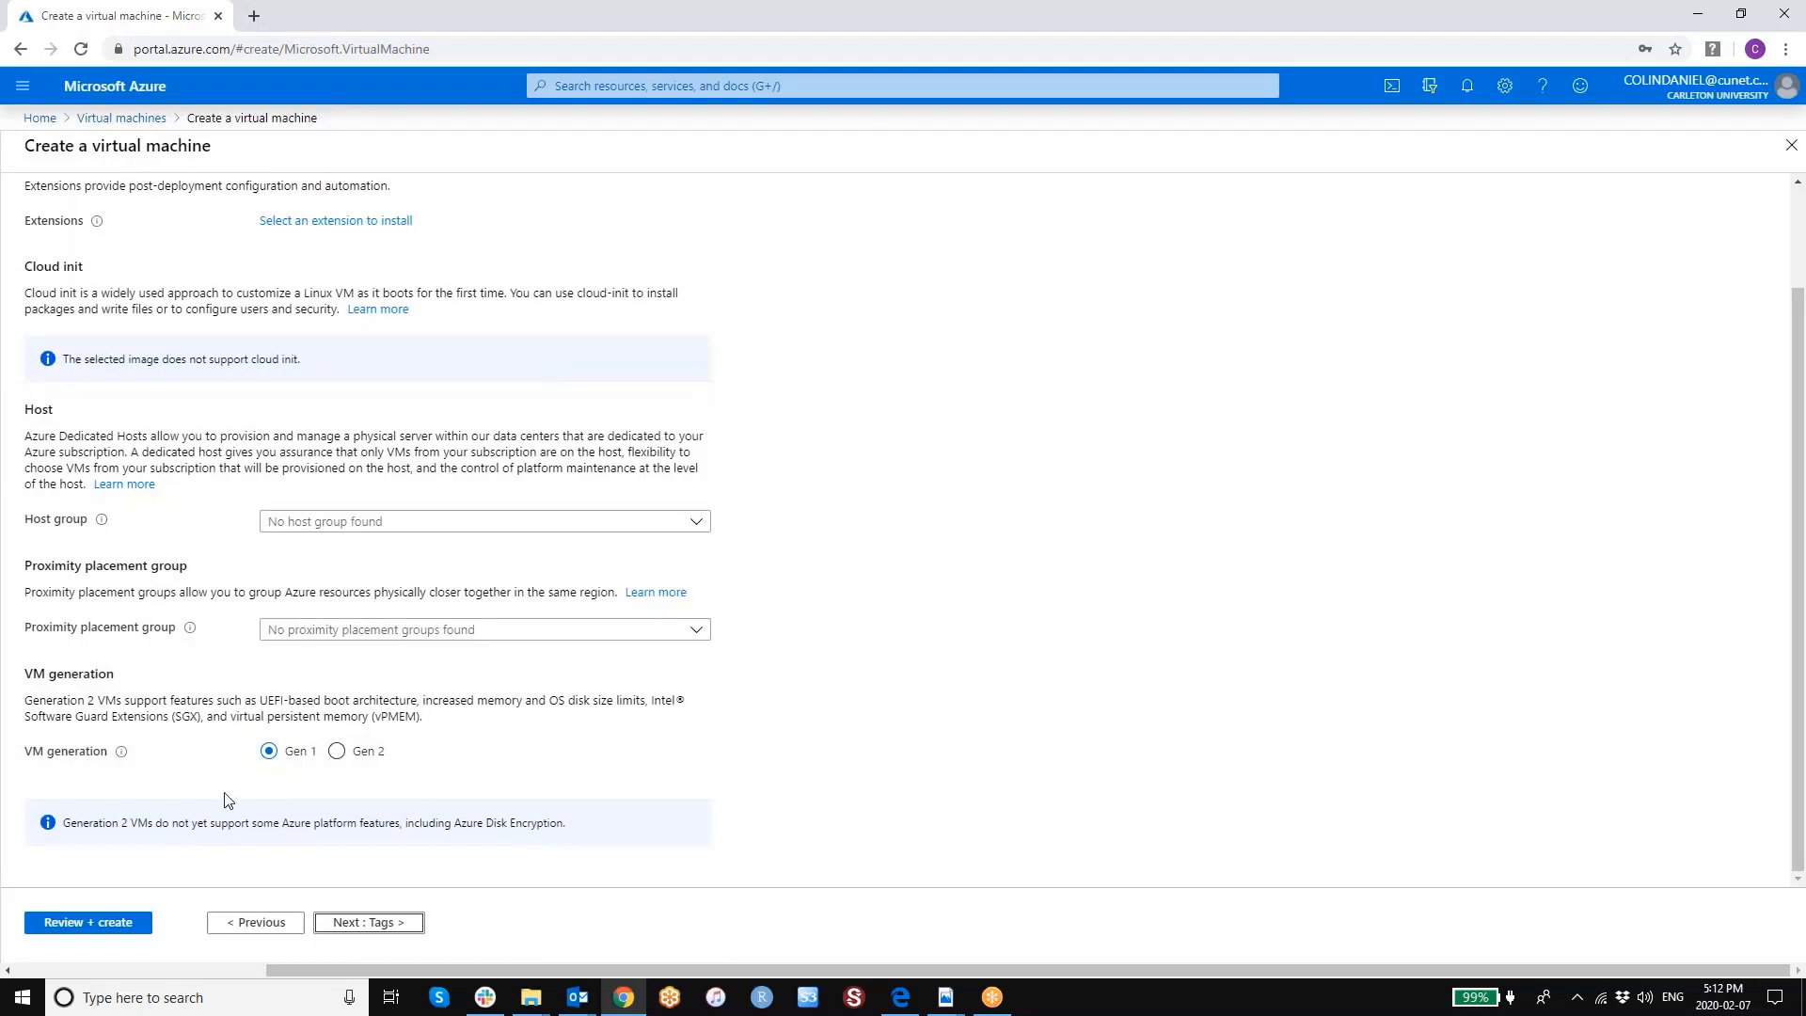
left_click(373, 924)
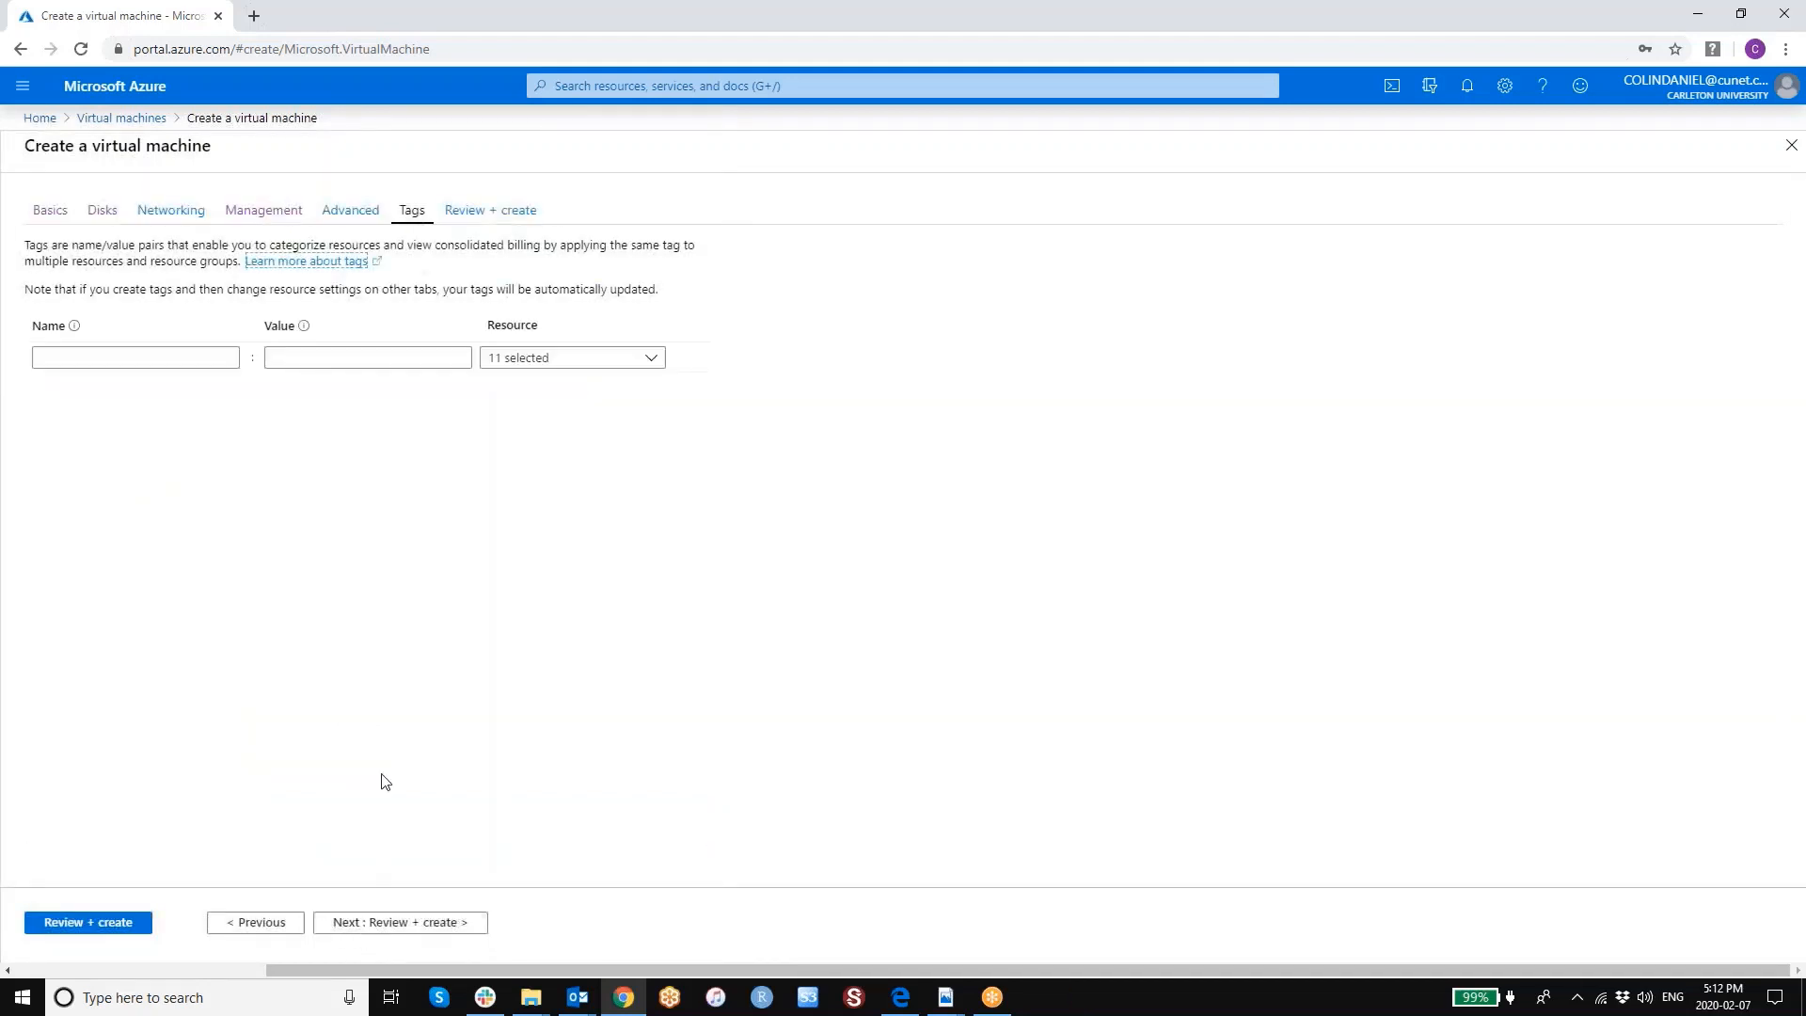
left_click(395, 926)
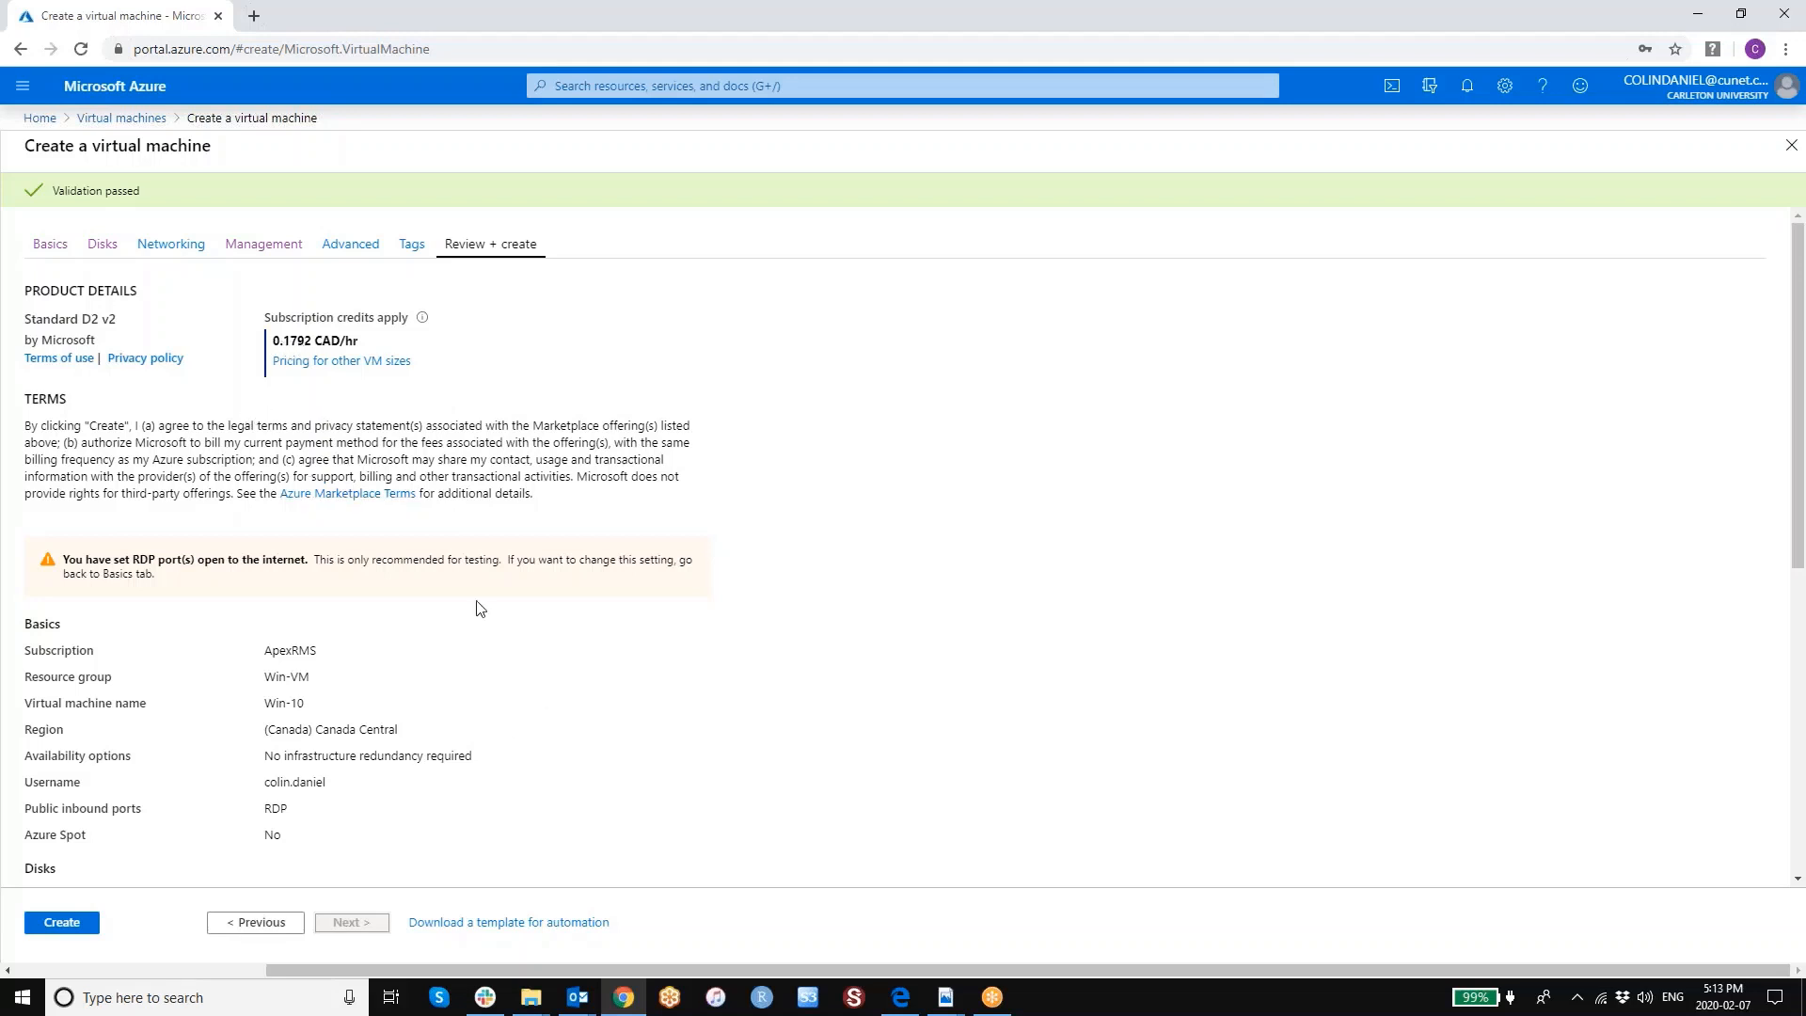
scroll(347, 651, "down", 1)
scroll(347, 656, "down", 5)
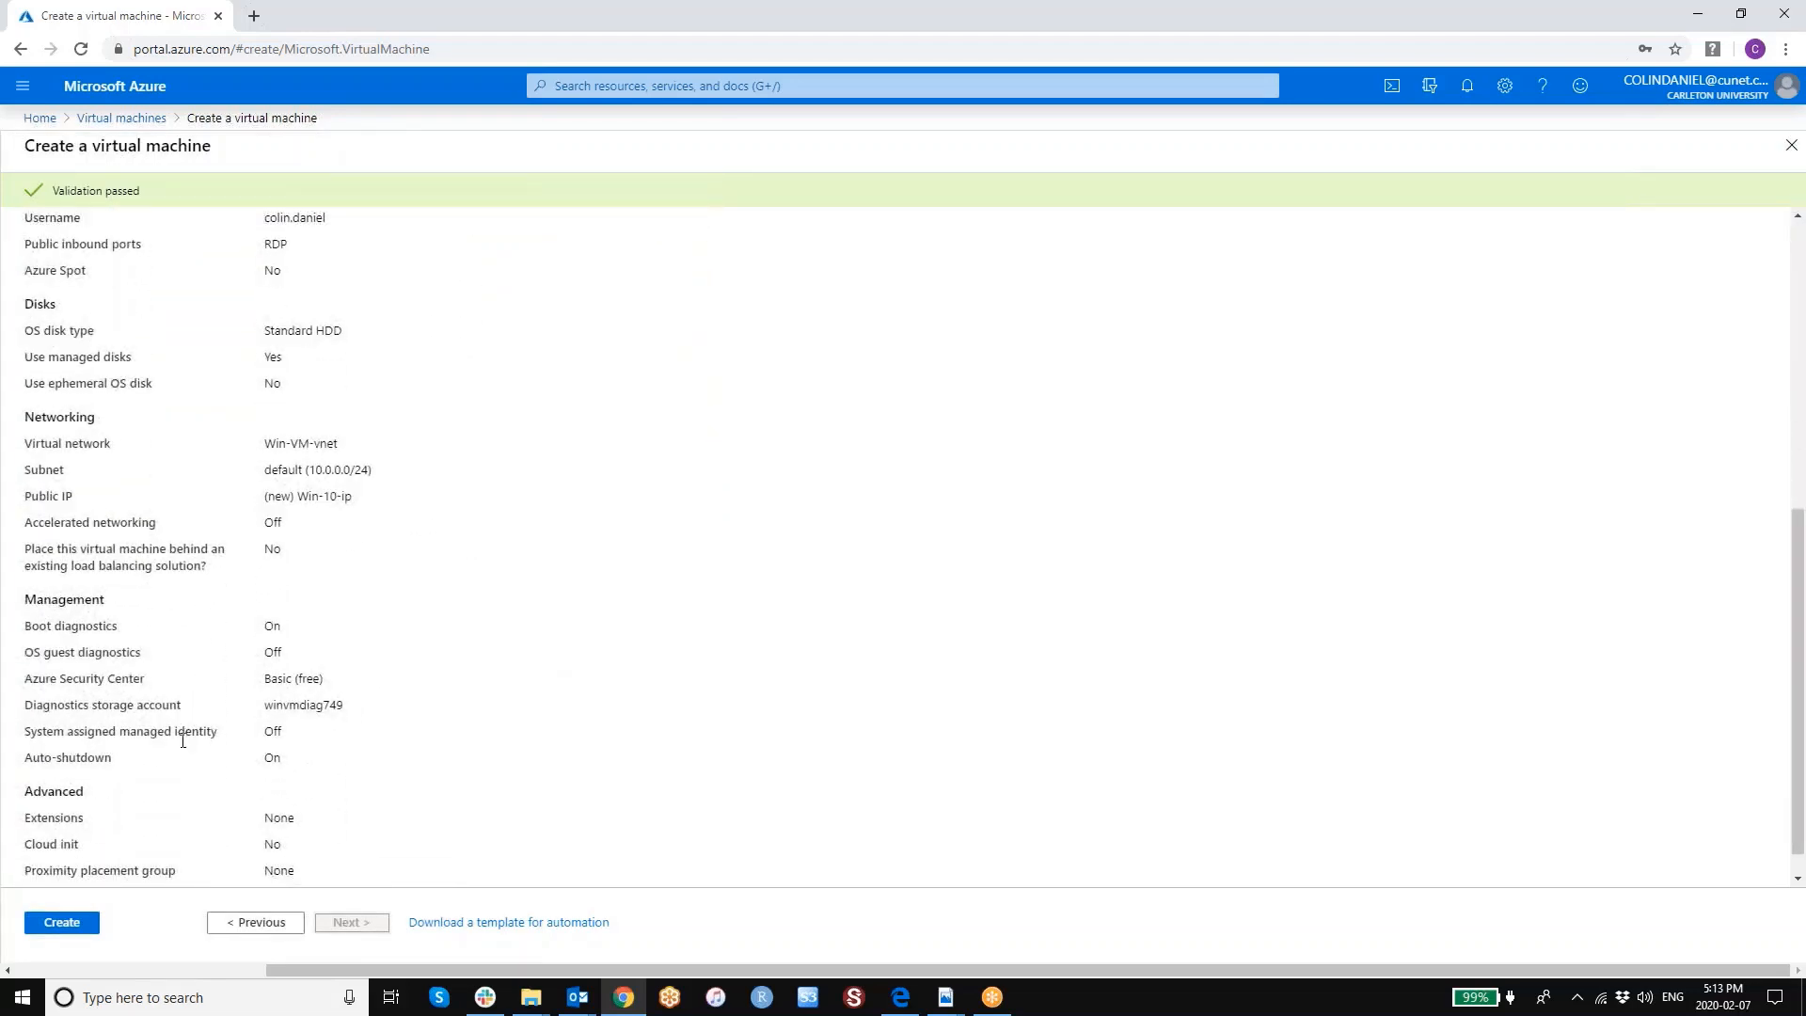
scroll(189, 729, "down", 1)
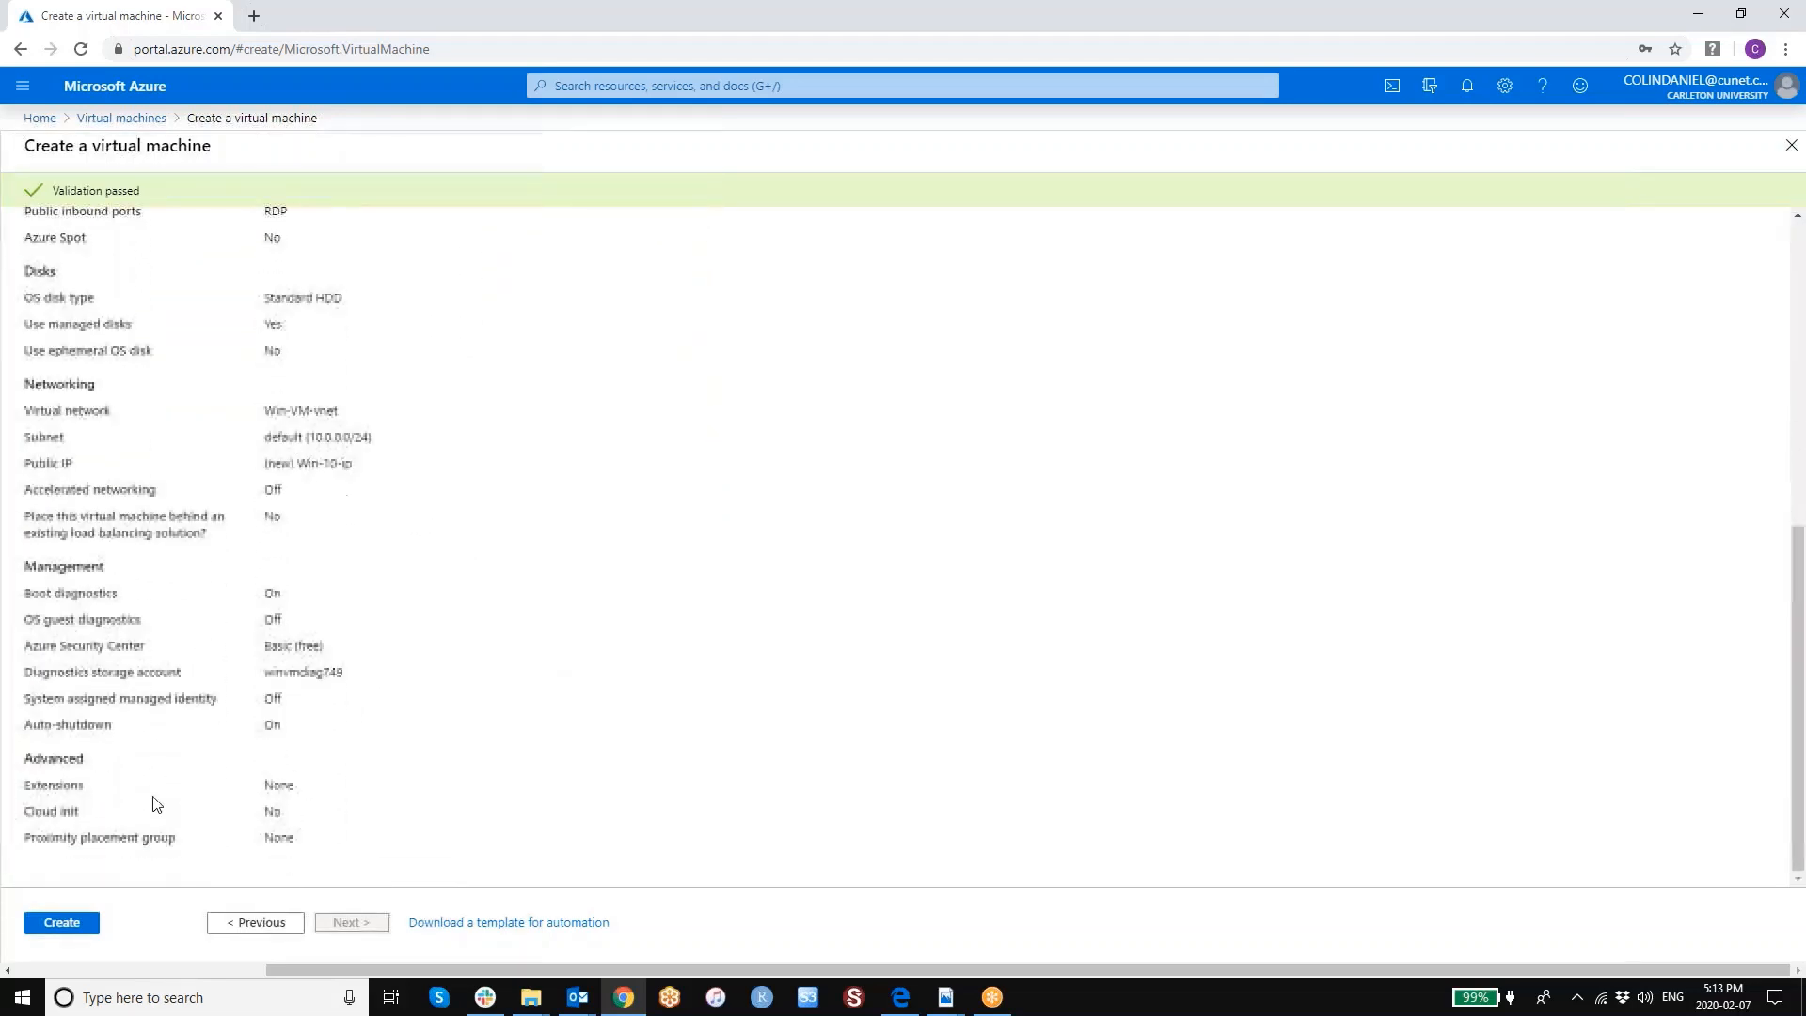
- Create the Windows 10 VM in resource group Win-VM and let the deployment complete
left_click(69, 924)
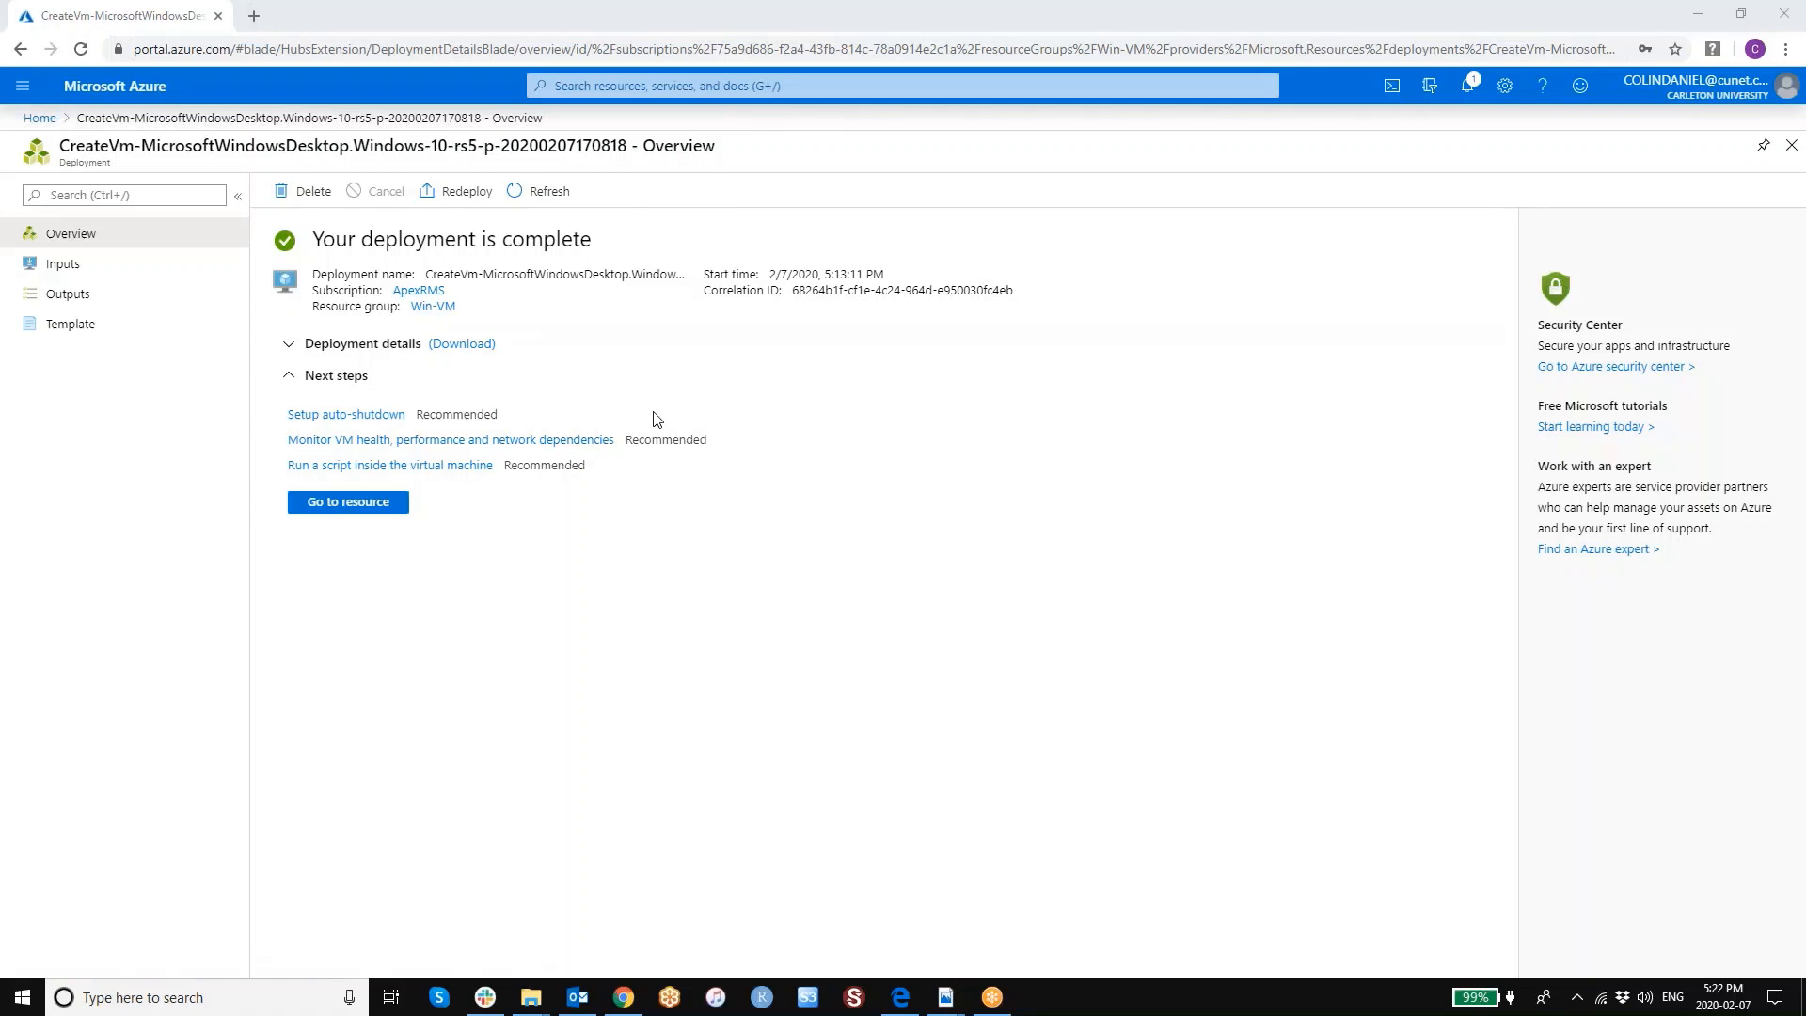
- Open the Win-10 VM's Overview from Home > Virtual machines, showing it Running in Canada Central
left_click(358, 504)
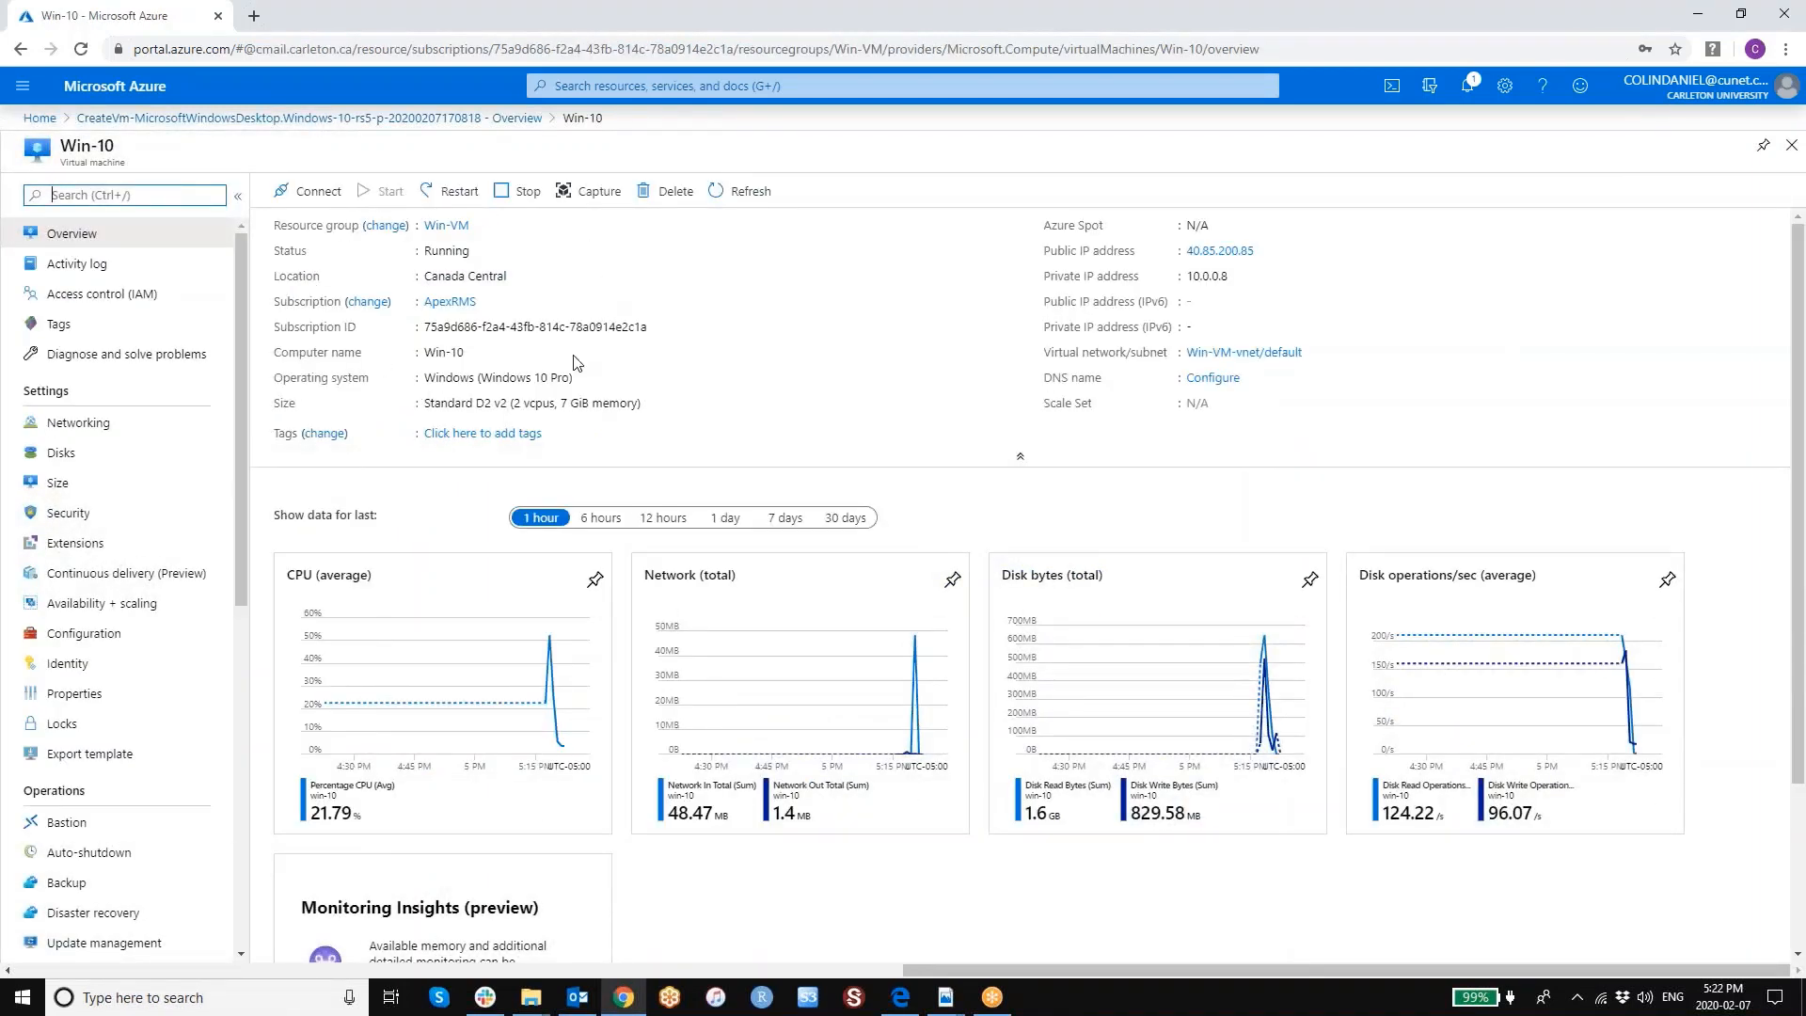
key("ctrl+slash")
left_click(39, 118)
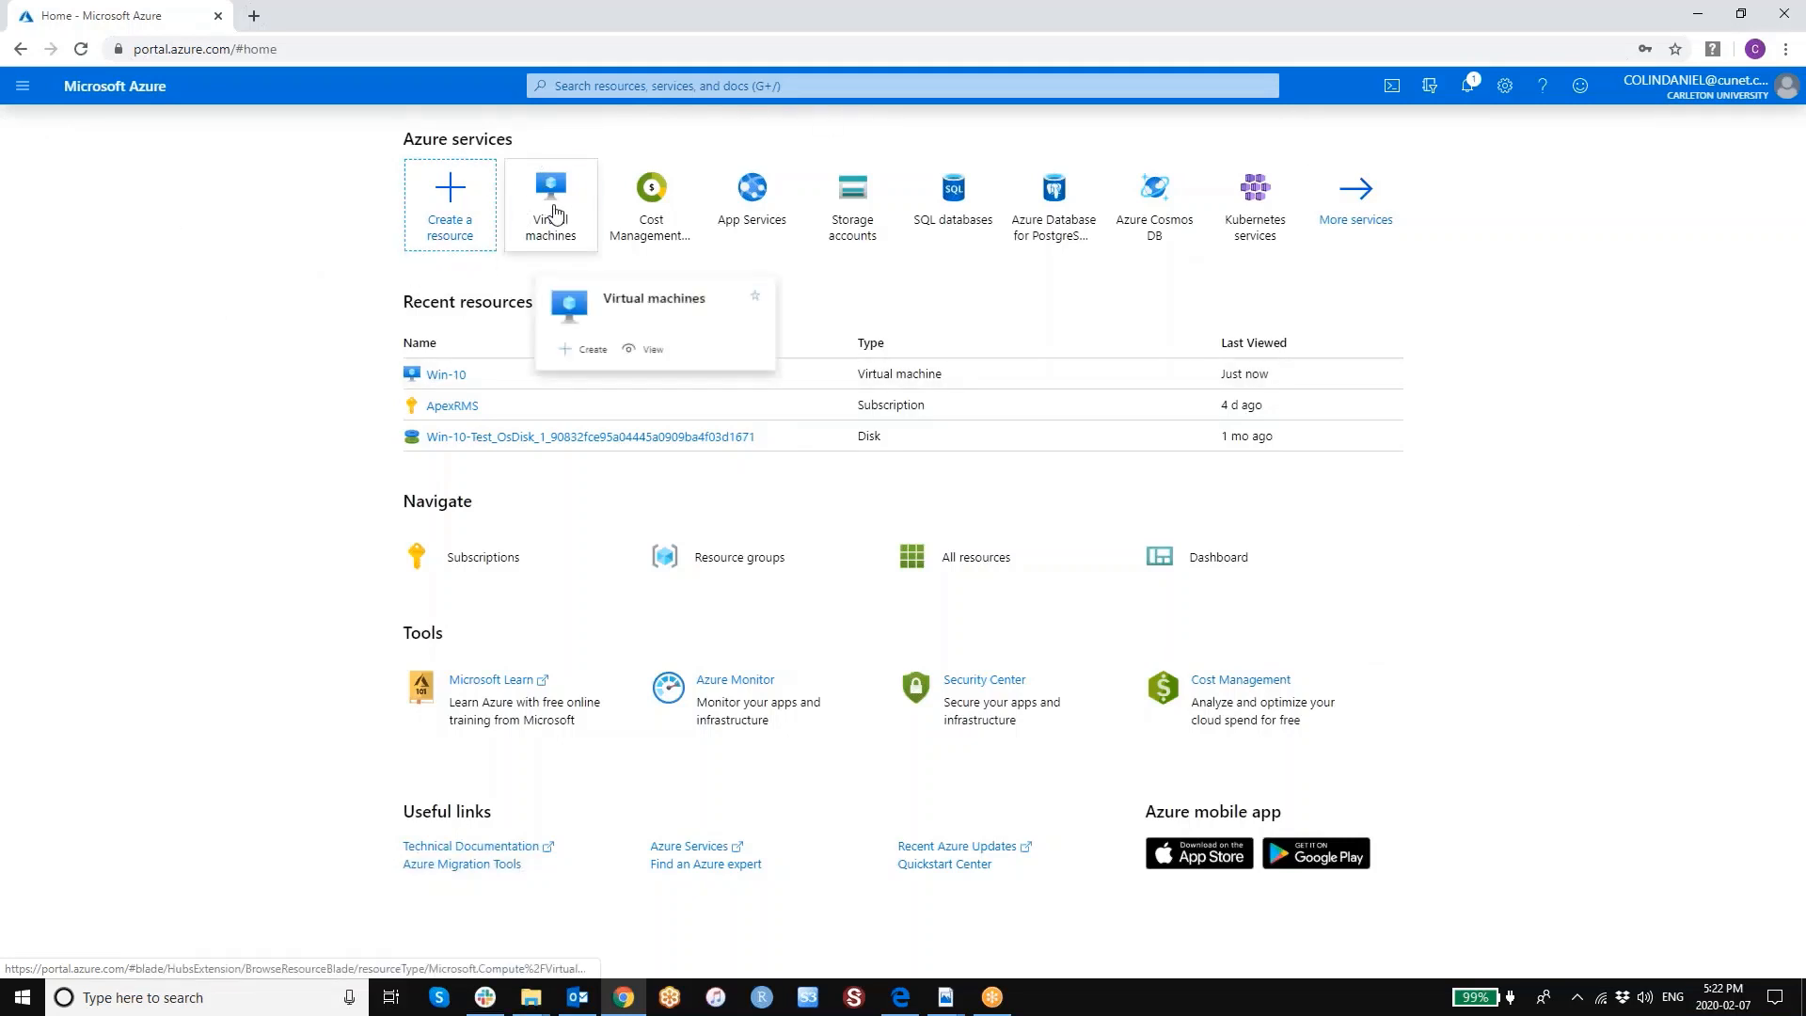
left_click(555, 213)
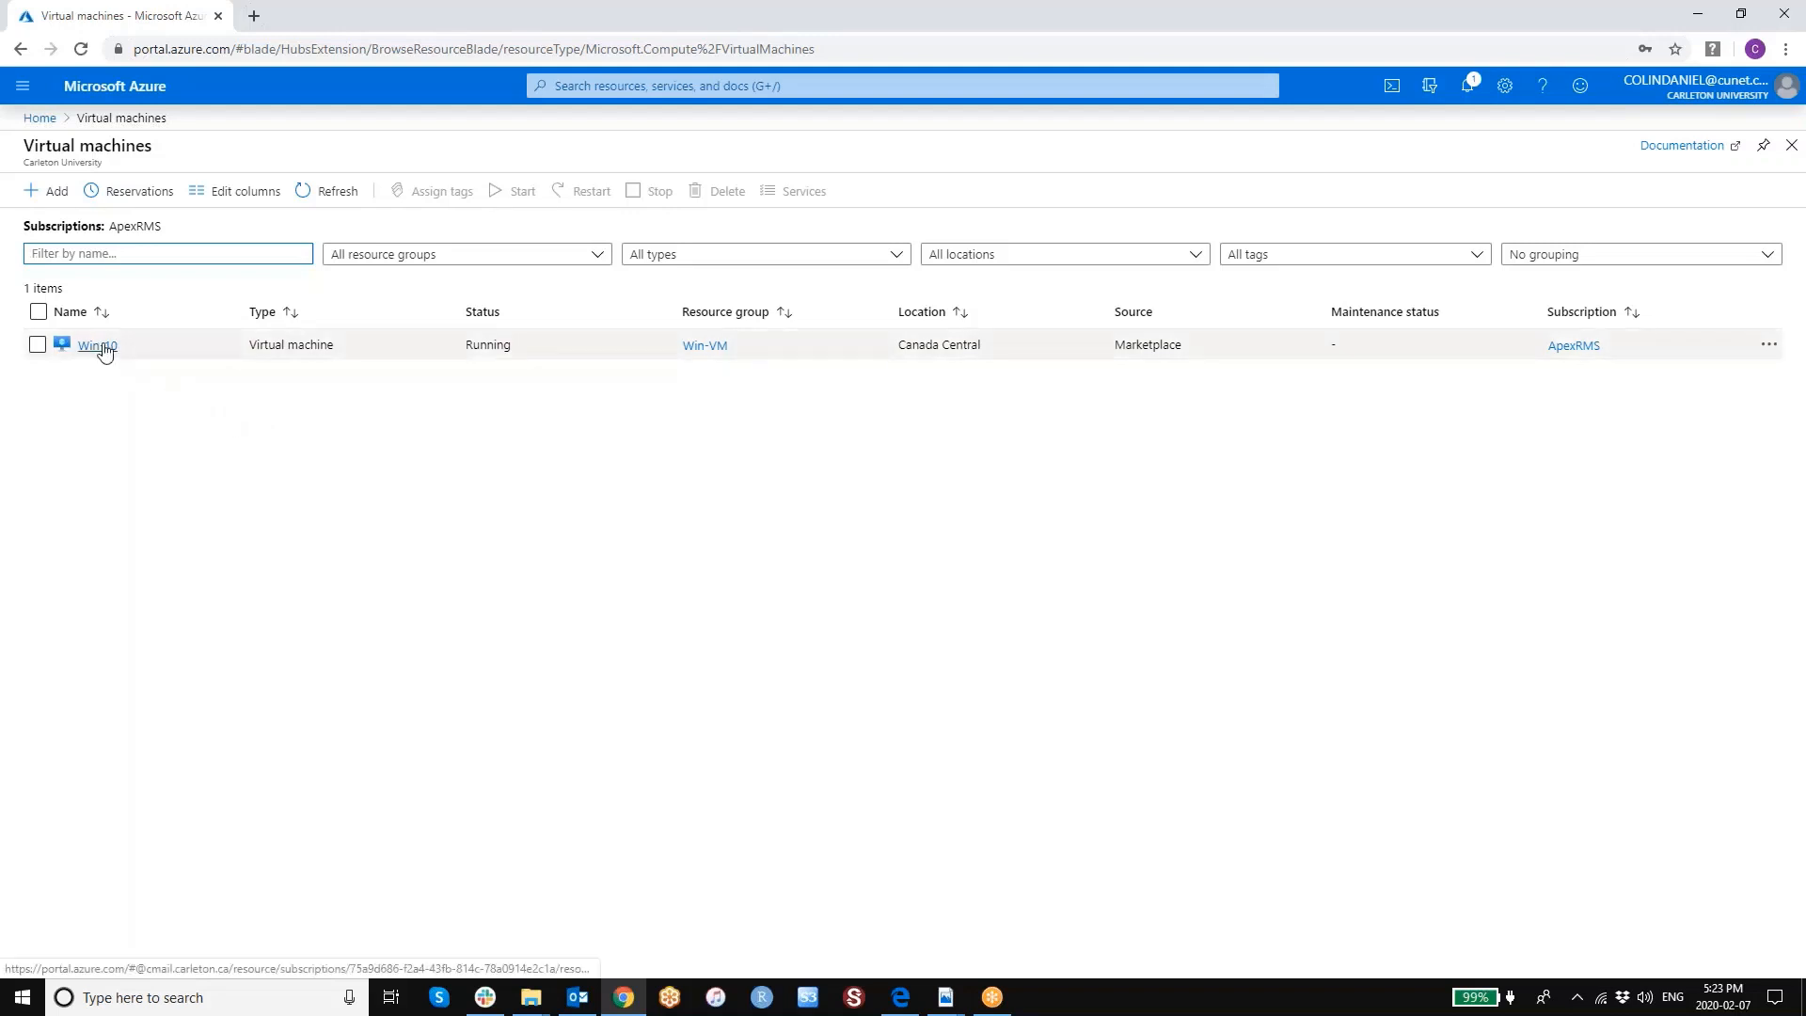
left_click(38, 345)
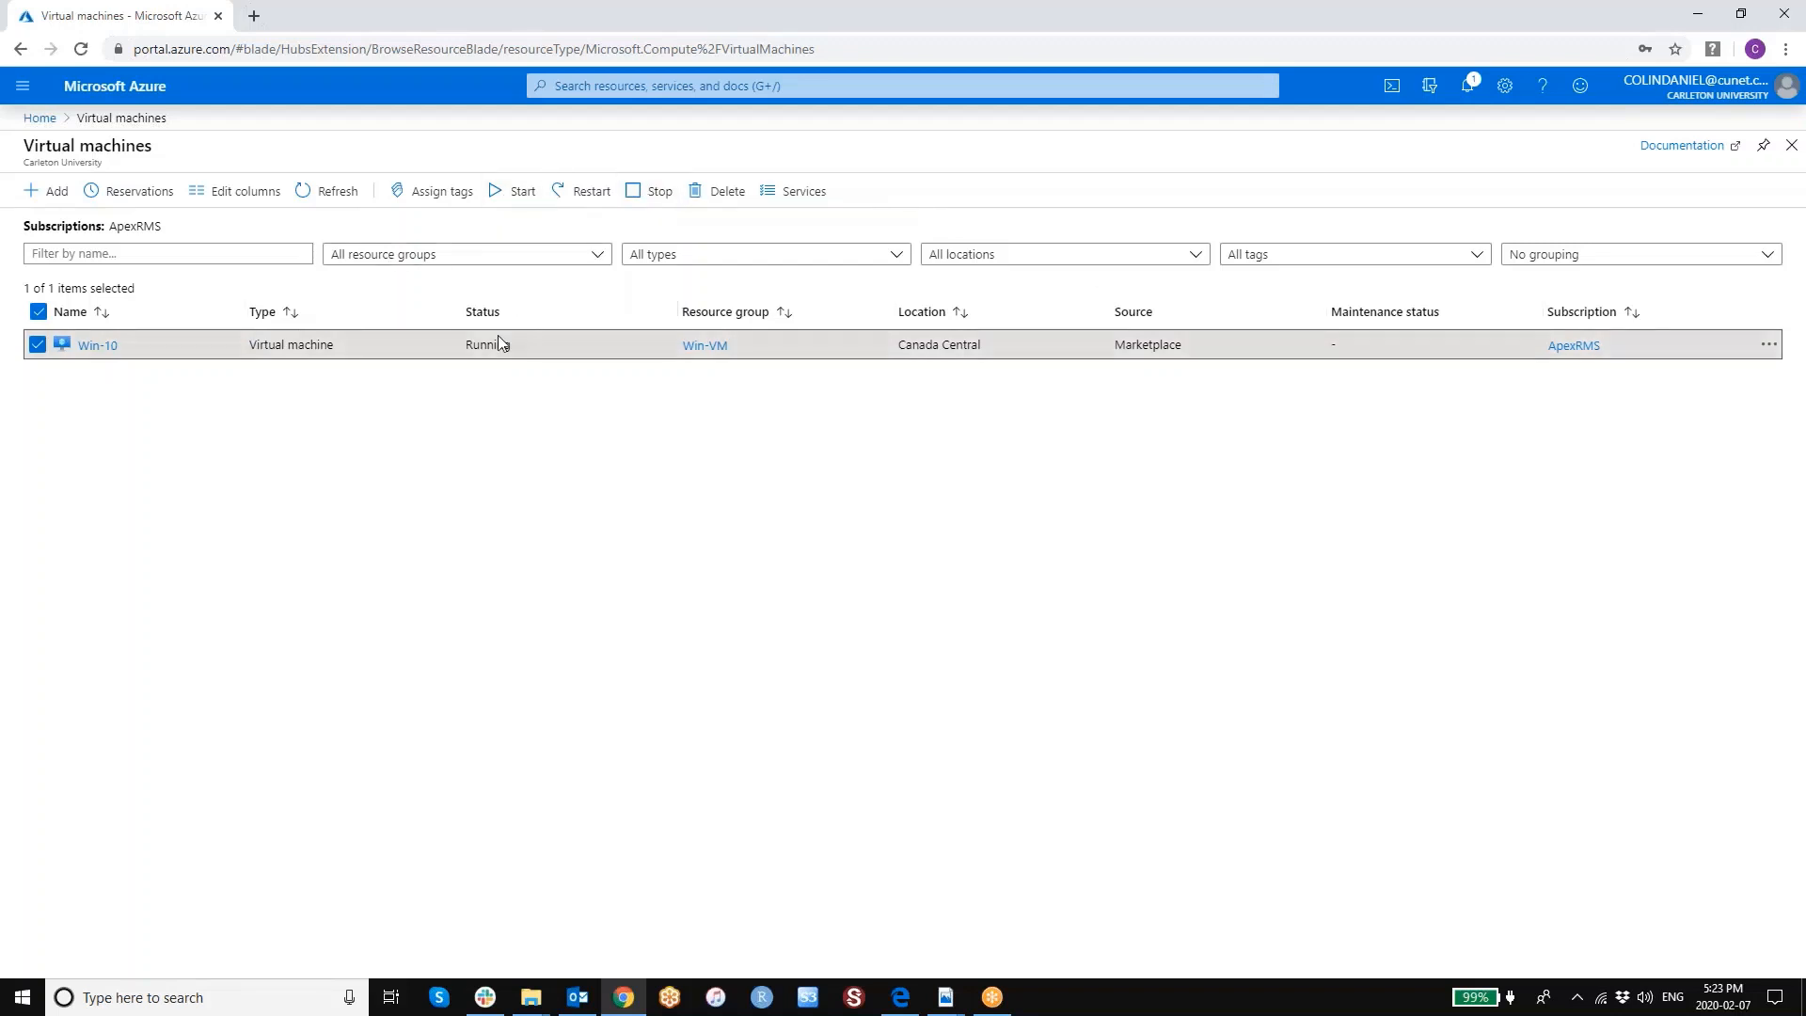
left_click(95, 347)
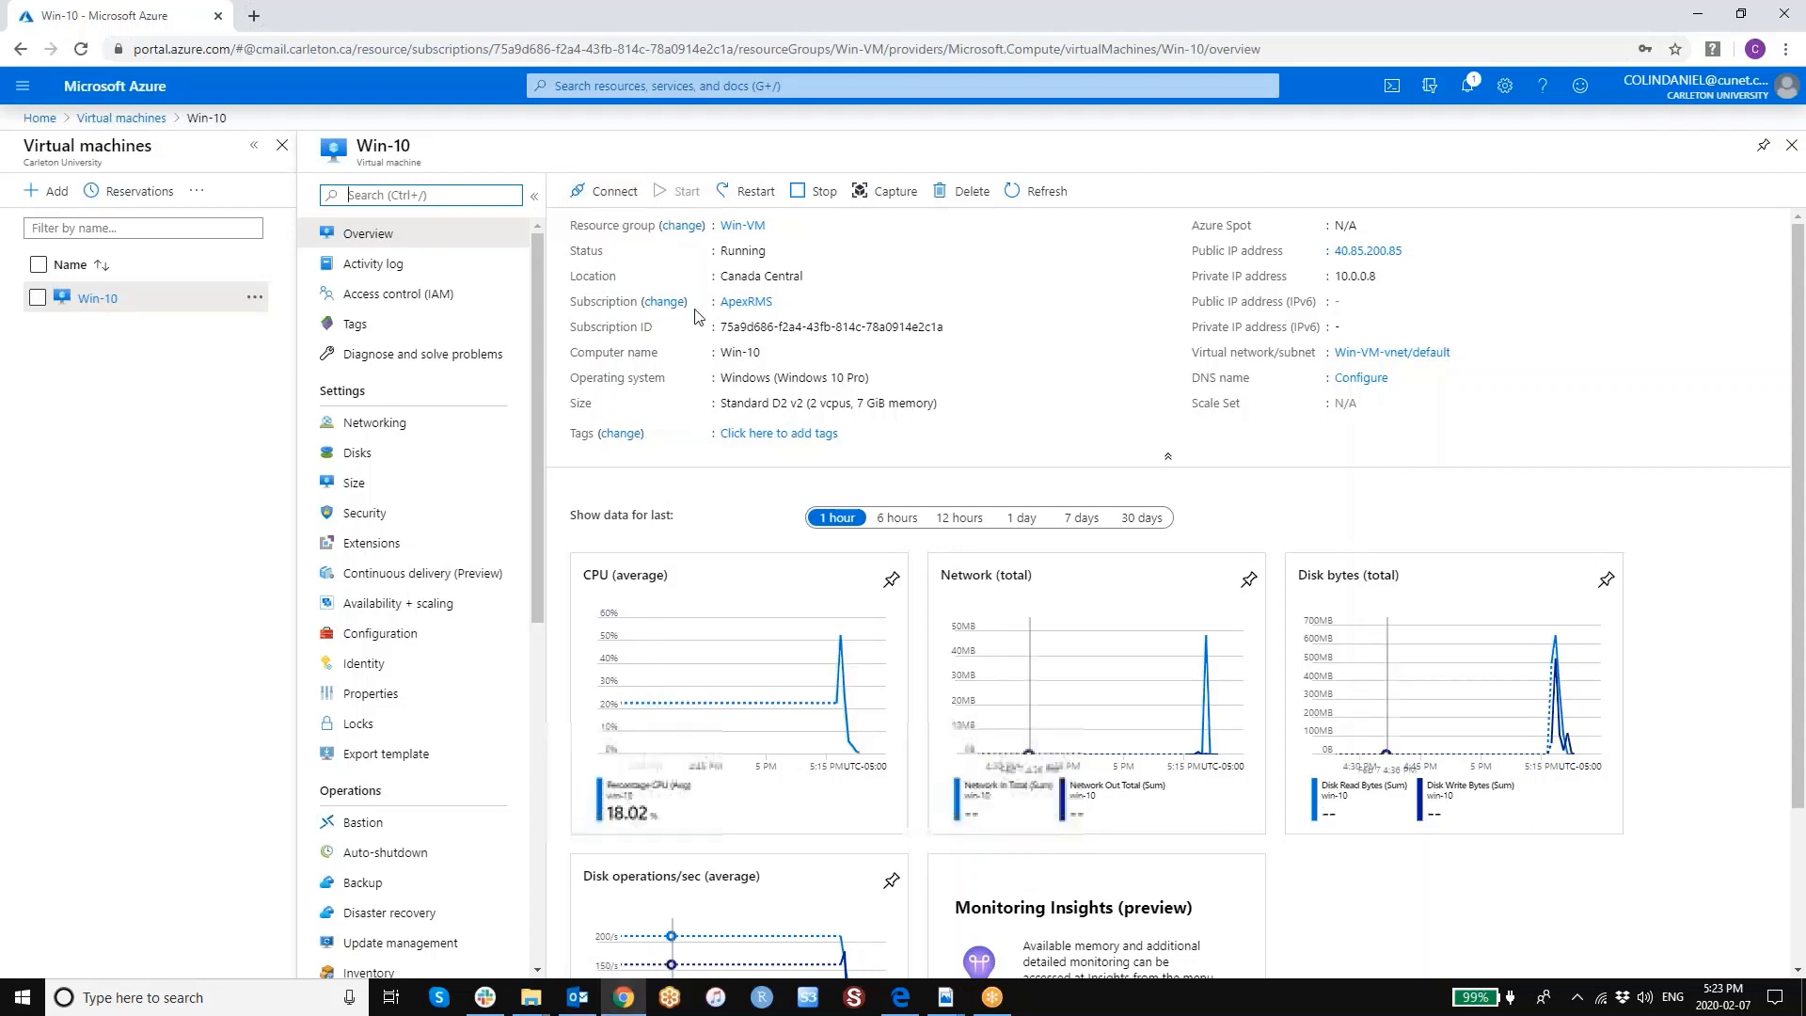
left_click(625, 999)
- Search Google for 'remote desktop mac' in a new Chrome tab
left_click(625, 1000)
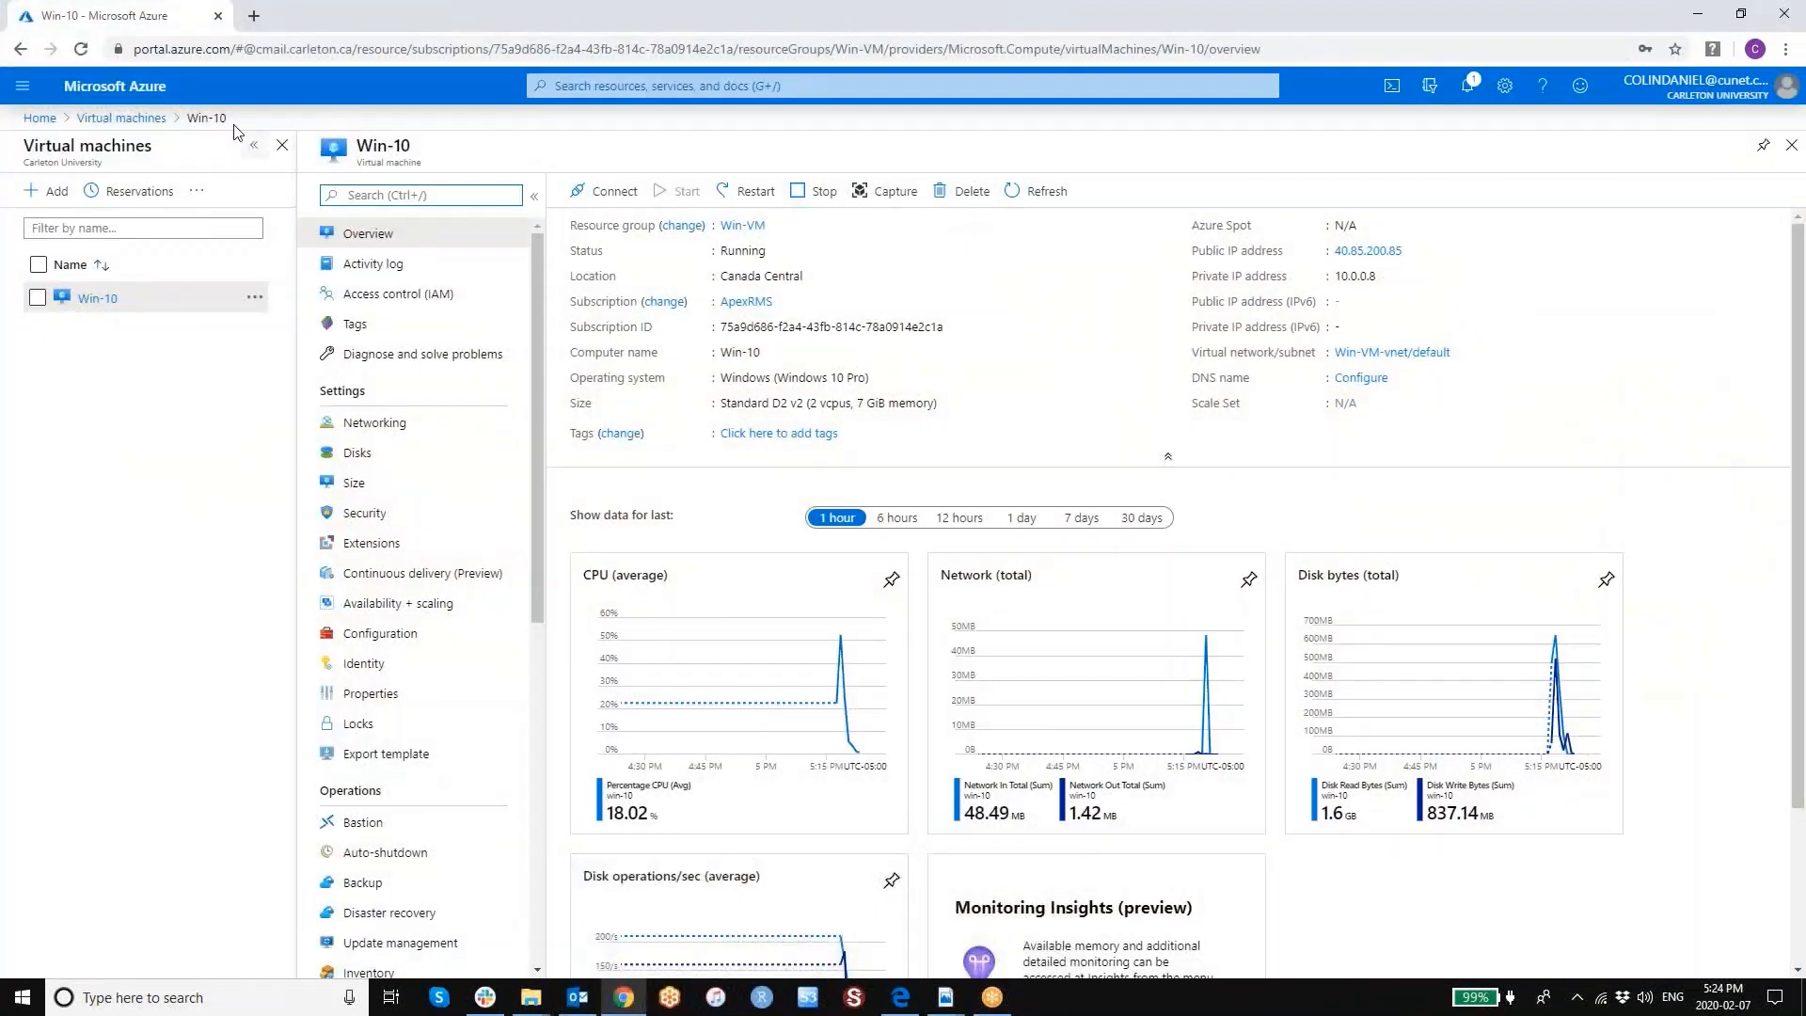
left_click(254, 16)
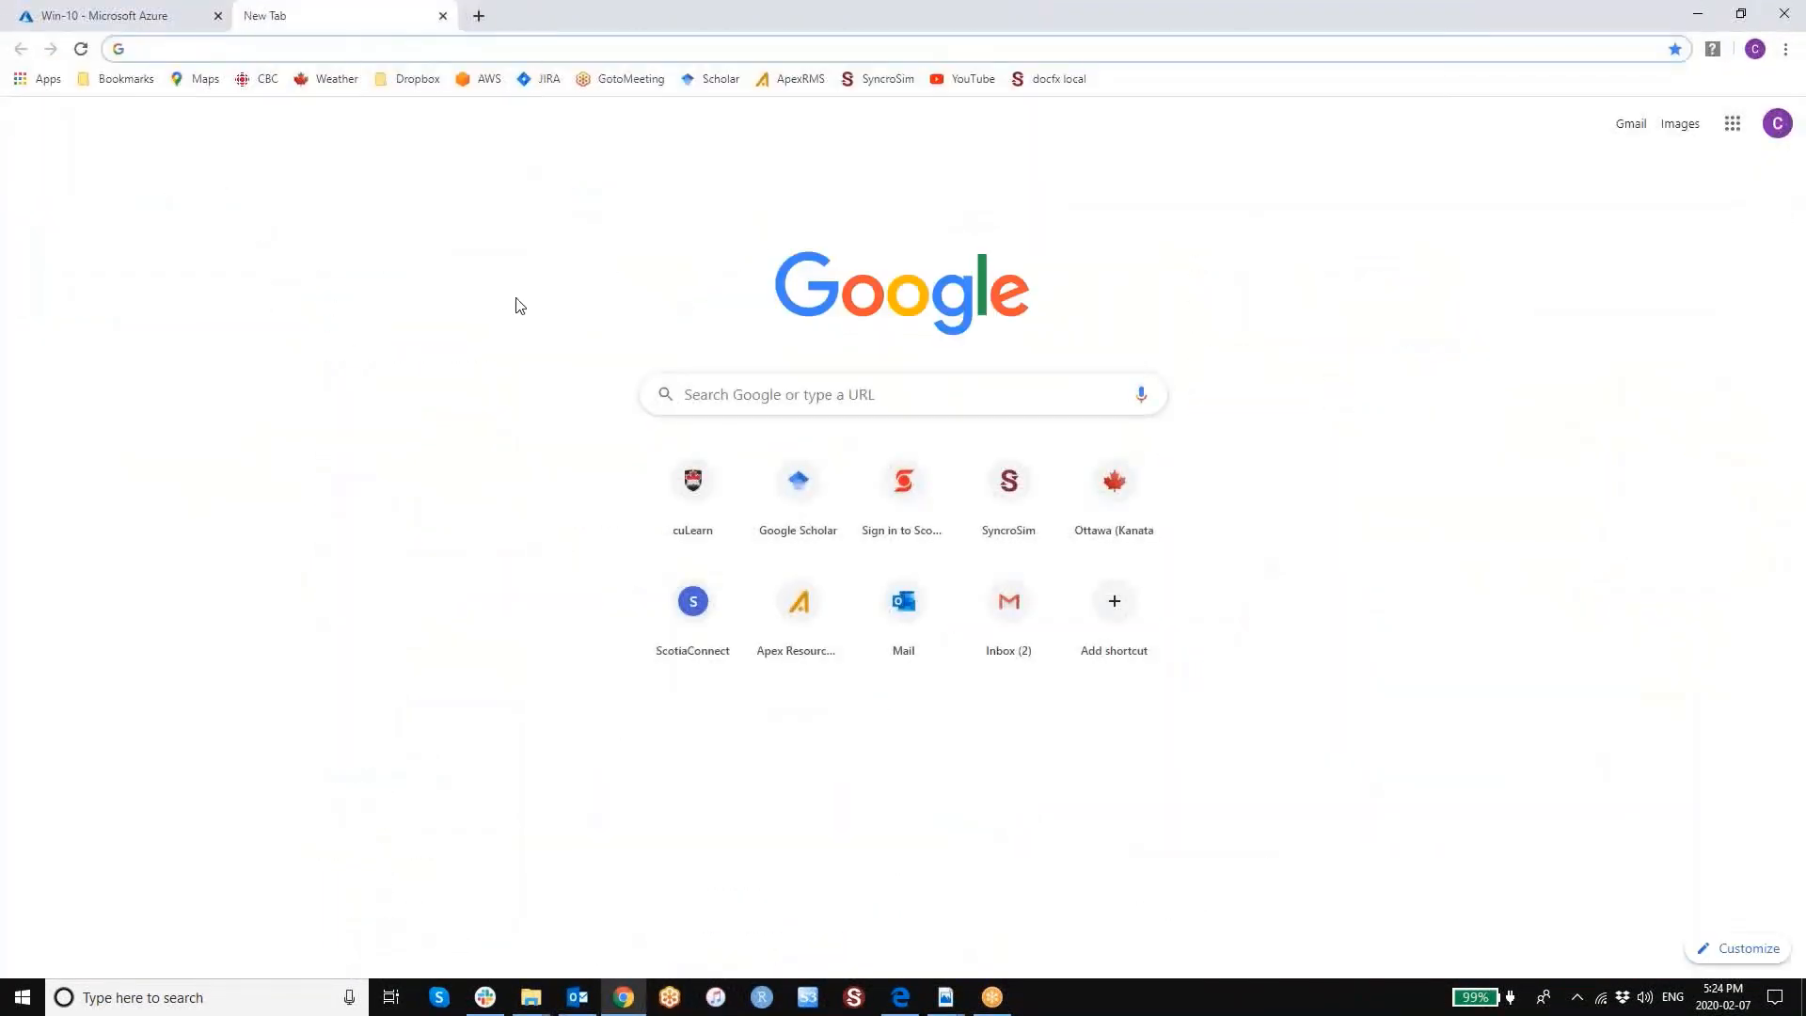
left_click(702, 397)
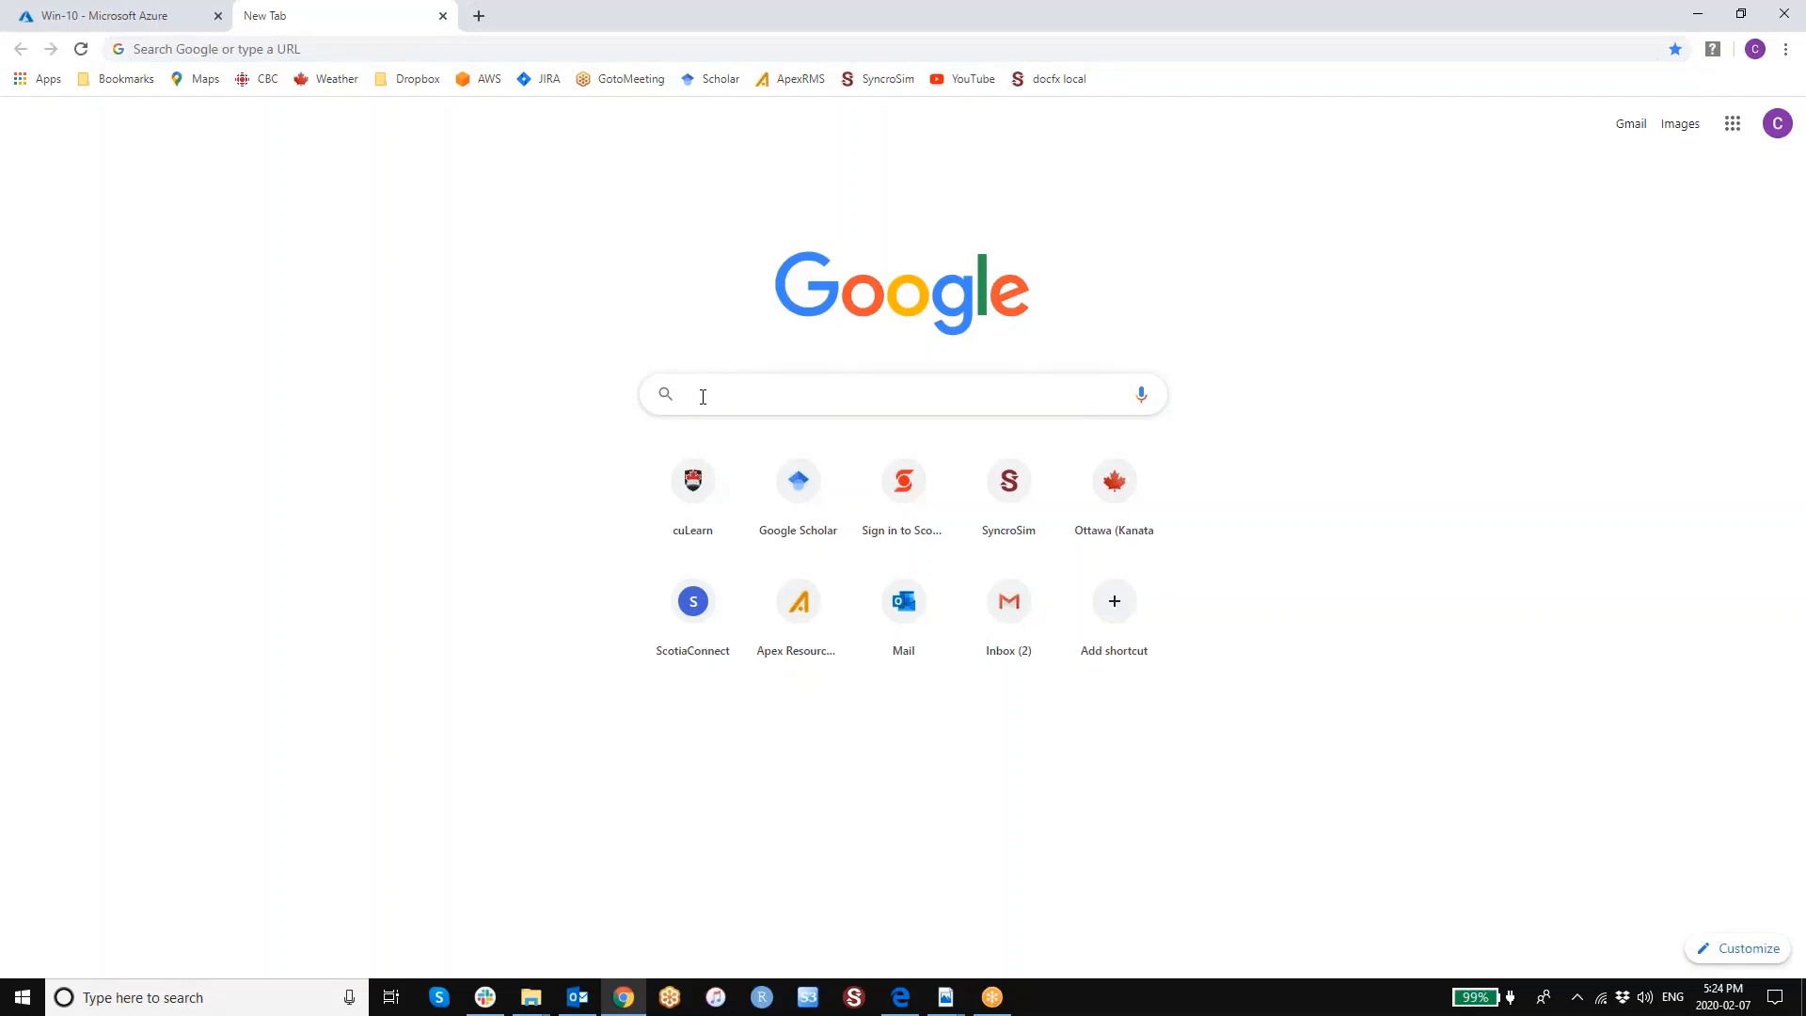
type("remote des")
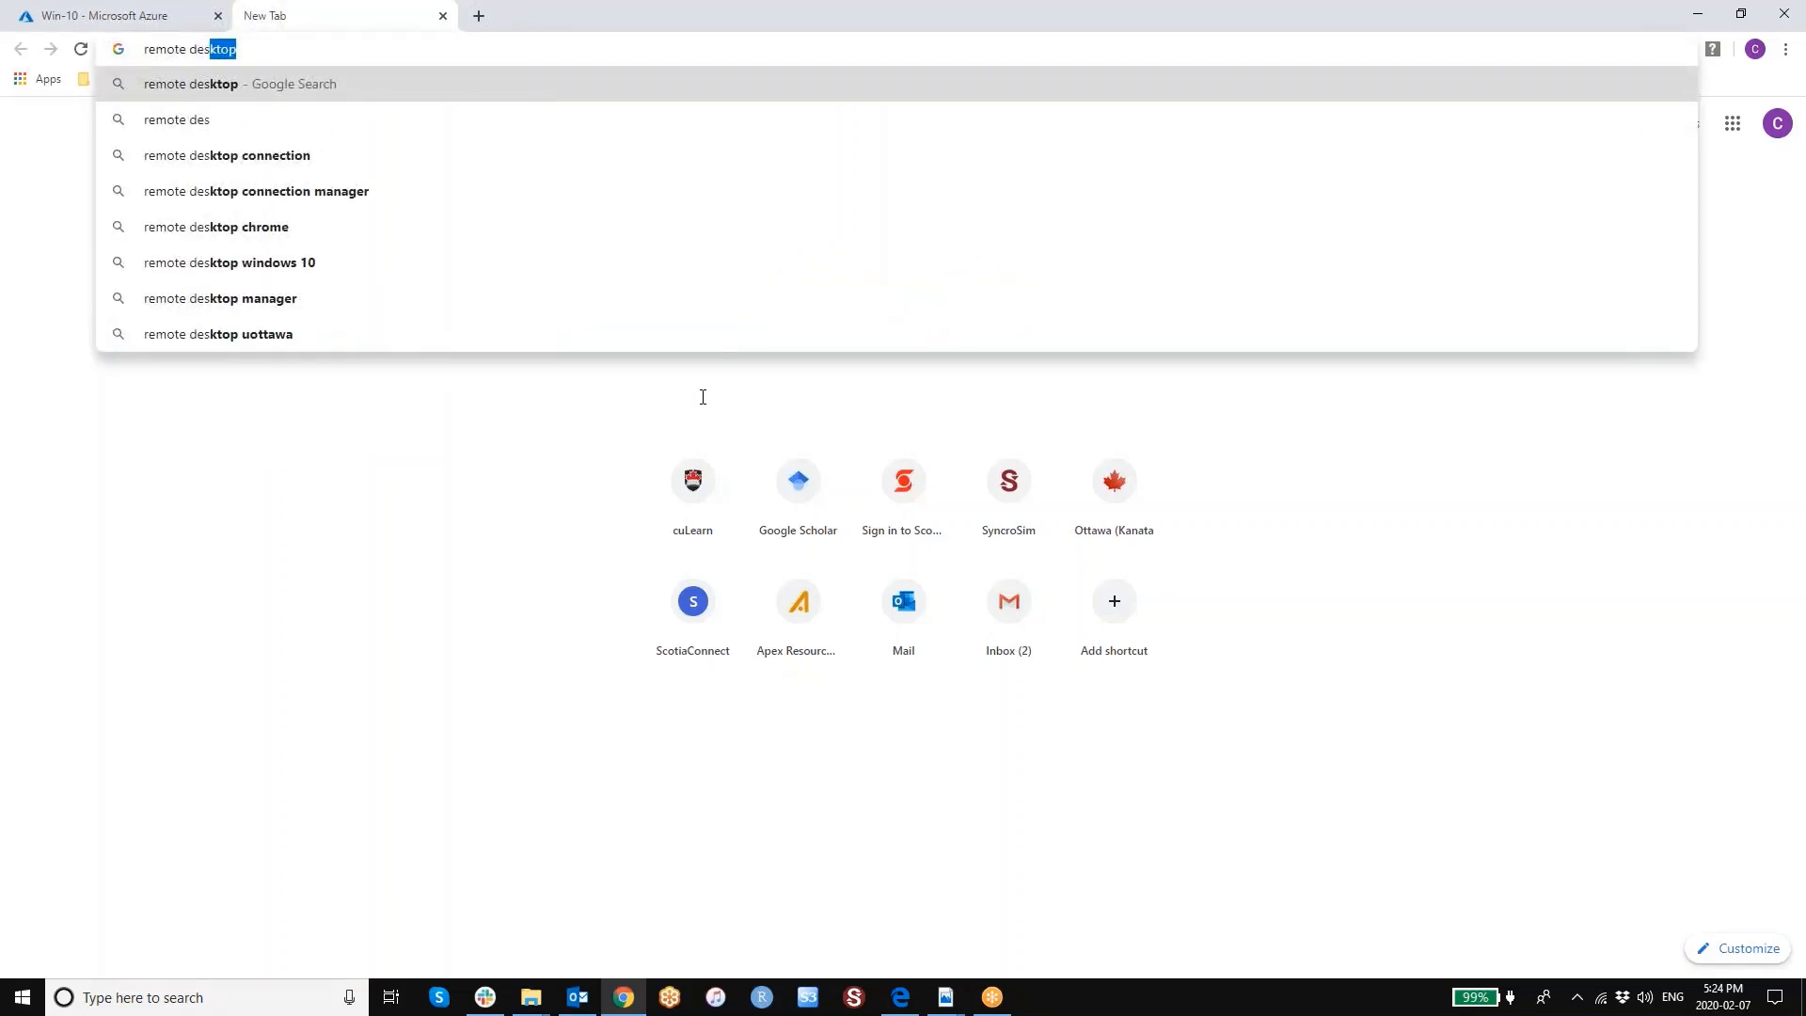
type("ktop mac")
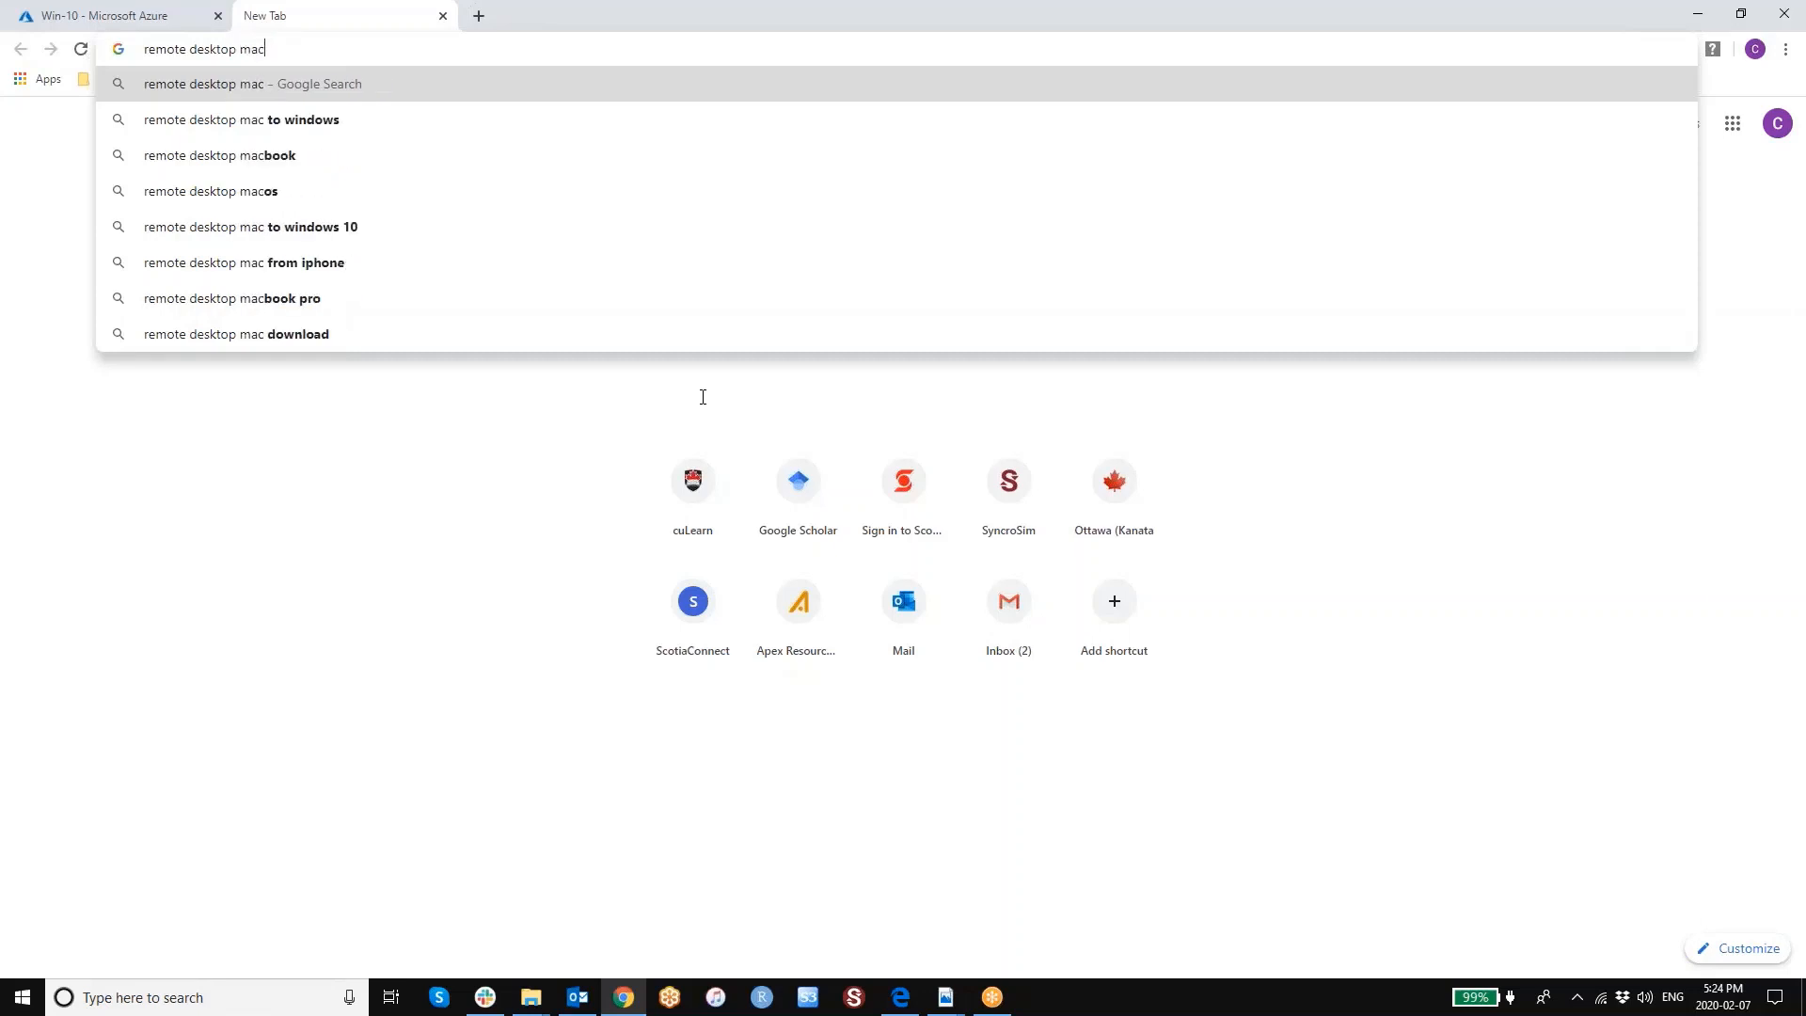
key("Return")
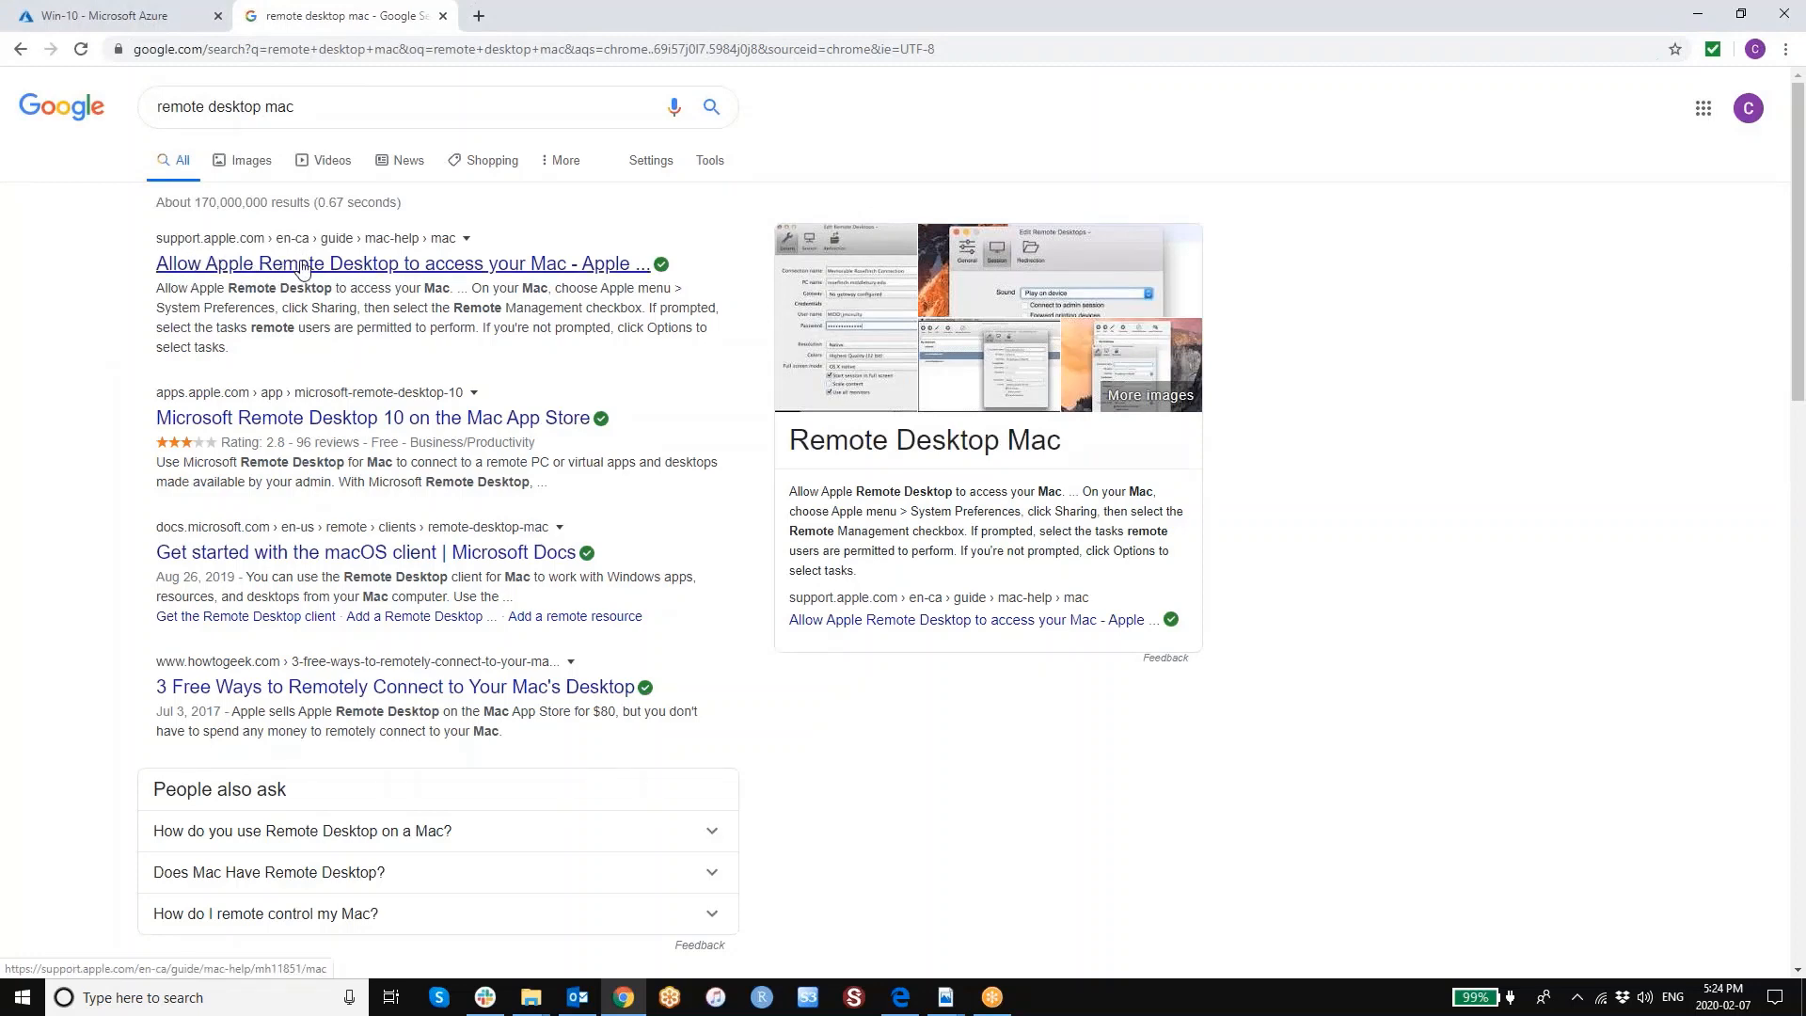
- Browse the free Microsoft Remote Desktop 10 listing on the Mac App Store
left_click(316, 426)
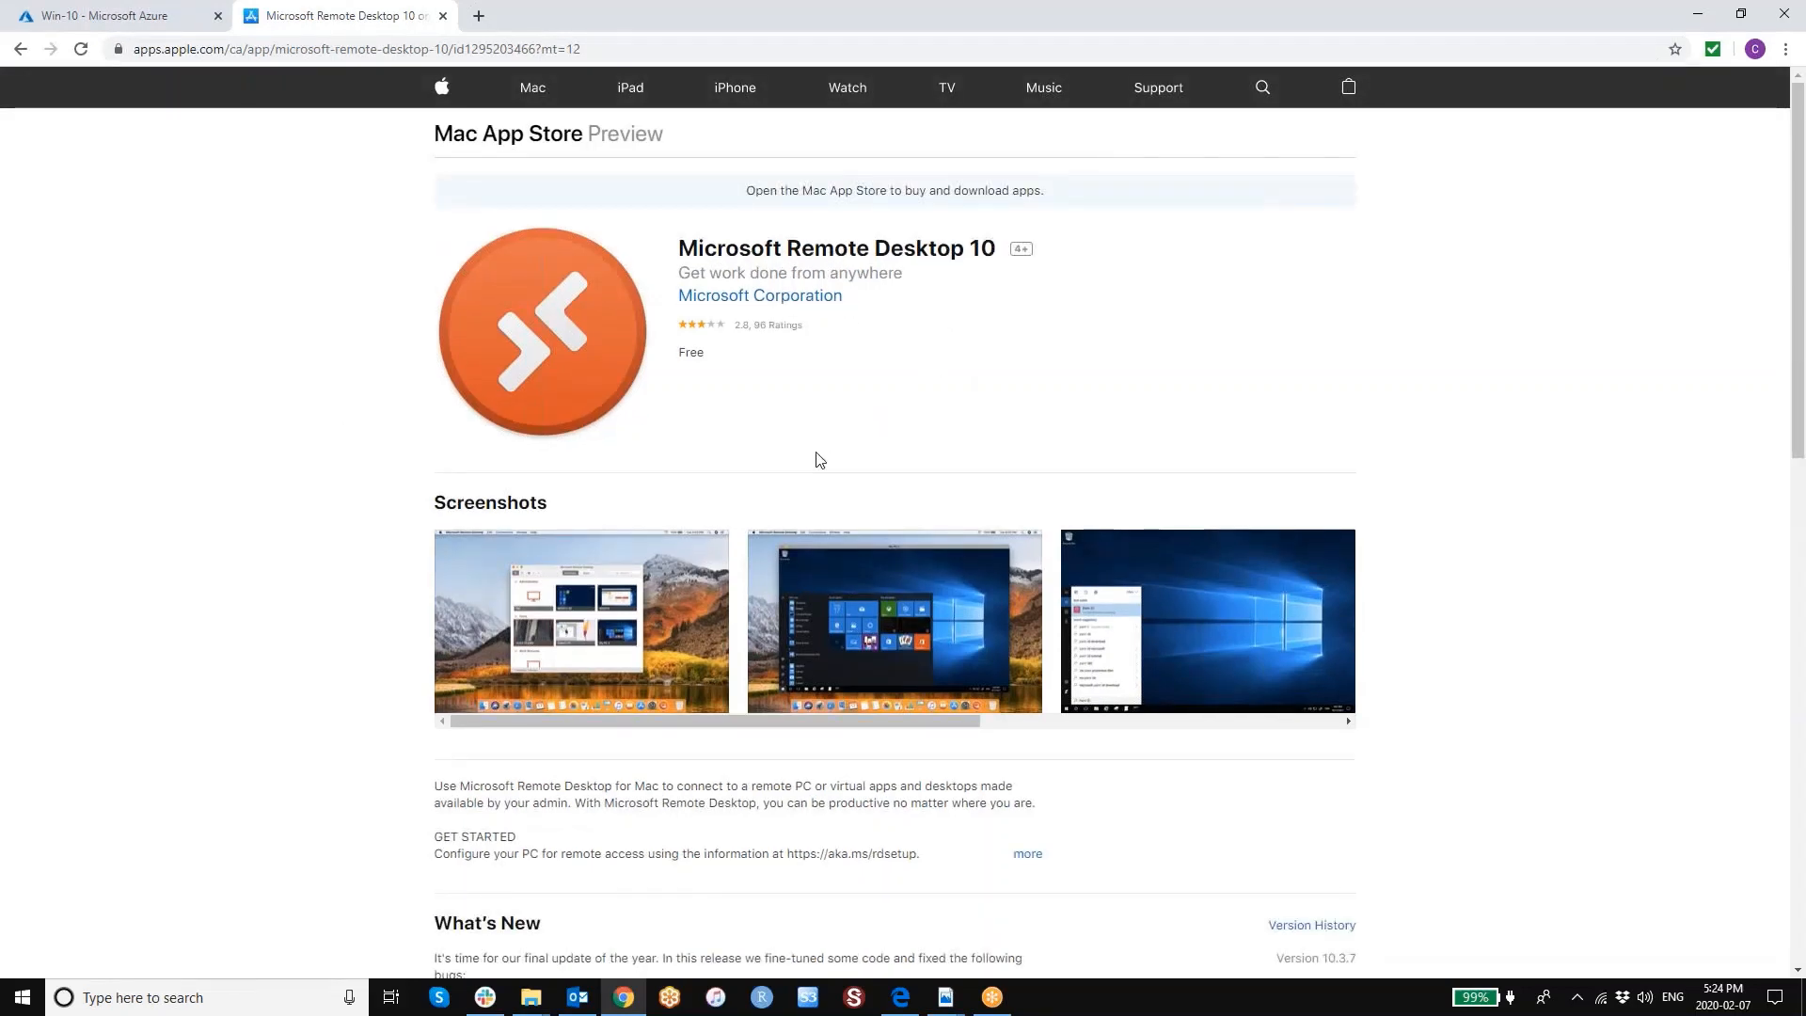
scroll(475, 484, "down", 7)
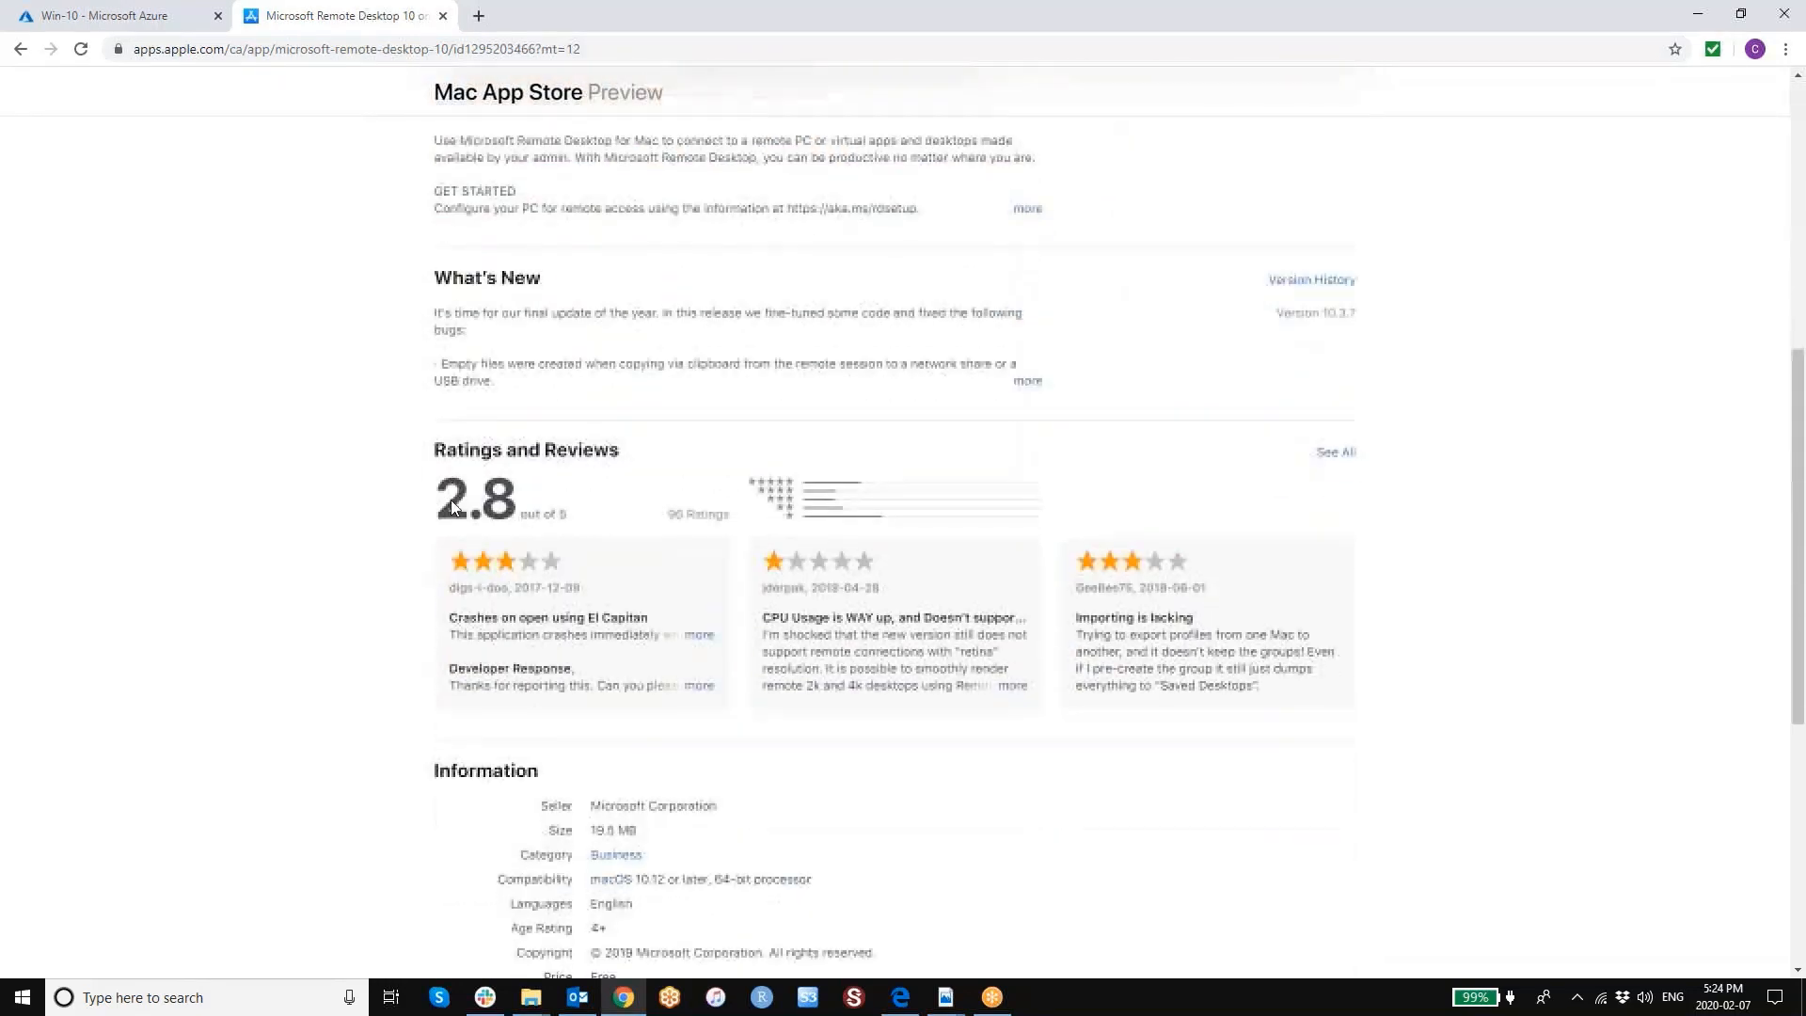
scroll(450, 499, "down", 6)
scroll(450, 500, "up", 8)
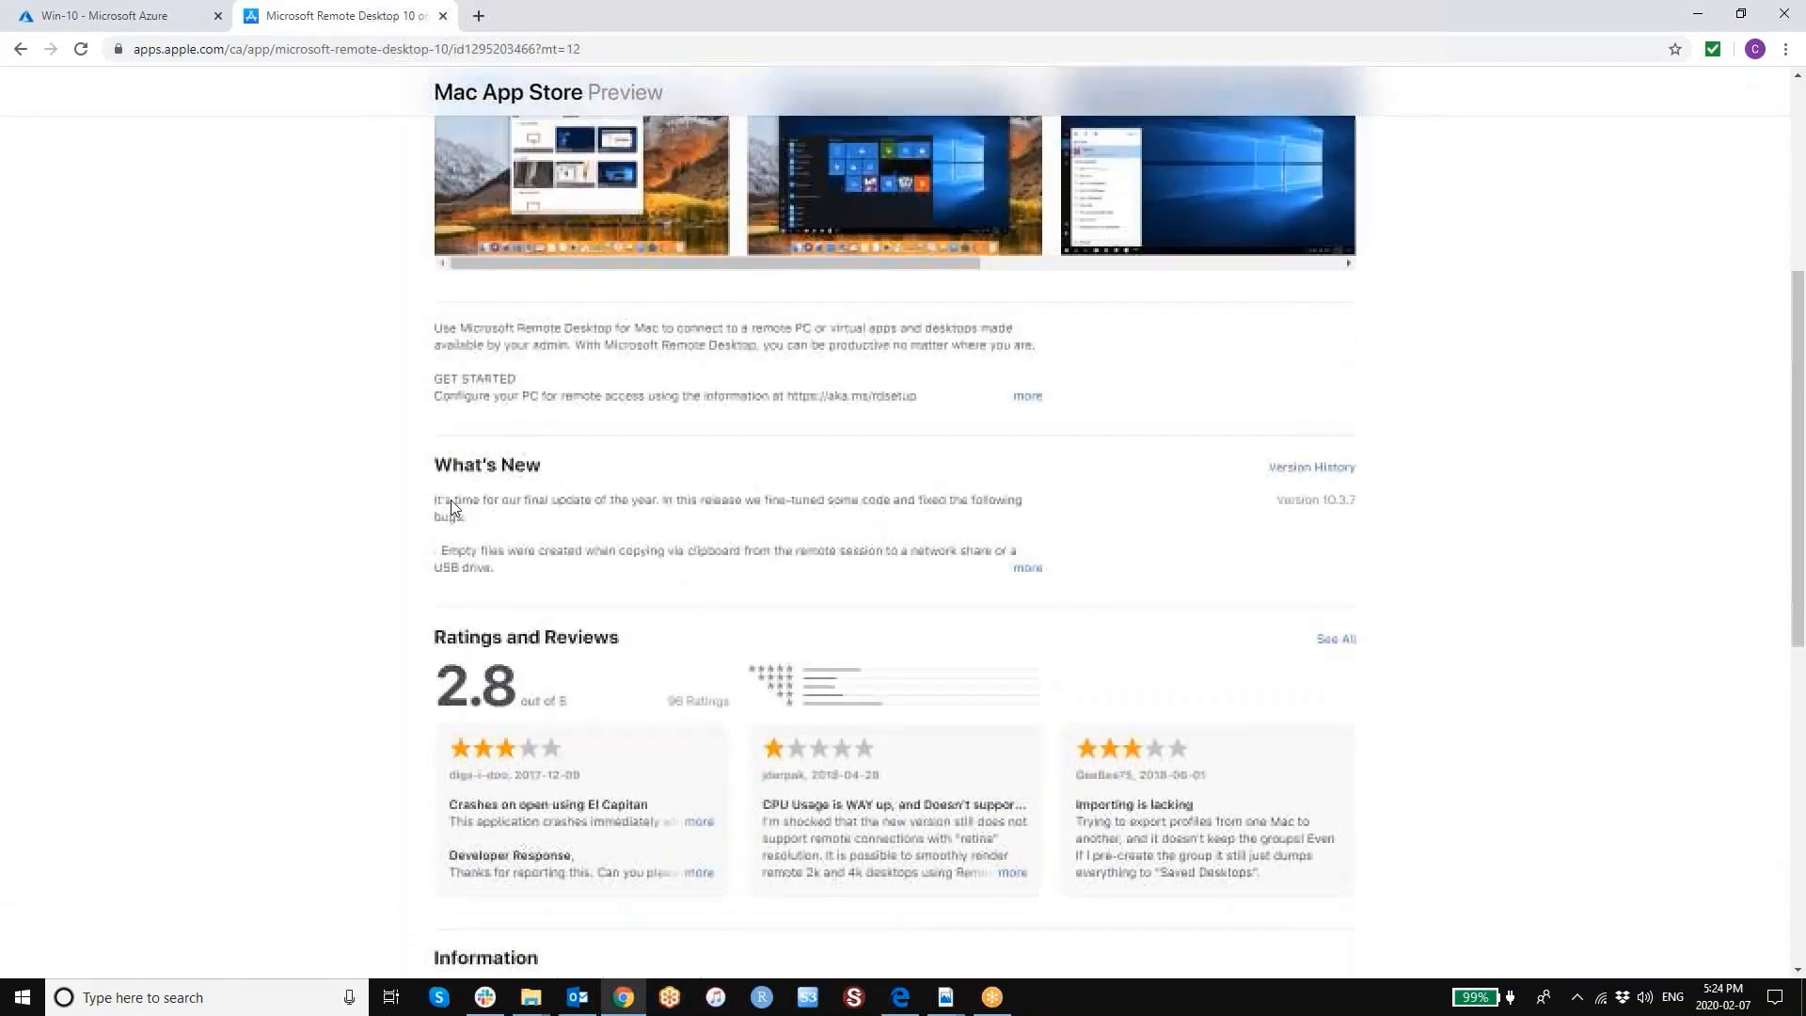
scroll(449, 500, "up", 5)
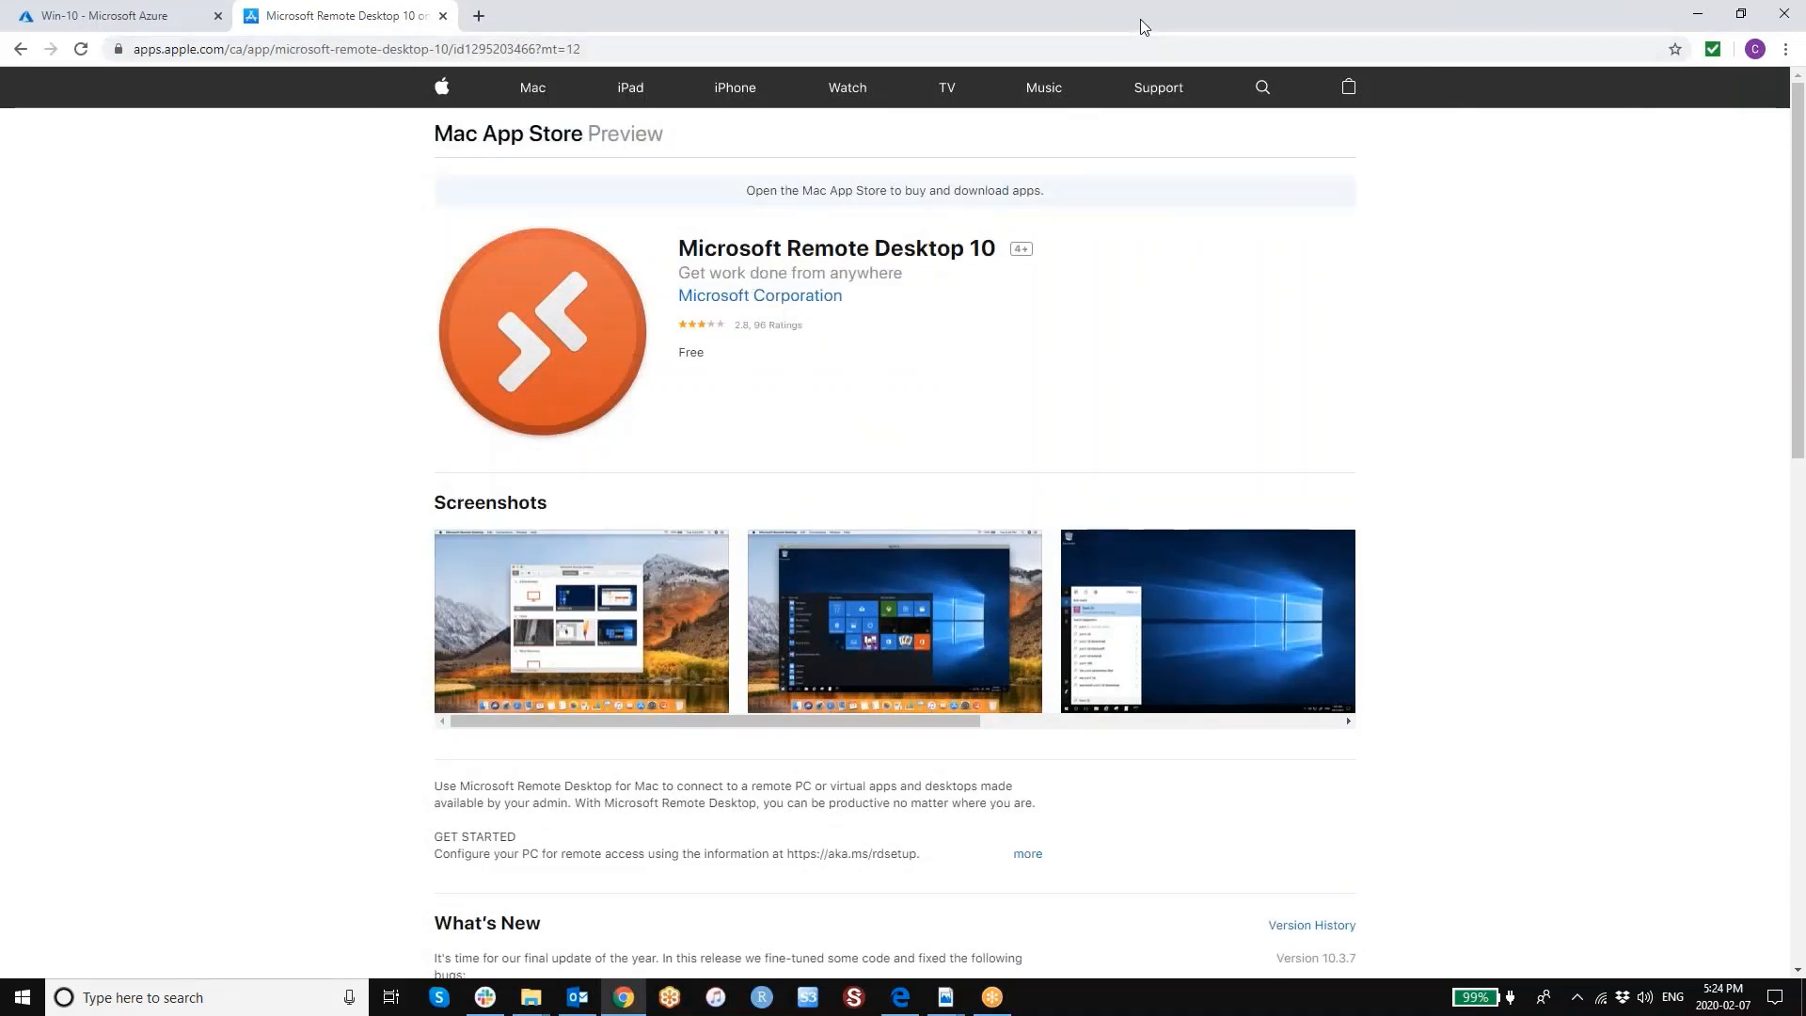
left_click_drag(1140, 19, 987, 126)
- Return to the Win-10 Azure tab in a maximized browser and open its RDP connection panel
left_click(681, 126)
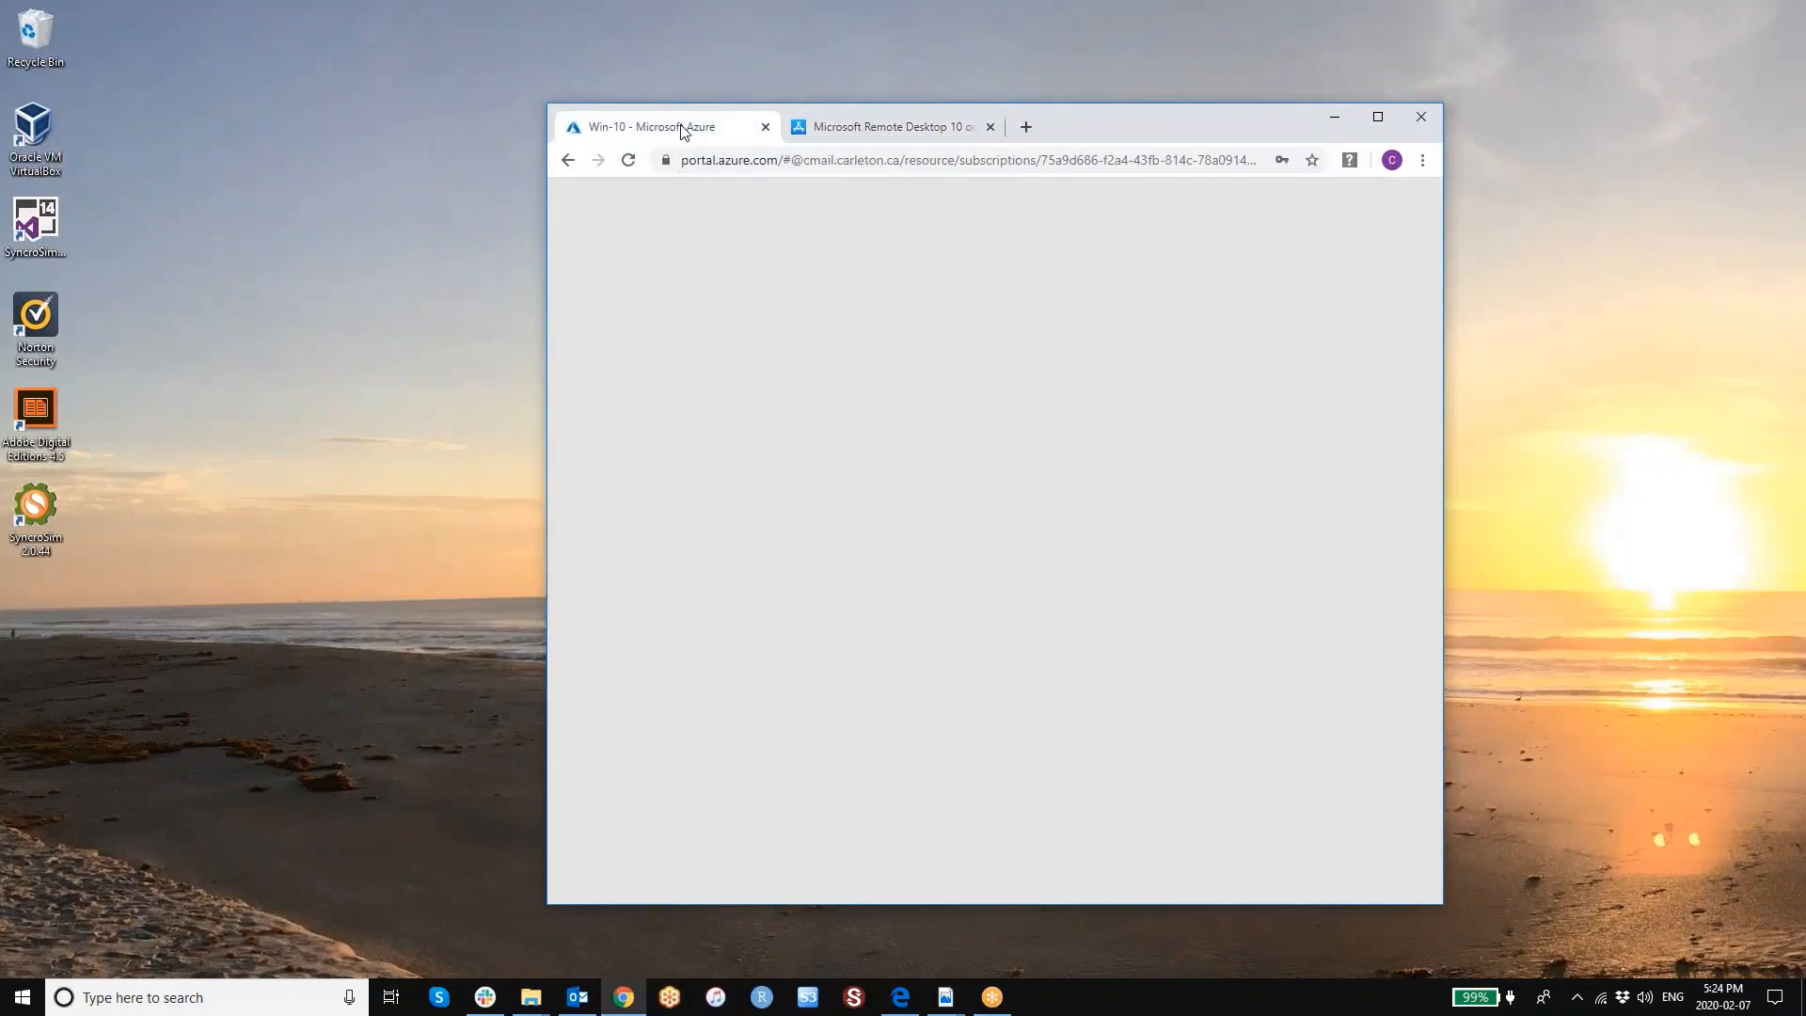
left_click(1375, 118)
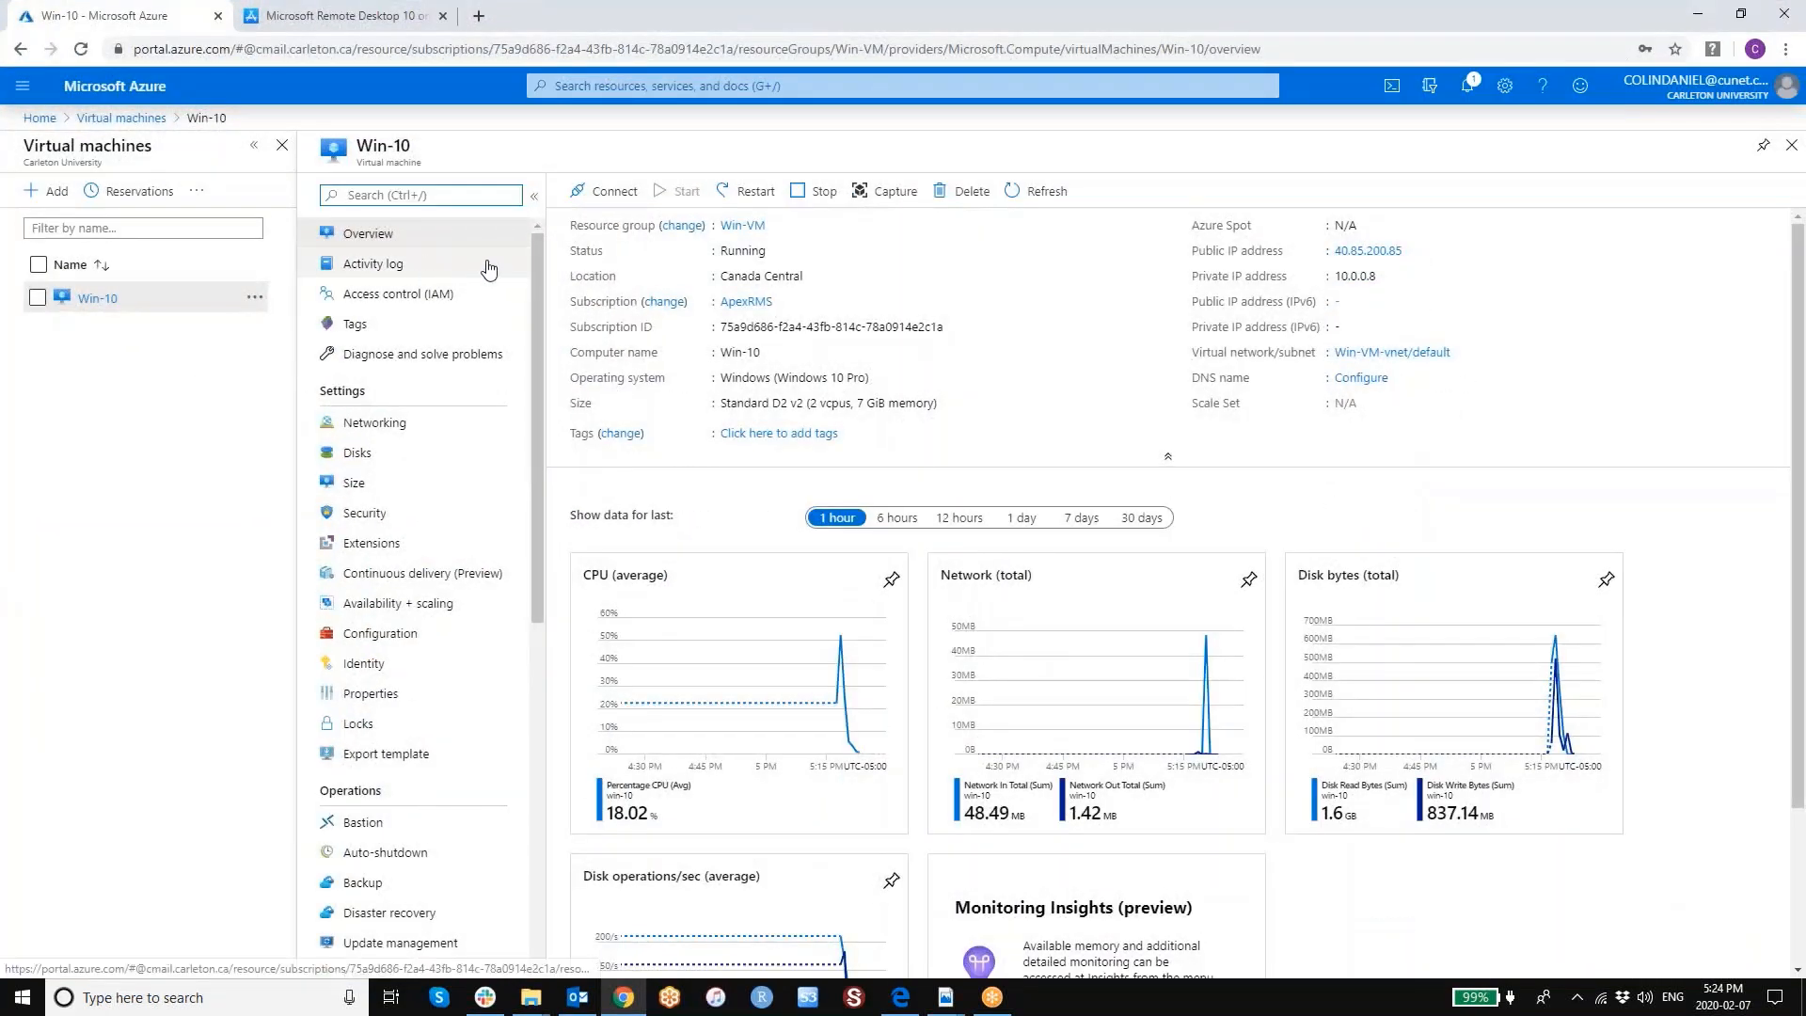
left_click(617, 201)
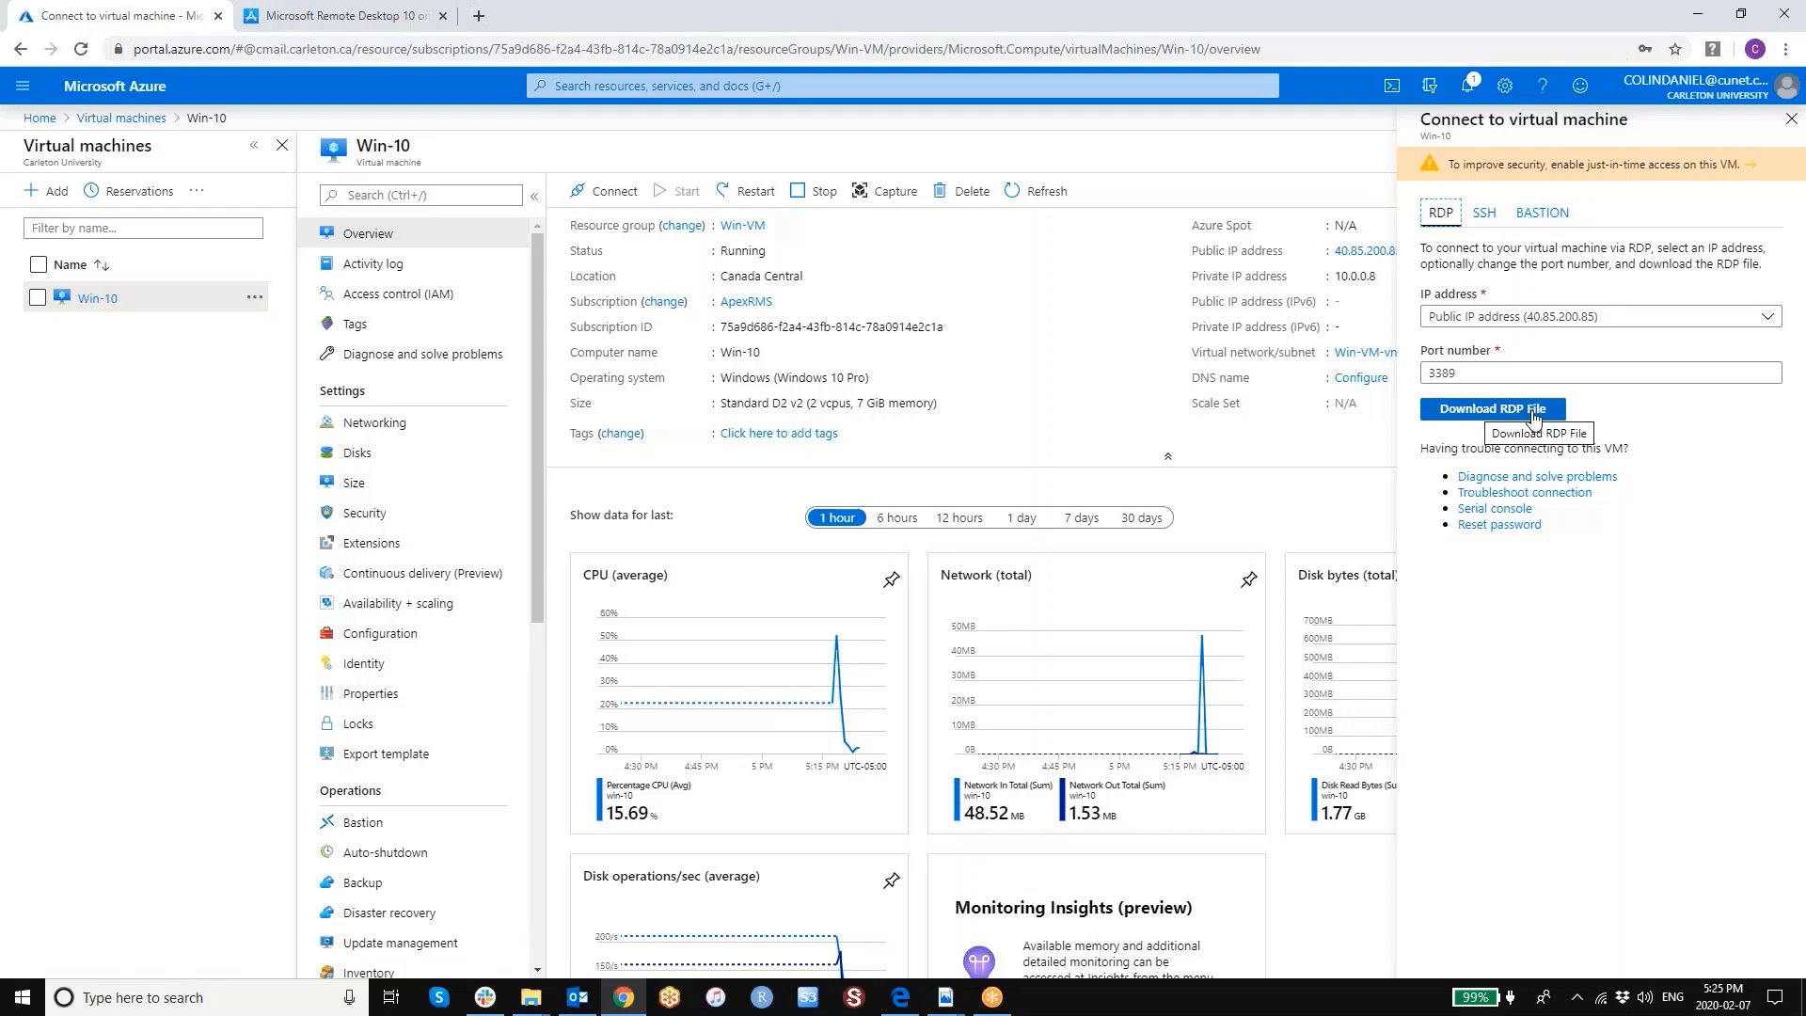
- Download the Win-10.rdp file from the Connect panel's RDP tab
left_click(1501, 411)
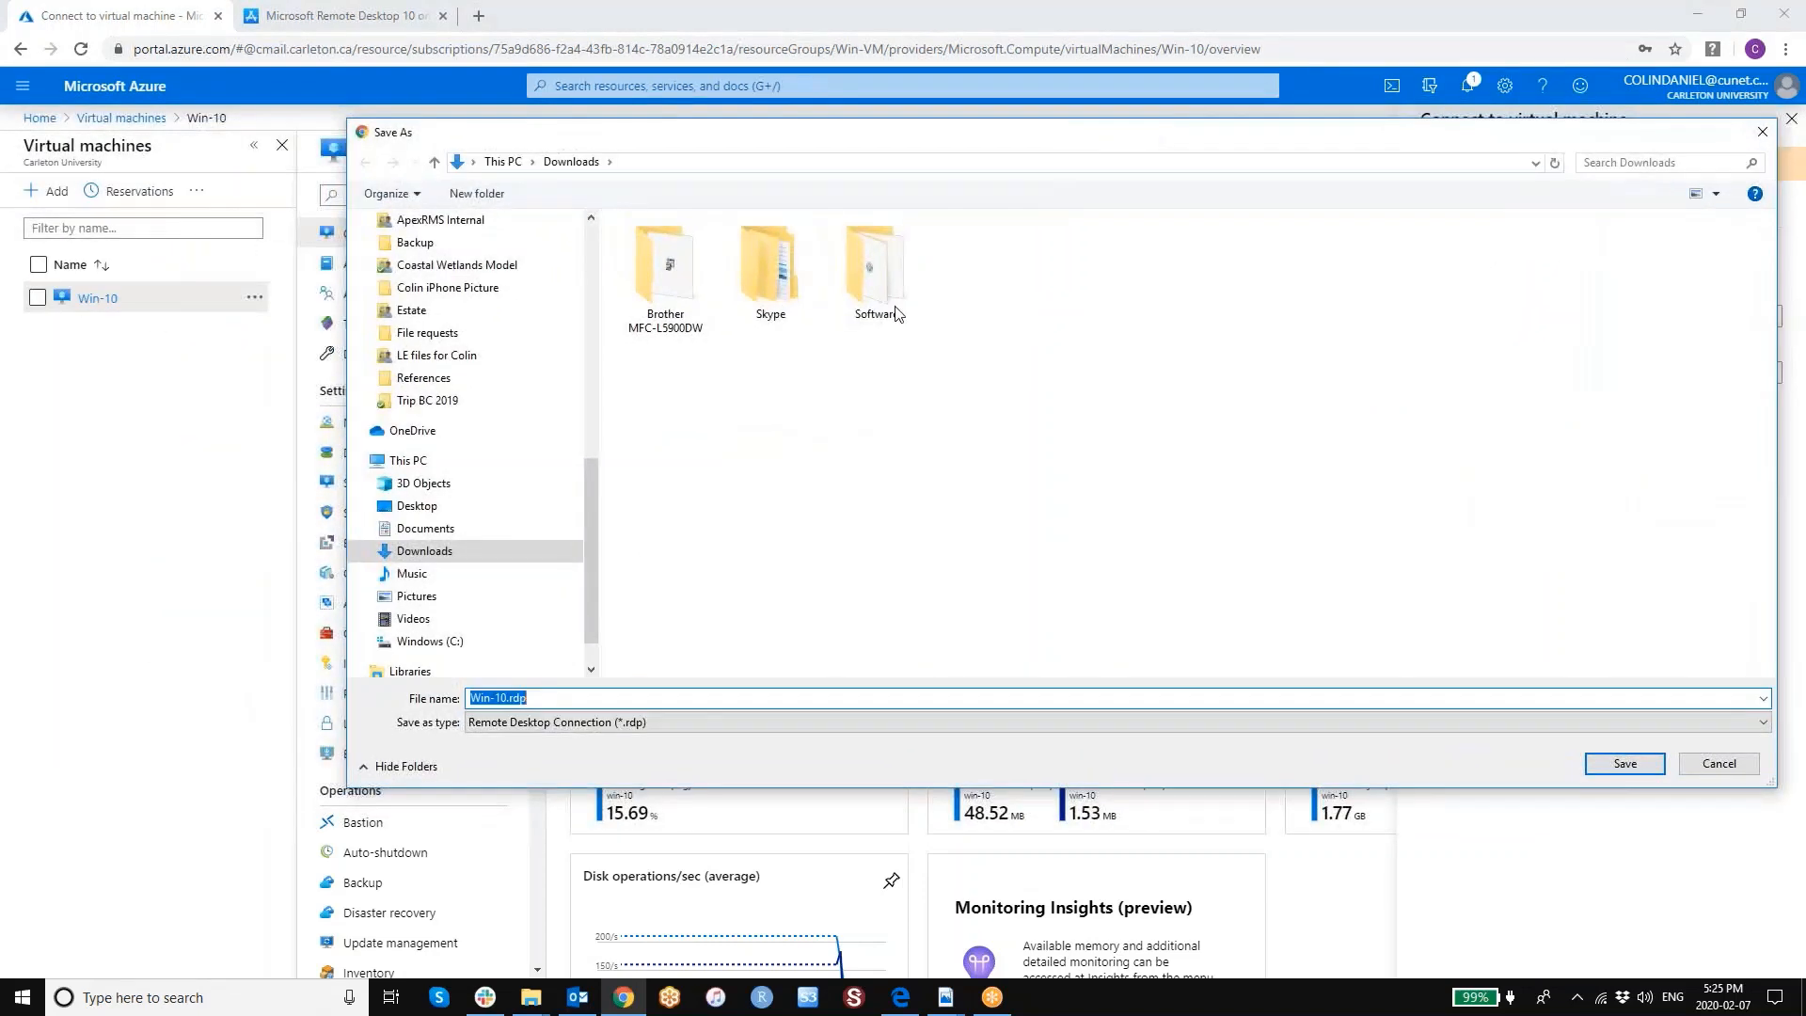
- Save Win-10.rdp to Documents and launch it
left_click_drag(591, 527, 584, 273)
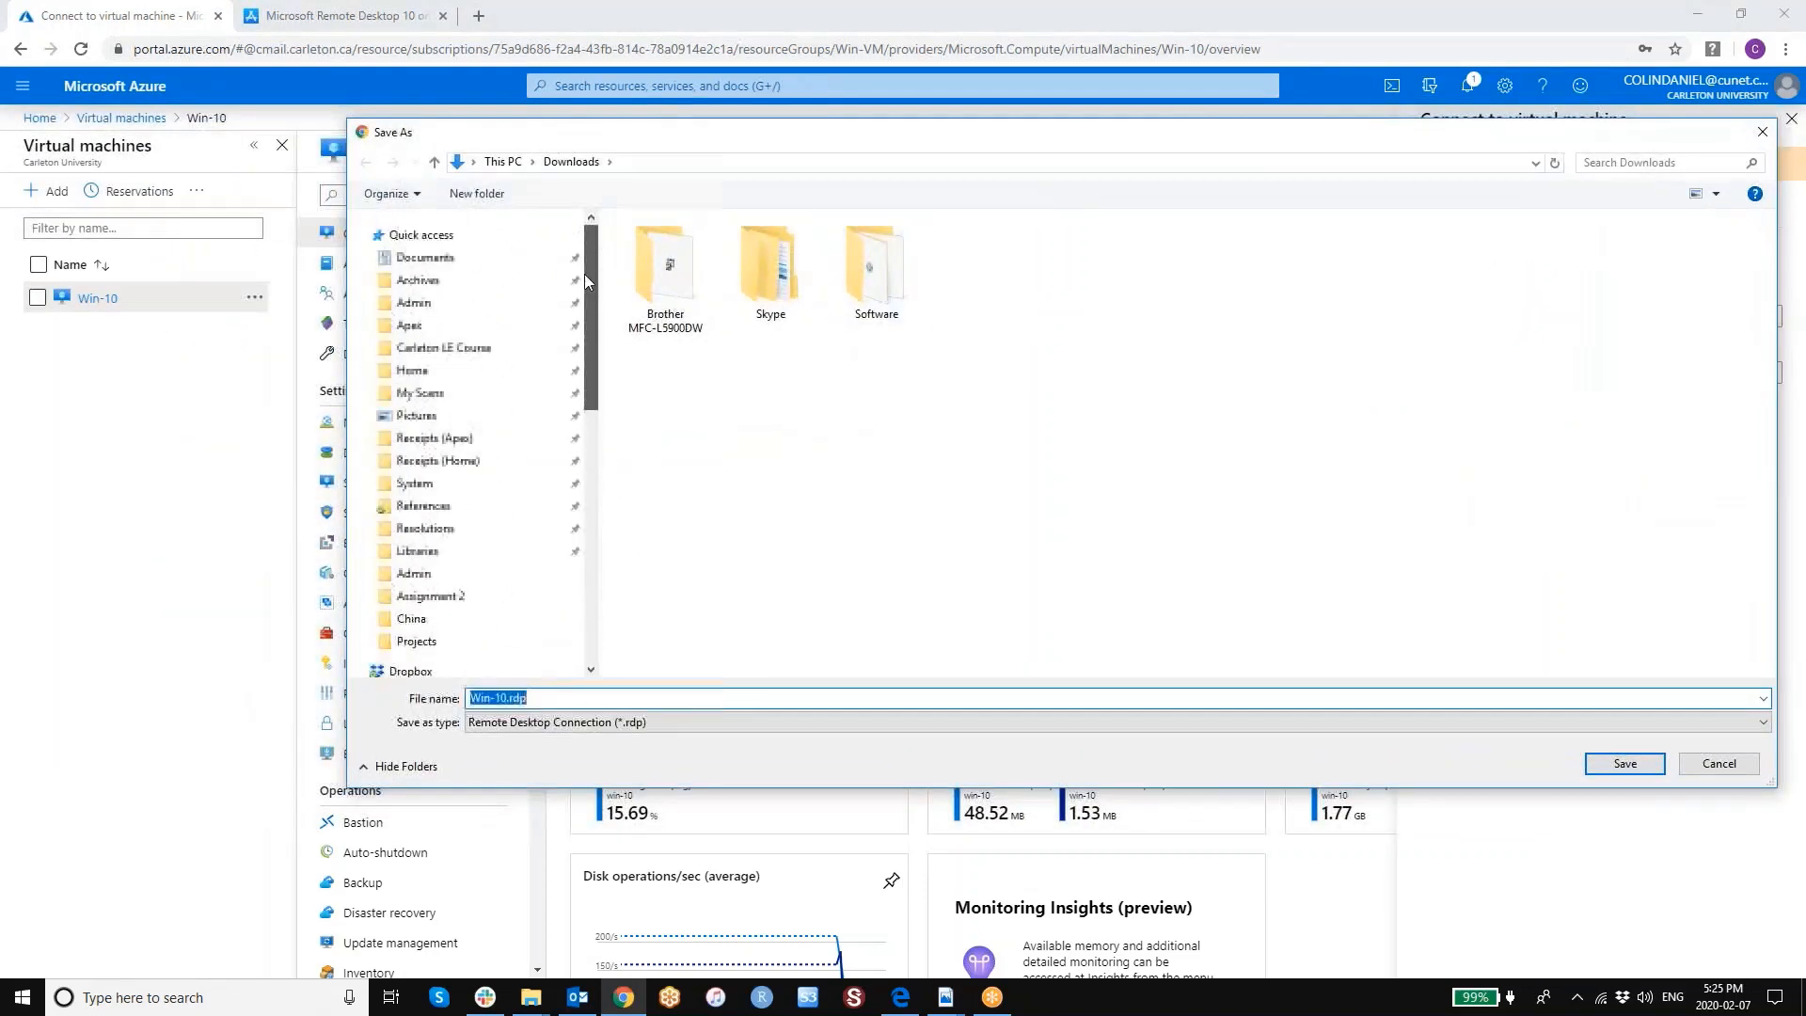
left_click(411, 260)
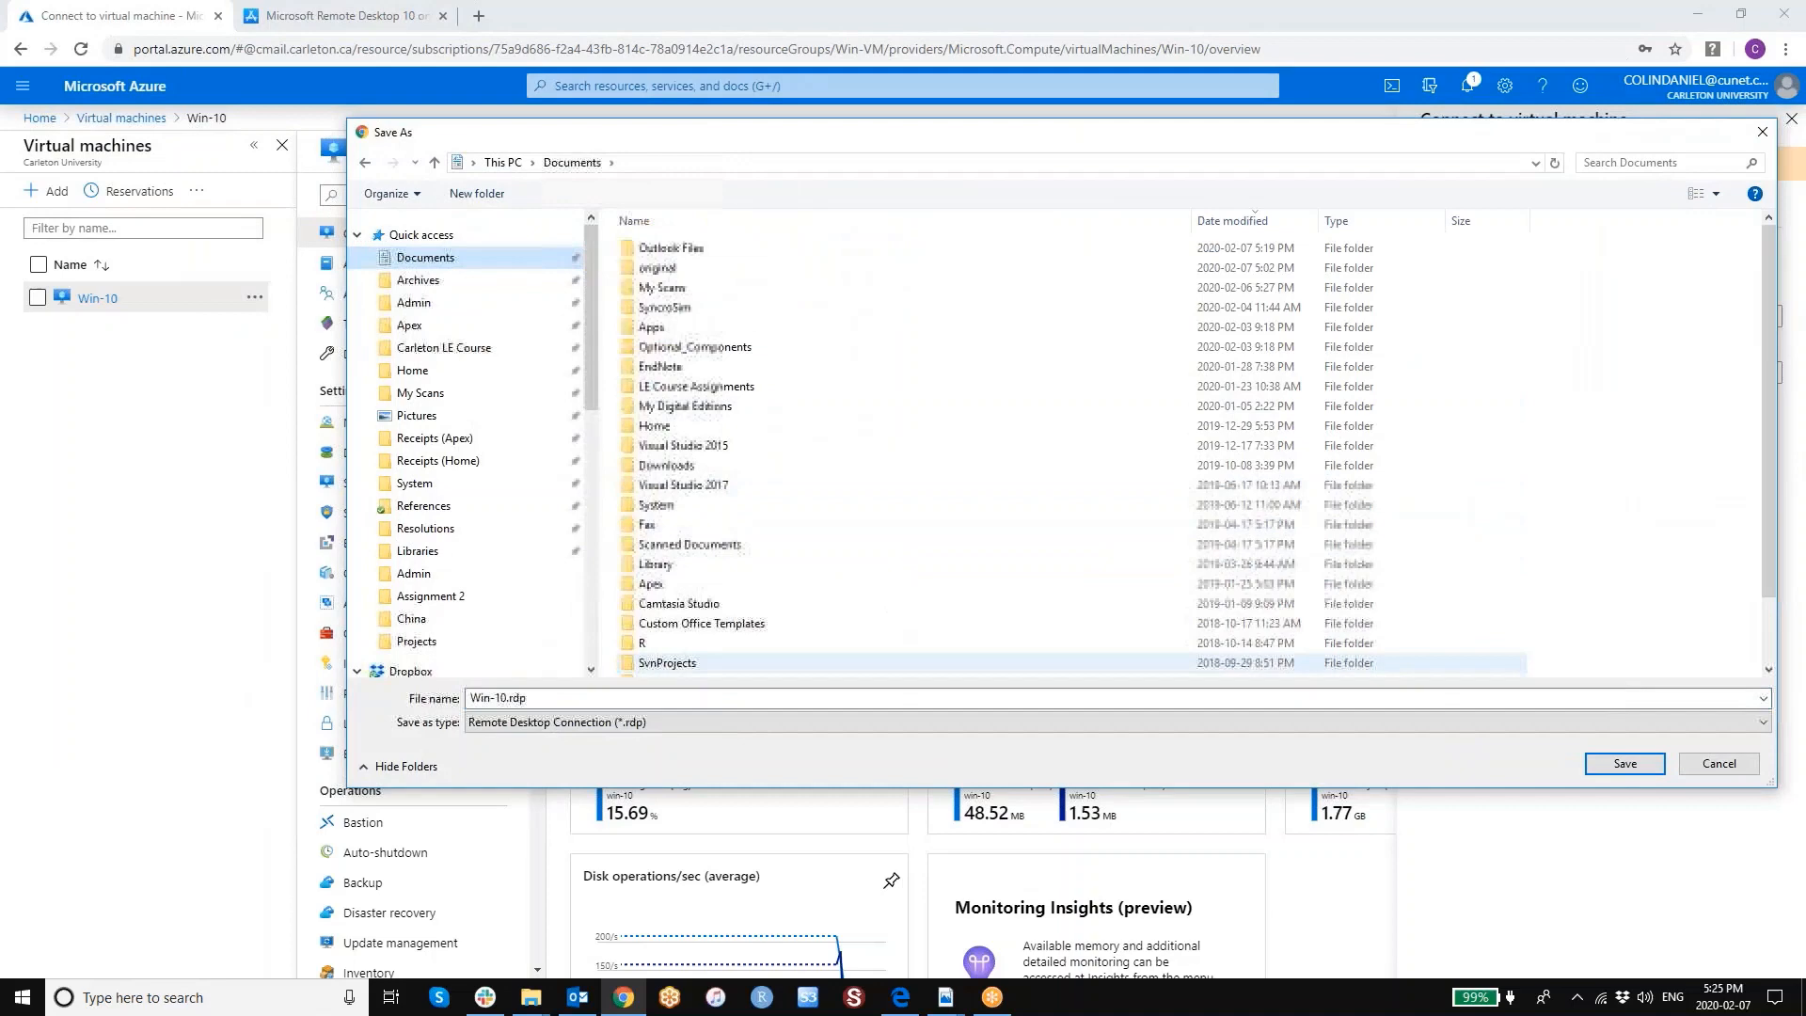
left_click(1625, 764)
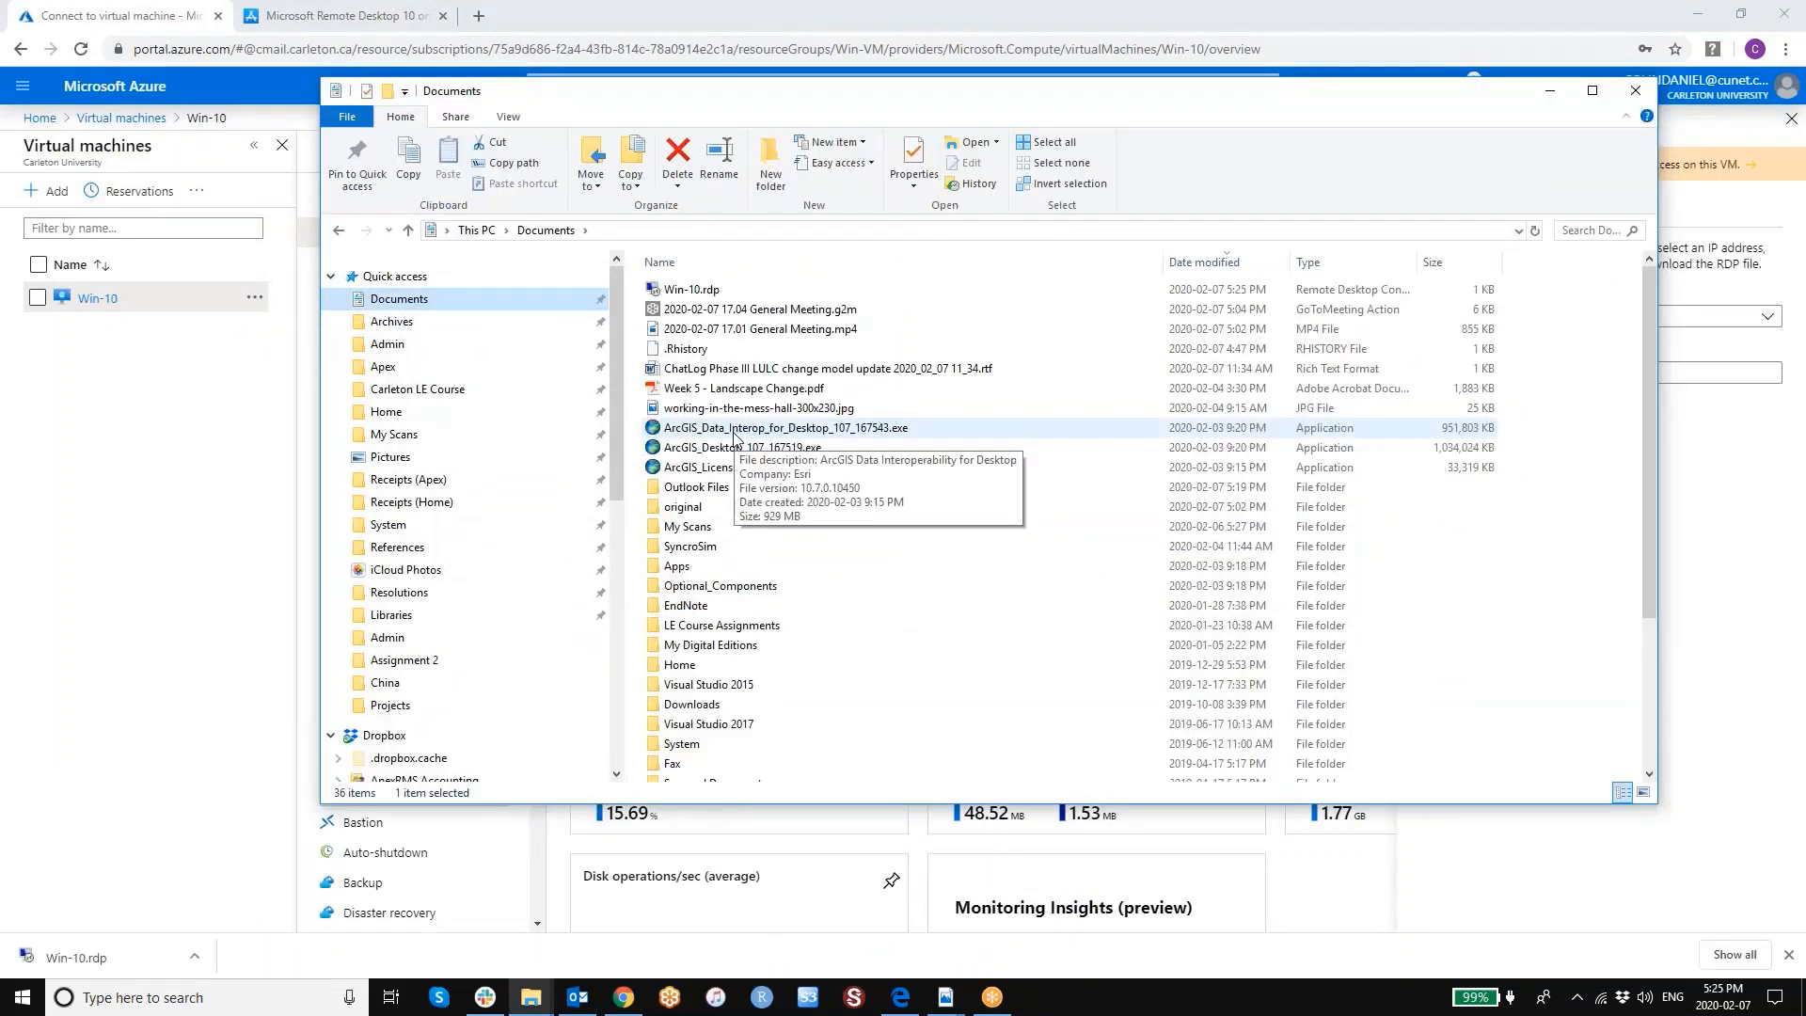
double_click(698, 292)
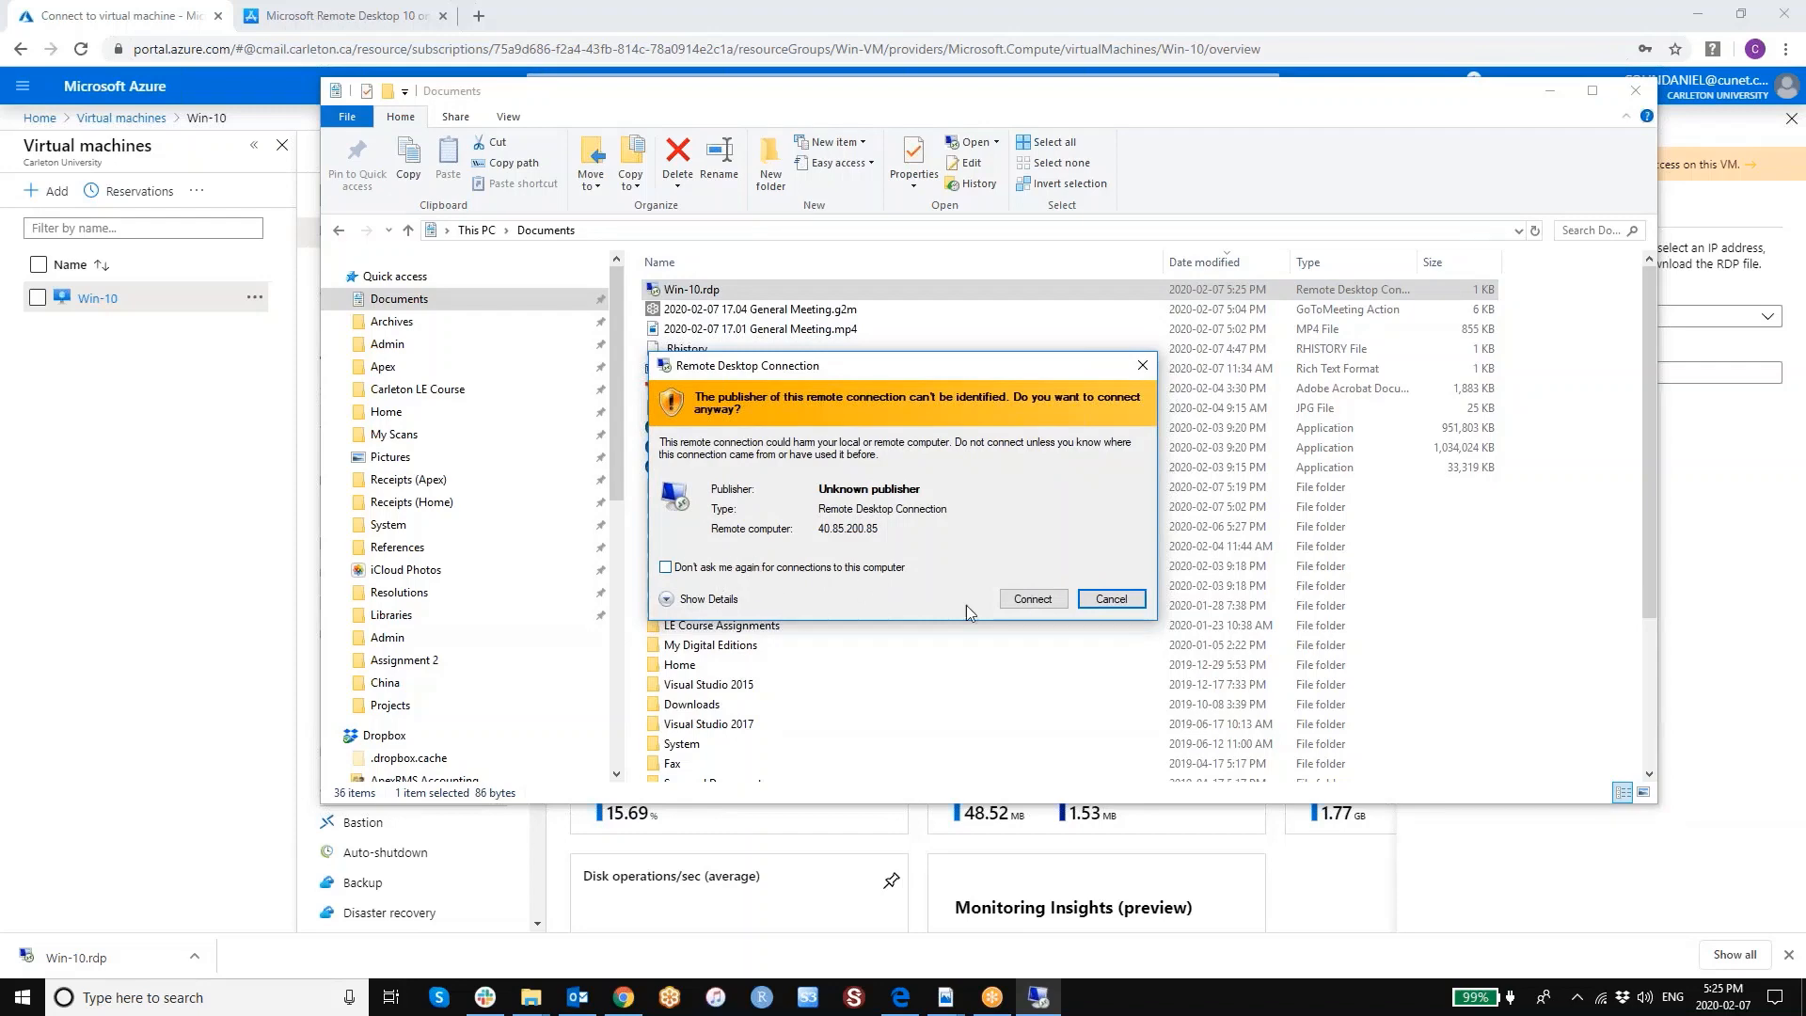
- Connect to Win-10 with the account's user name and password, accepting the certificate warning
left_click(1033, 602)
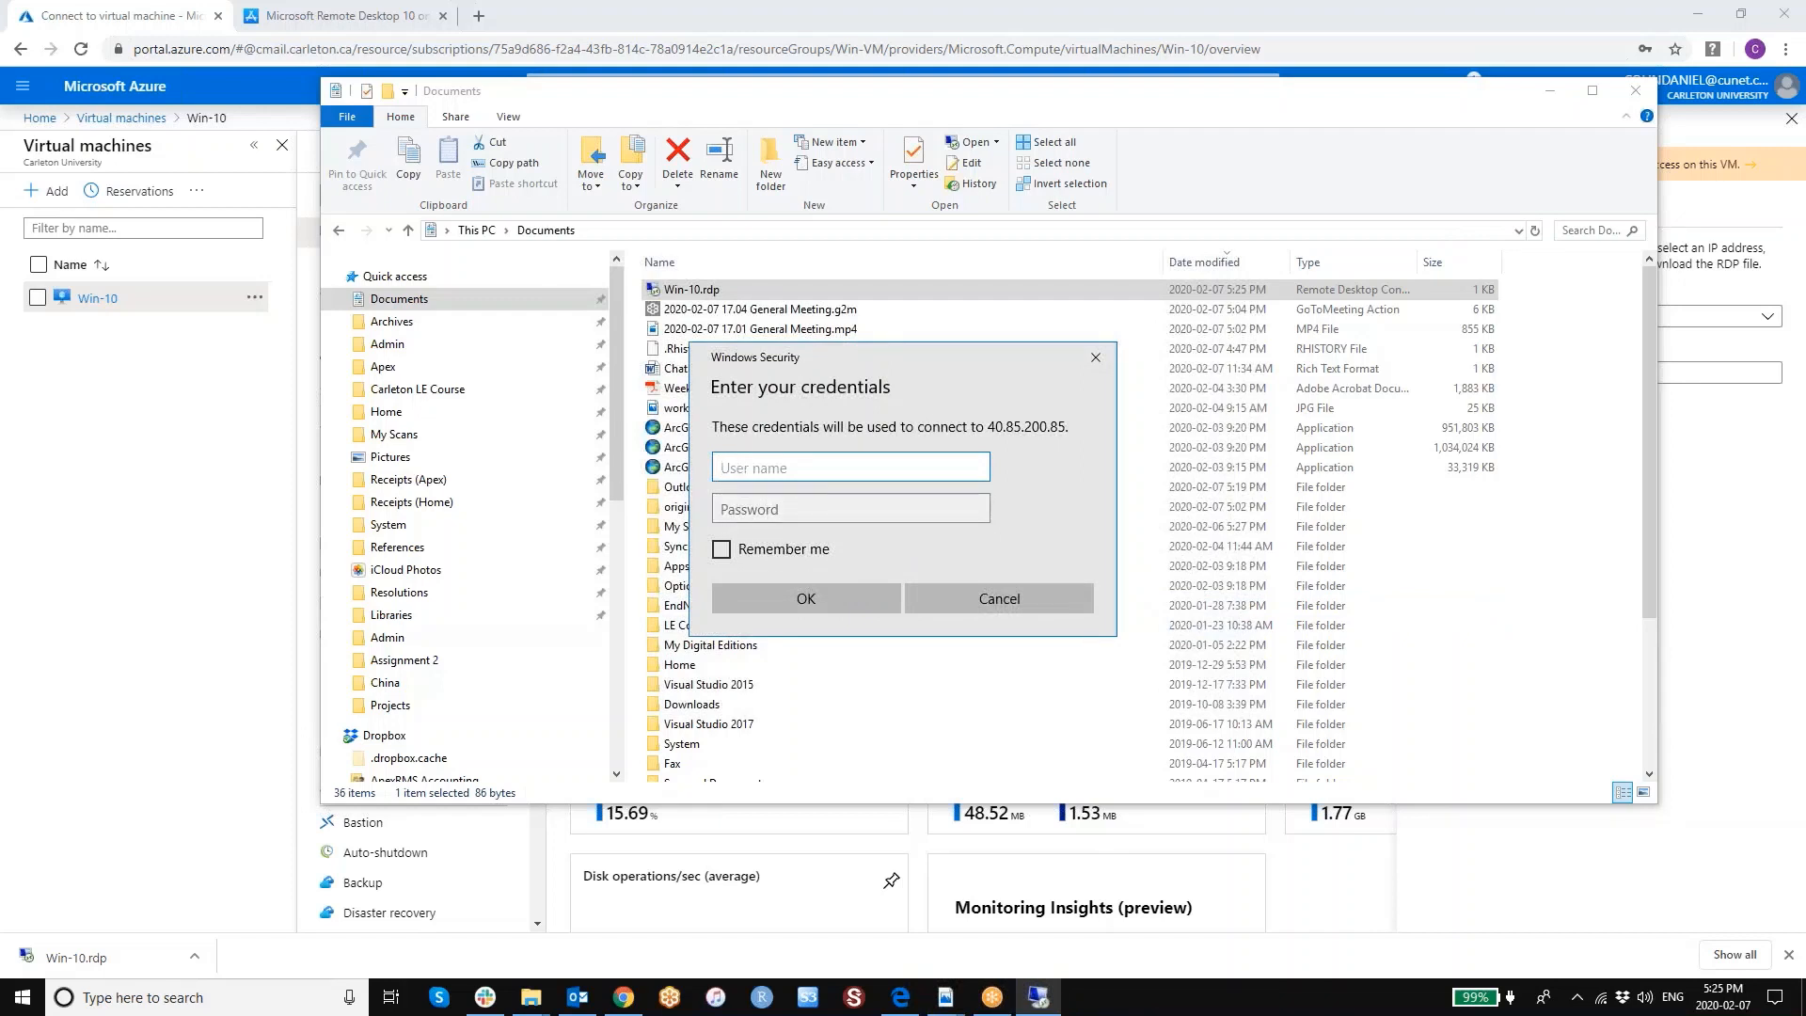
key("Tab")
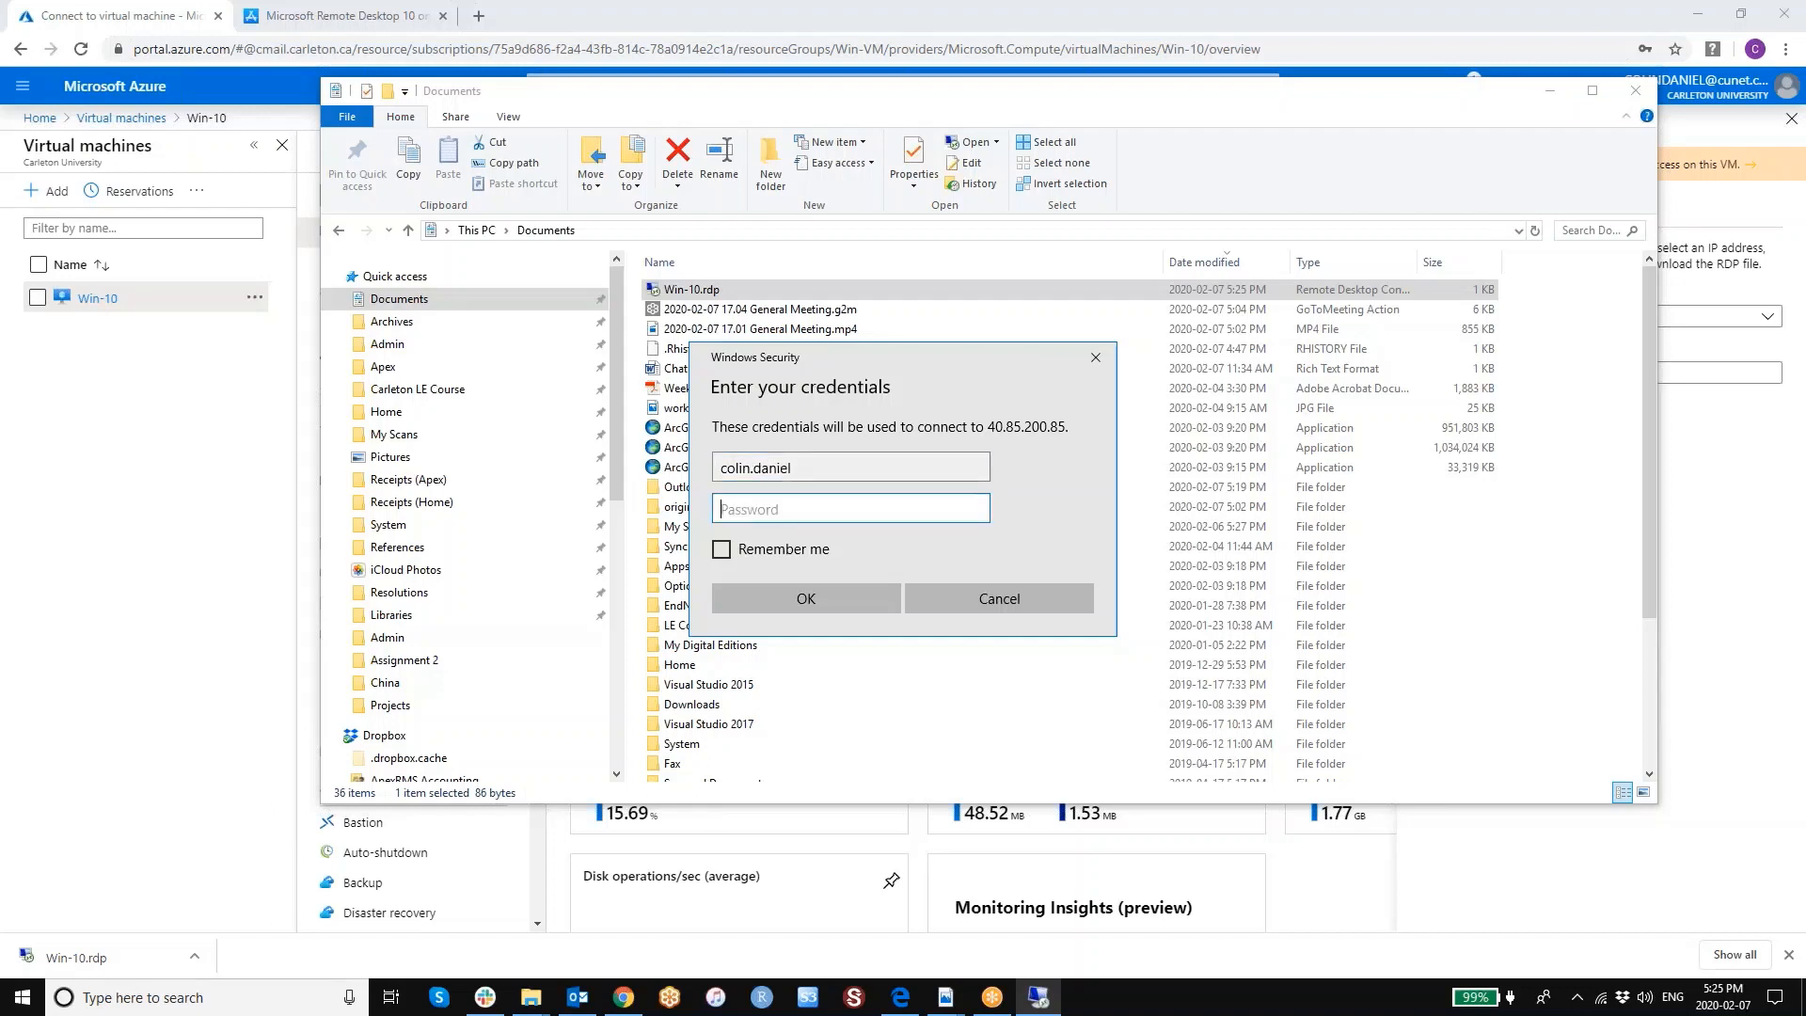
type("•••••••••••••")
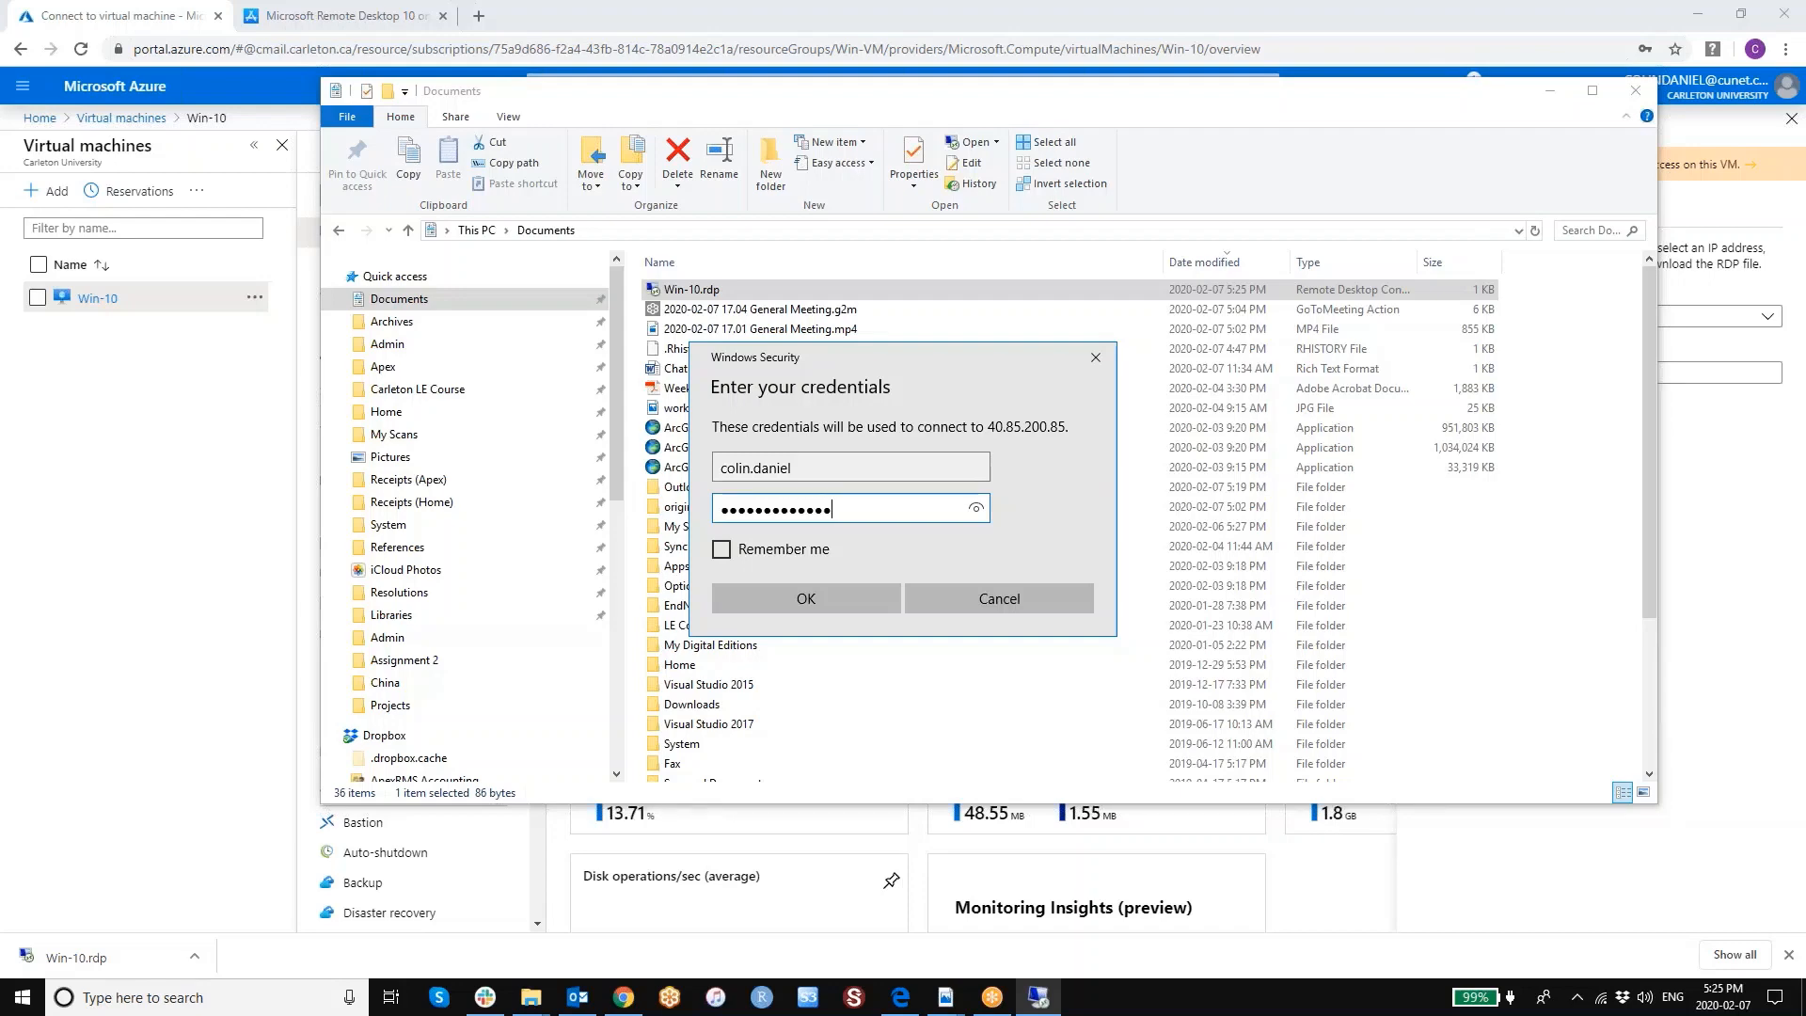
left_click(798, 597)
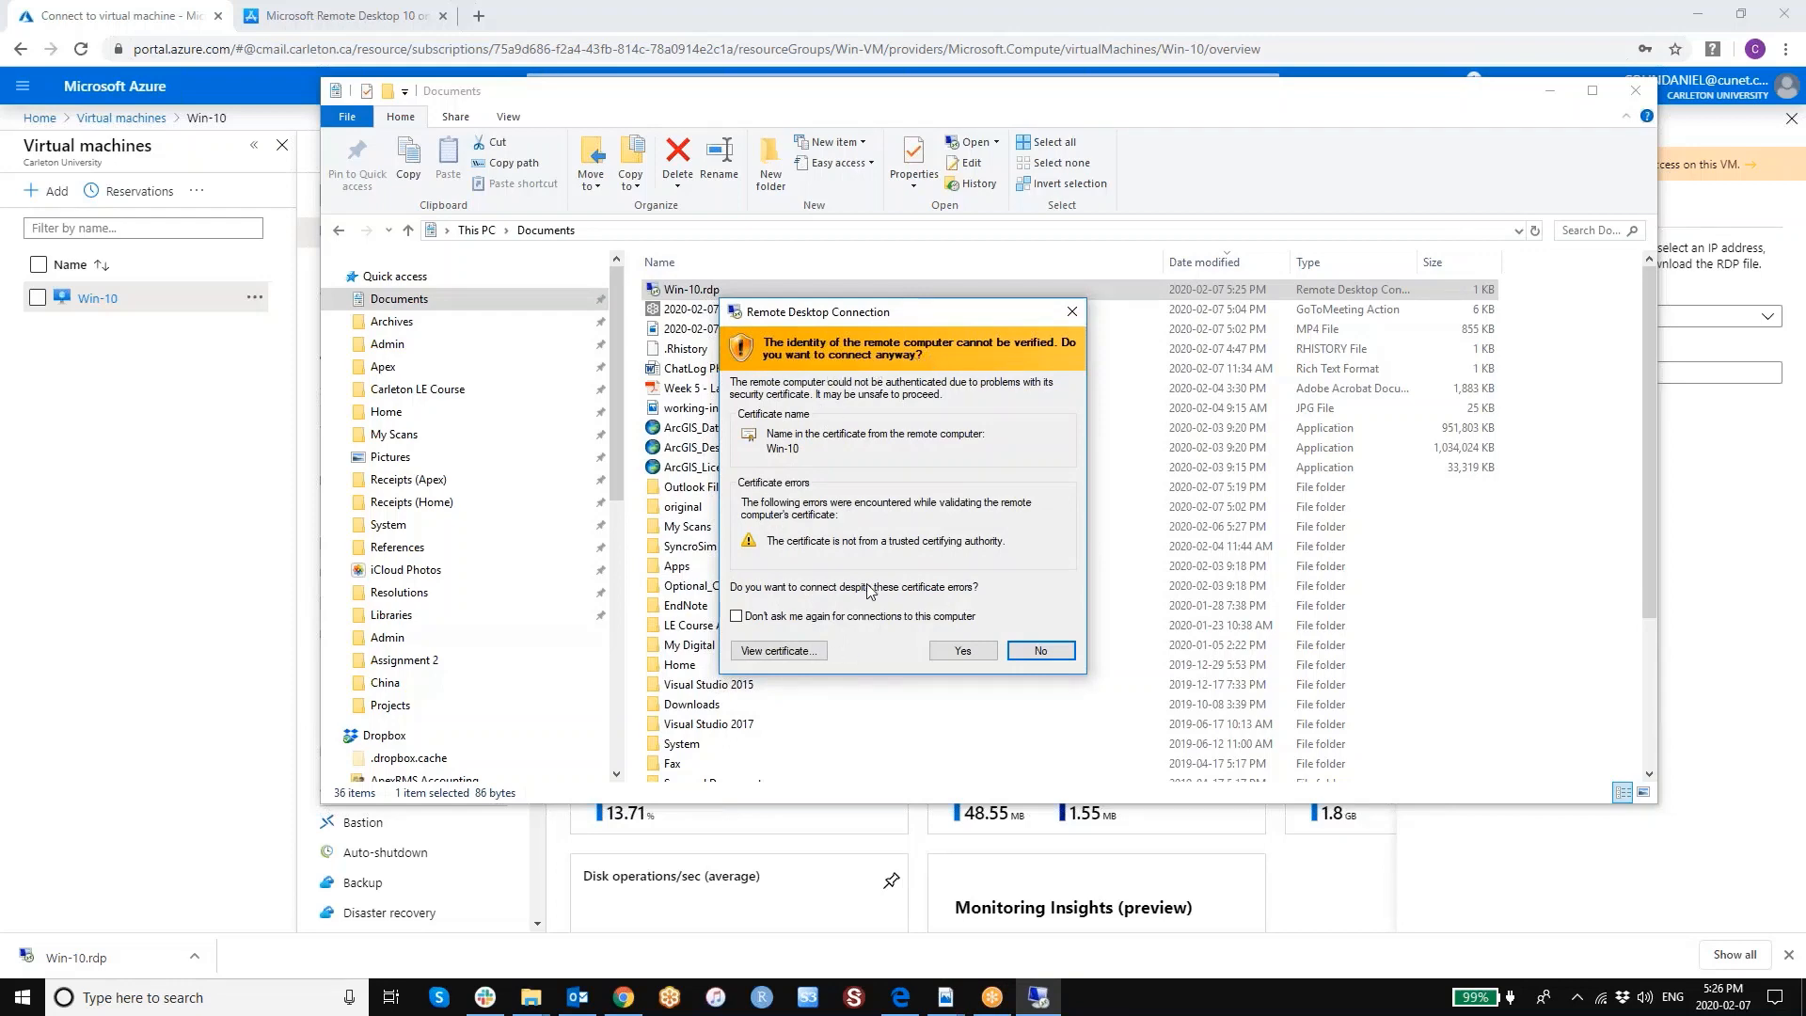
left_click(962, 651)
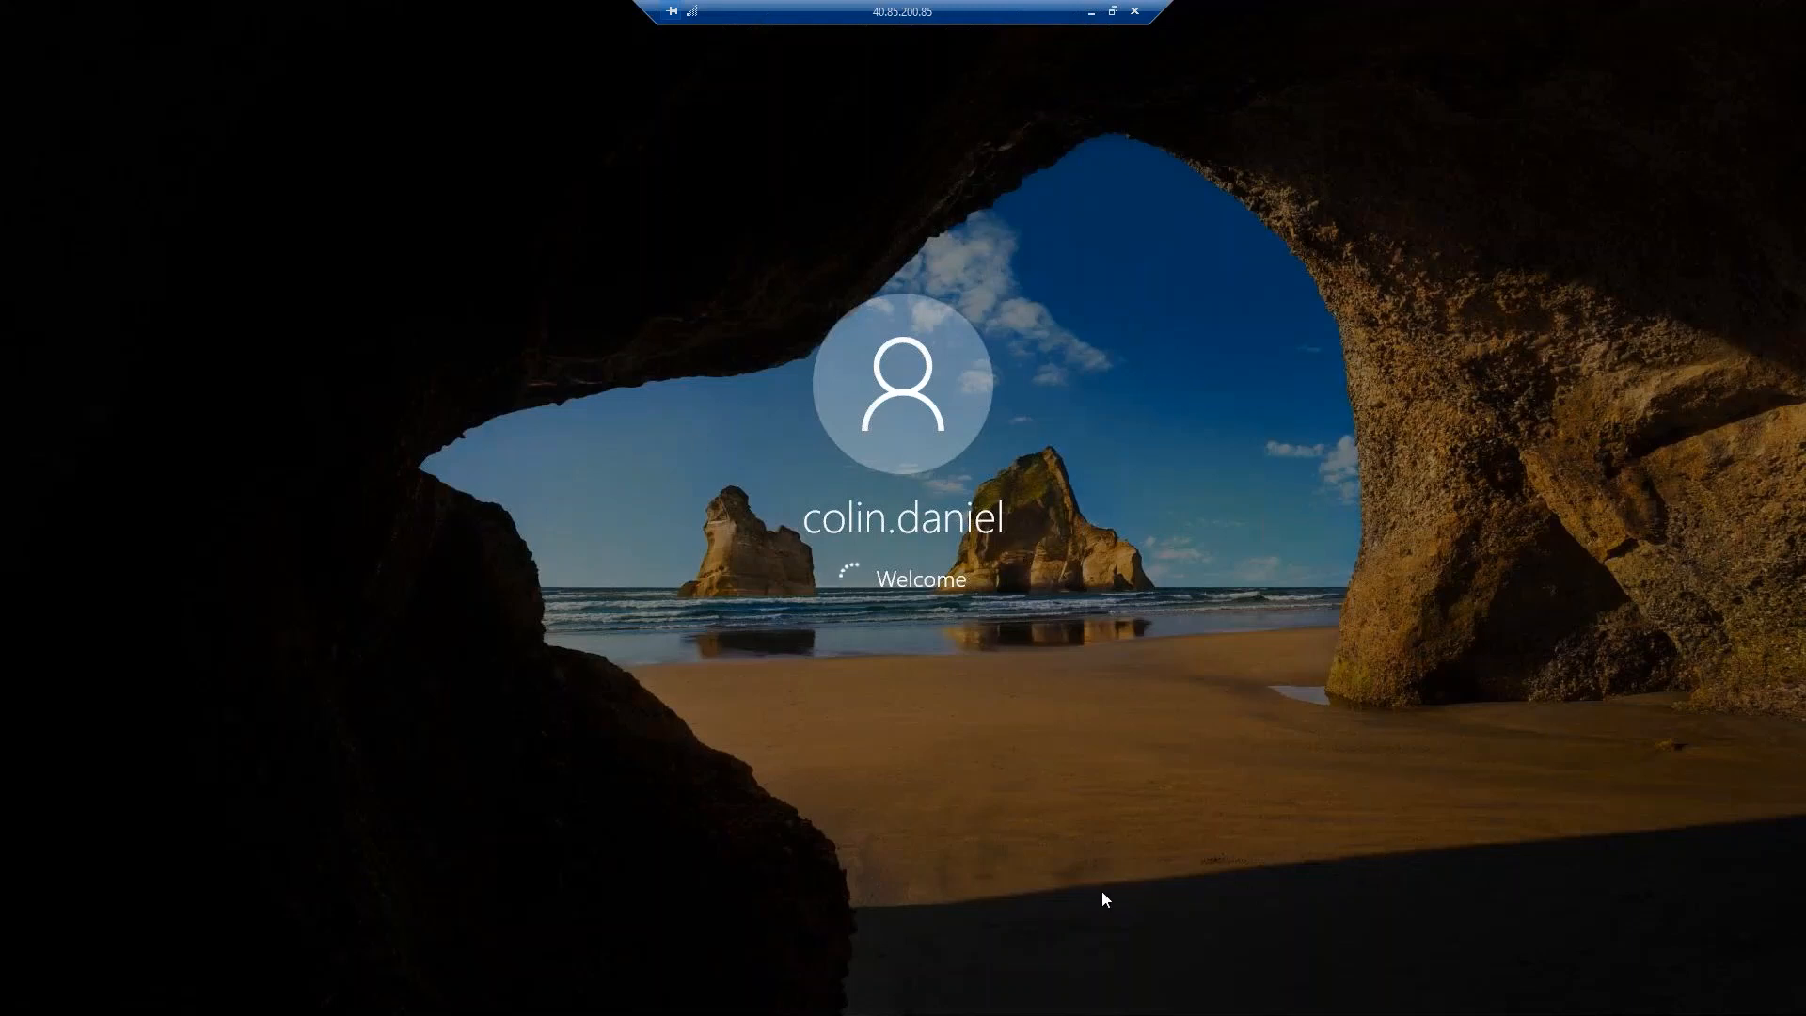
- Window and recentre the remote session, then return it to full screen on the privacy settings page
left_click(1113, 12)
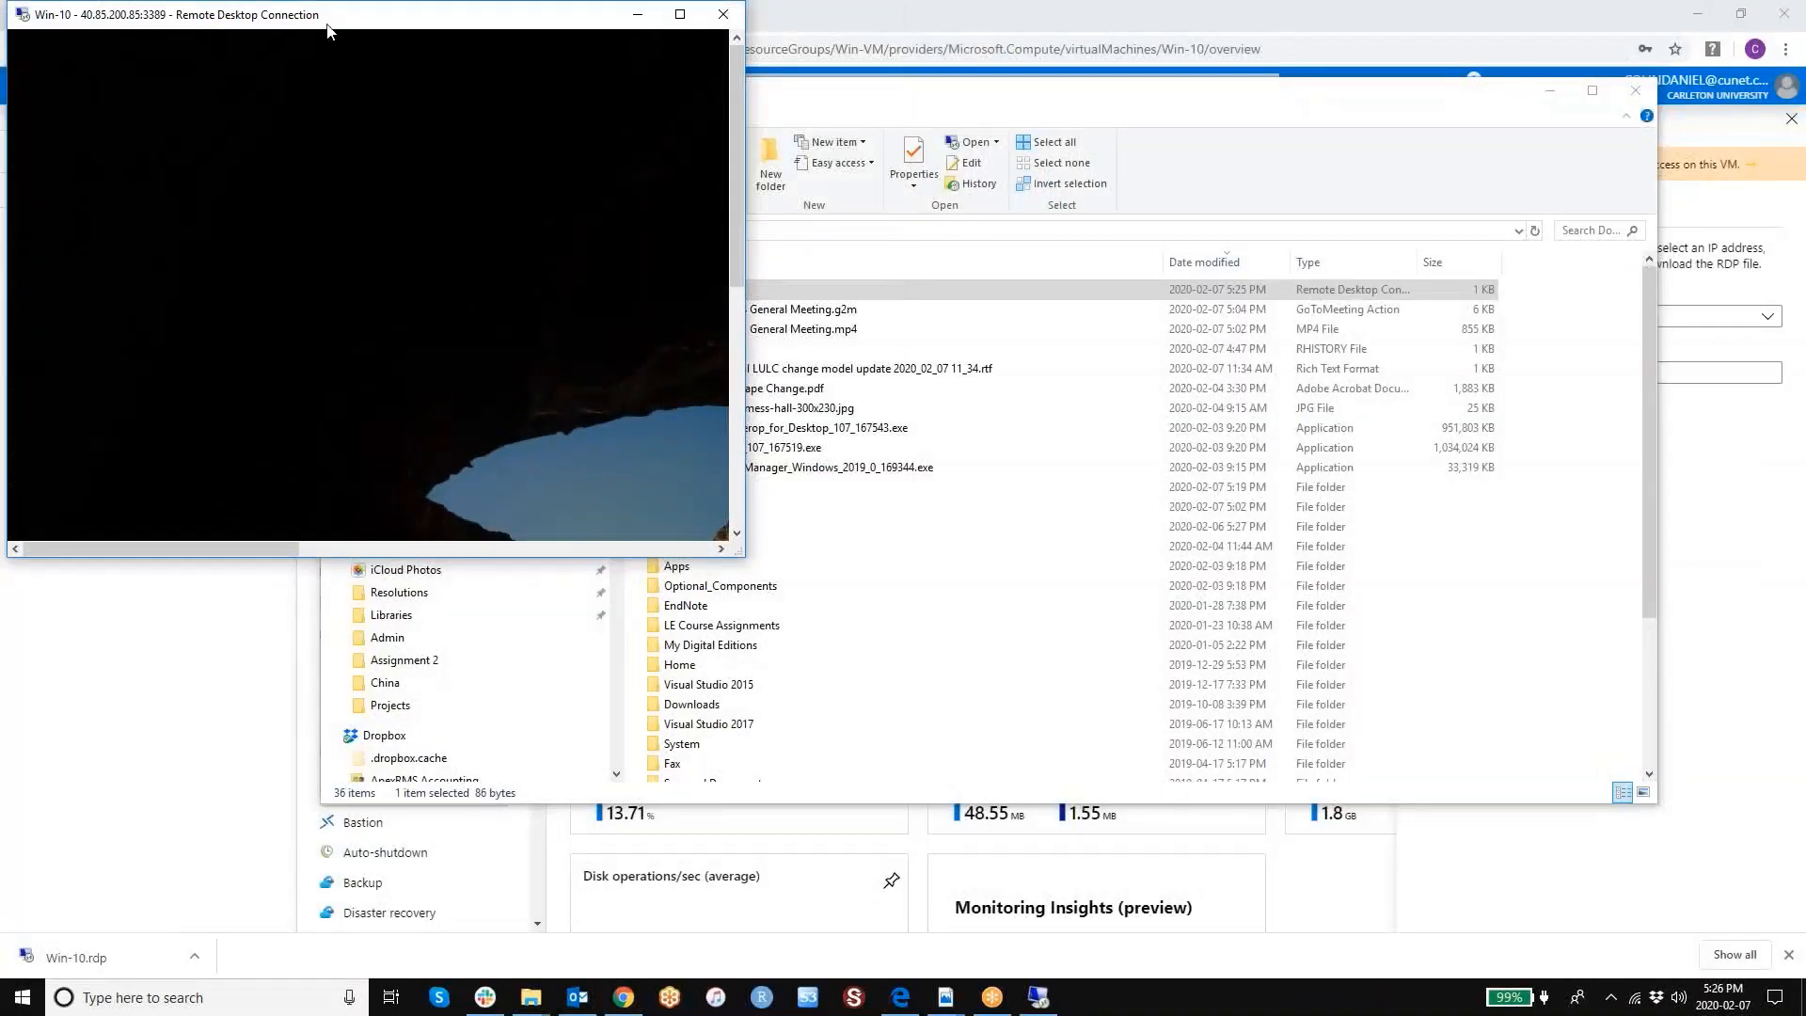
left_click_drag(328, 30, 722, 185)
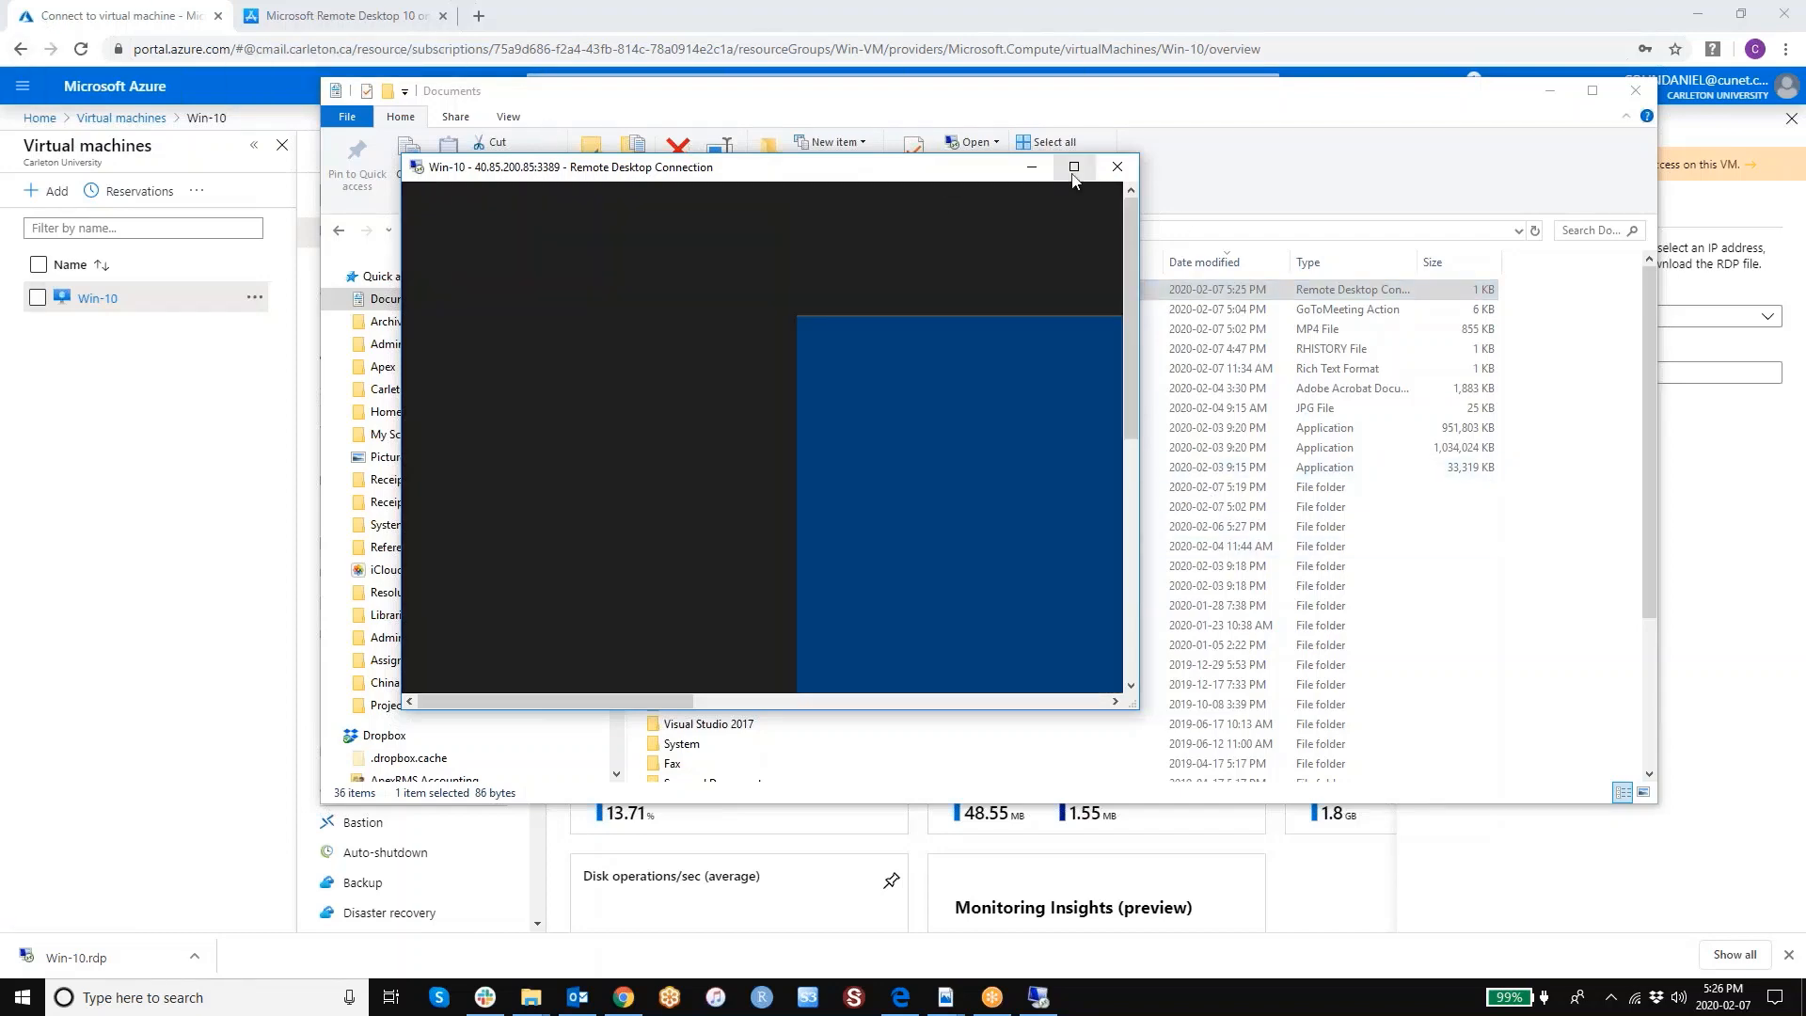
left_click(1073, 166)
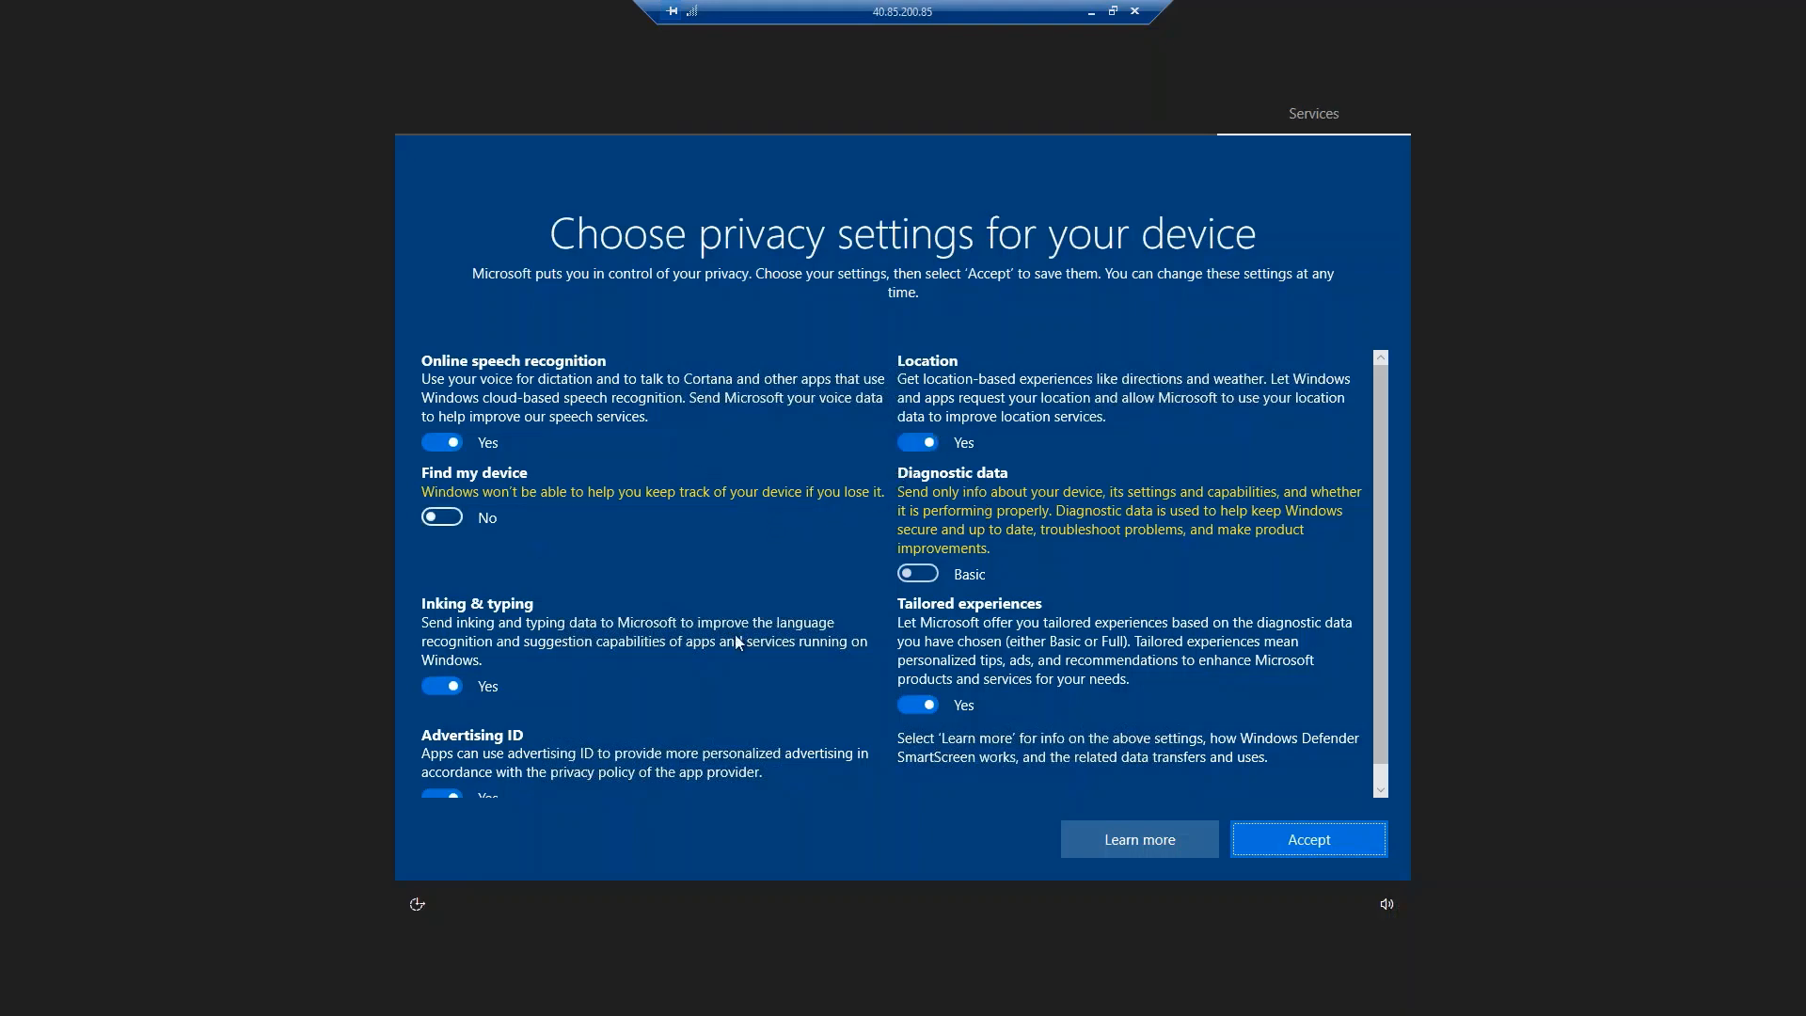
- Set tailored experiences, advertising ID, inking & typing, online speech and location to No, then accept
left_click(908, 705)
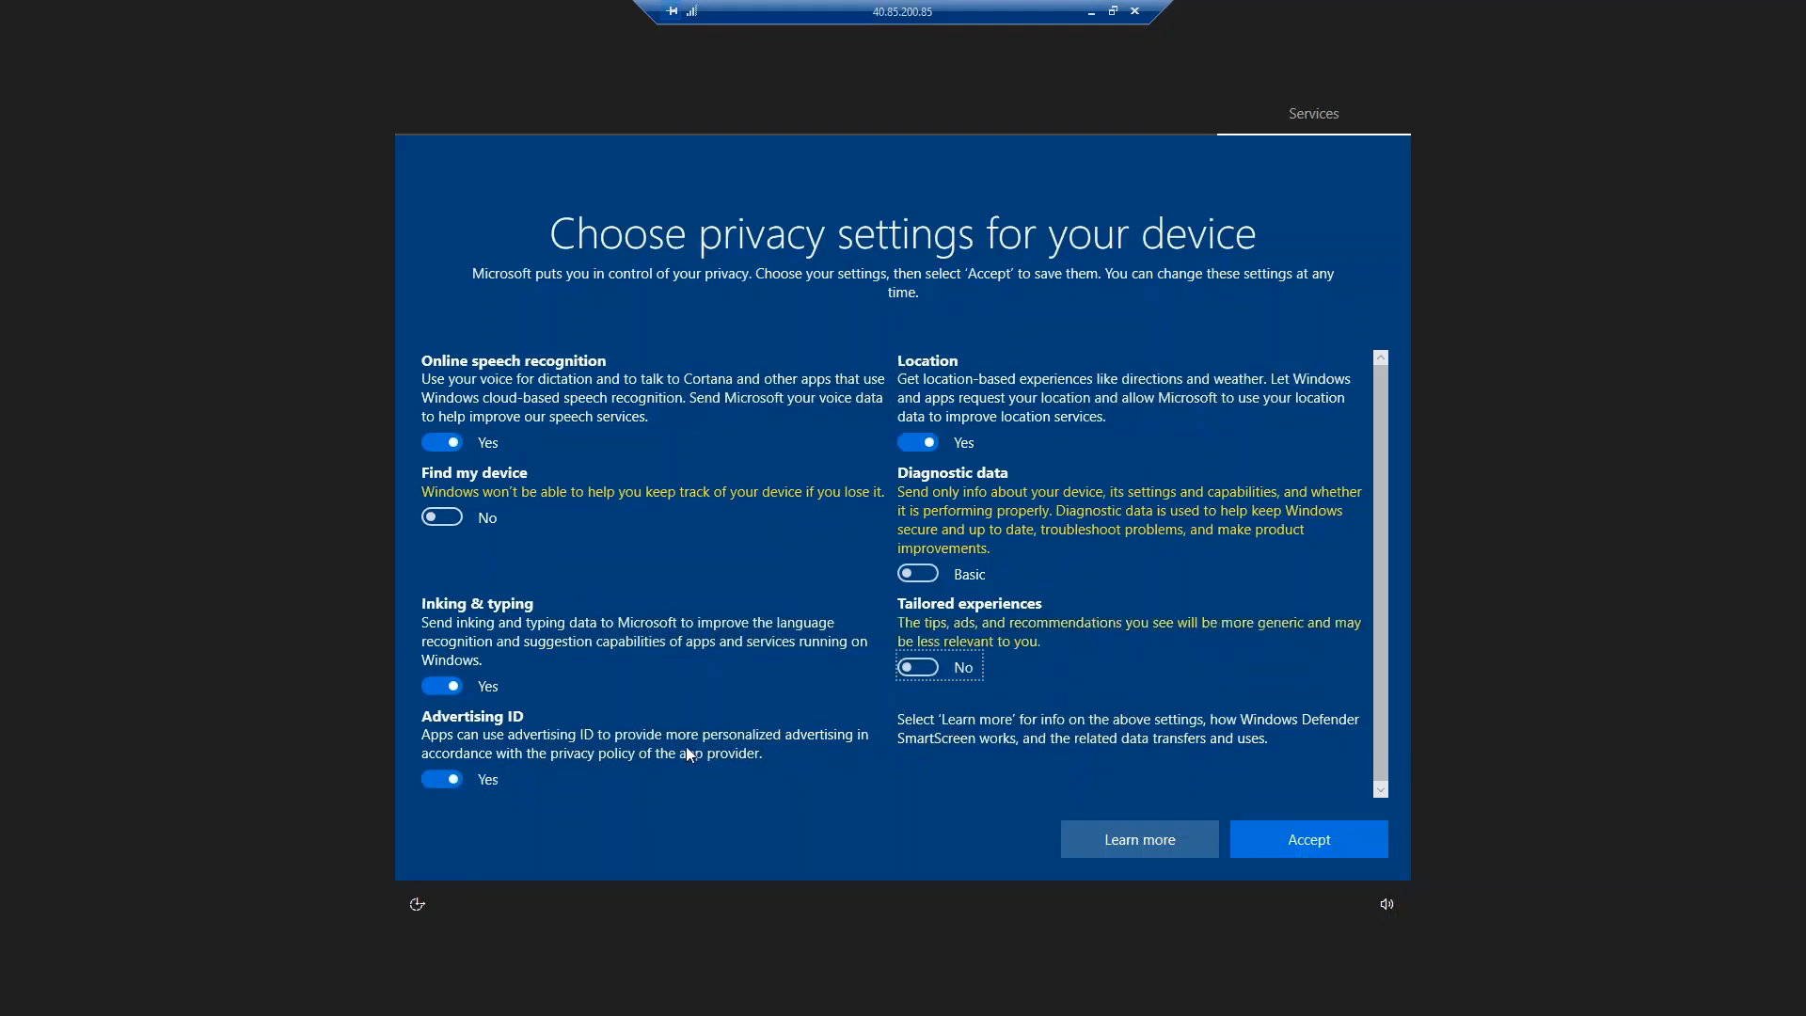
left_click(428, 781)
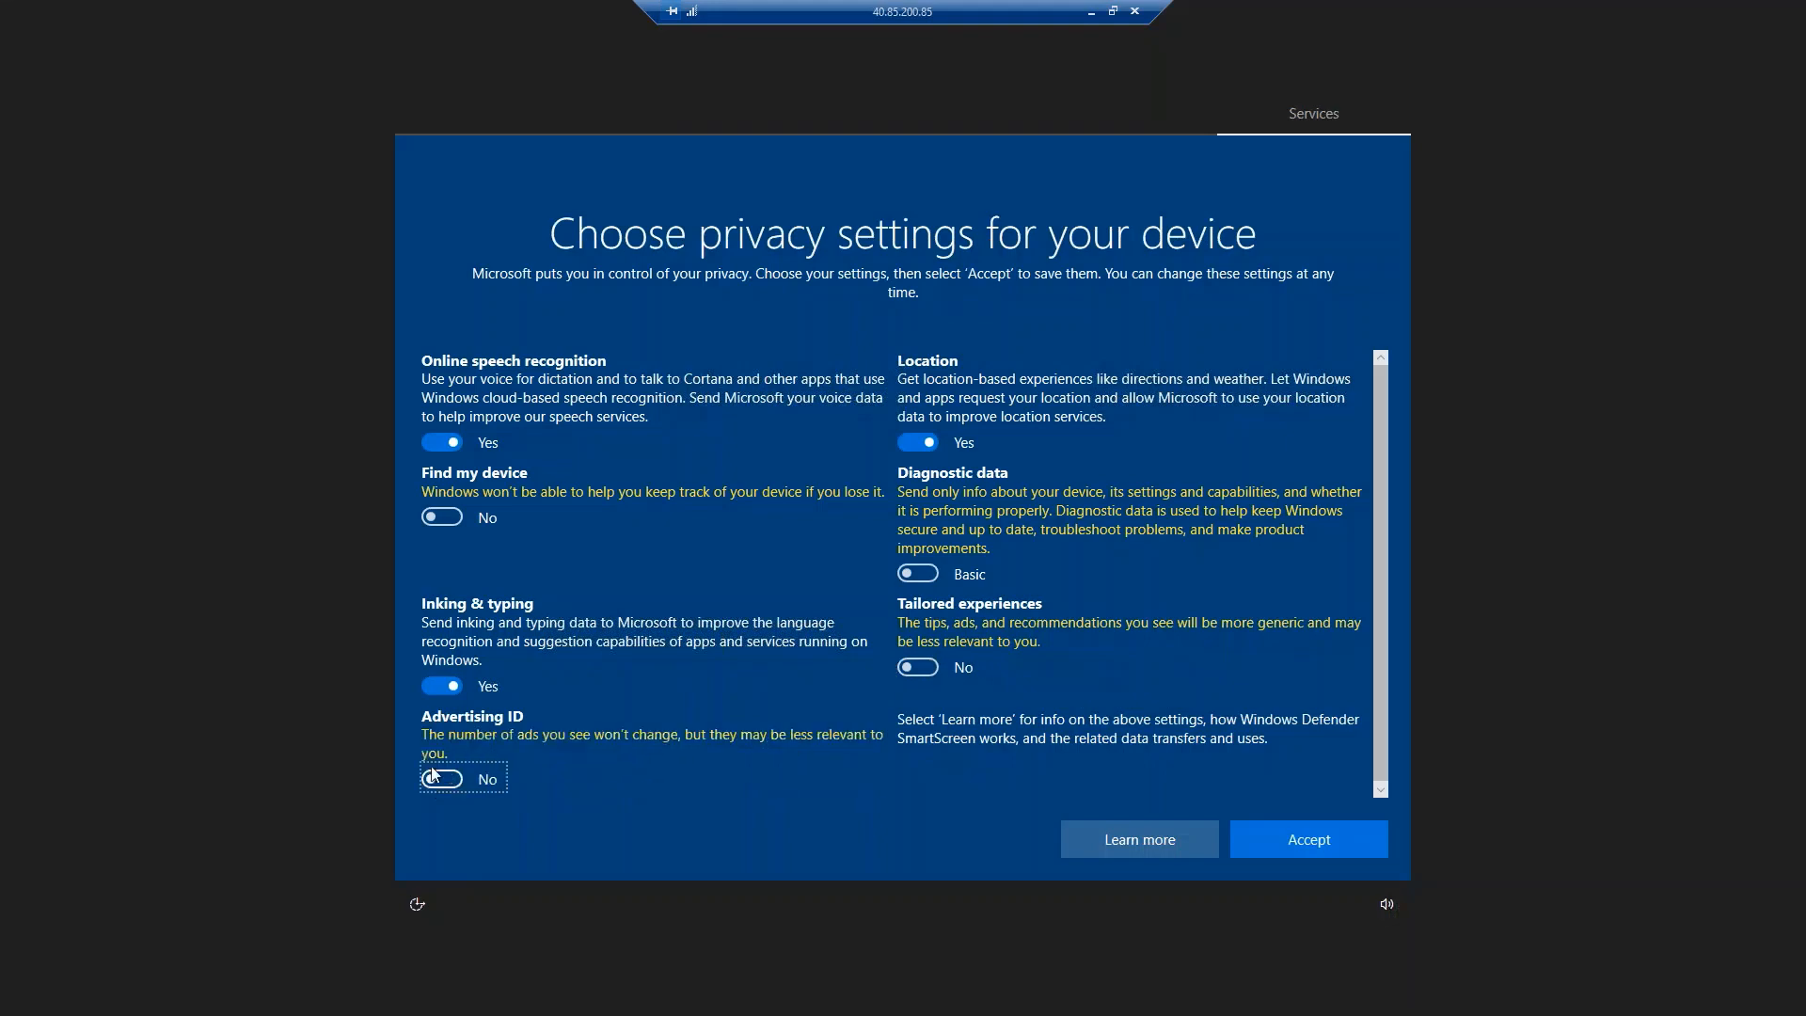
left_click(427, 685)
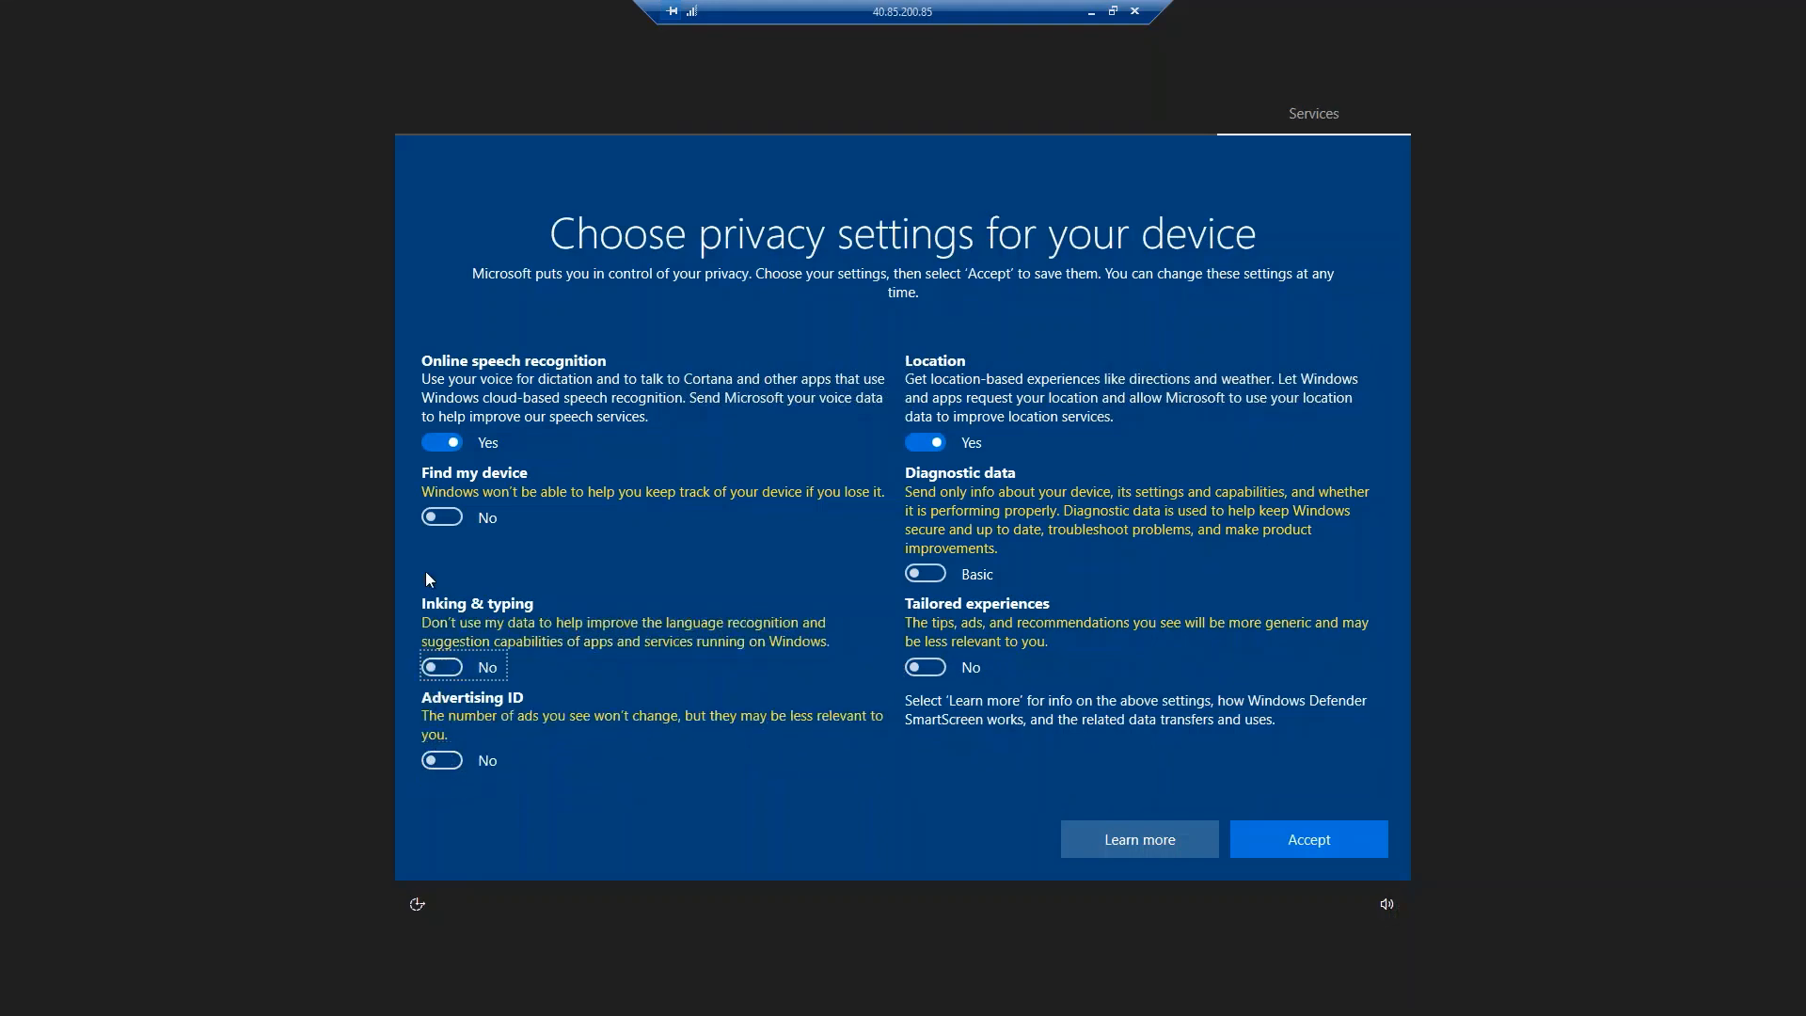
left_click(431, 440)
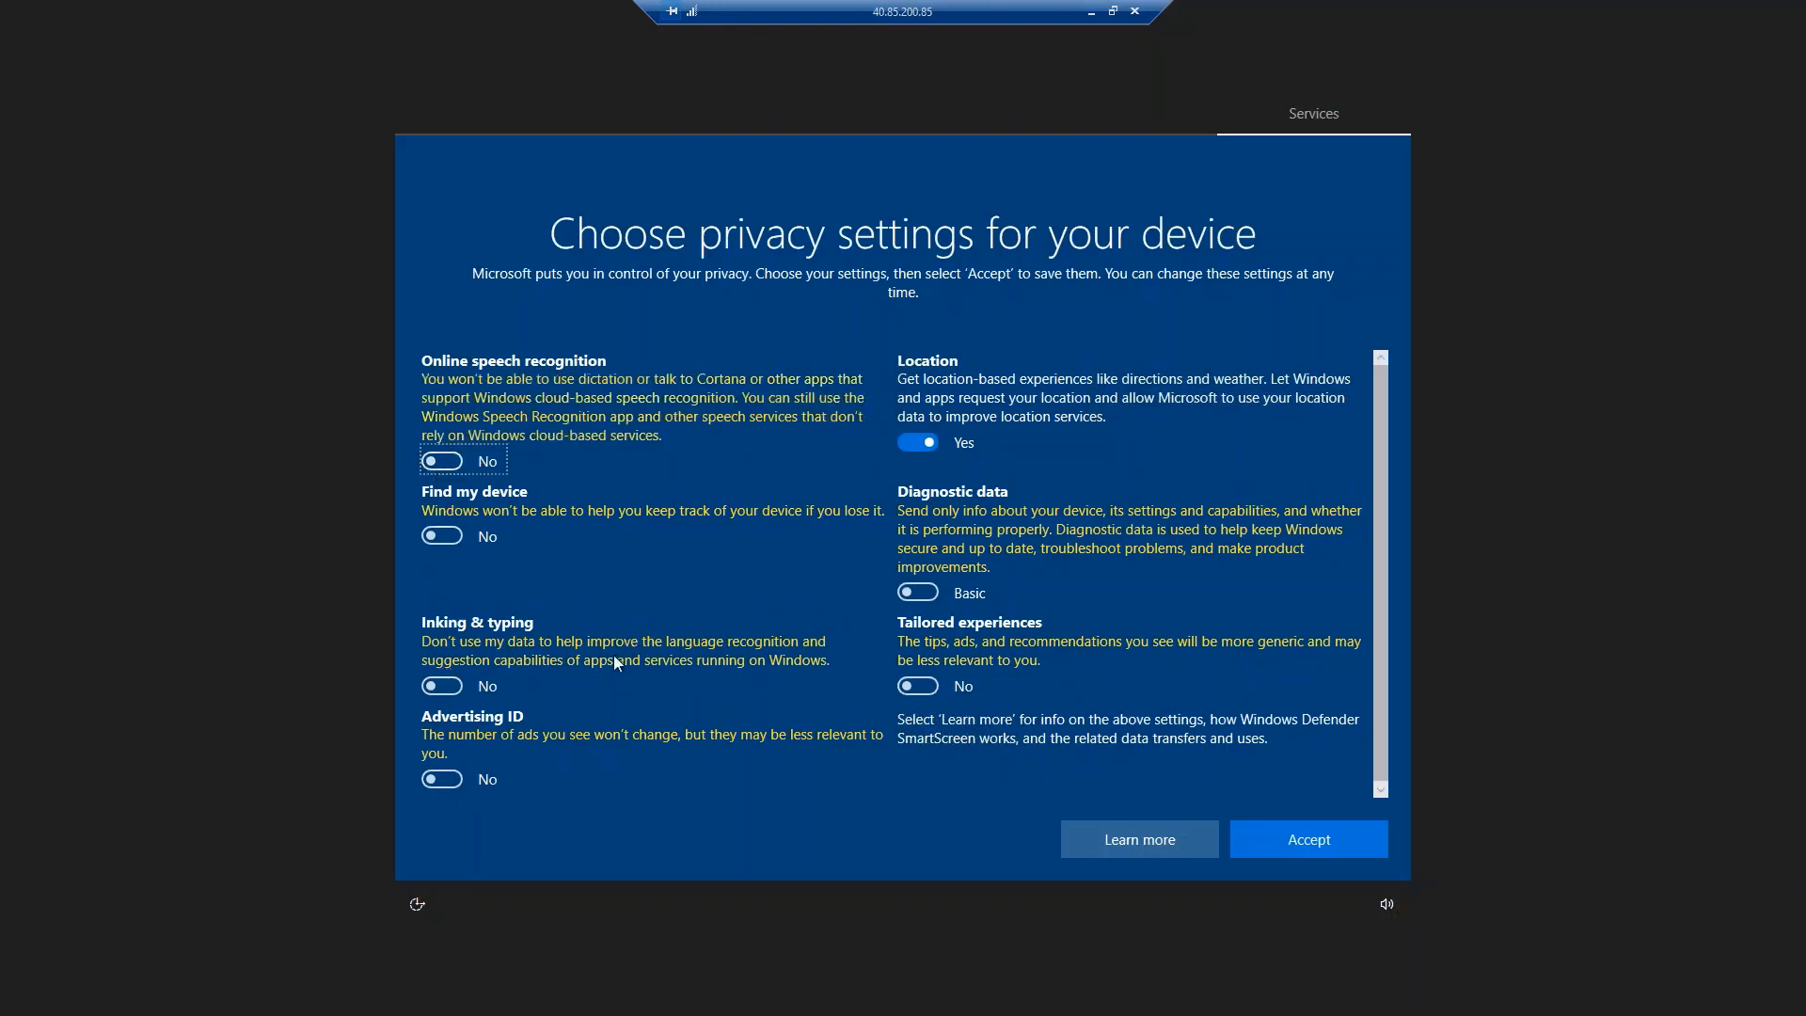
left_click(905, 442)
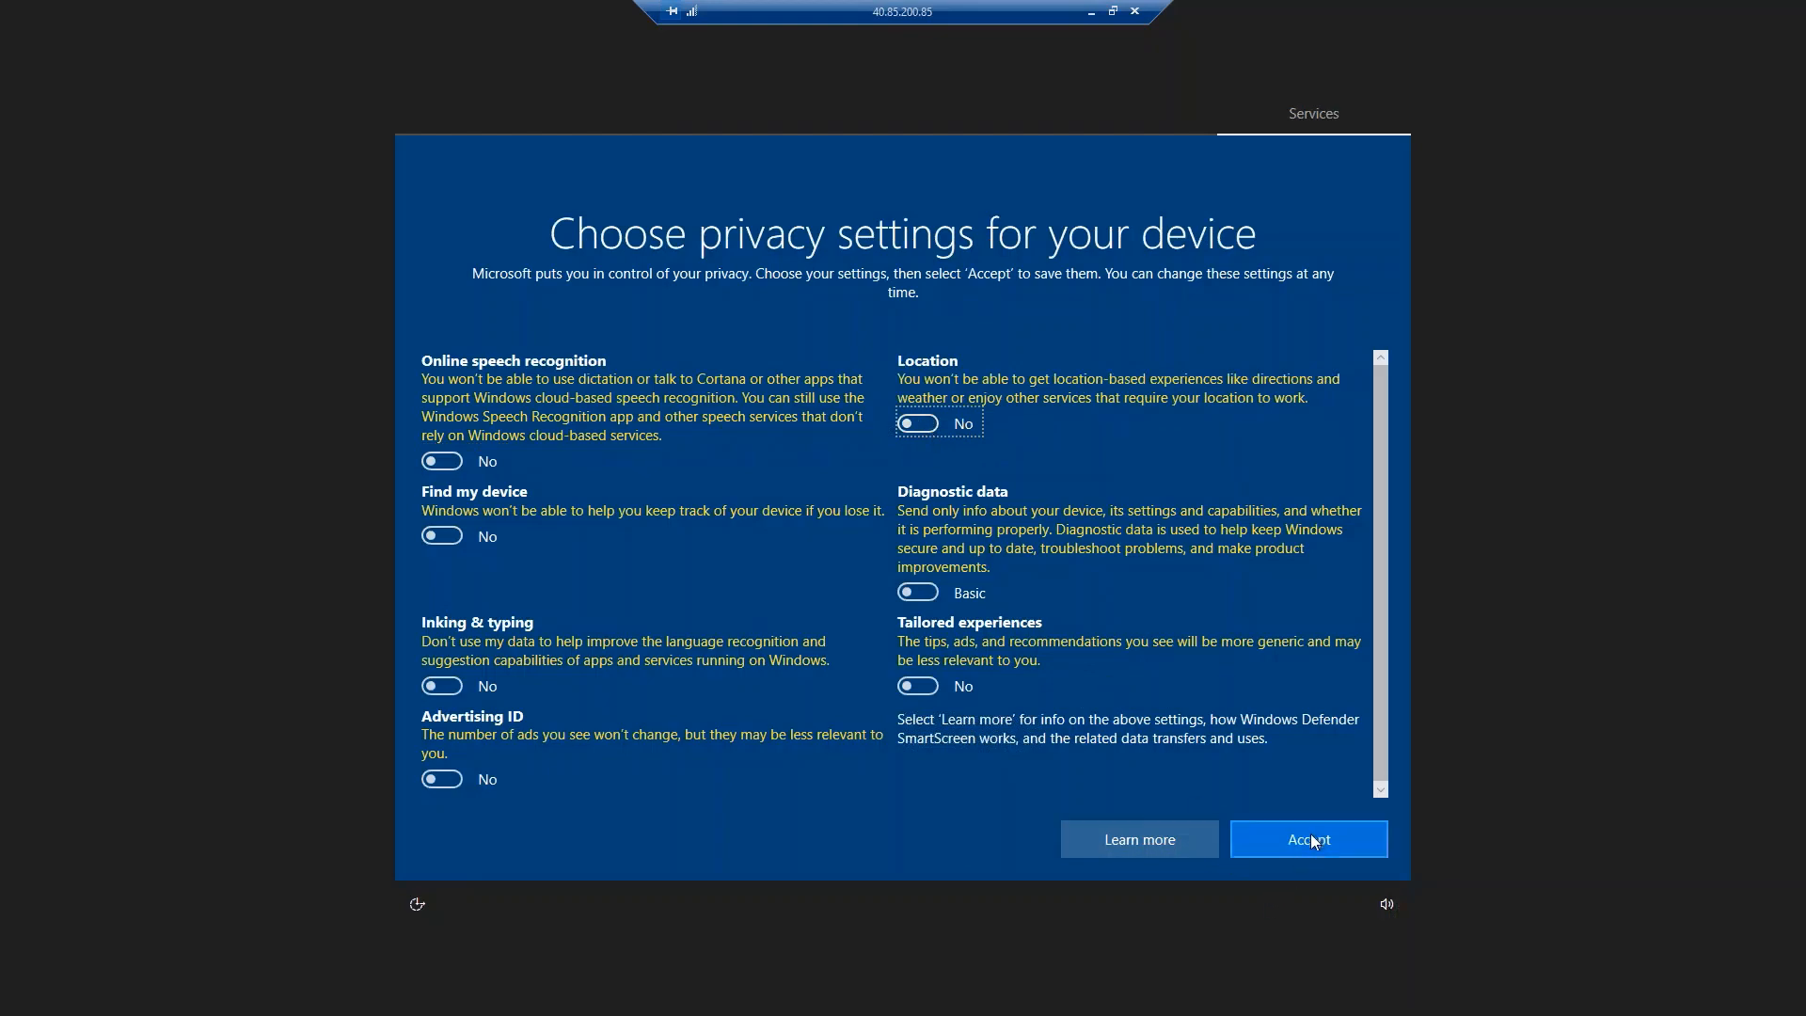
scroll(1378, 696, "down", 1)
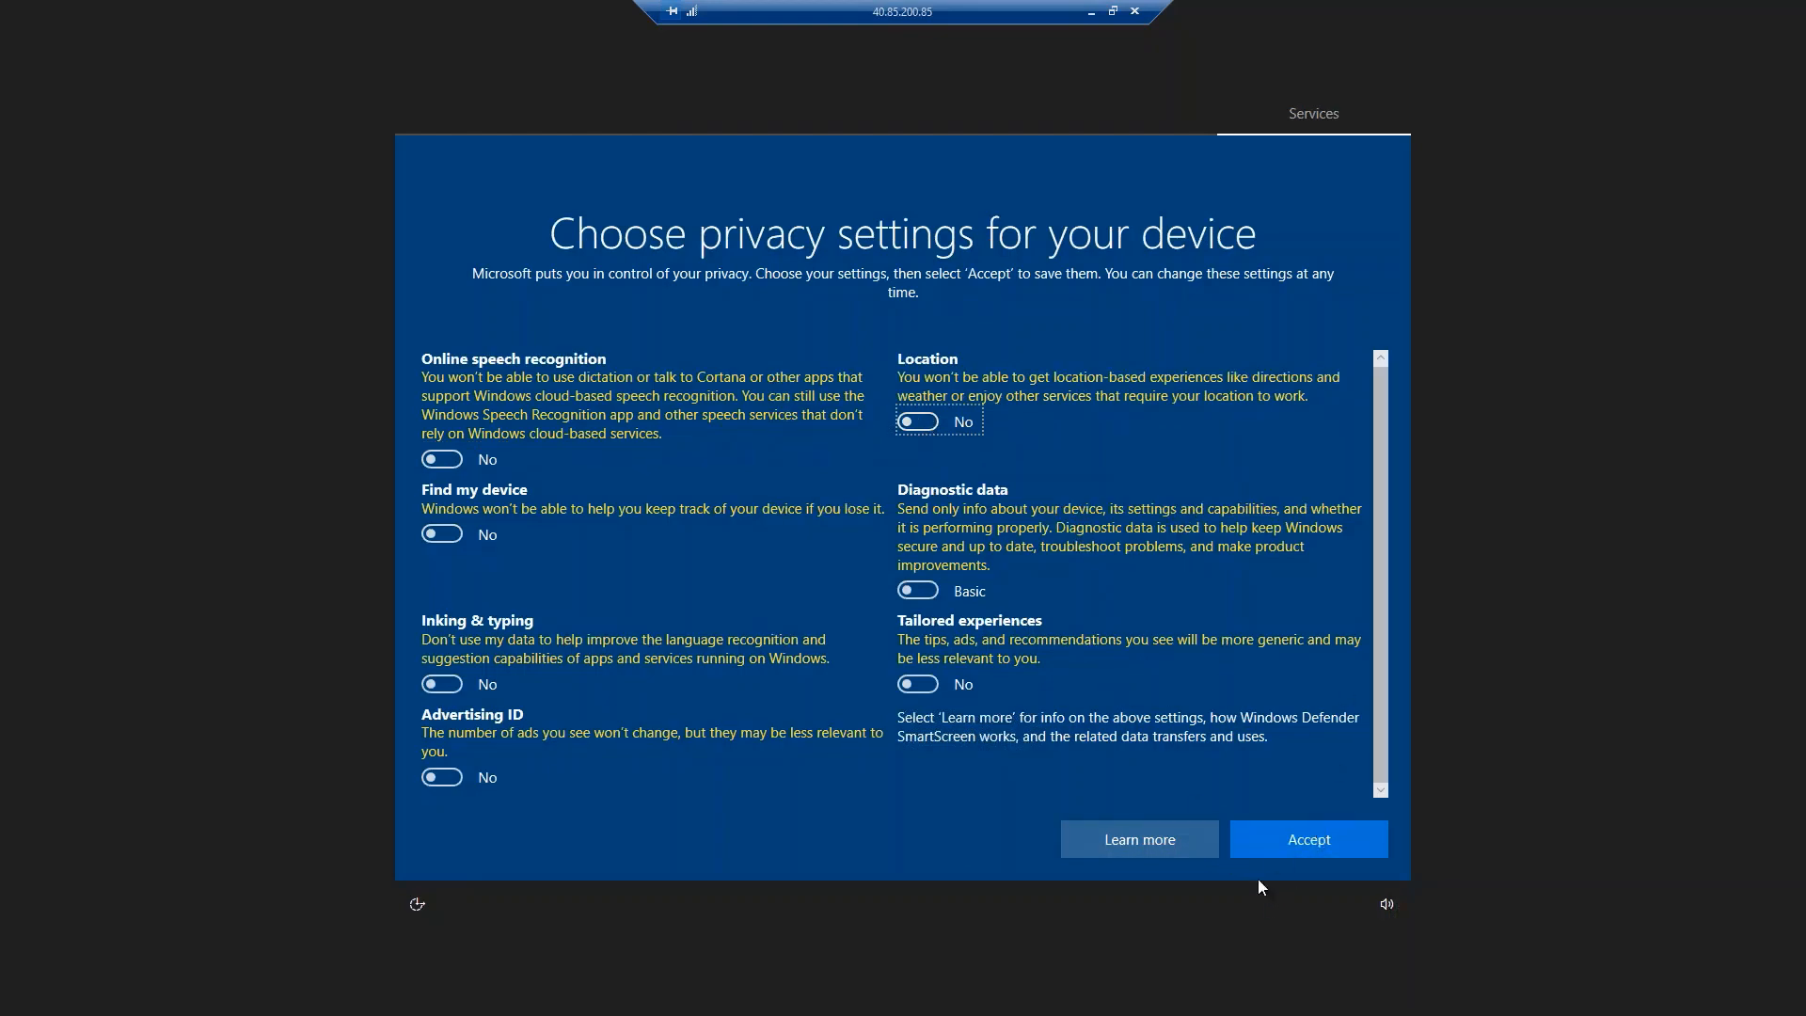
left_click(1299, 838)
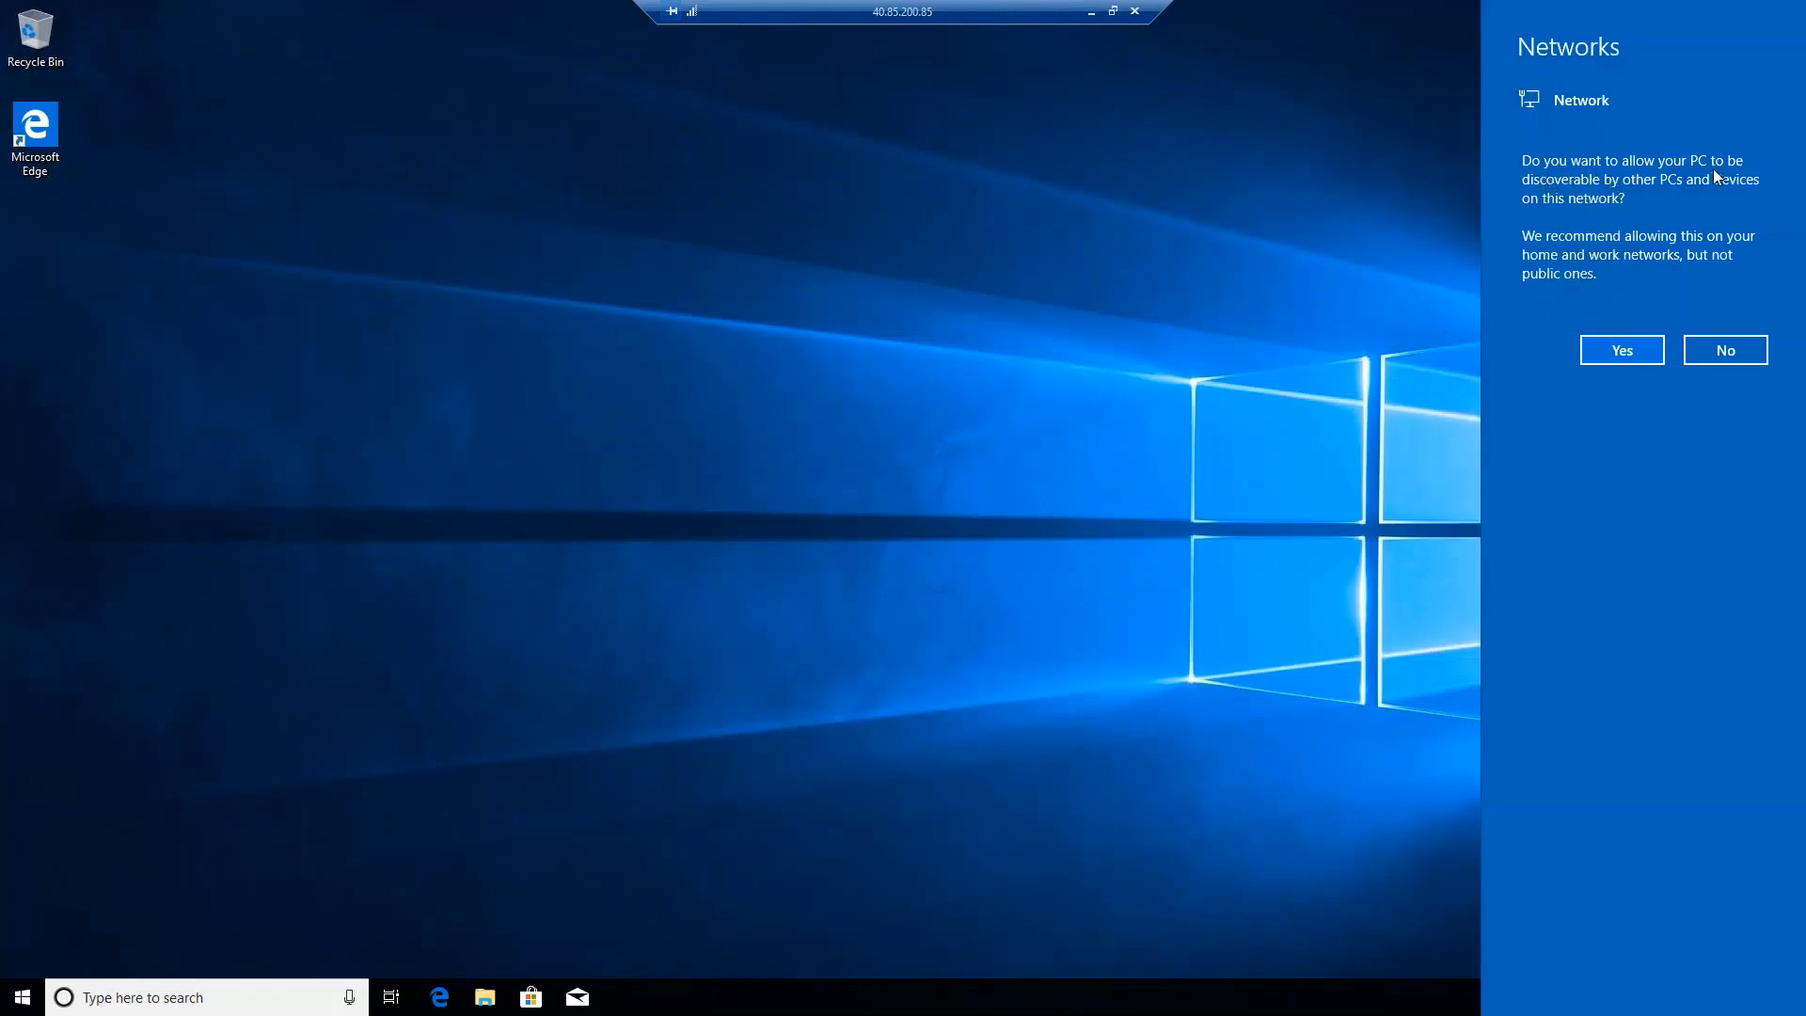
- Answer No to making the PC discoverable on the network, then open File Explorer
left_click(1725, 350)
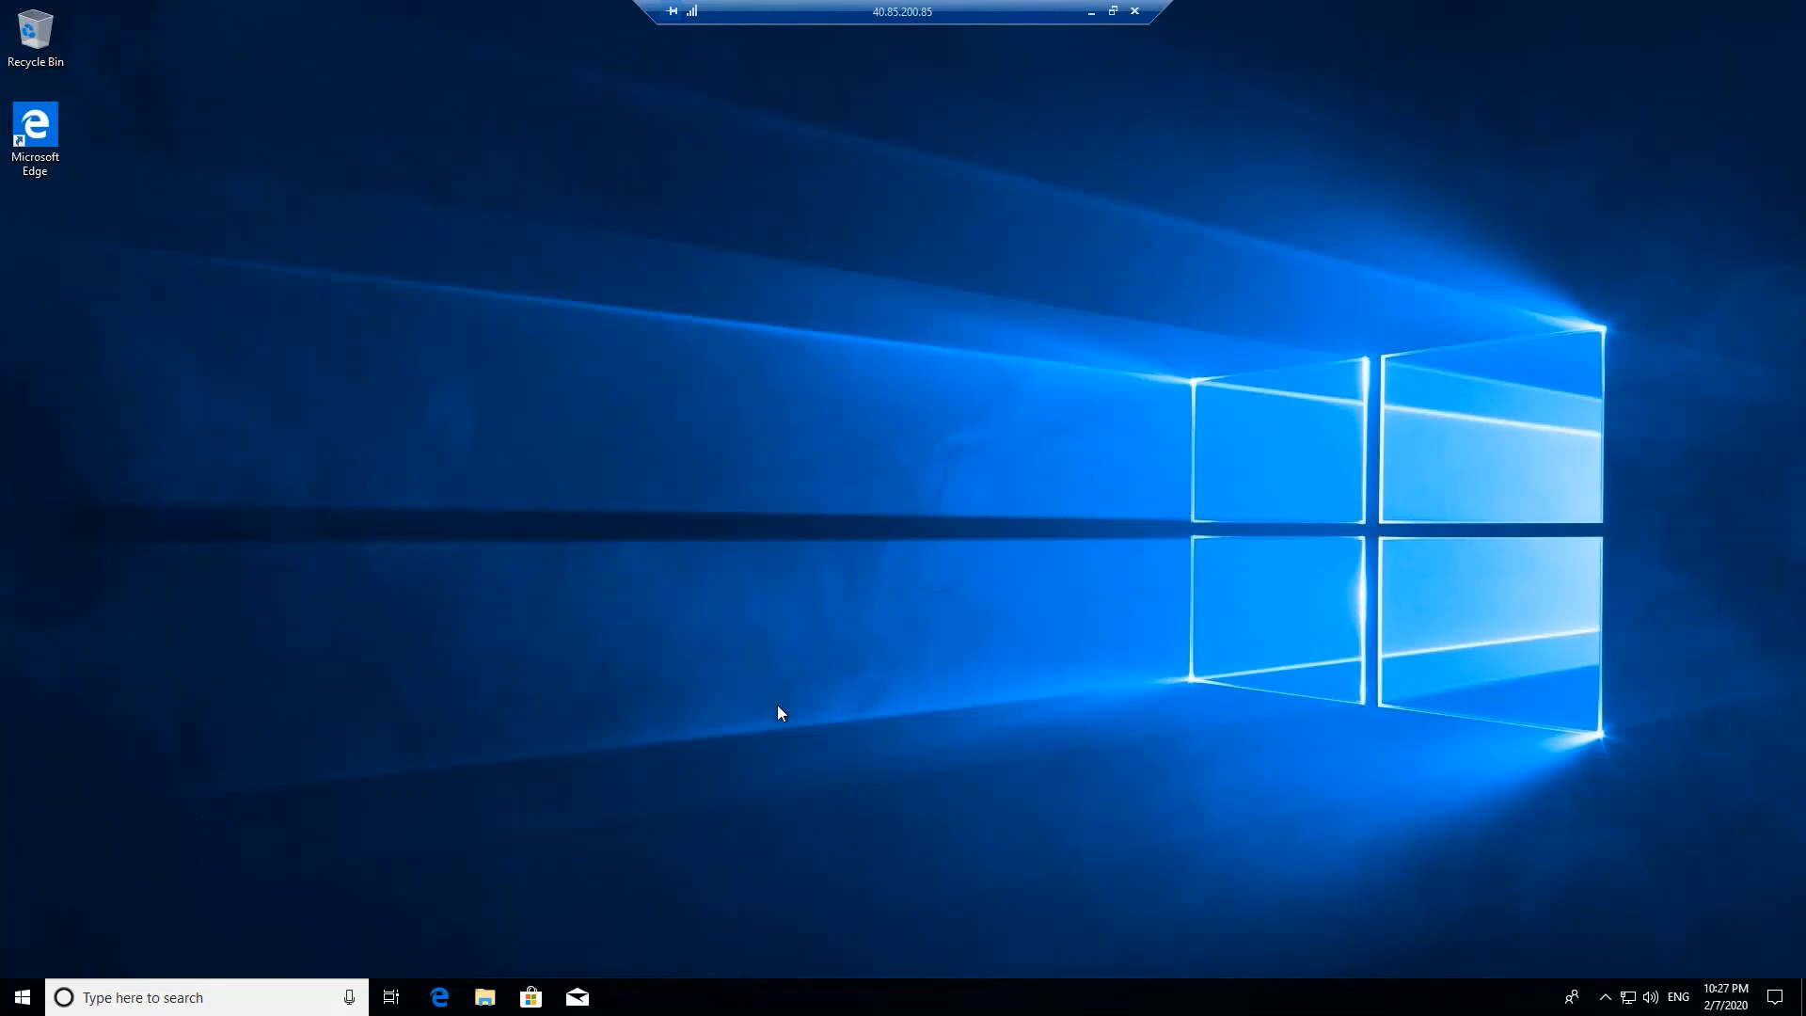
left_click(486, 999)
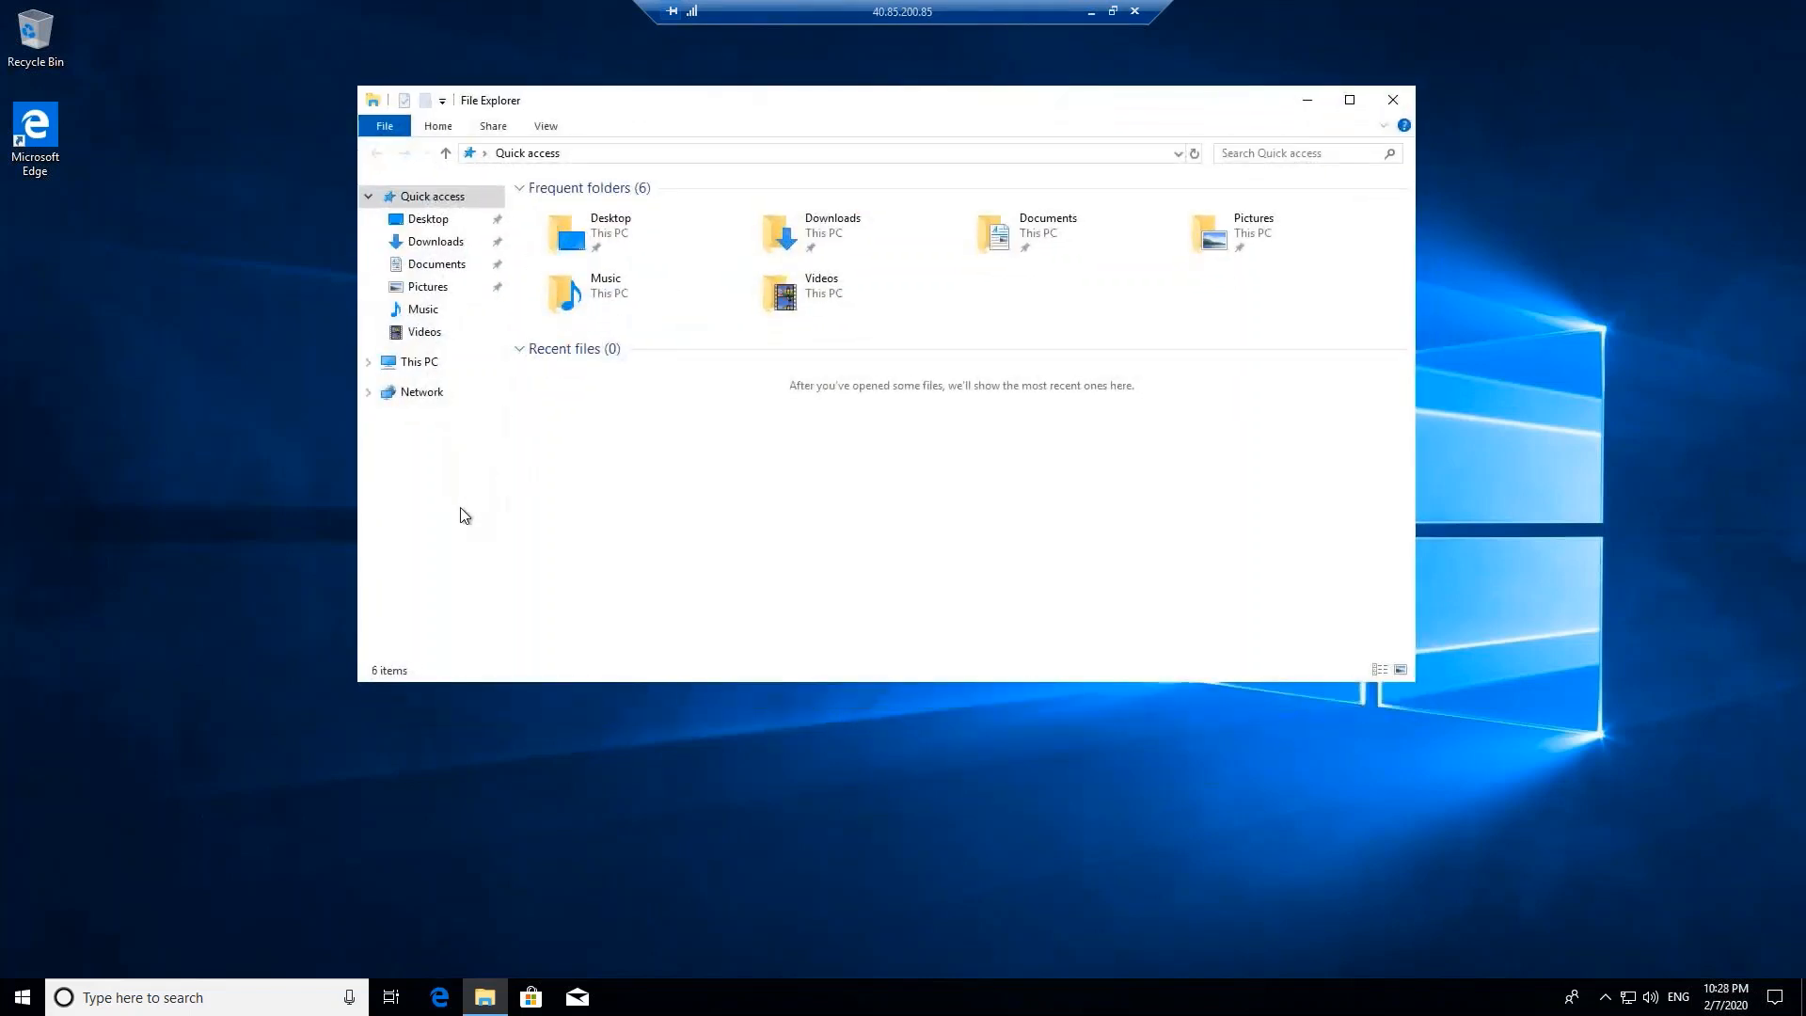
- Review the Windows (C:) drive properties (126 GB capacity, 116 GB free), then launch Microsoft Edge
left_click(368, 363)
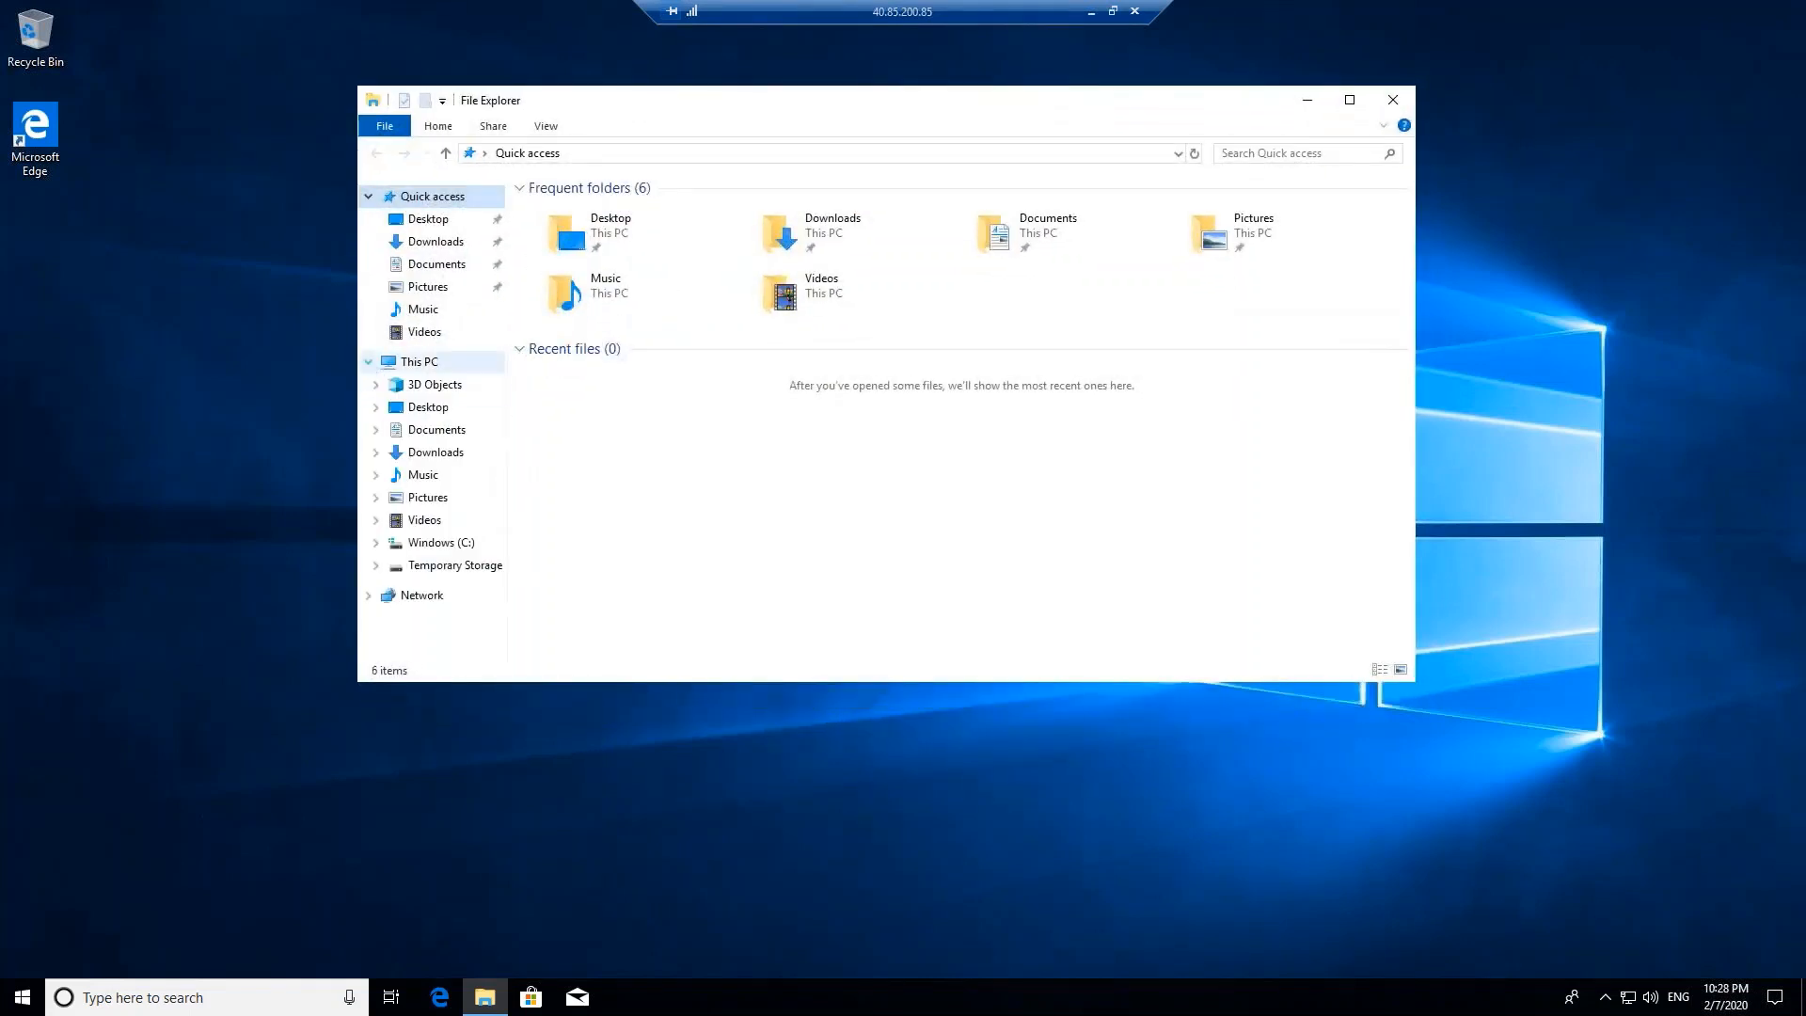
left_click(442, 544)
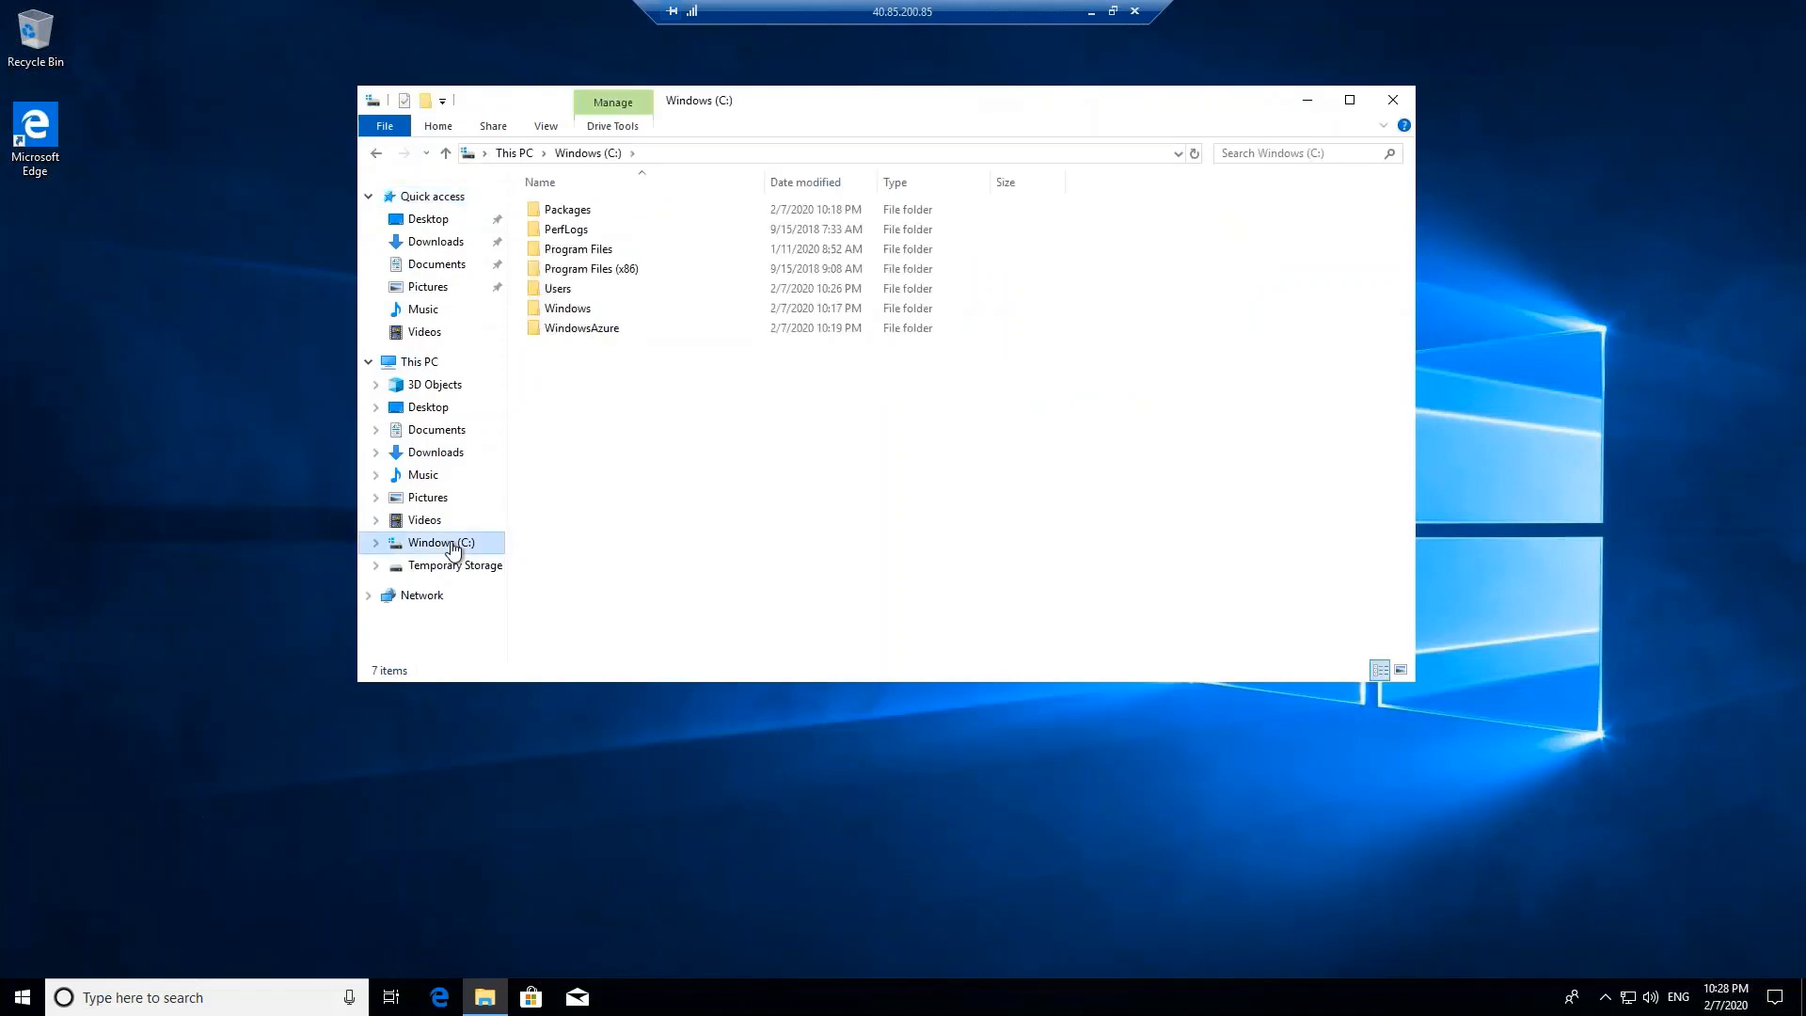
right_click(451, 548)
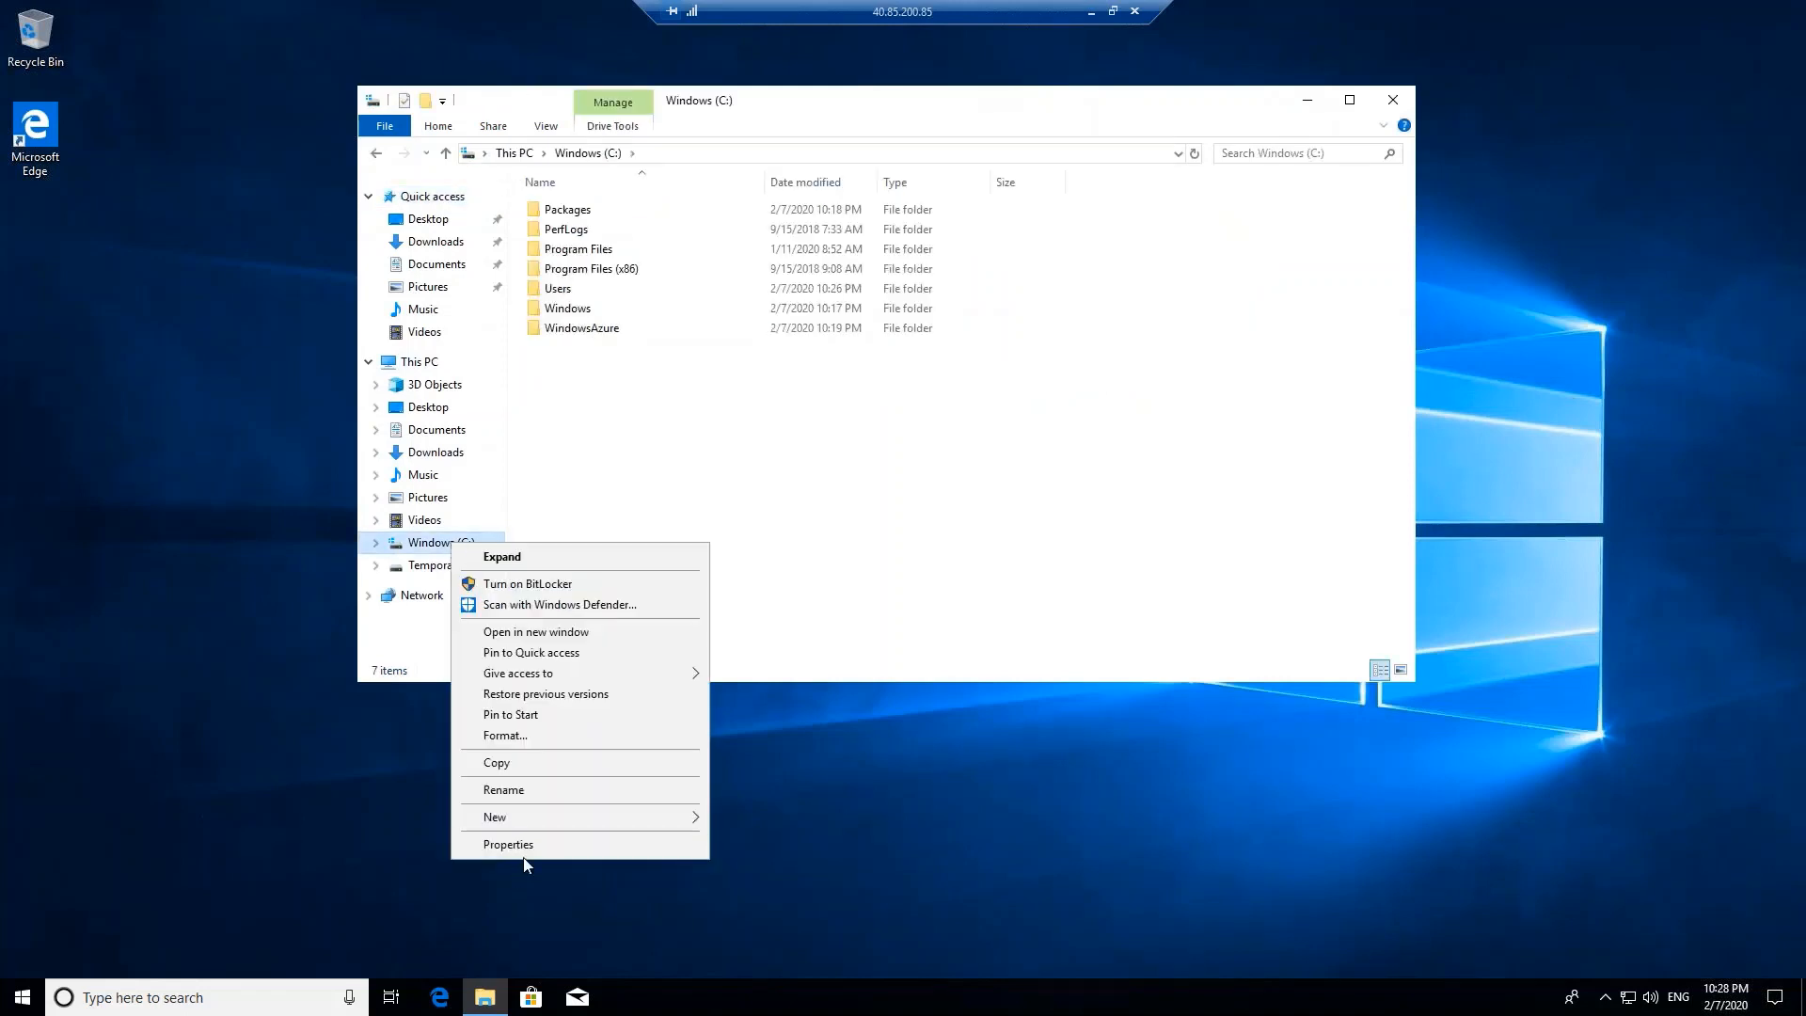
left_click(536, 840)
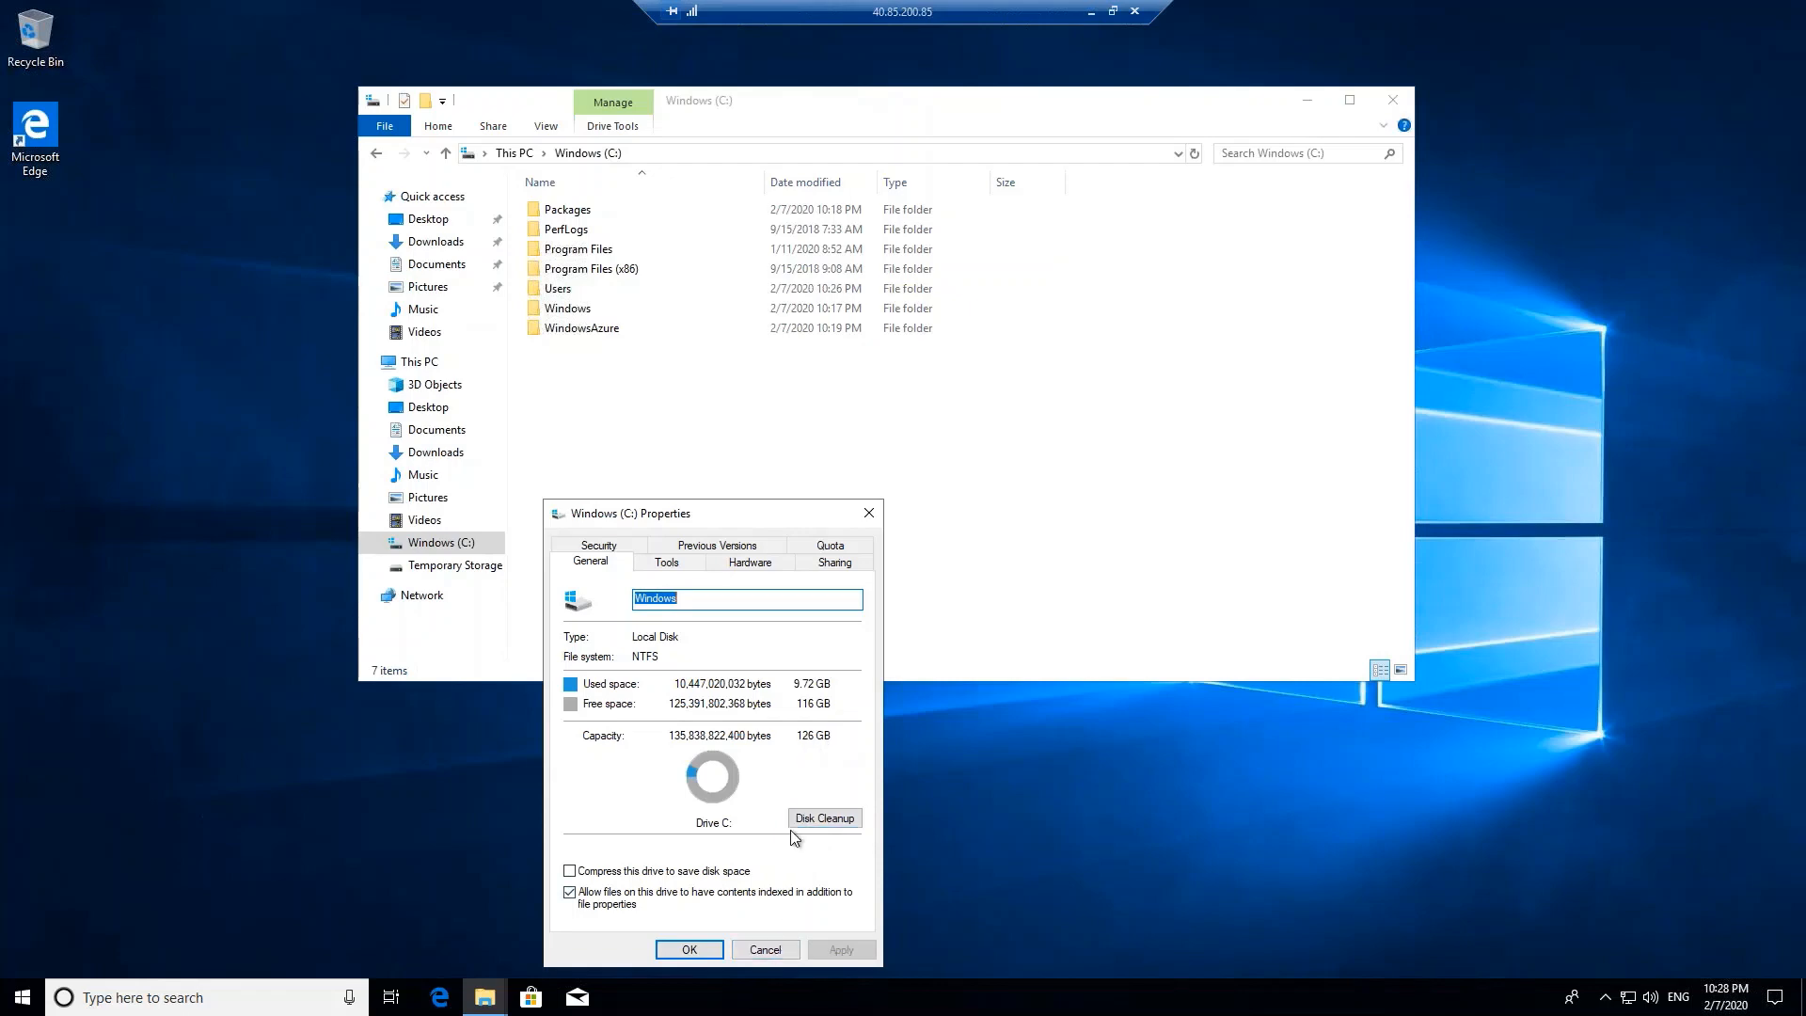
left_click(766, 950)
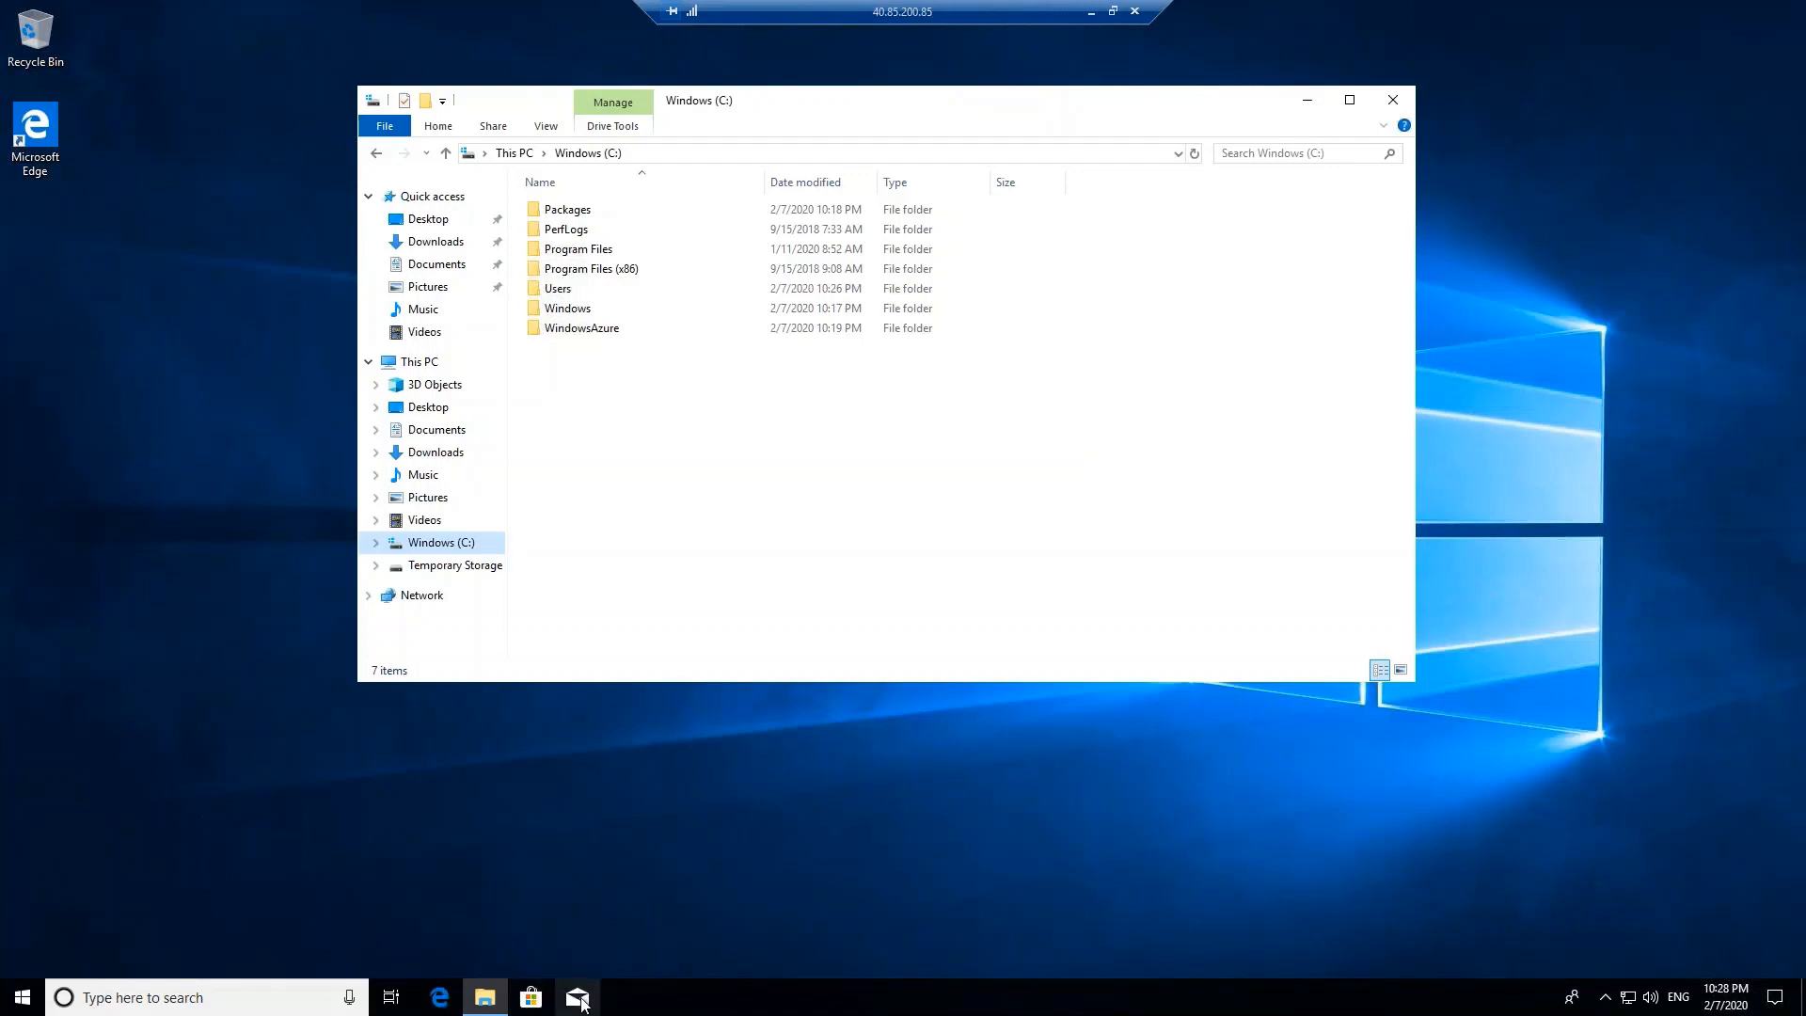
left_click(439, 999)
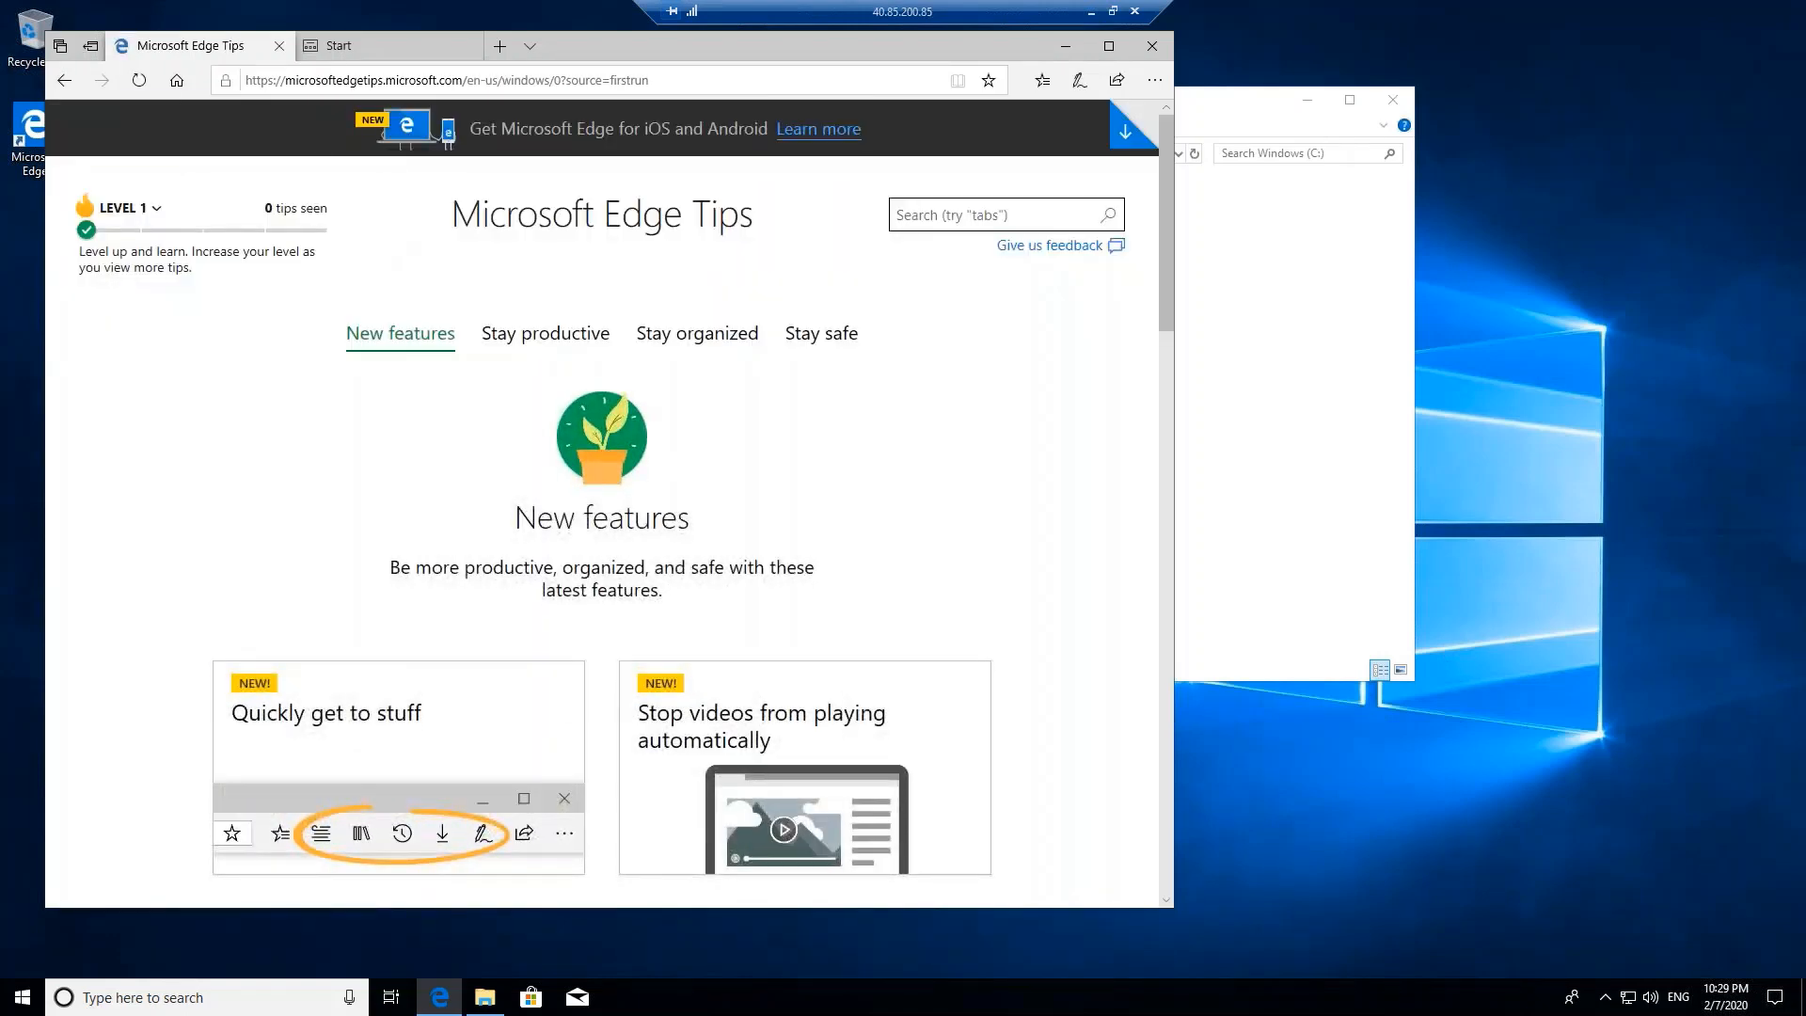
- In a new Edge tab, search 'go' and open the Google homepage
left_click(503, 46)
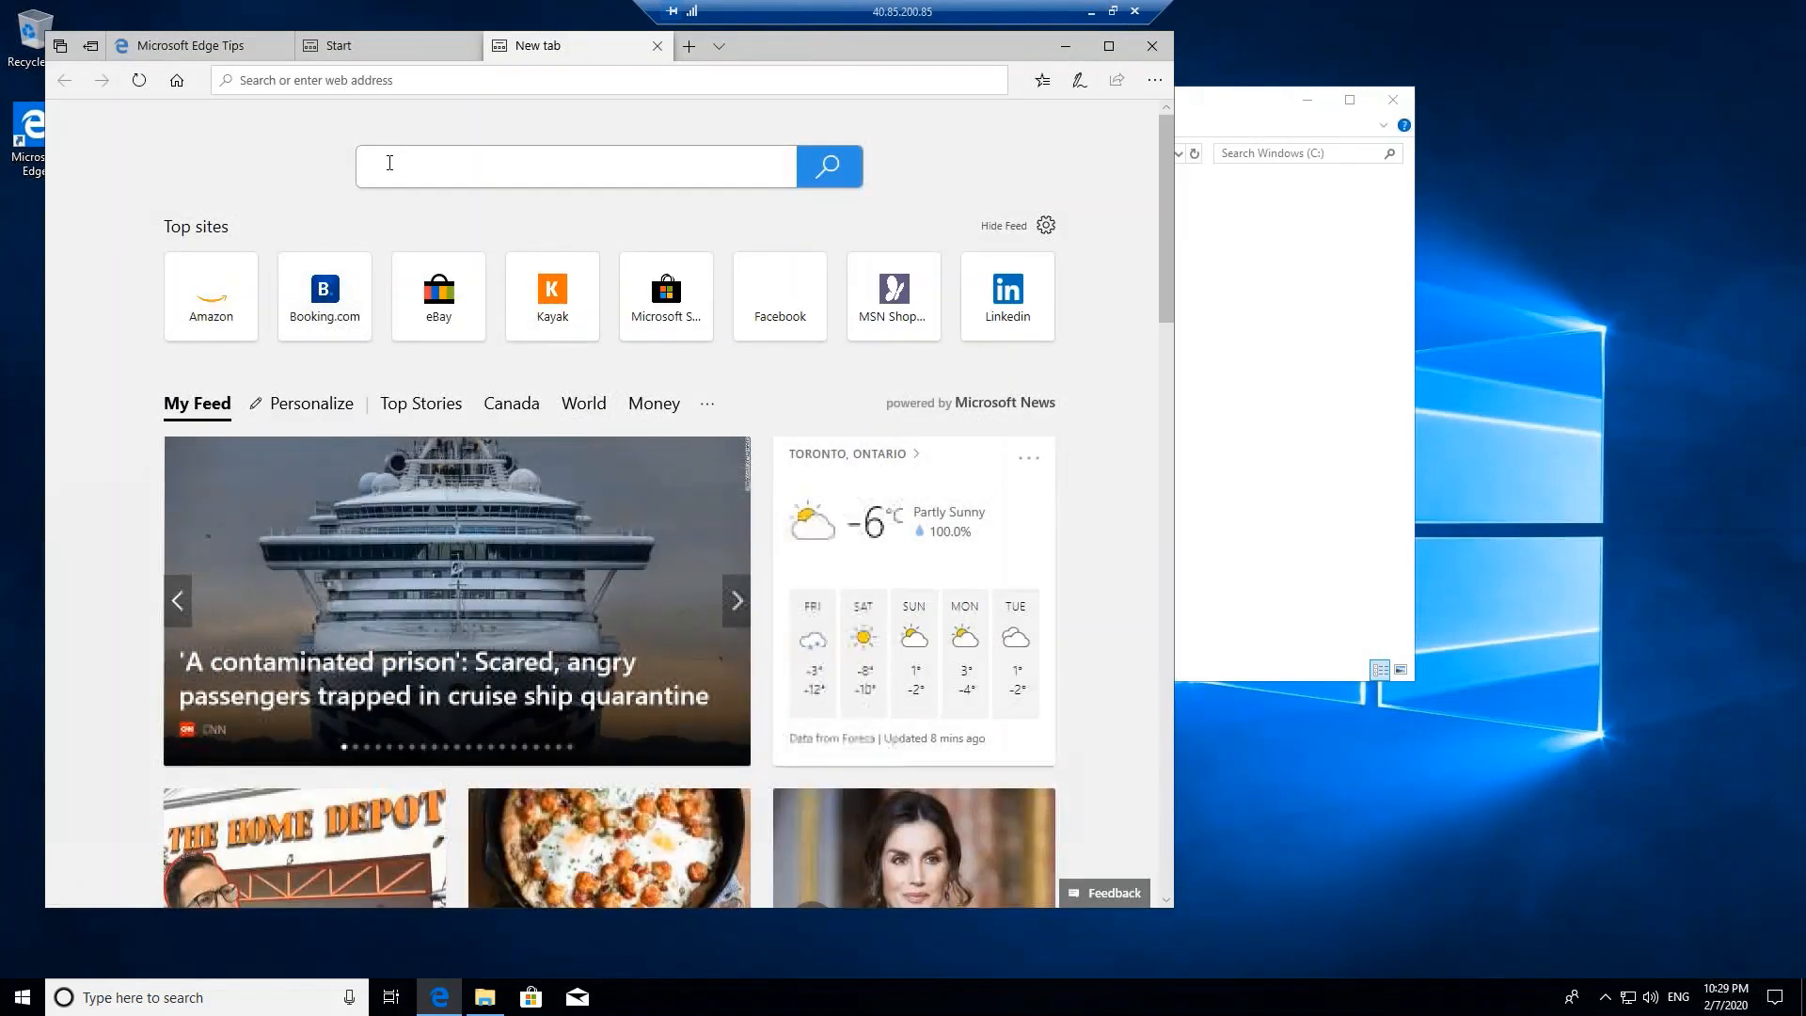
left_click(389, 164)
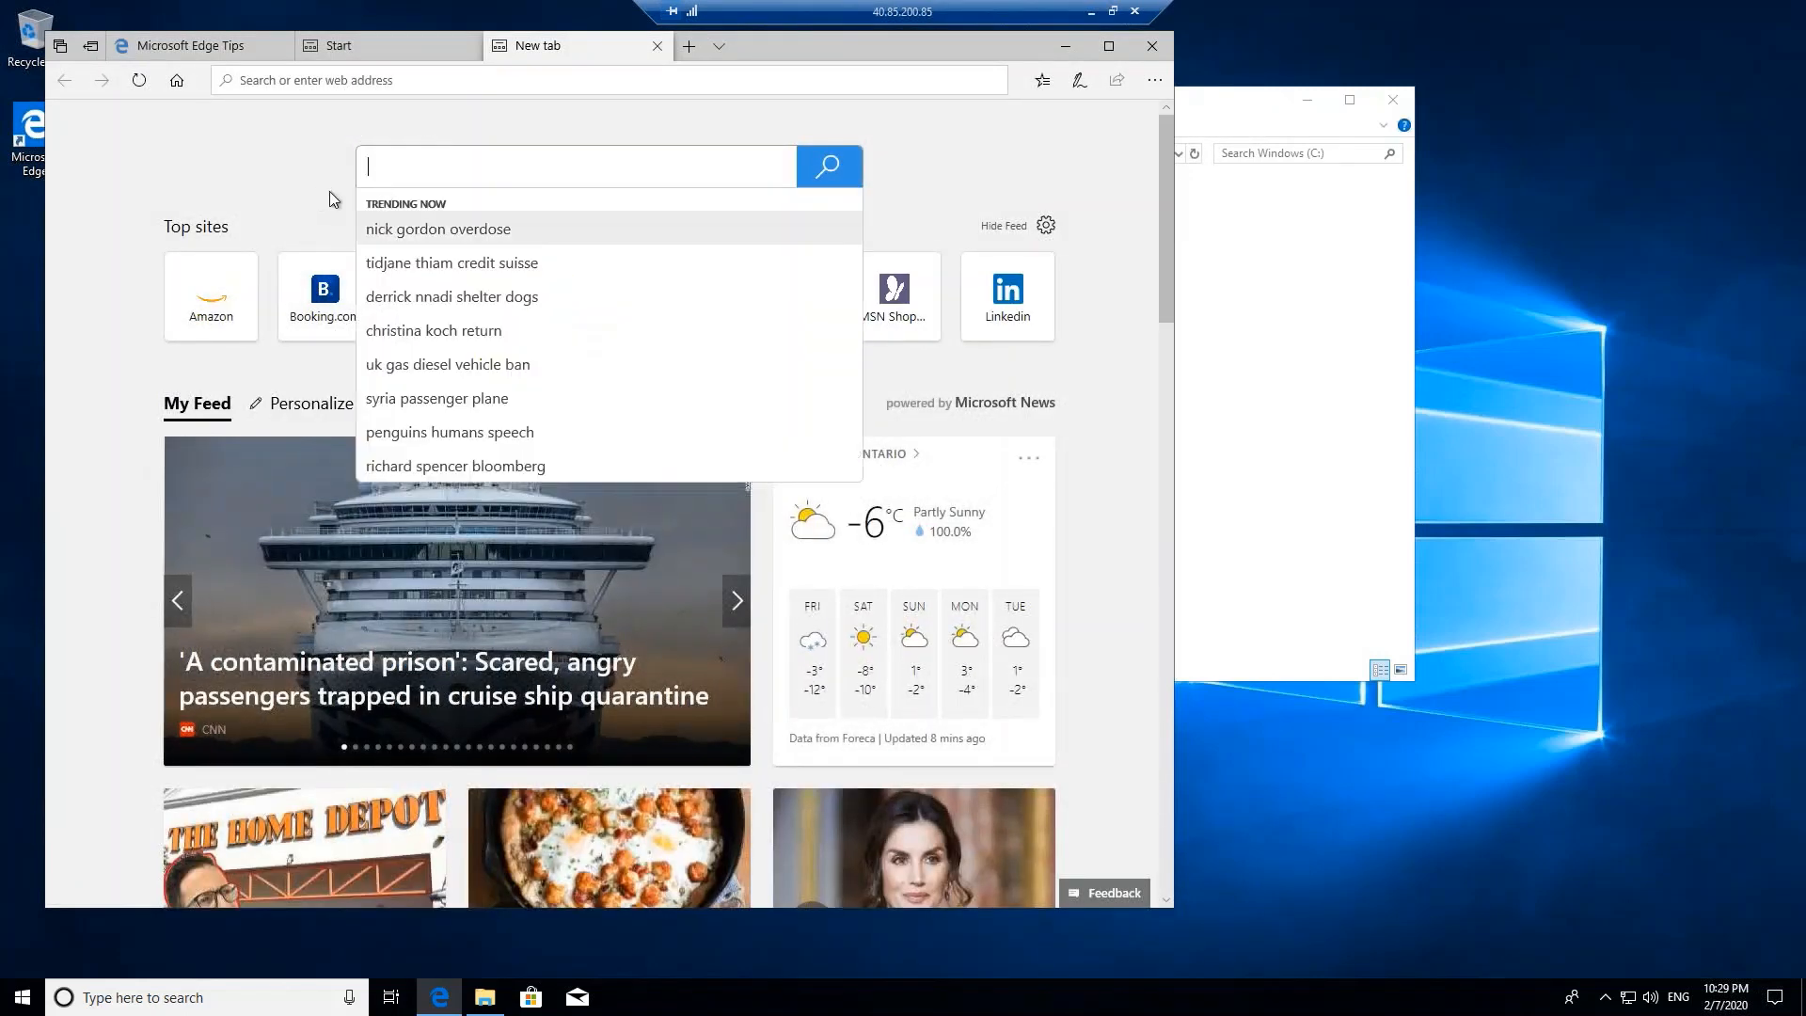
type("google")
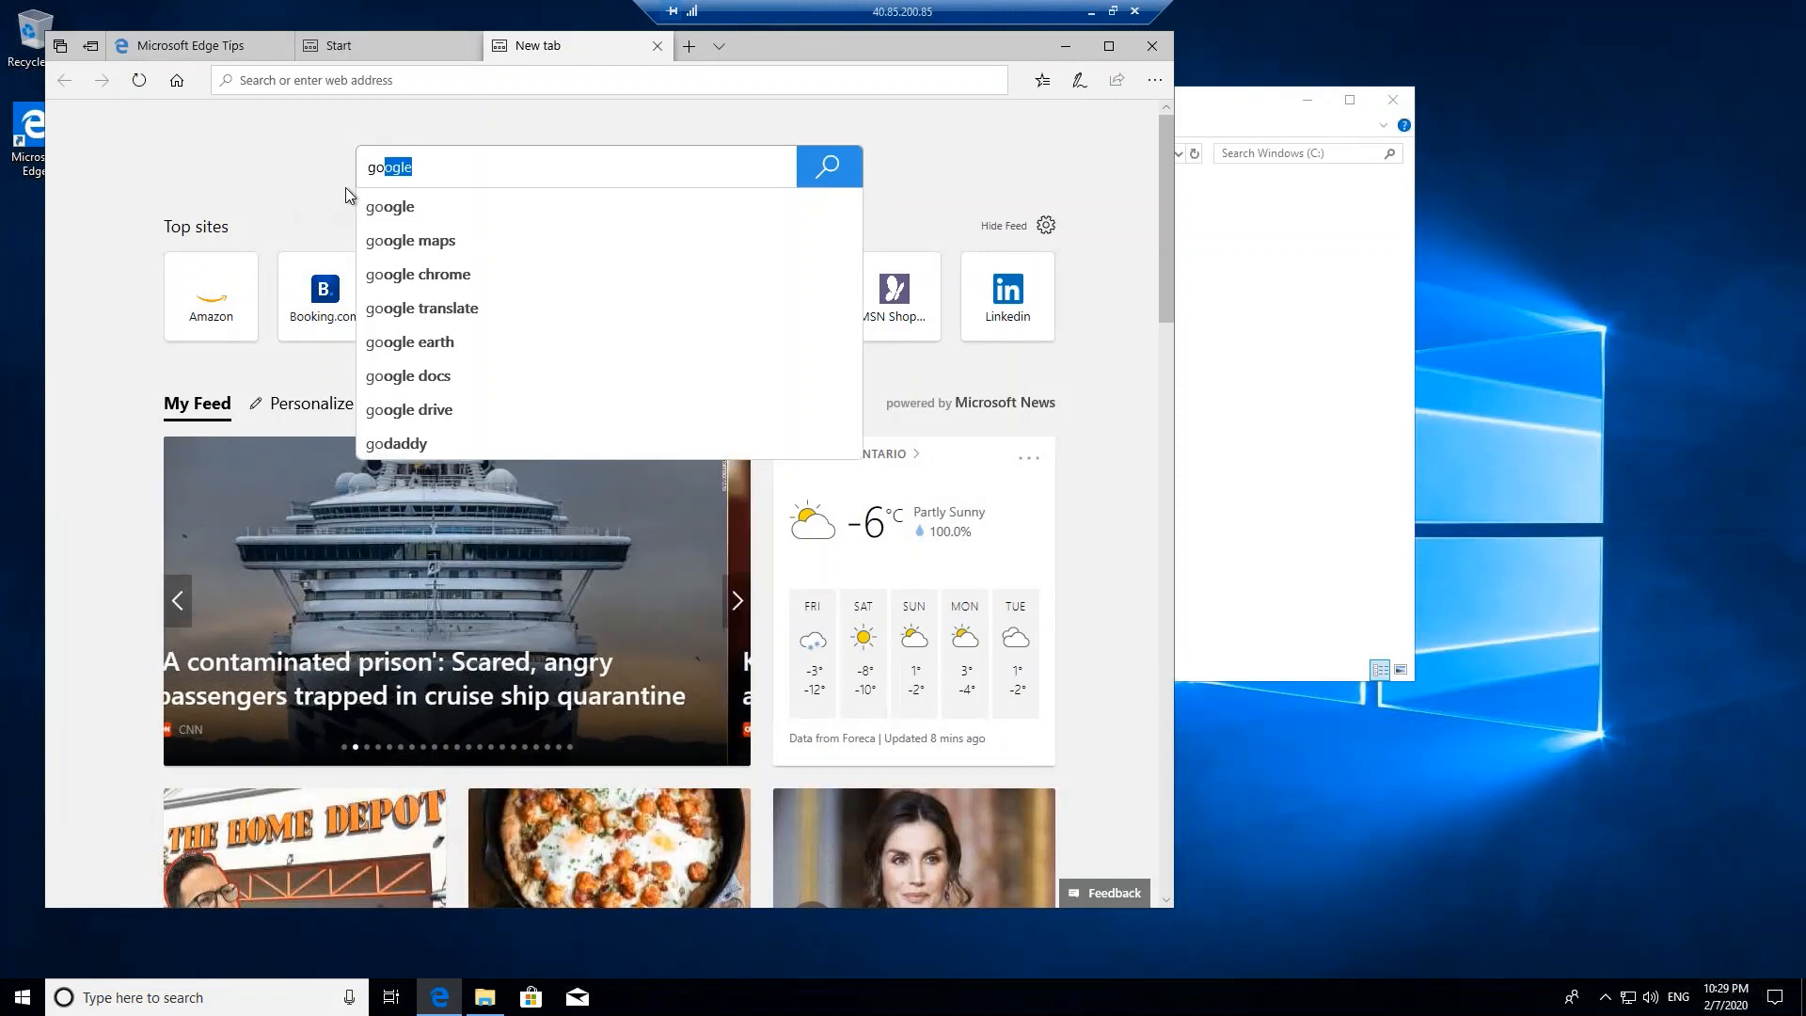
key("Return")
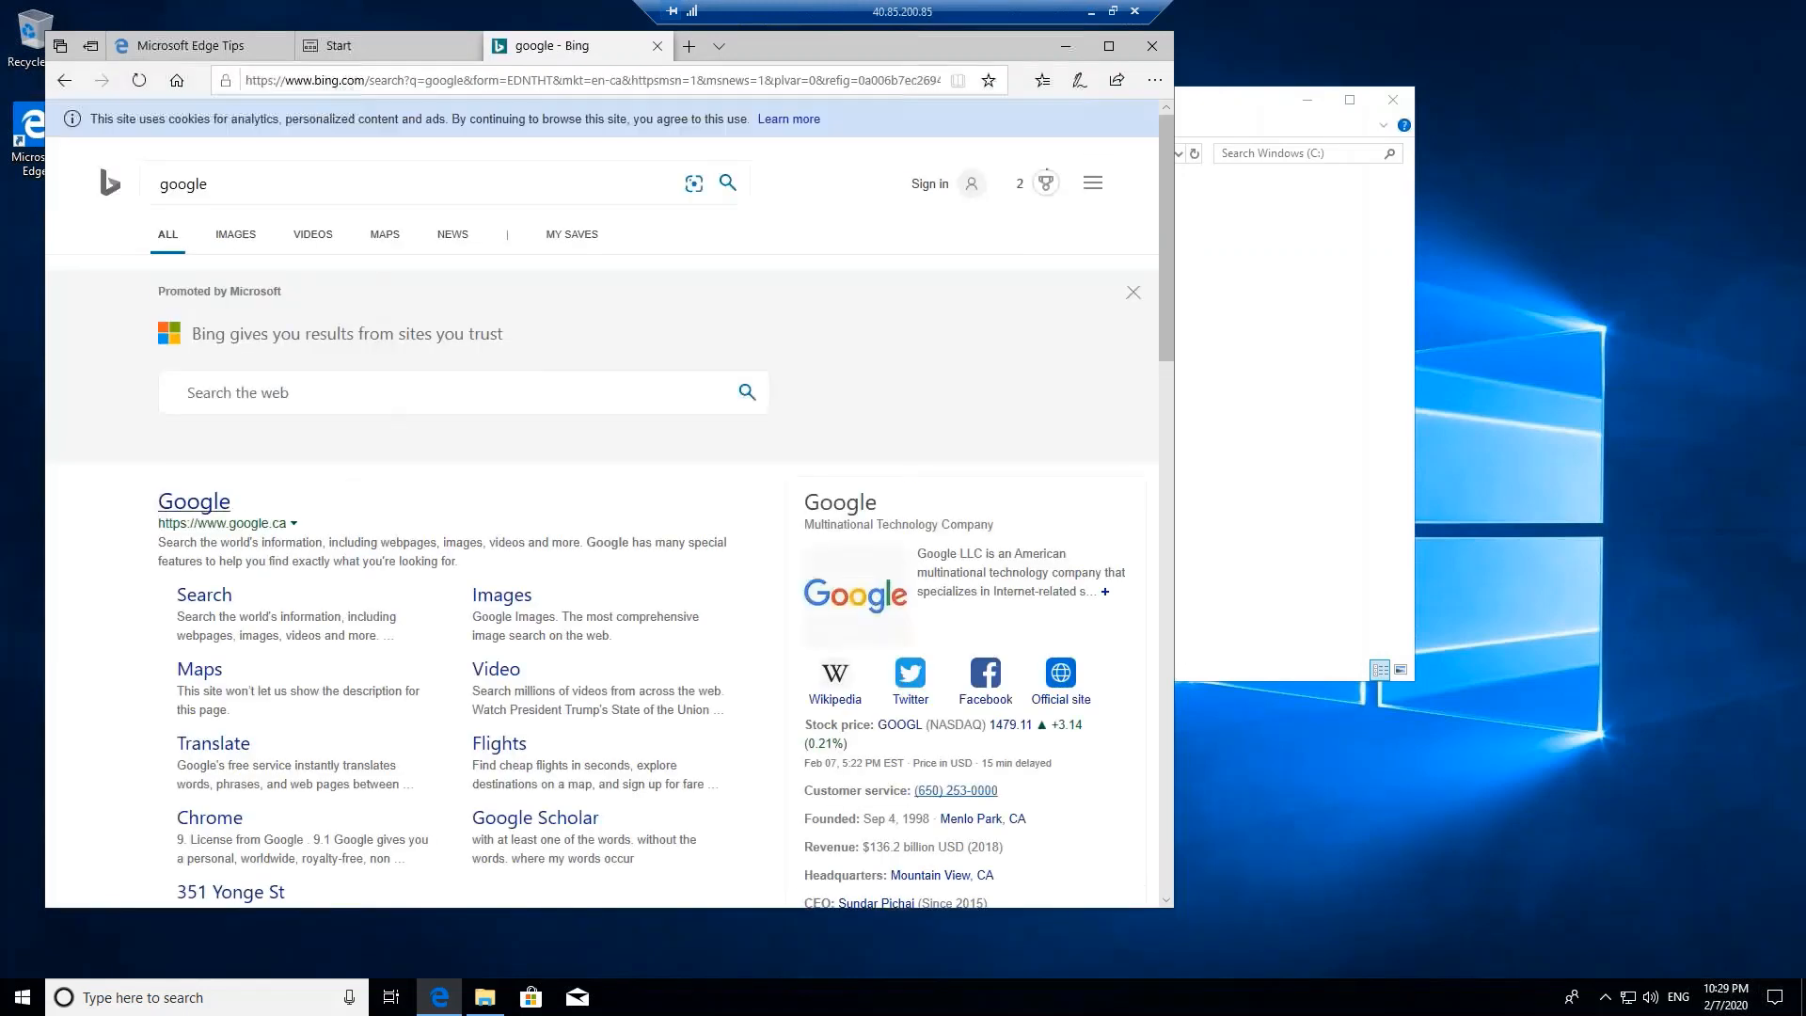
left_click(186, 508)
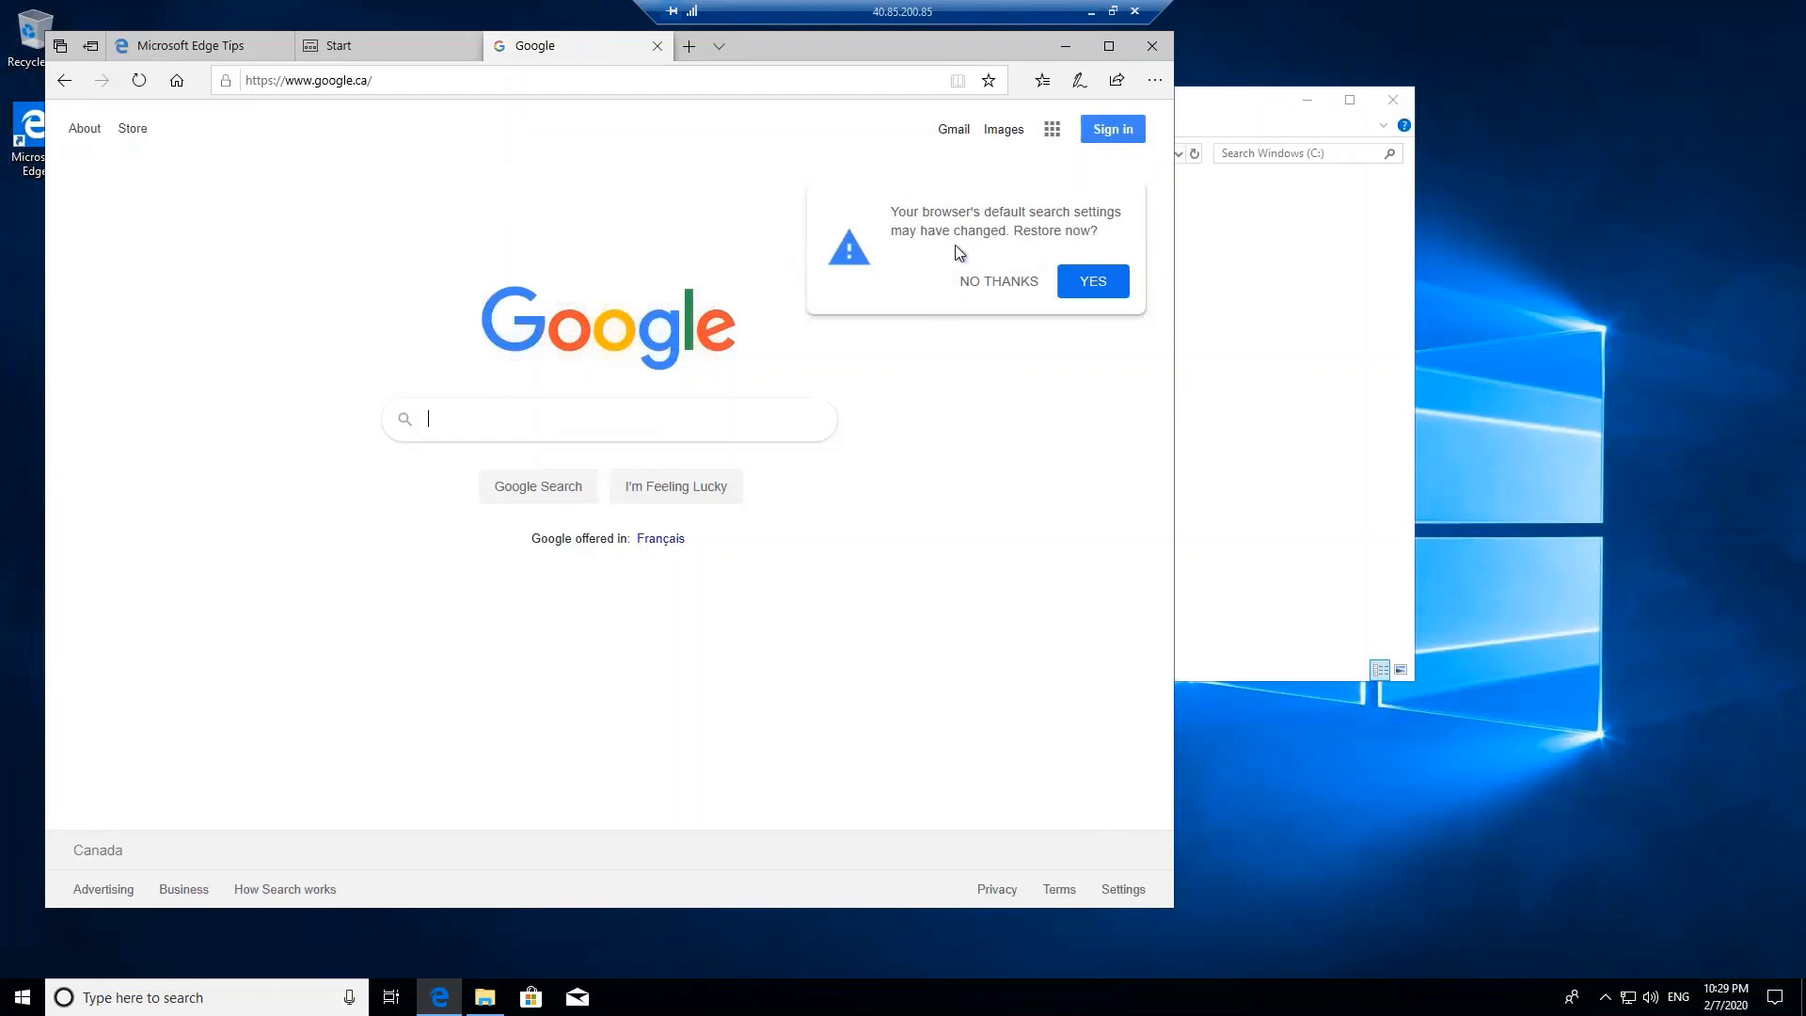
left_click(1003, 282)
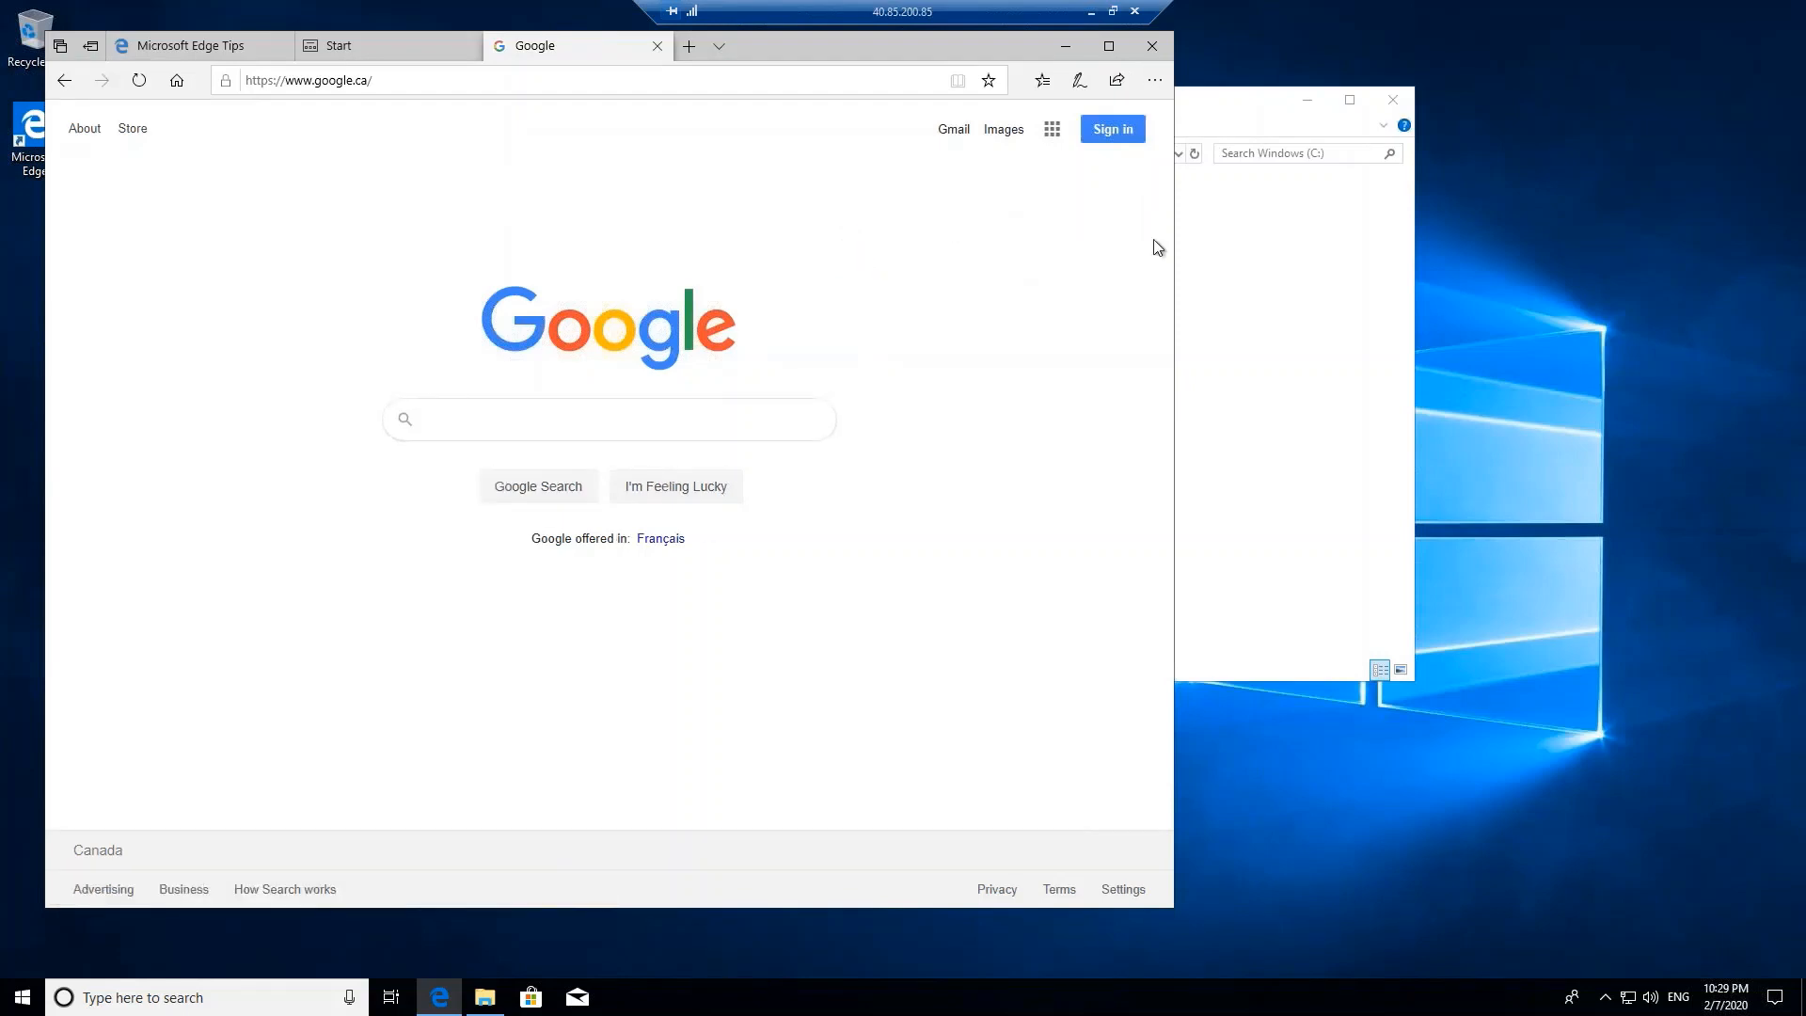
- Widen the Edge window and search Google for 'chrome download'
left_click_drag(1175, 295, 1356, 296)
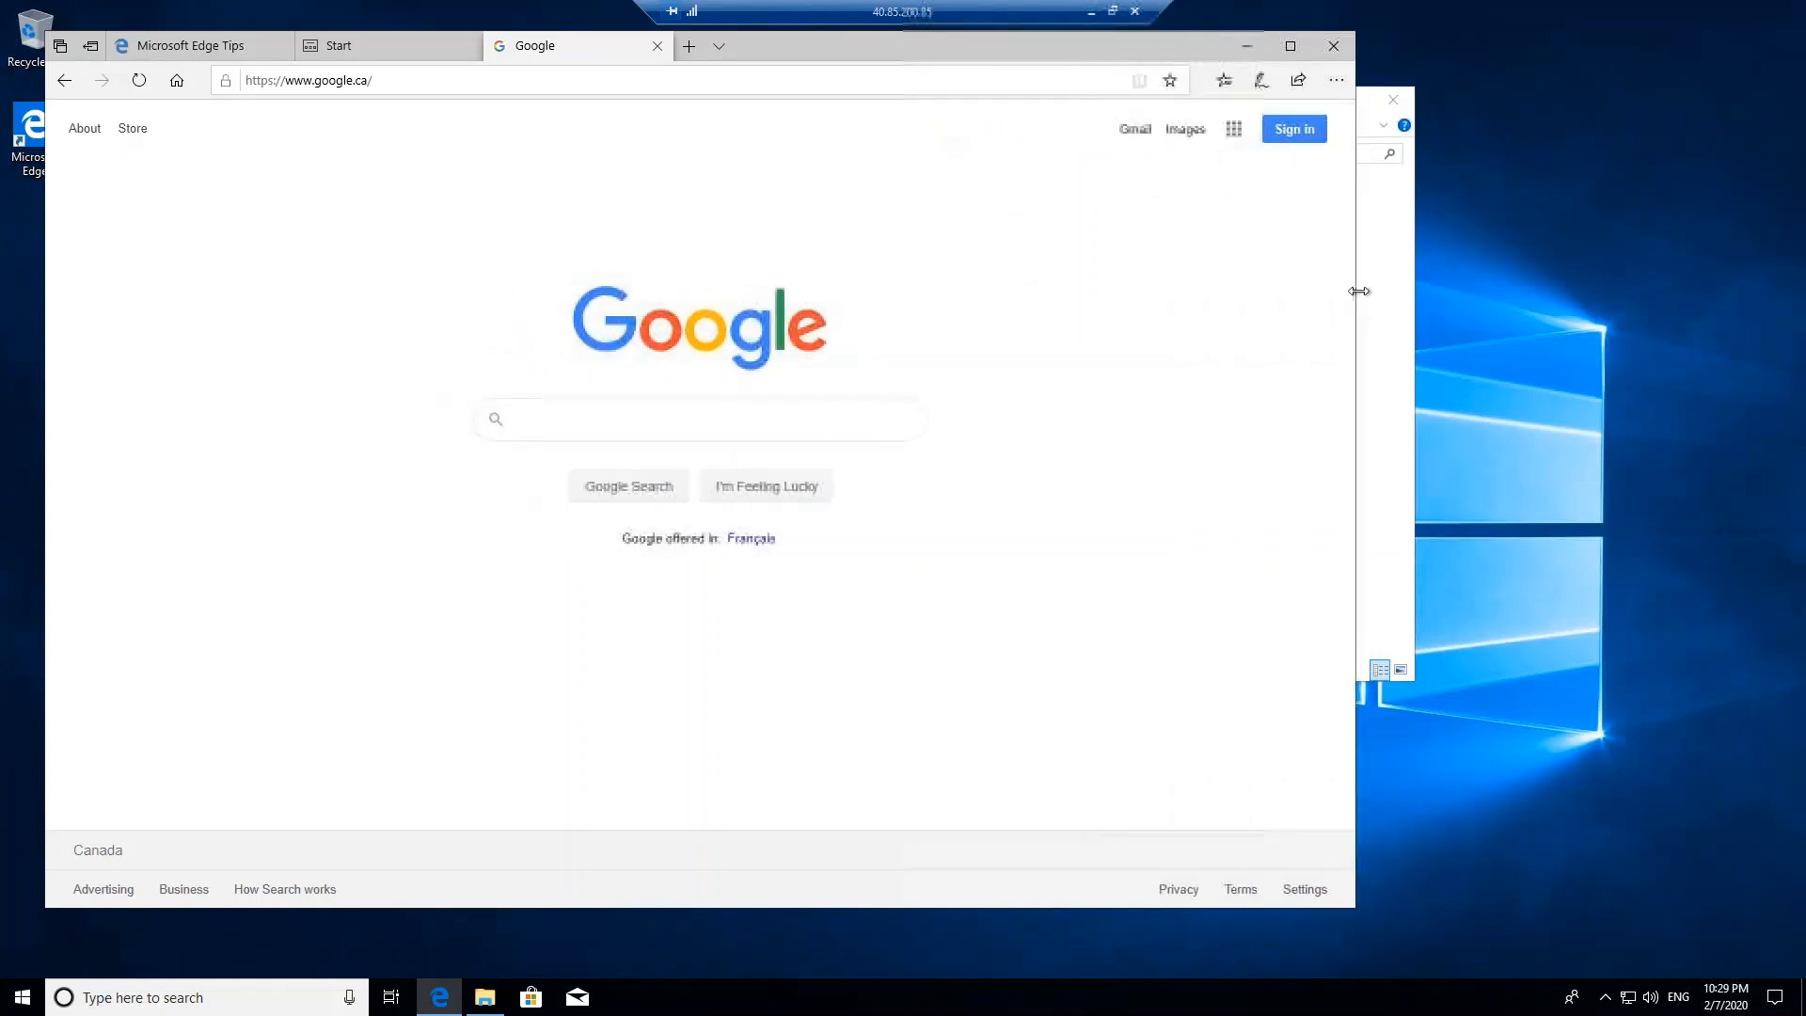
left_click(534, 417)
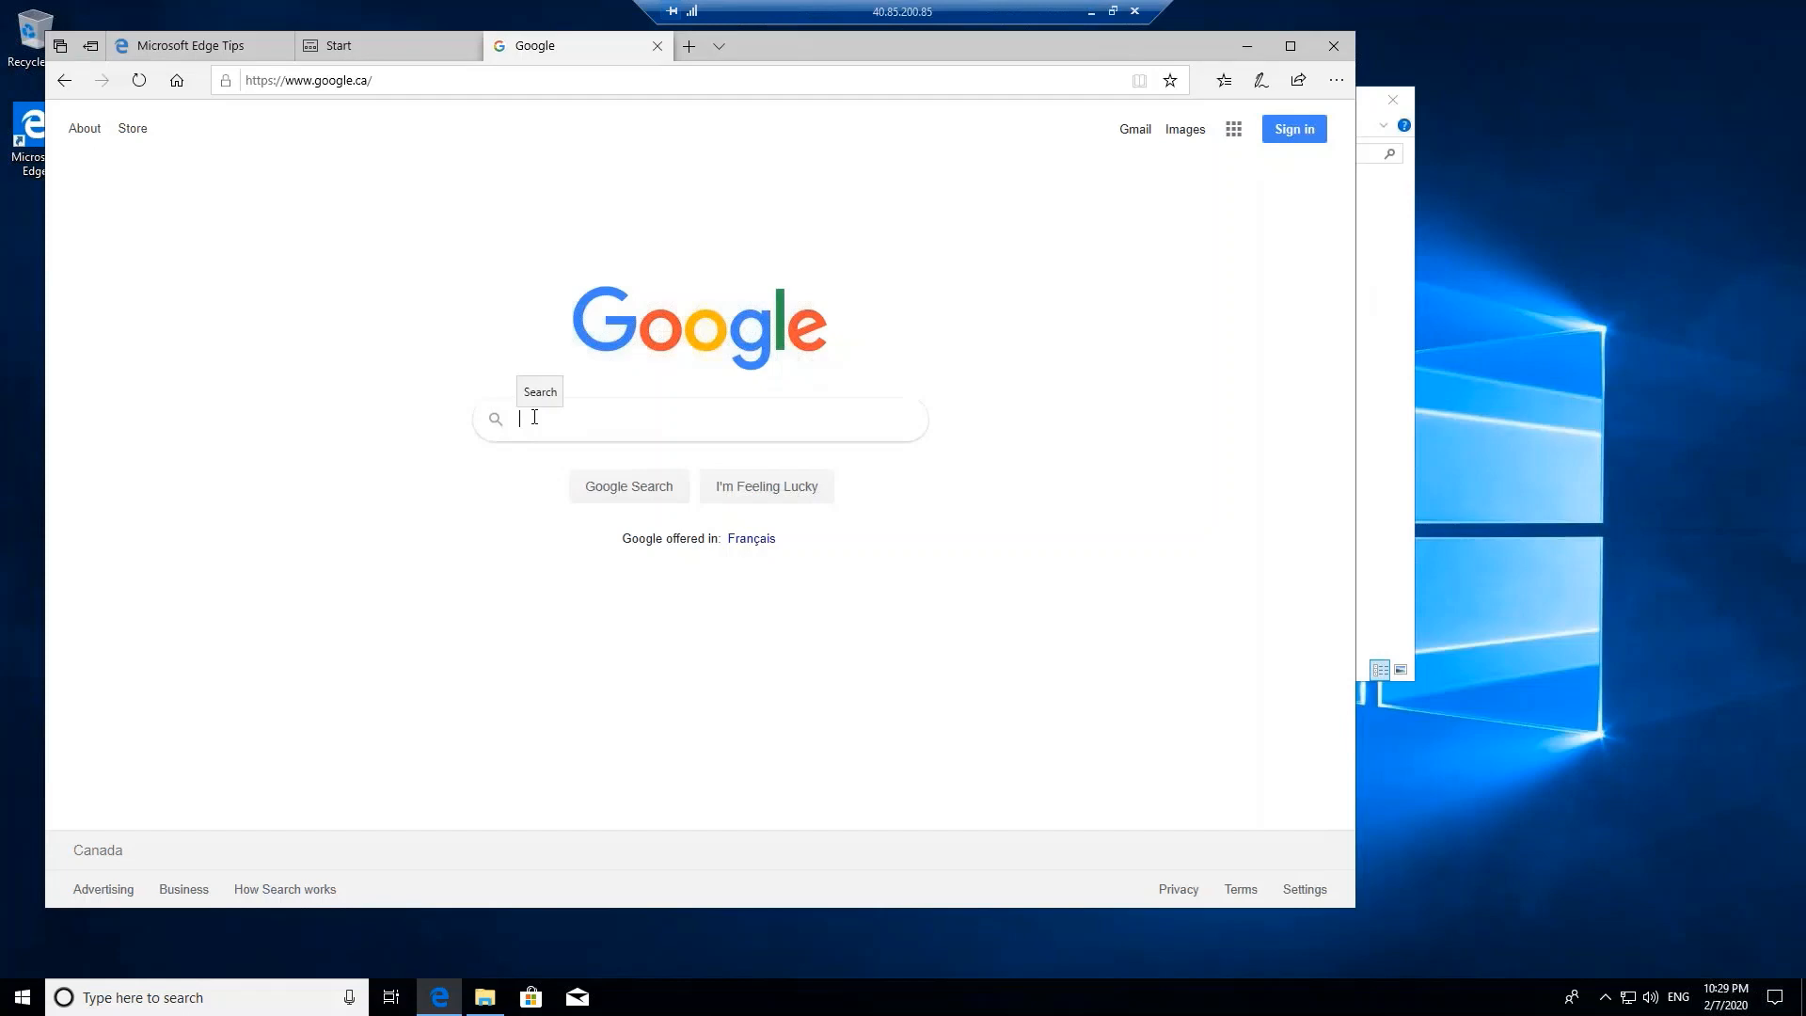
type("chrome")
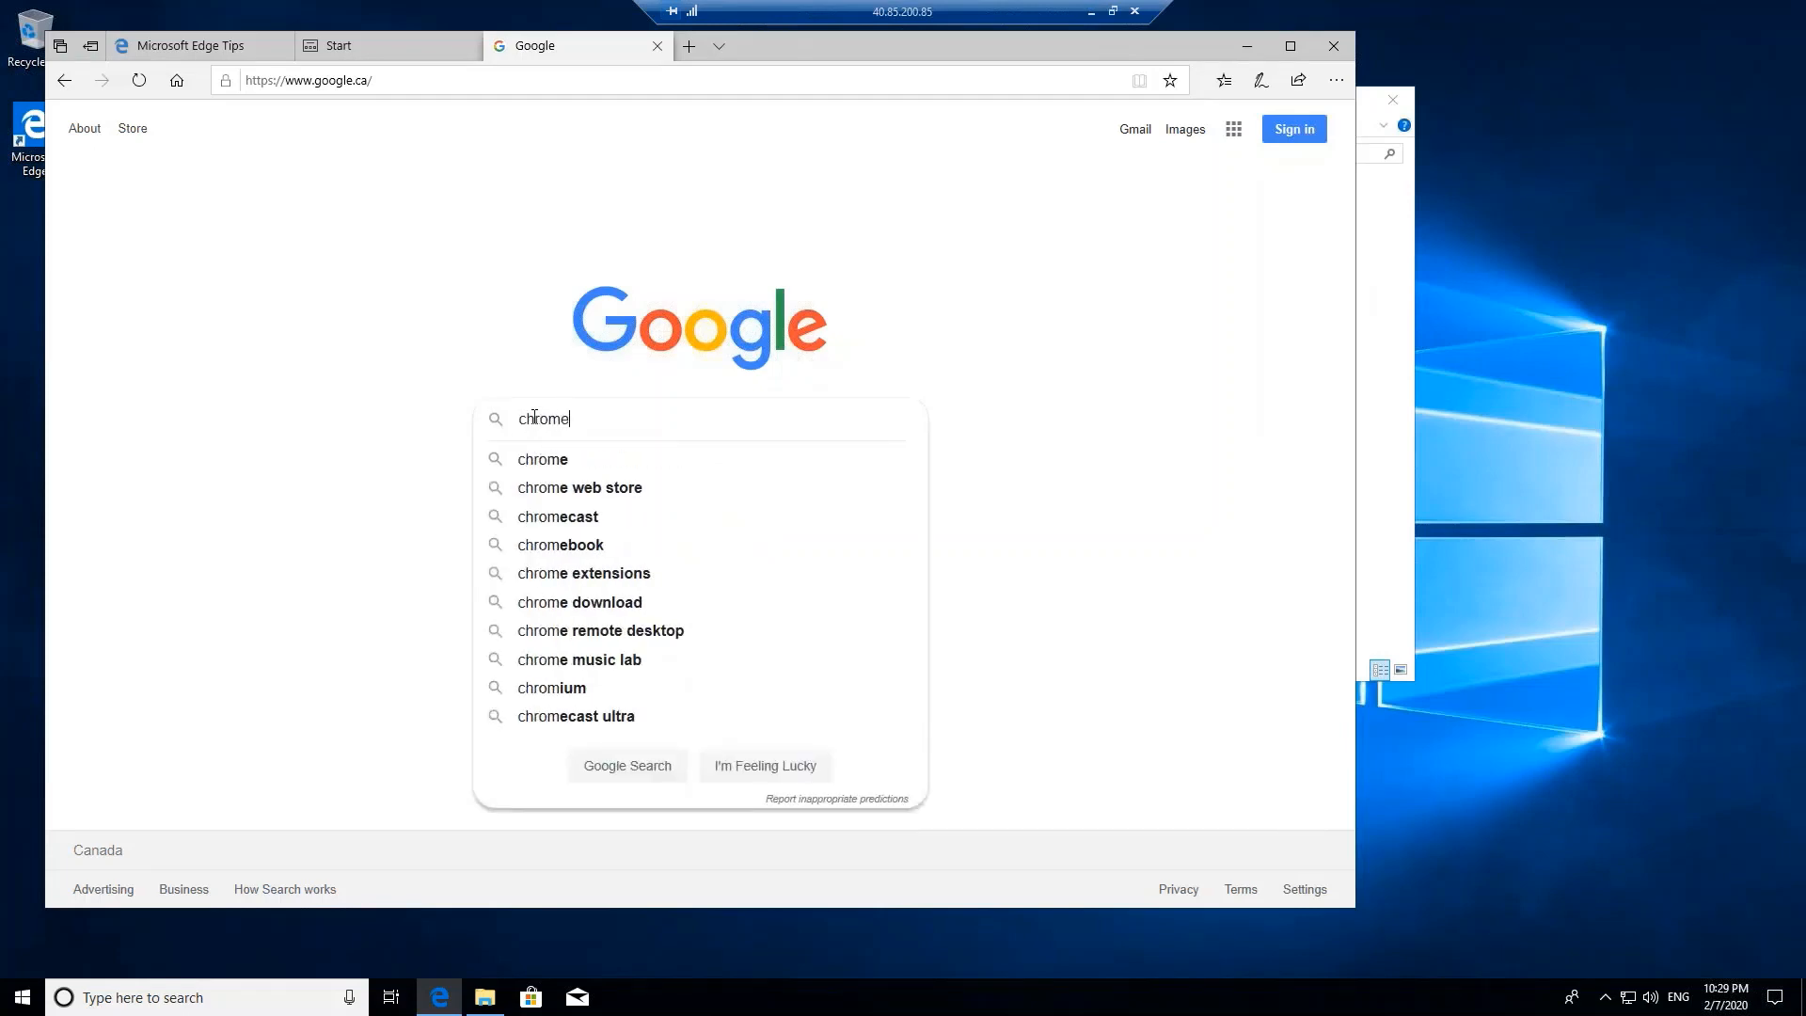
type(" downlo")
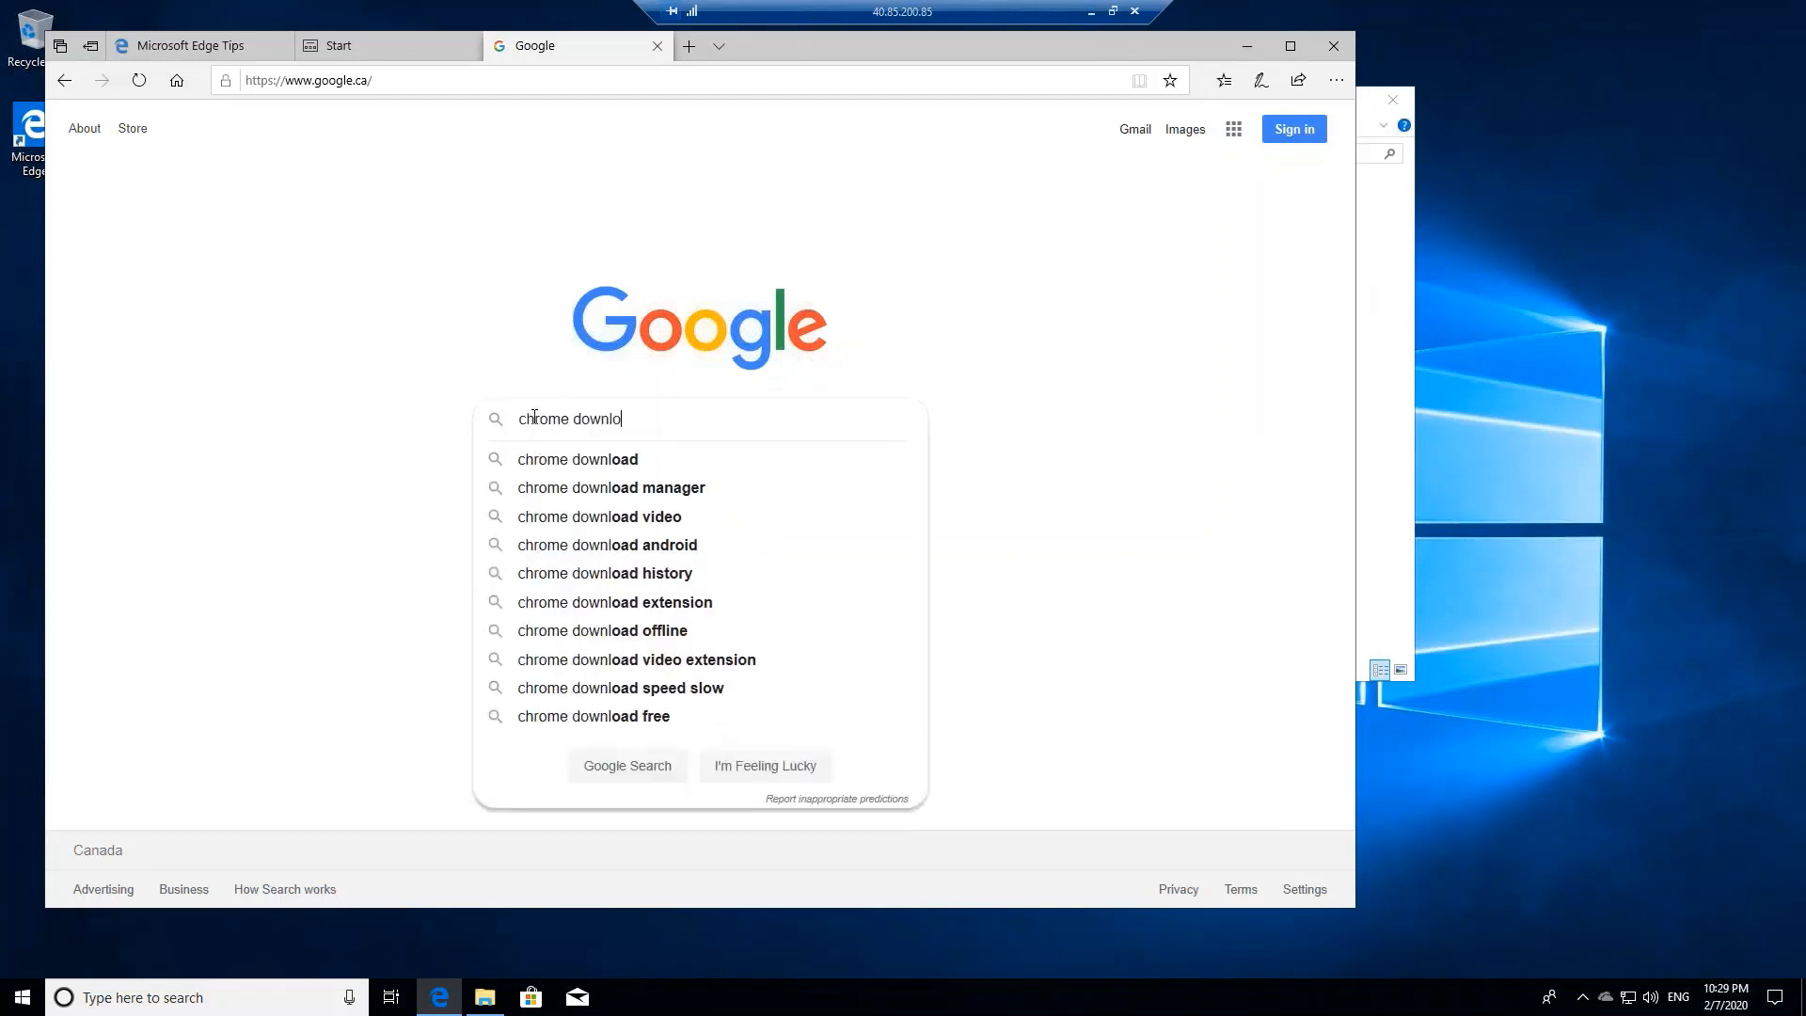
type("ad")
key("Return")
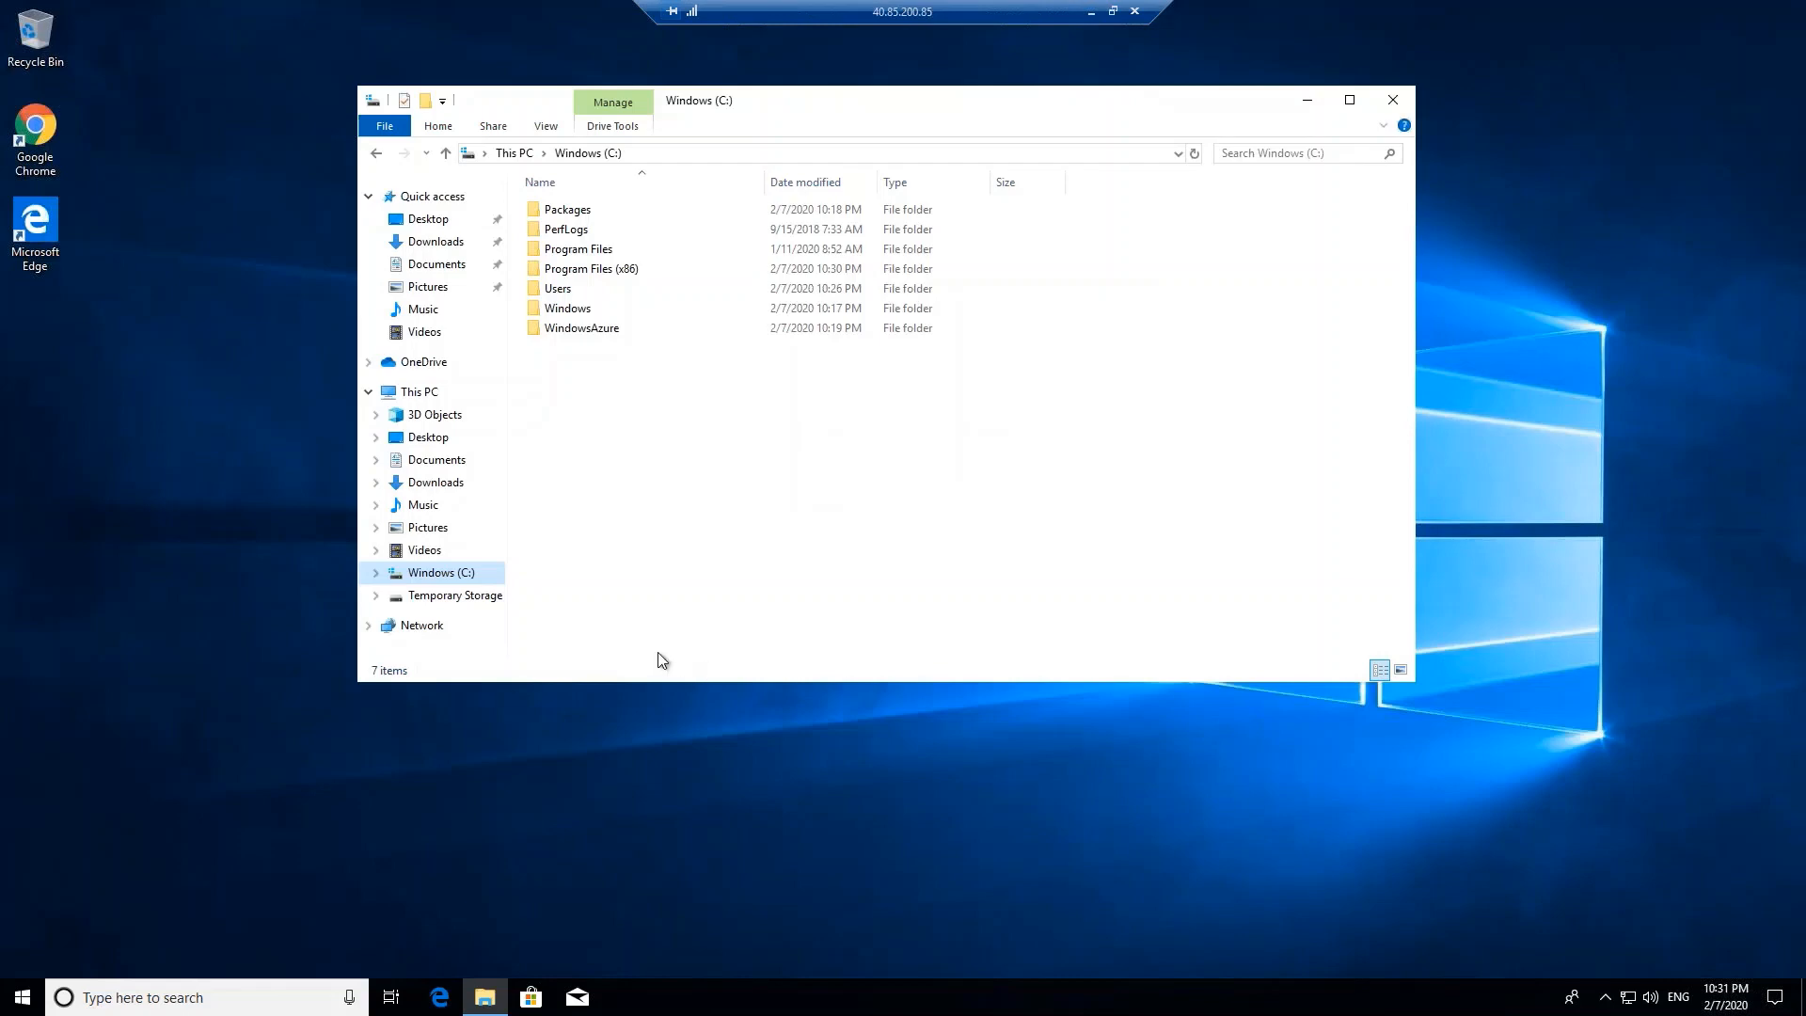
- Pin Google Chrome to the Start tiles from the apps list
left_click(18, 1009)
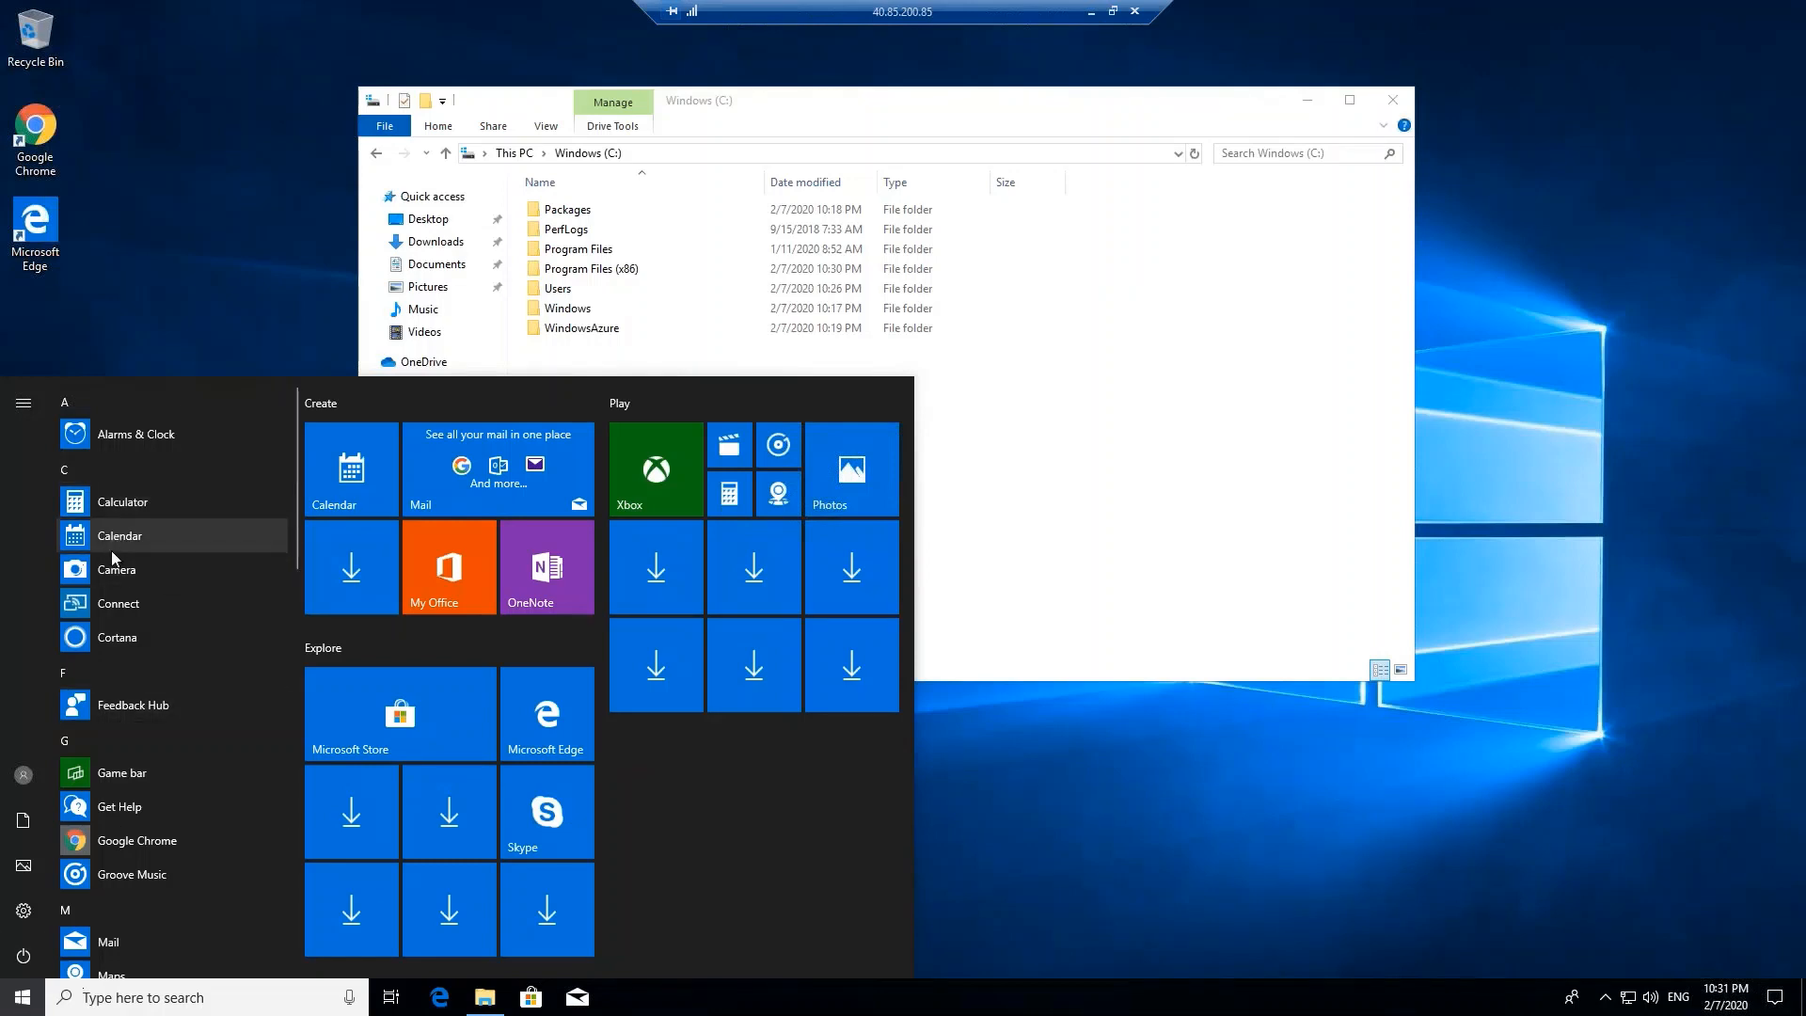
right_click(124, 838)
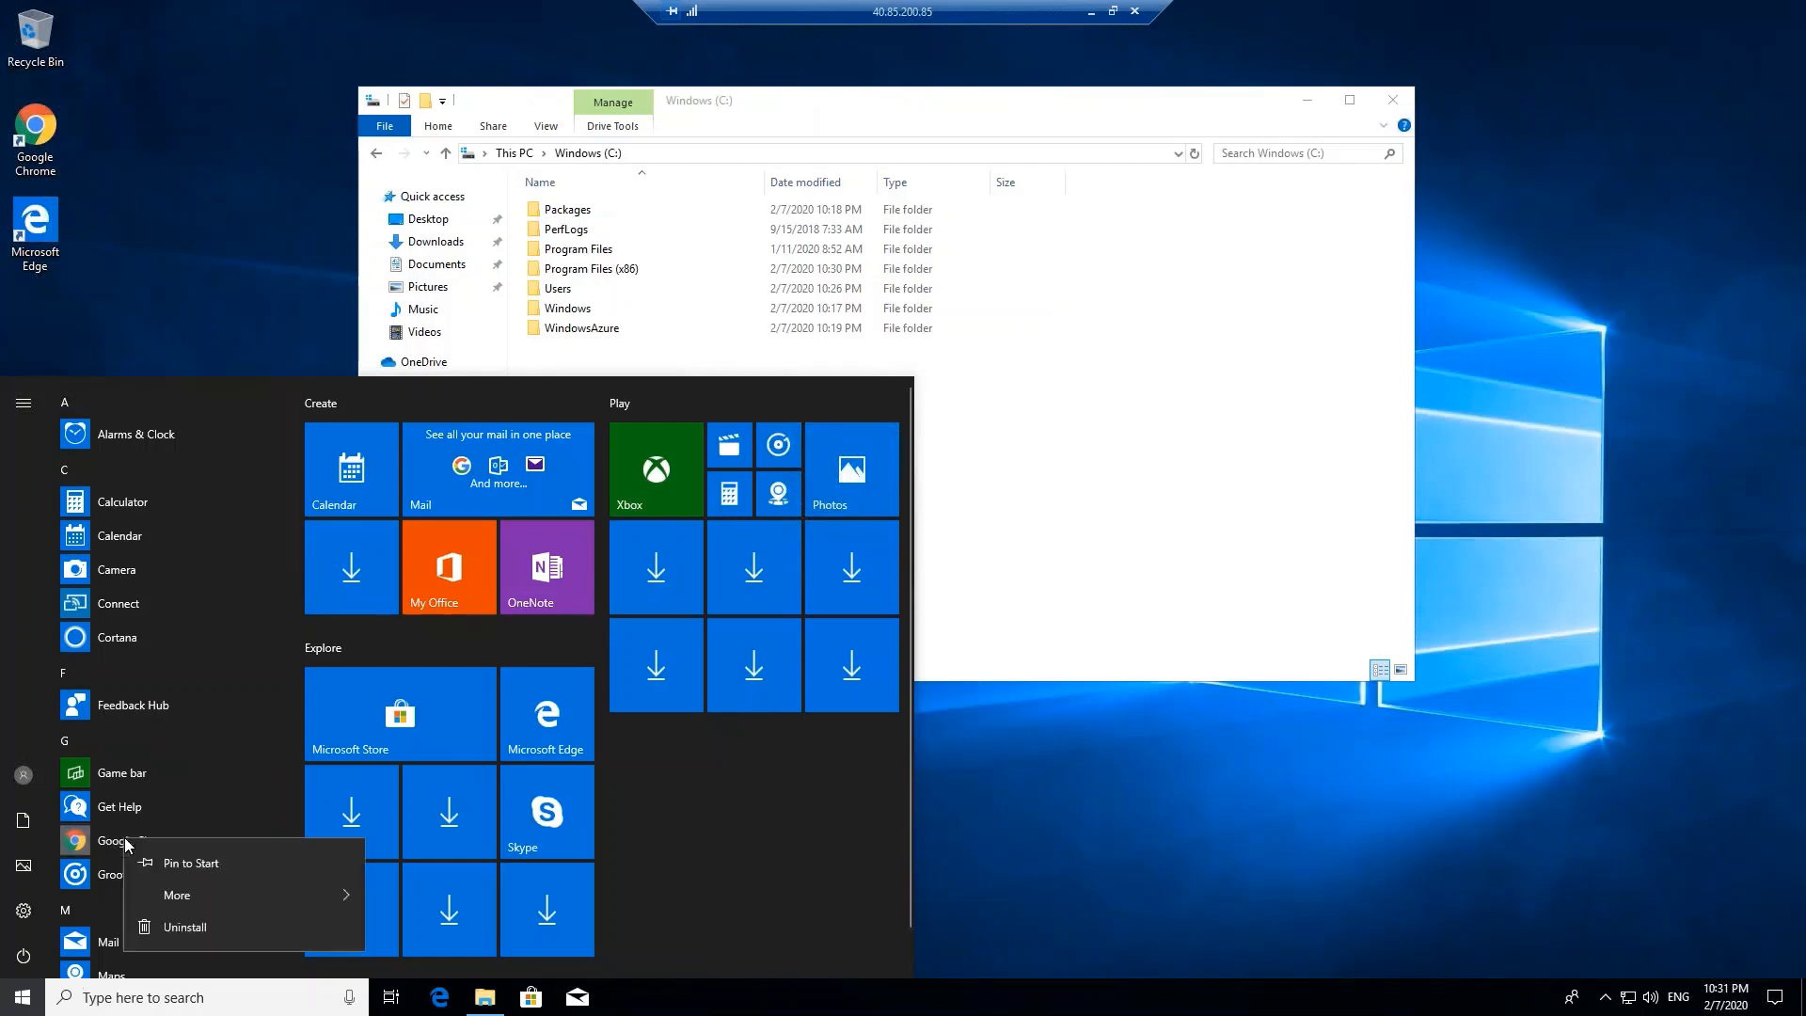
left_click(171, 864)
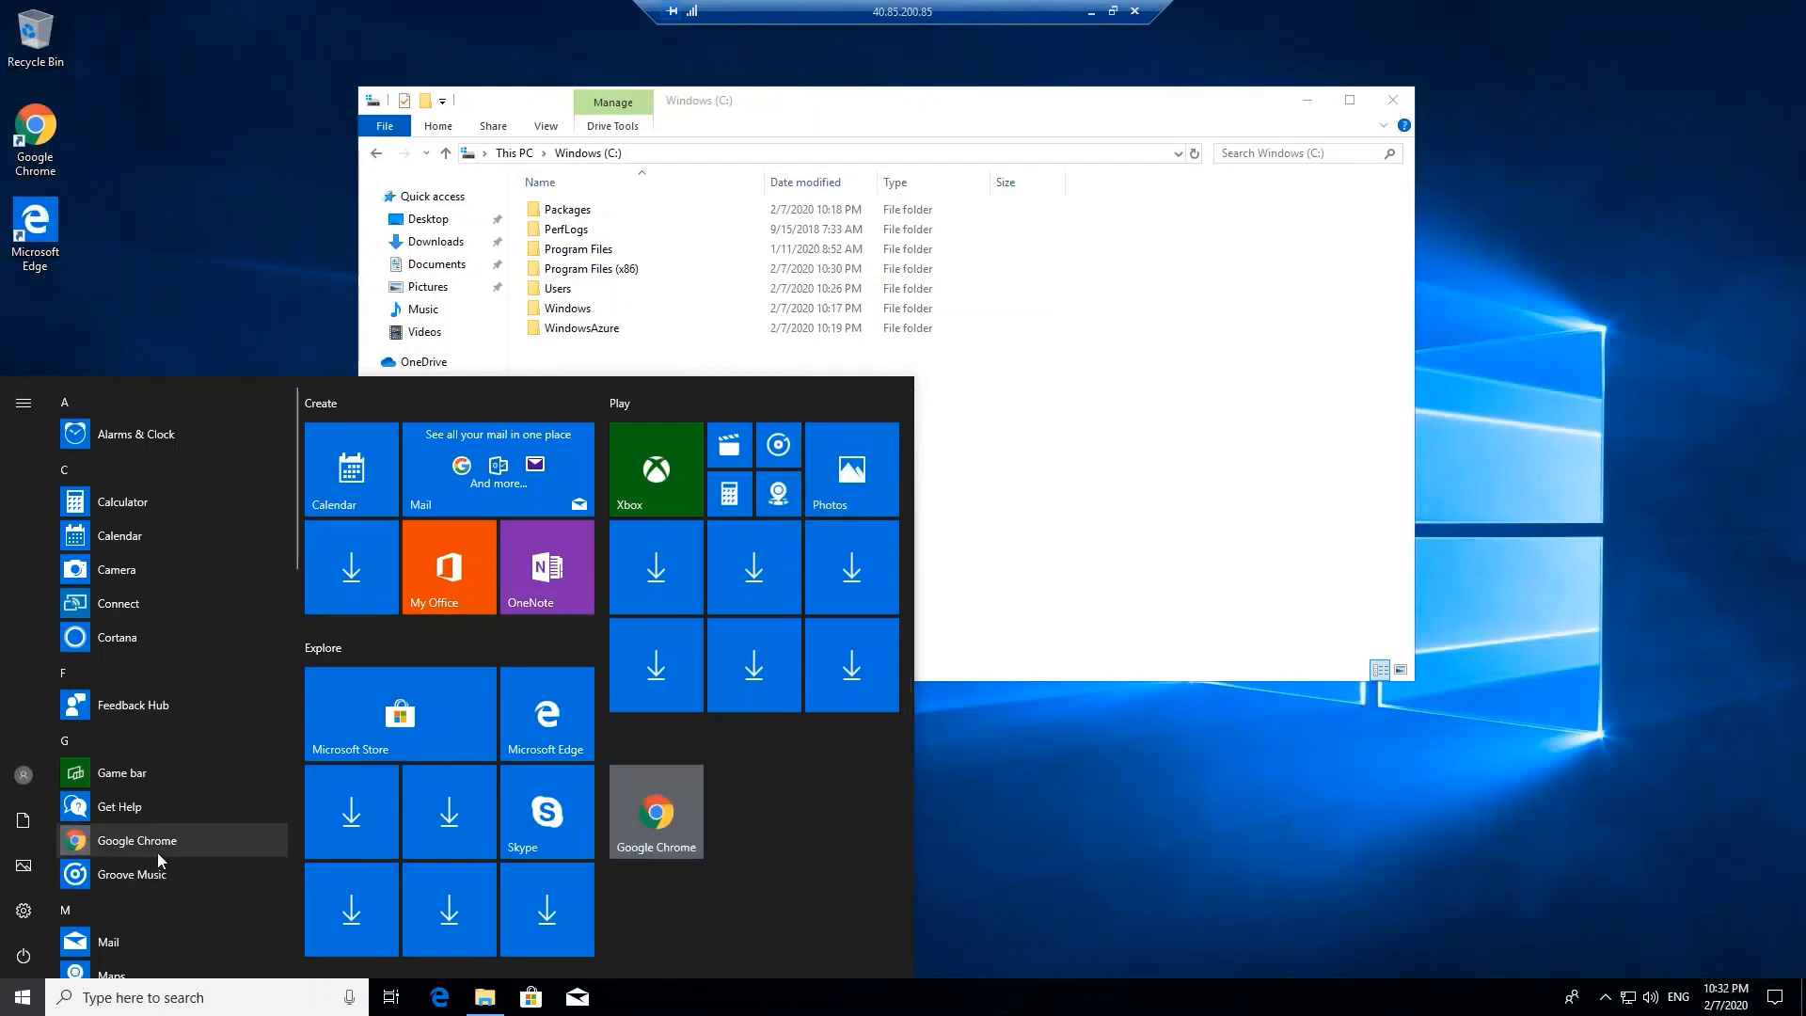
- Pin Google Chrome to the taskbar and launch it from there
right_click(155, 845)
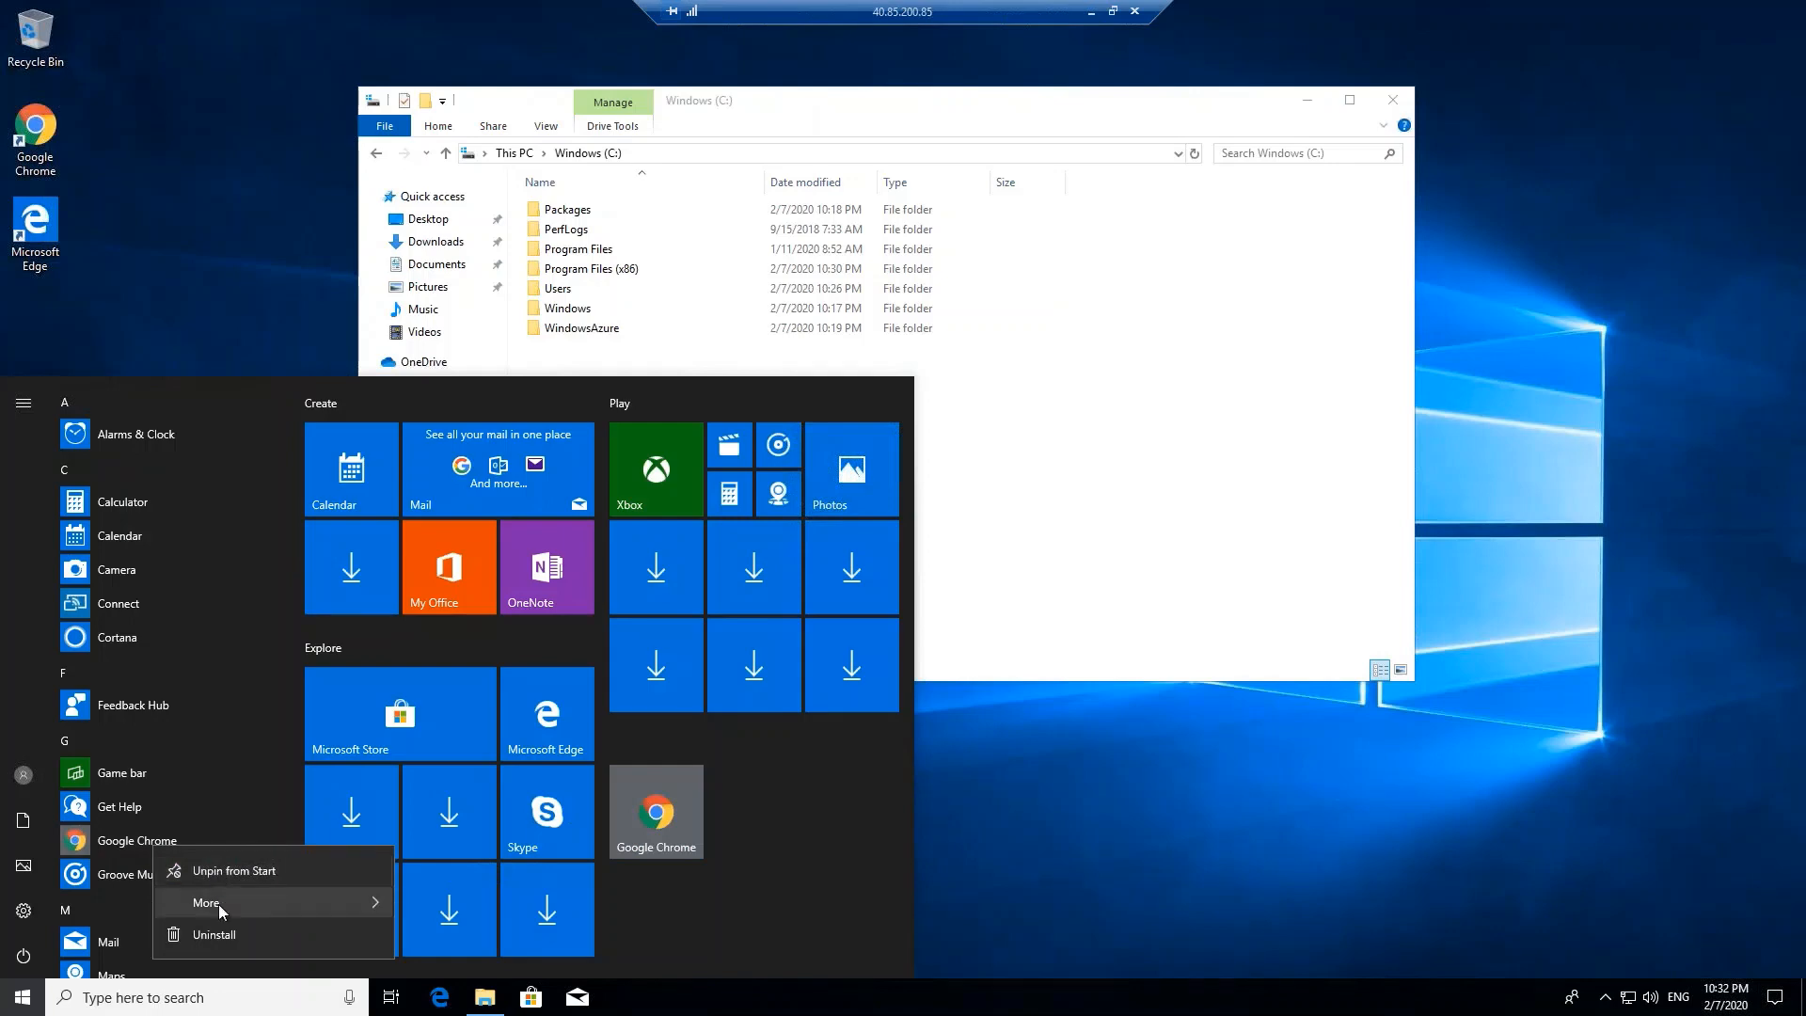
mouse_move(218, 905)
left_click(472, 828)
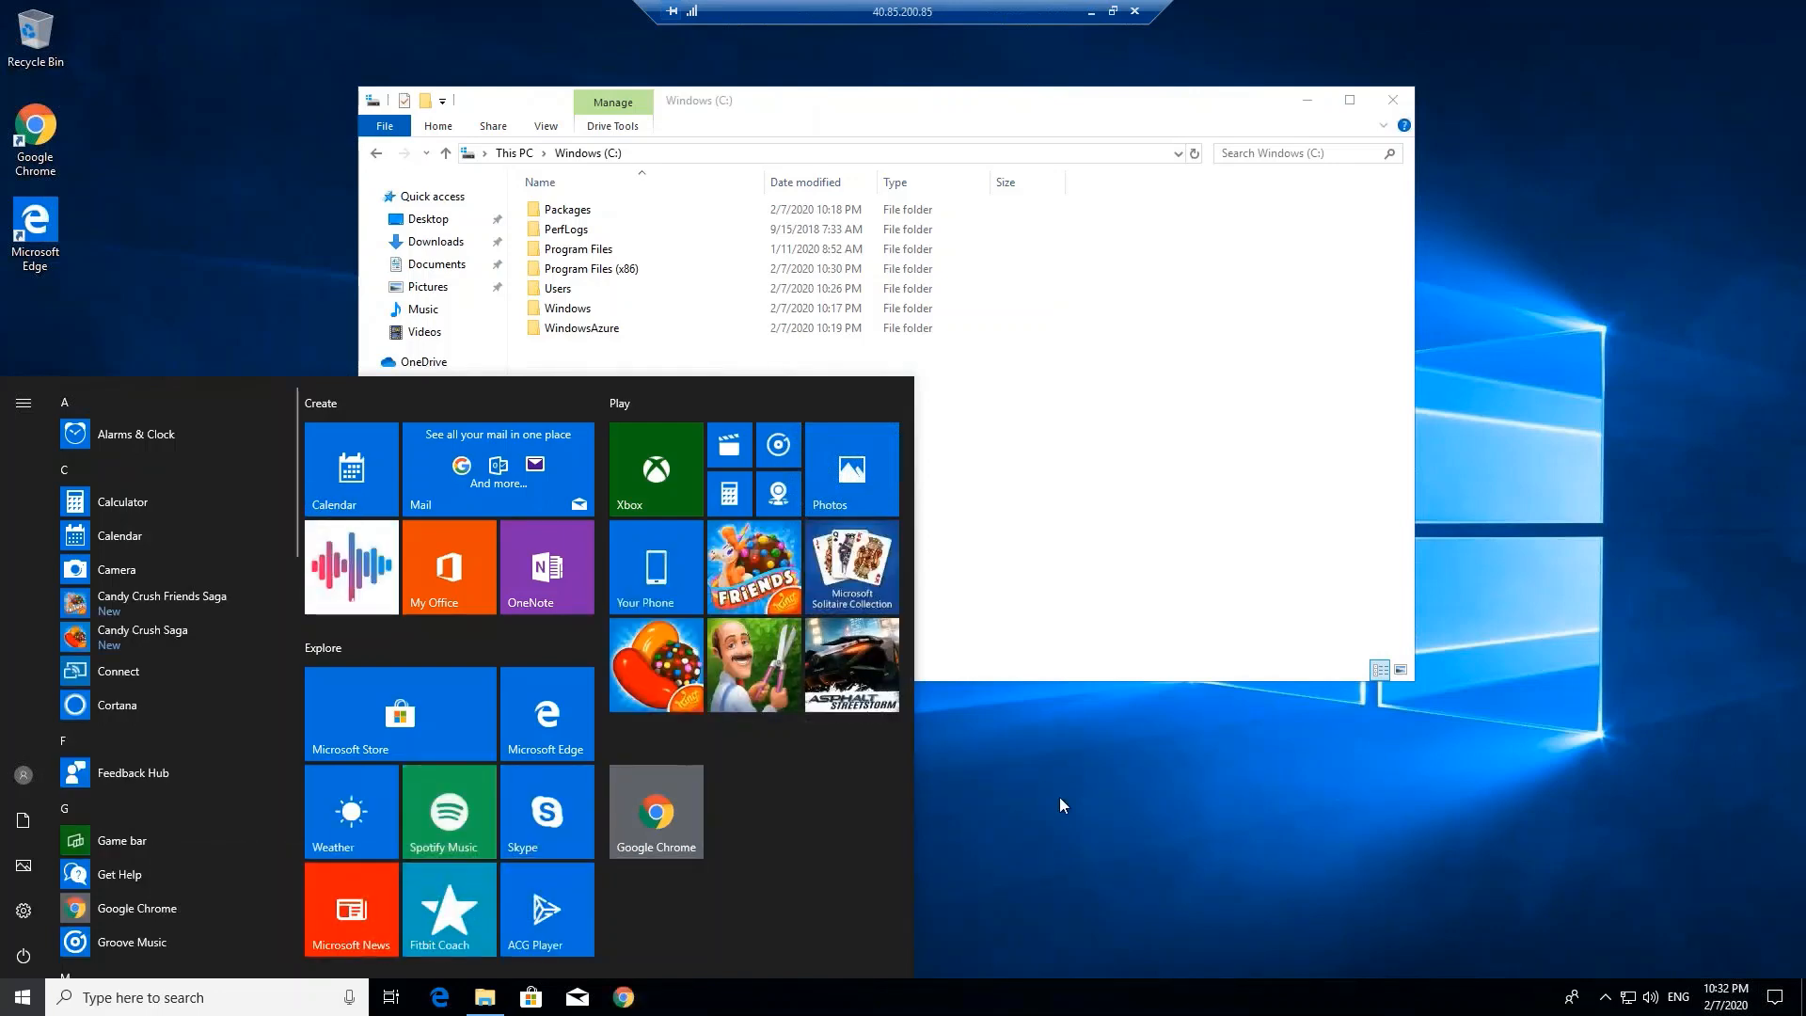
left_click(1022, 791)
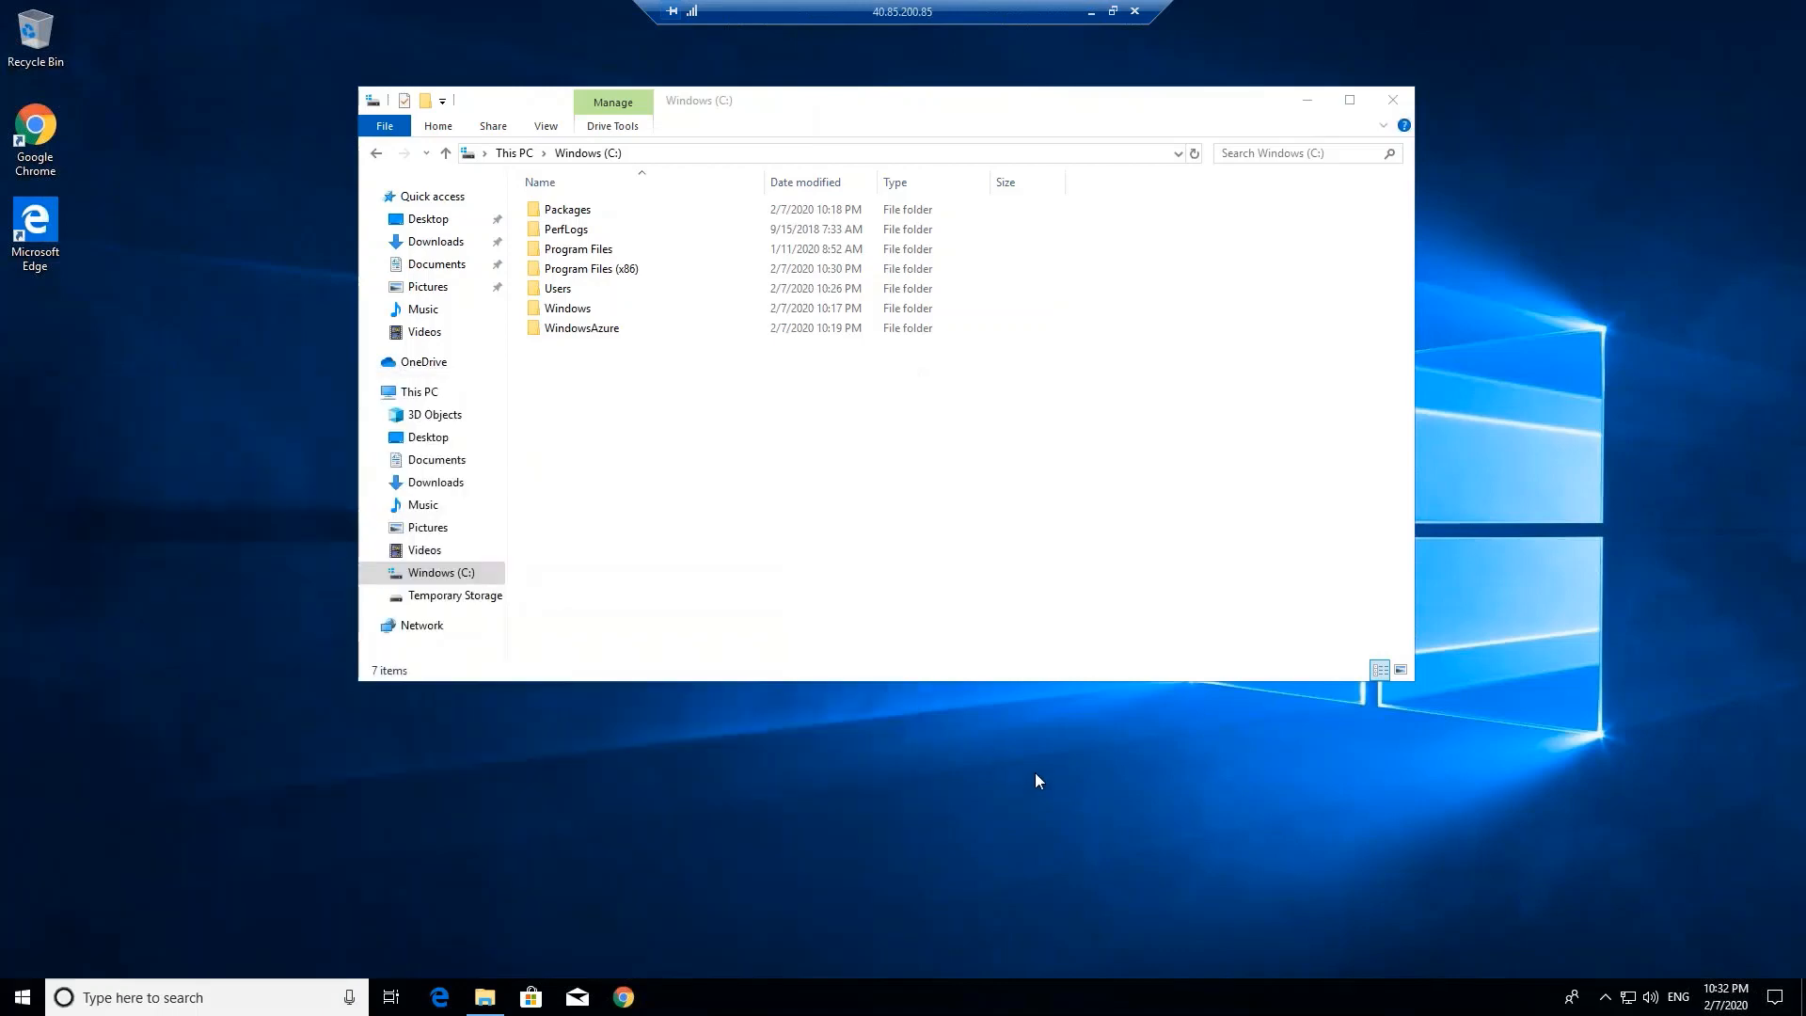
left_click(624, 997)
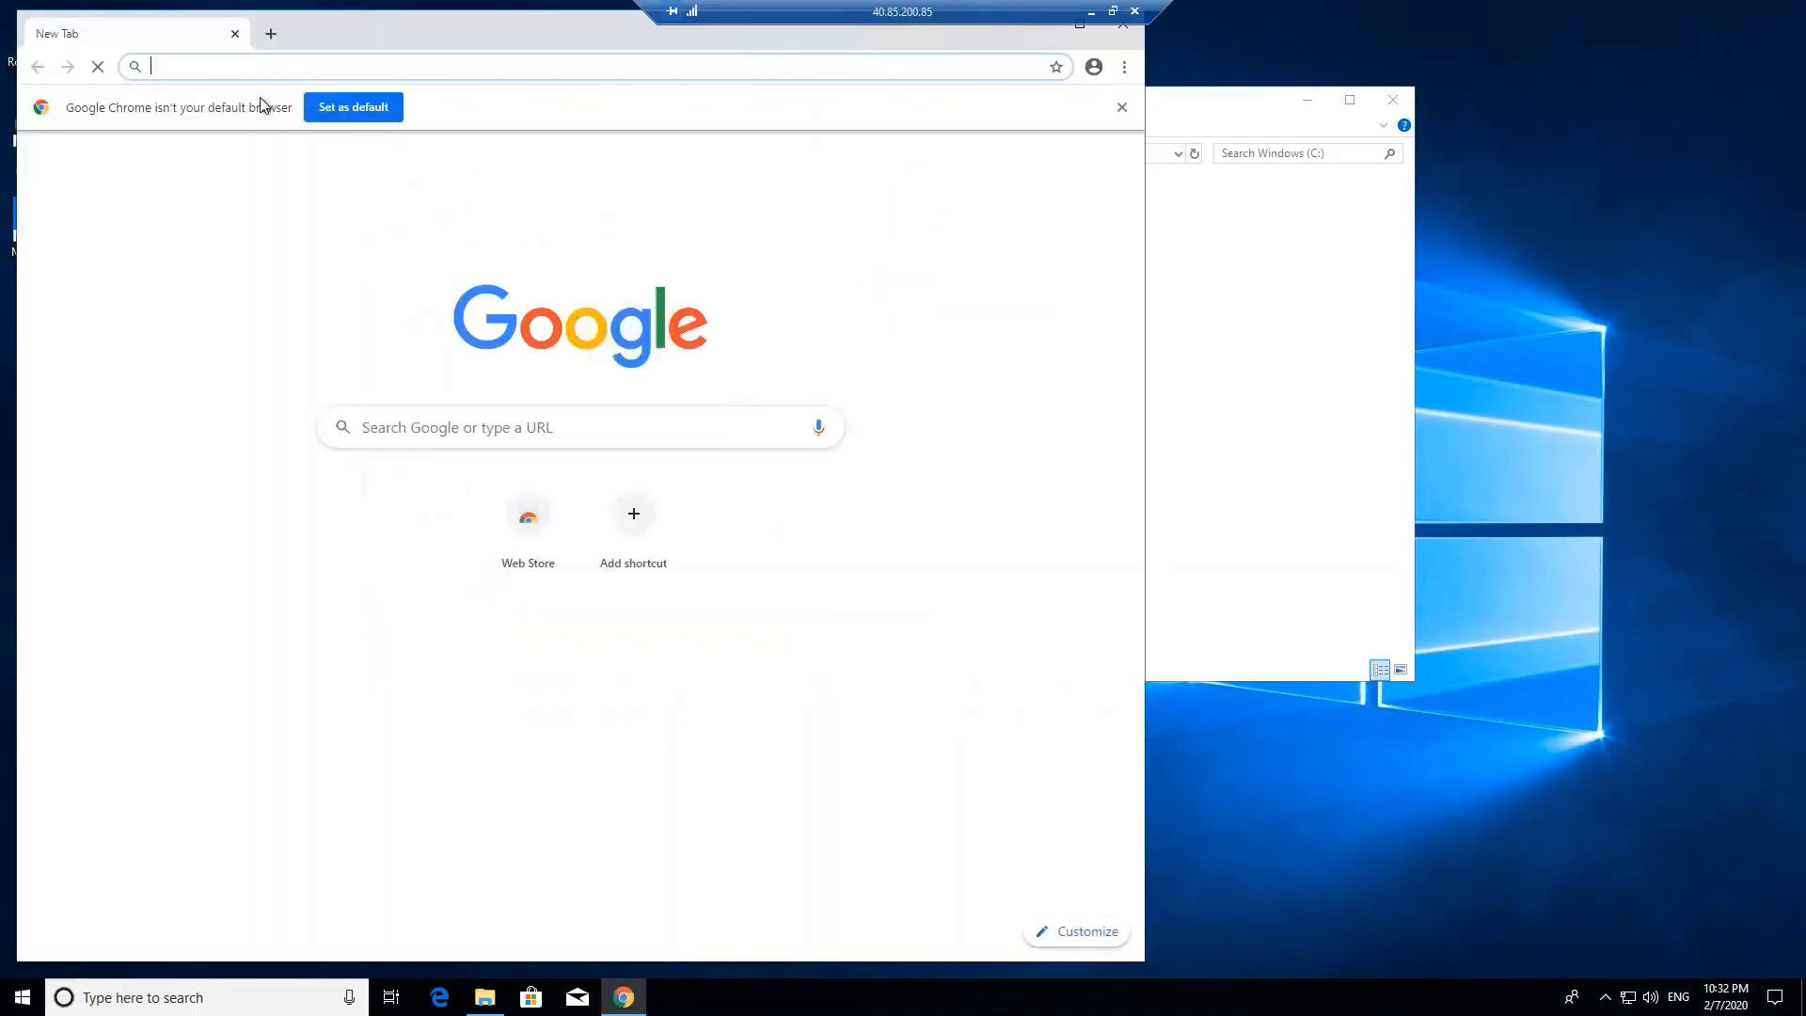
- Make Chrome the default browser and move its window toward the screen centre
left_click(368, 114)
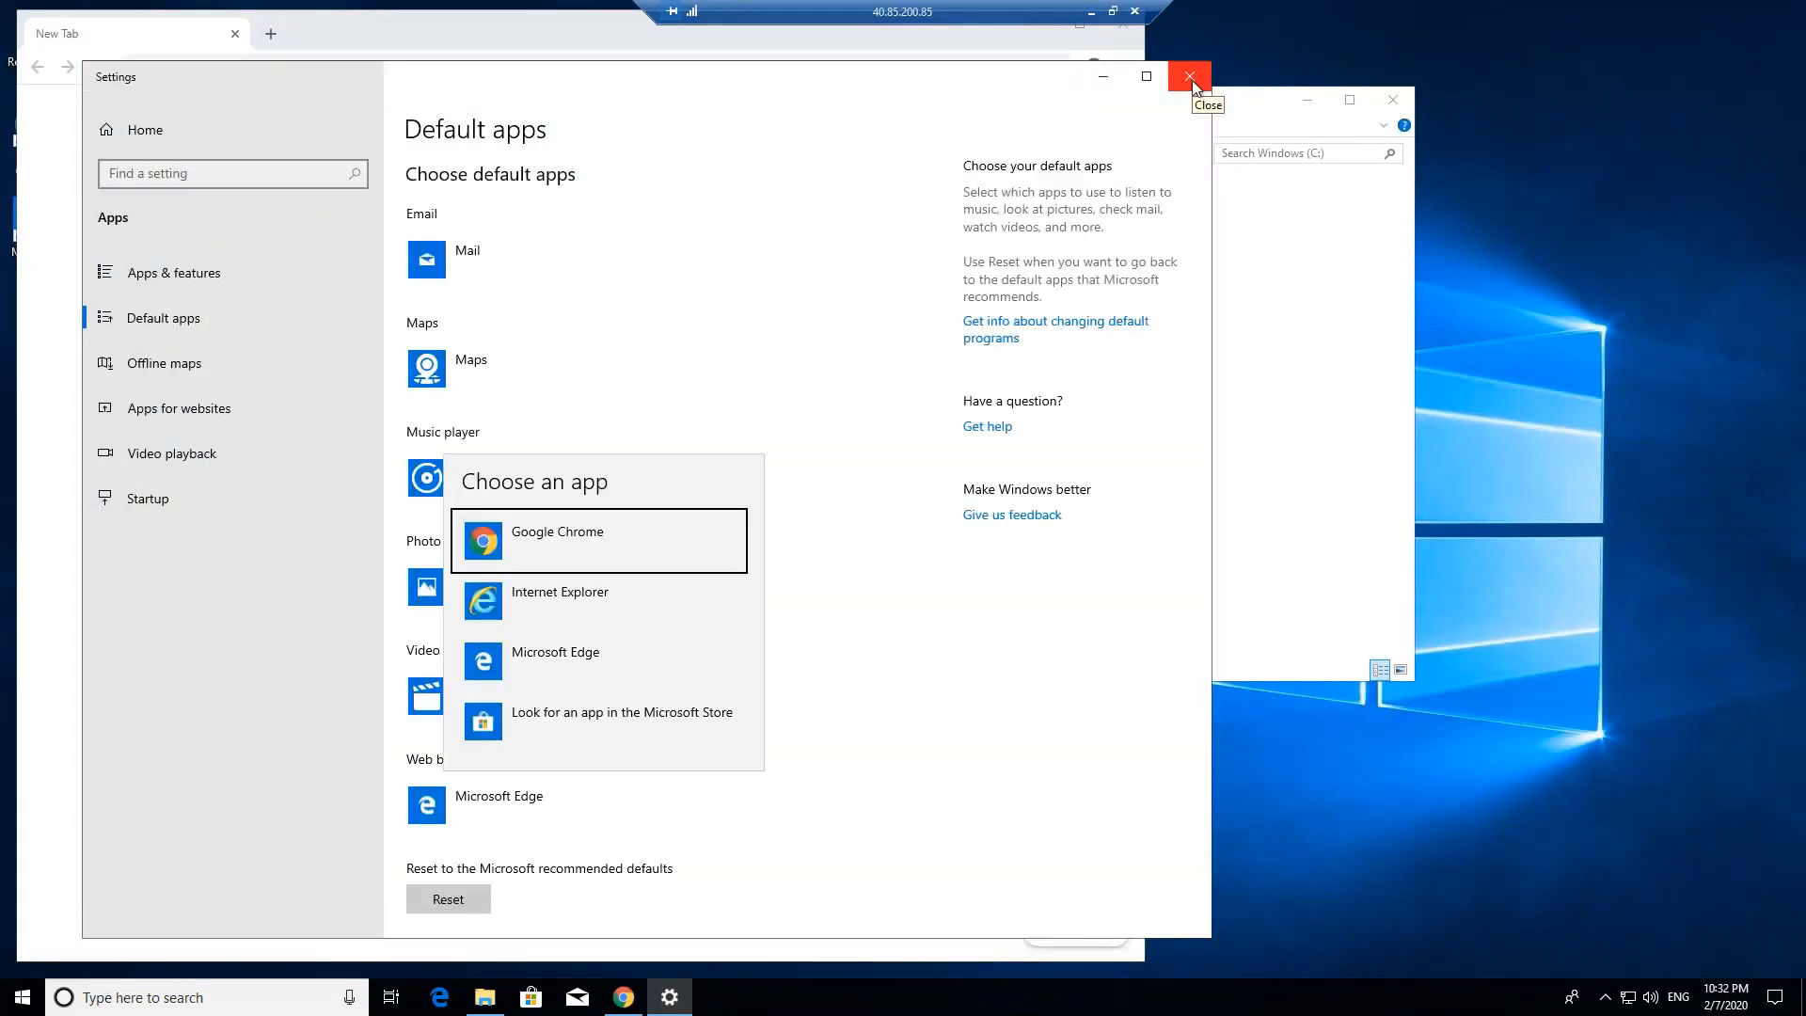
left_click(1191, 79)
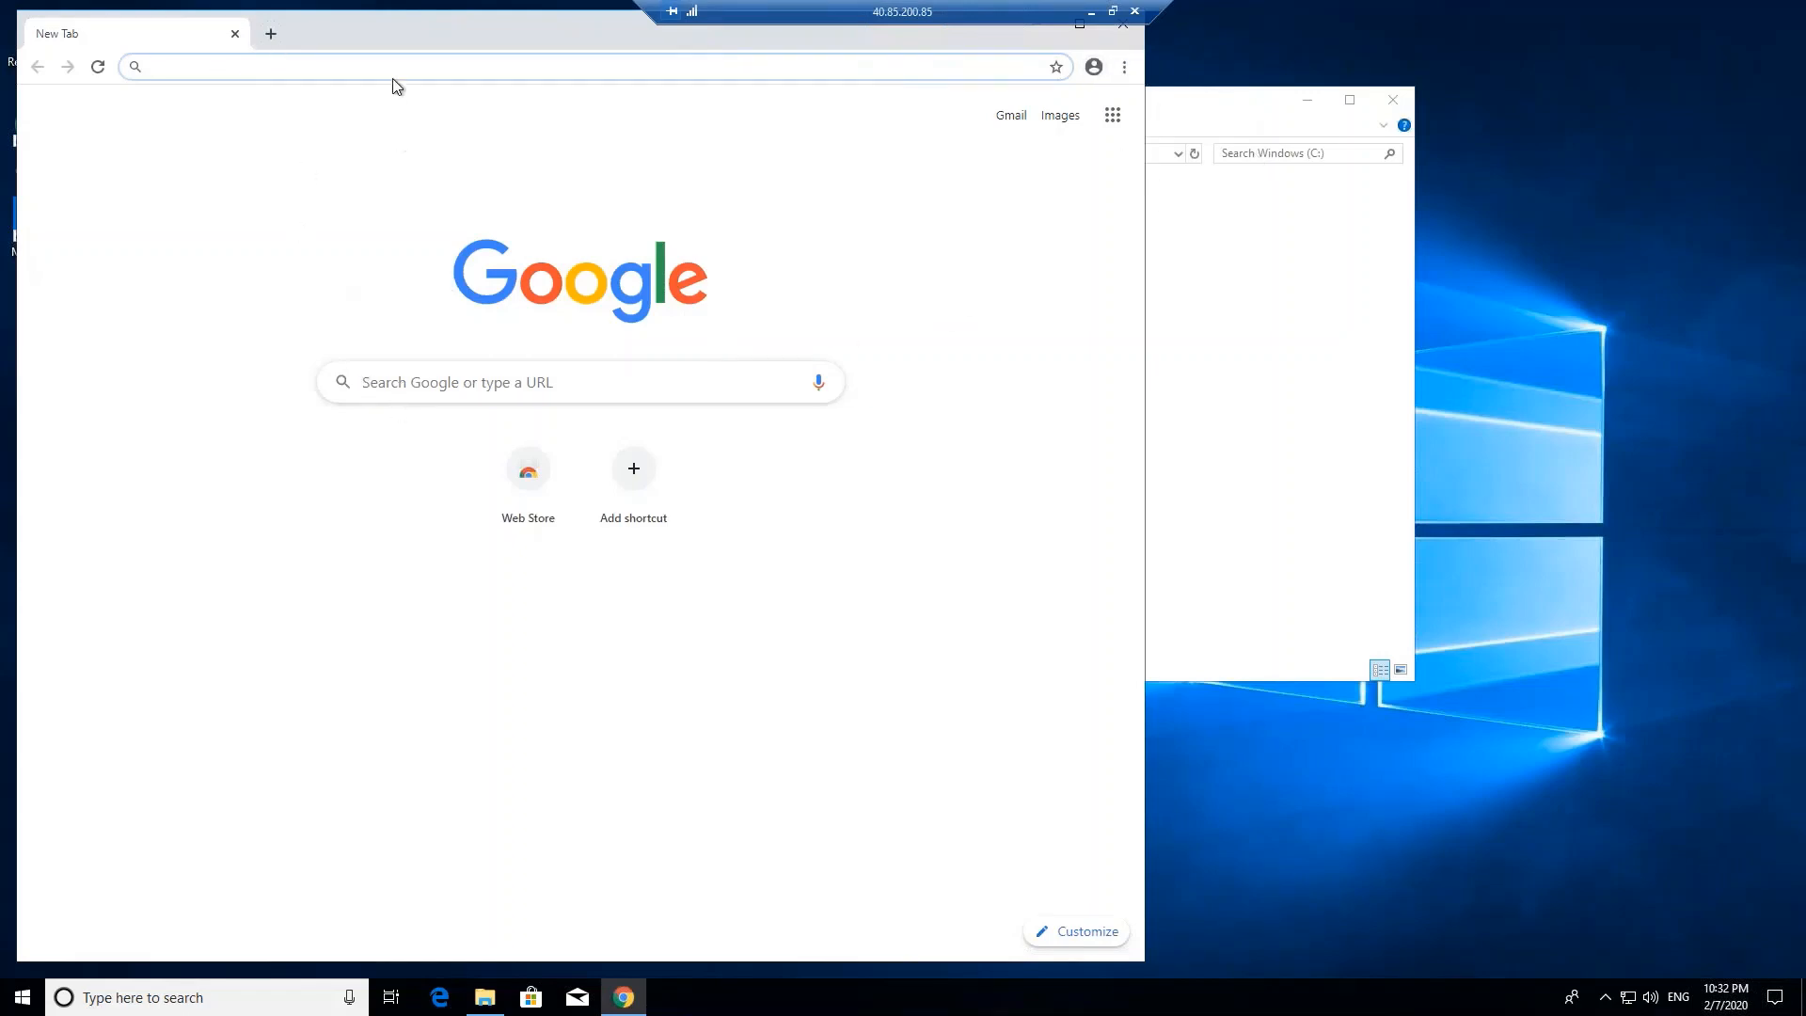
left_click_drag(403, 31, 637, 94)
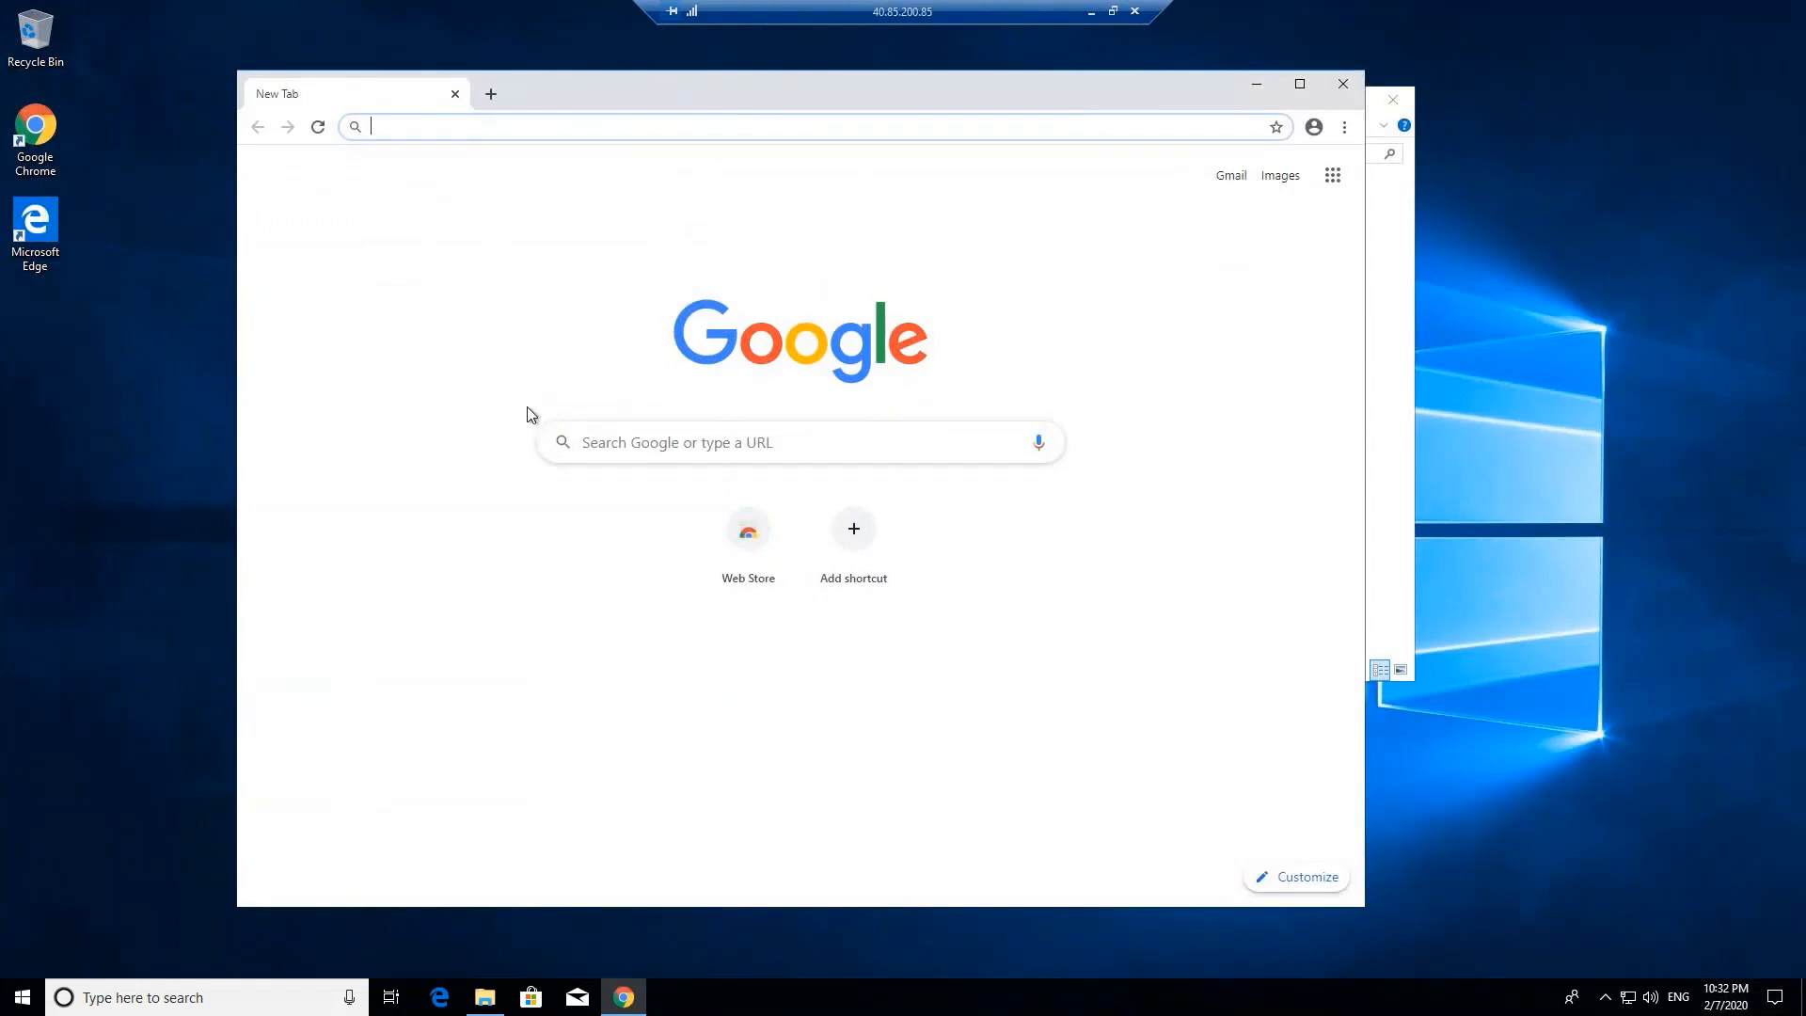
- Search Google for 'syncrosim' and open the SyncroSim website in a maximised window
type("sync")
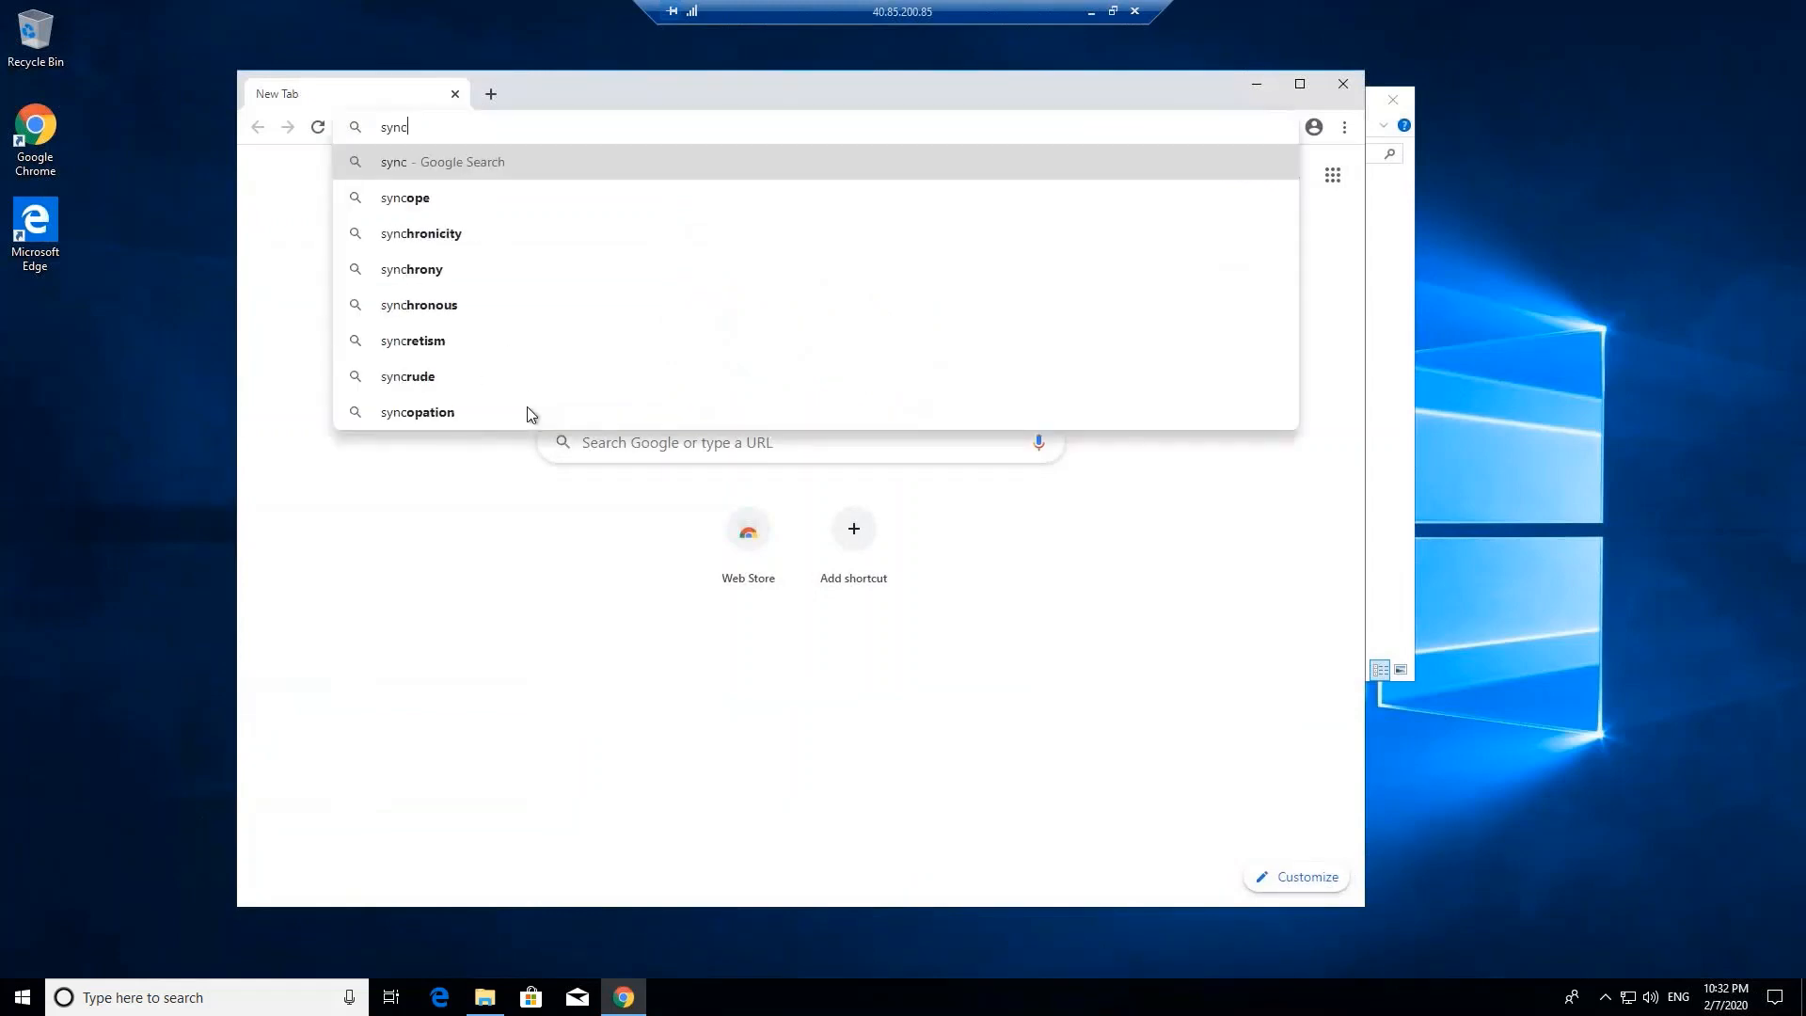
type("rosim")
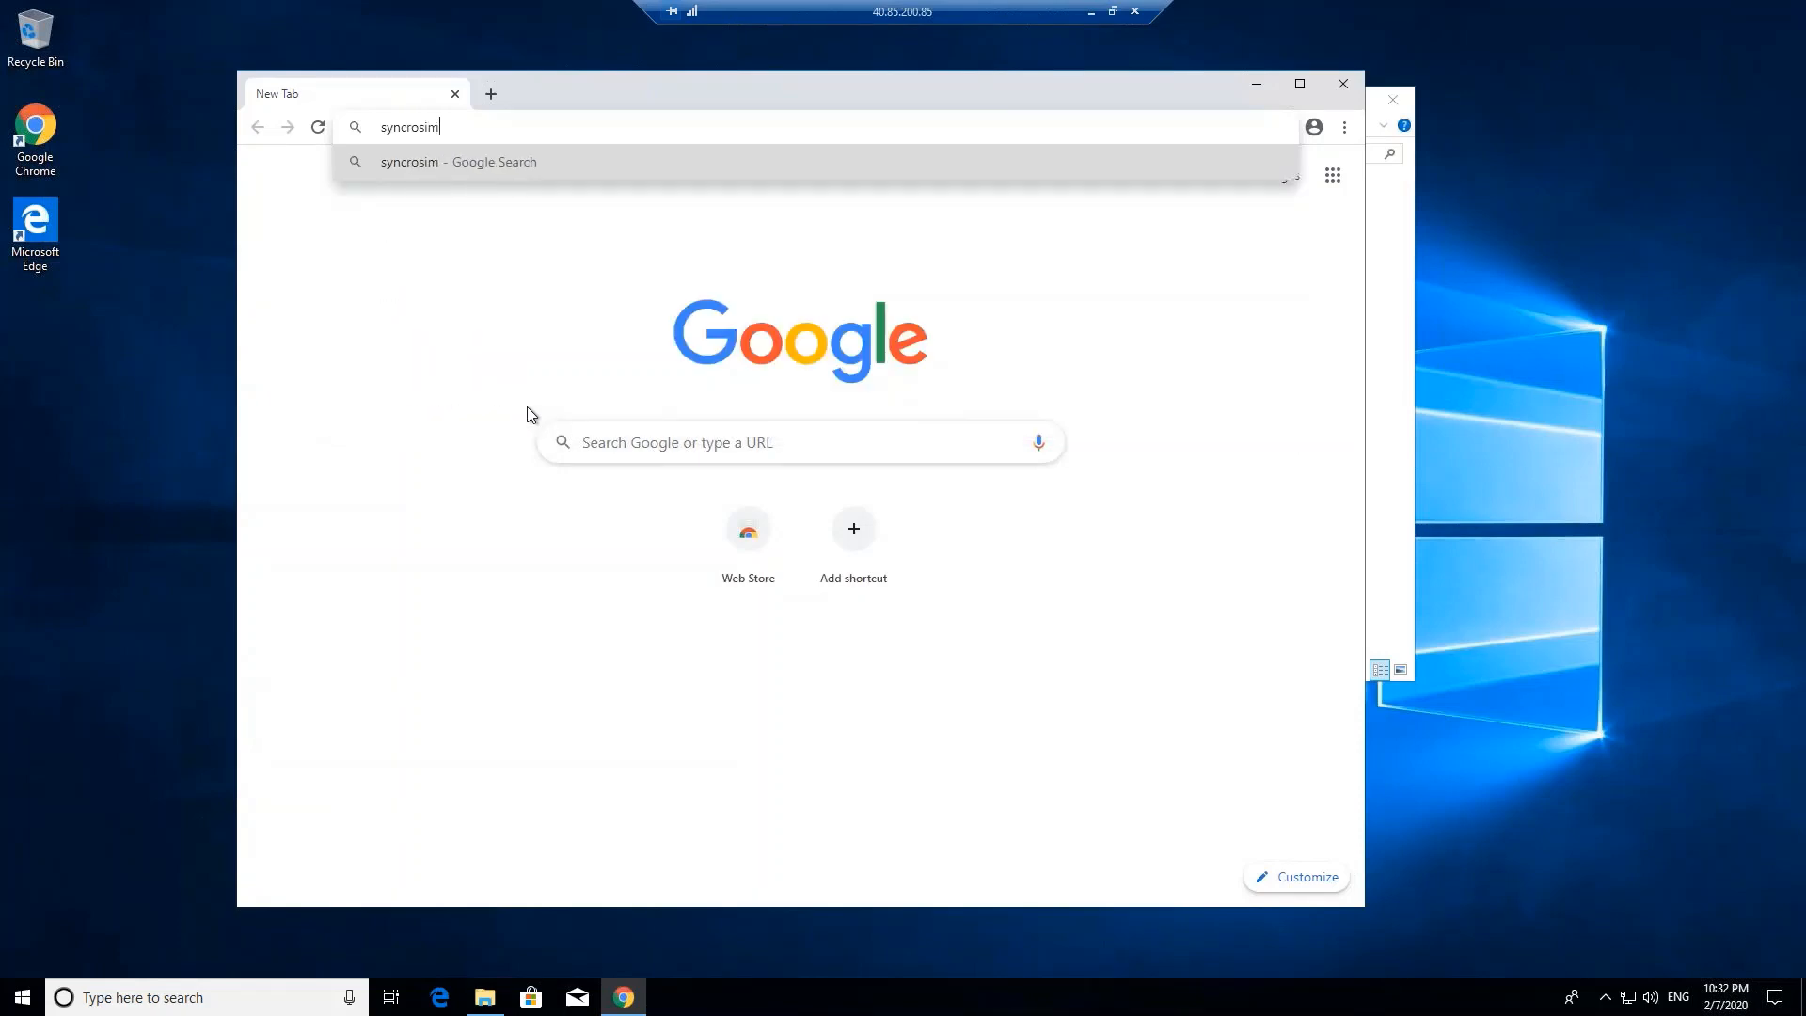
key("Return")
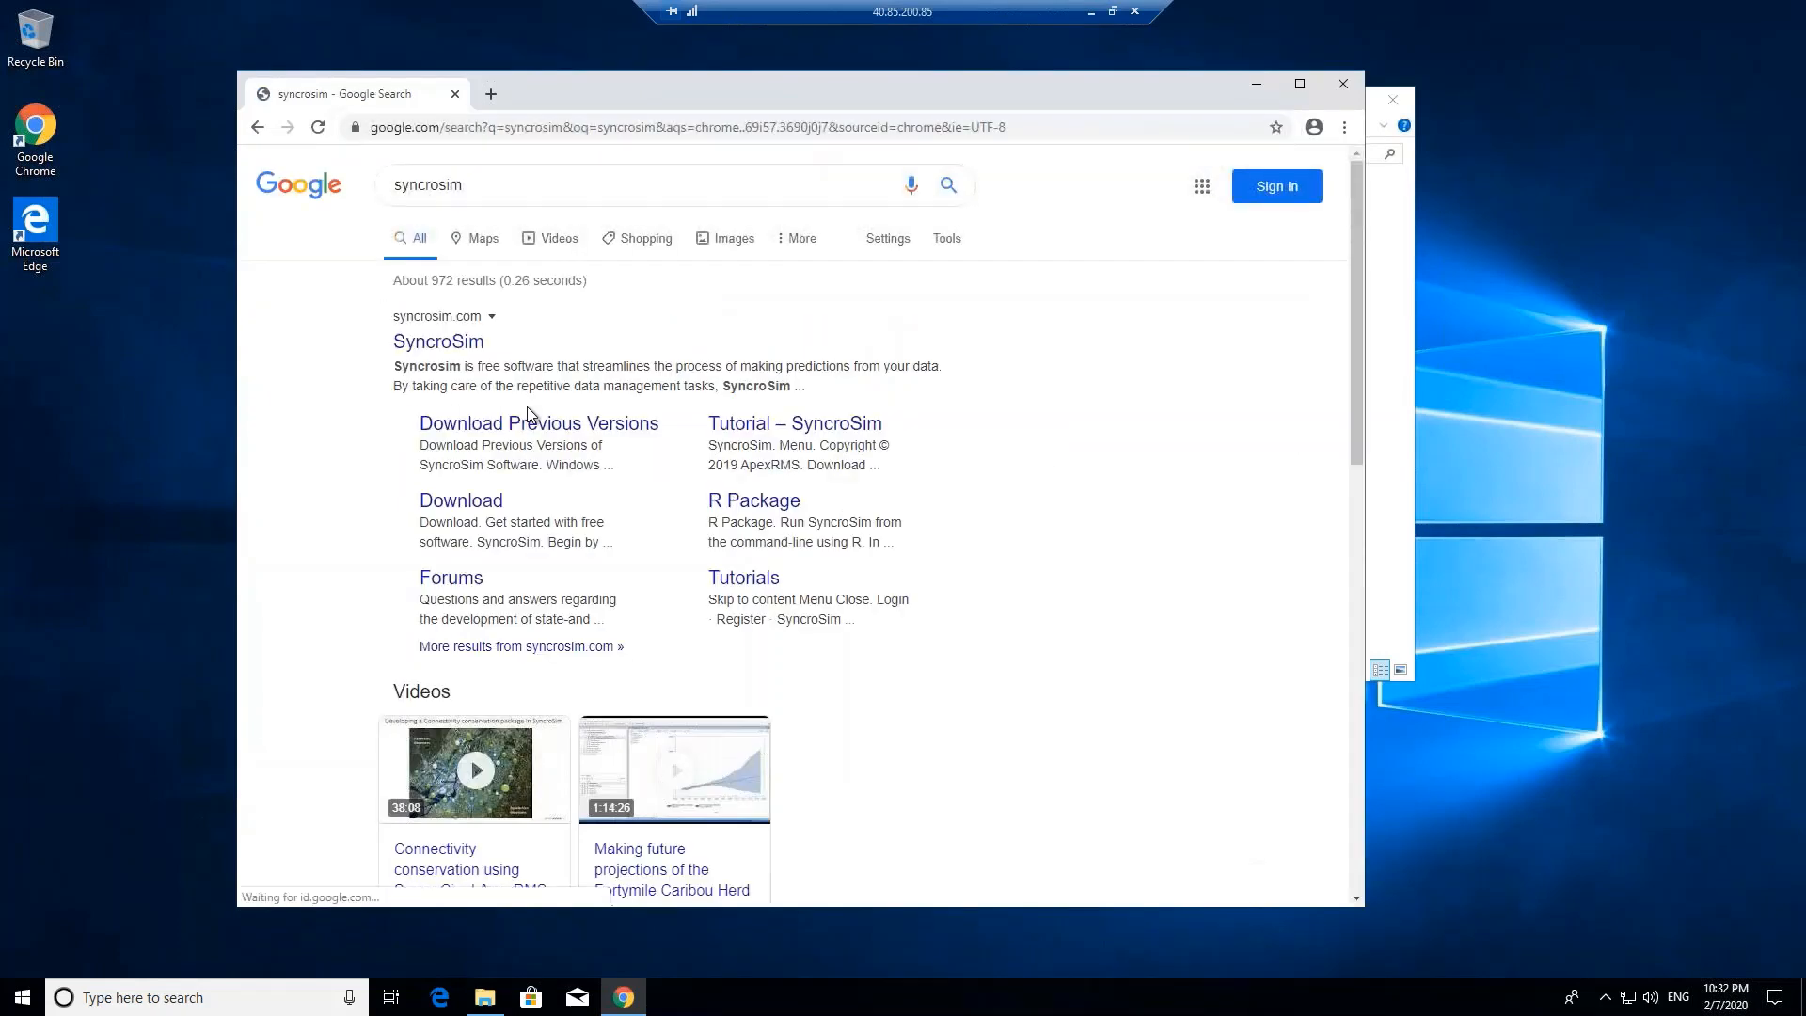
left_click(438, 345)
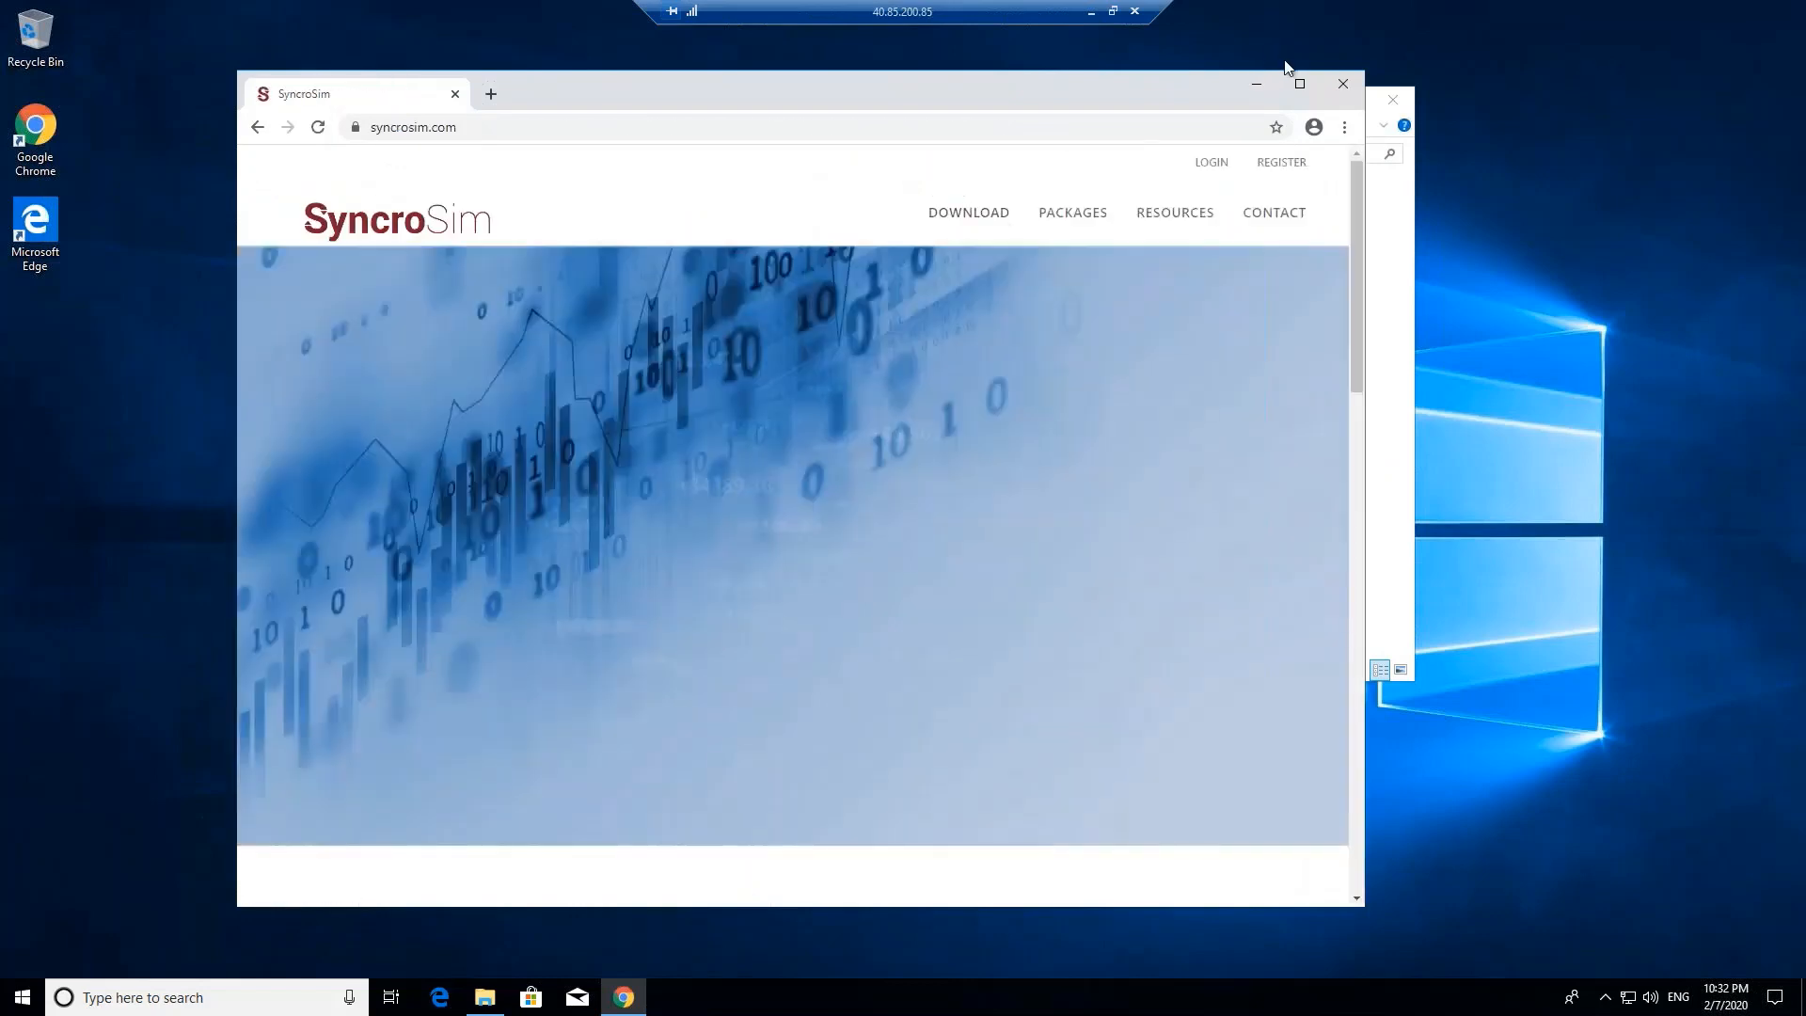
left_click(1299, 83)
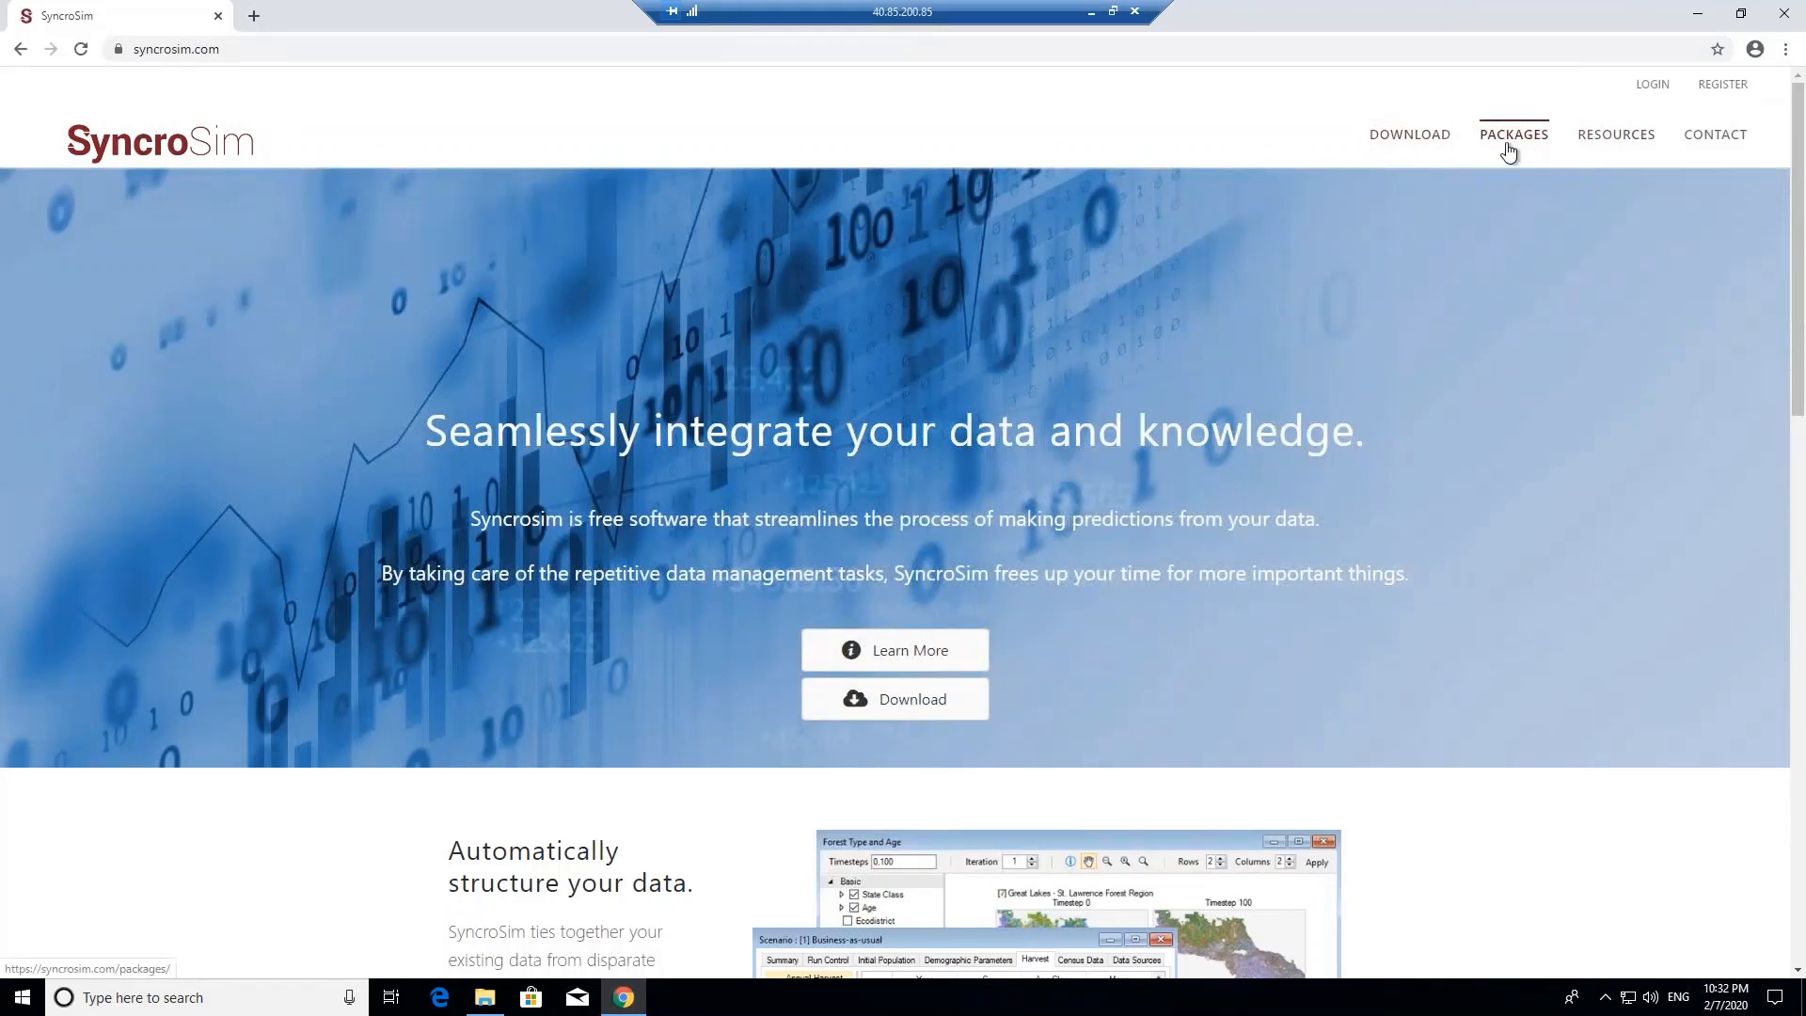
- Download the SyncroSim for Windows 2.0.44 installer from the past-versions page
left_click(1396, 138)
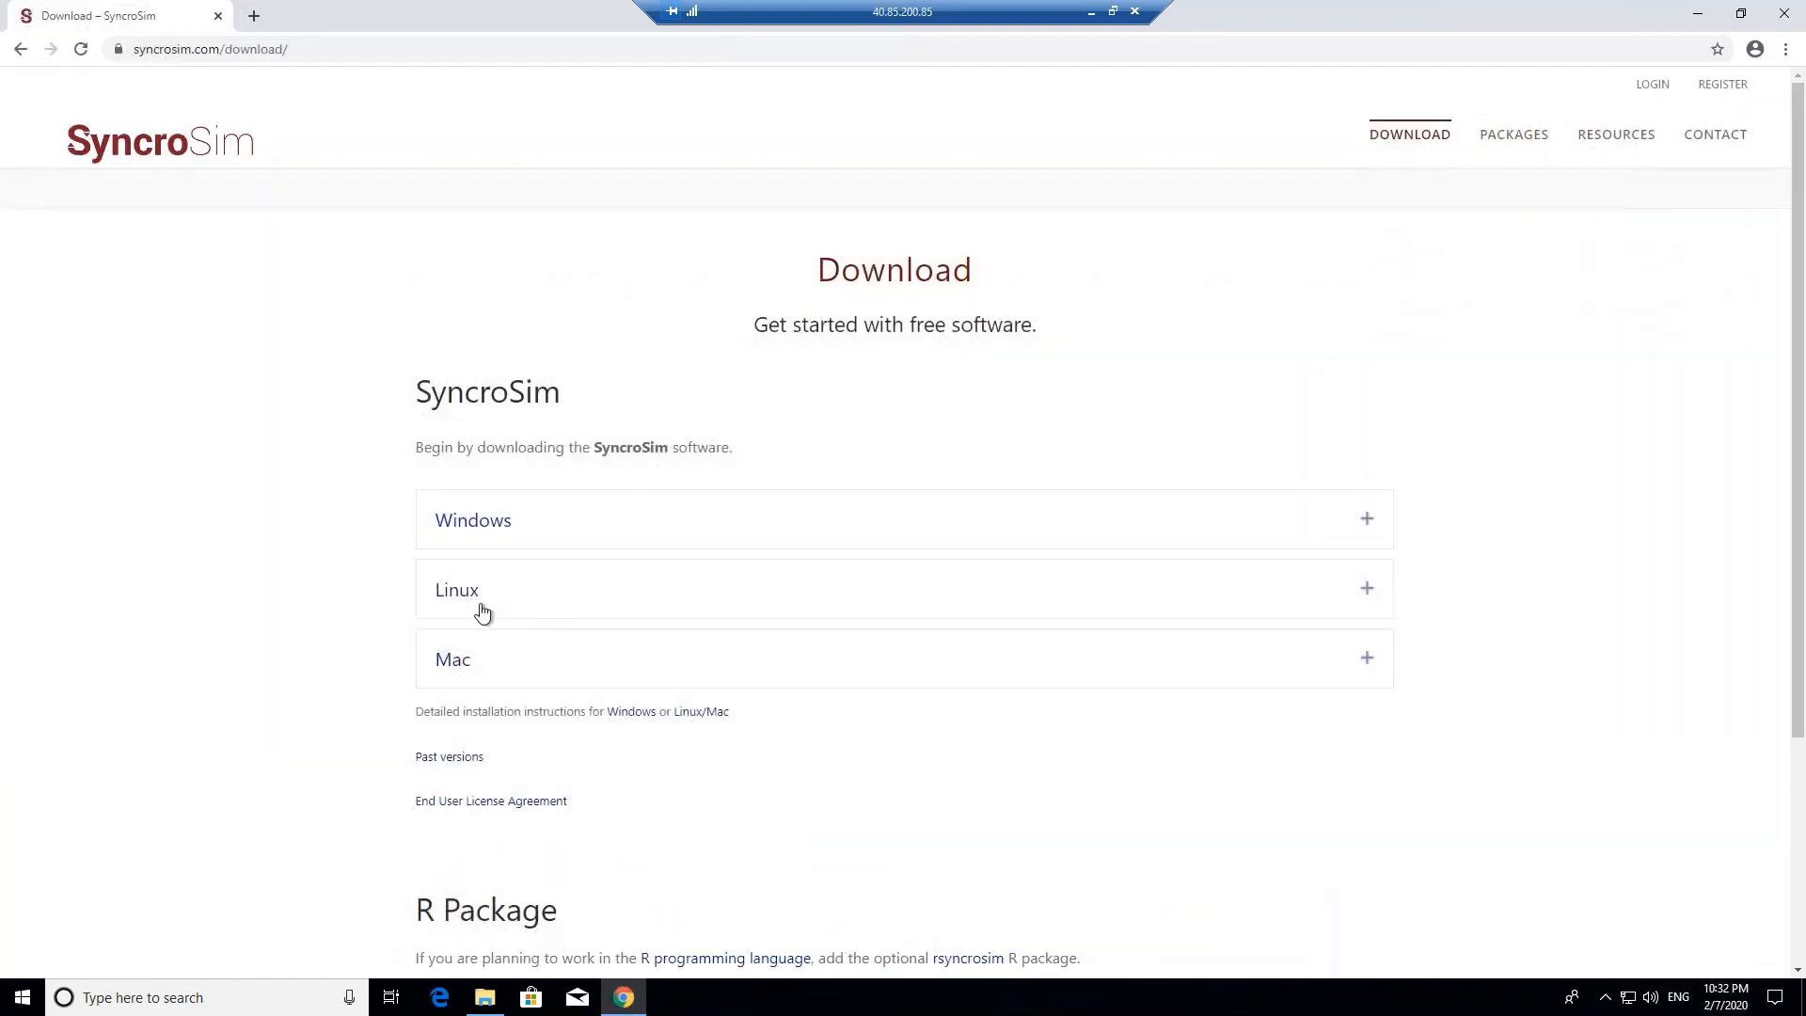
left_click(447, 758)
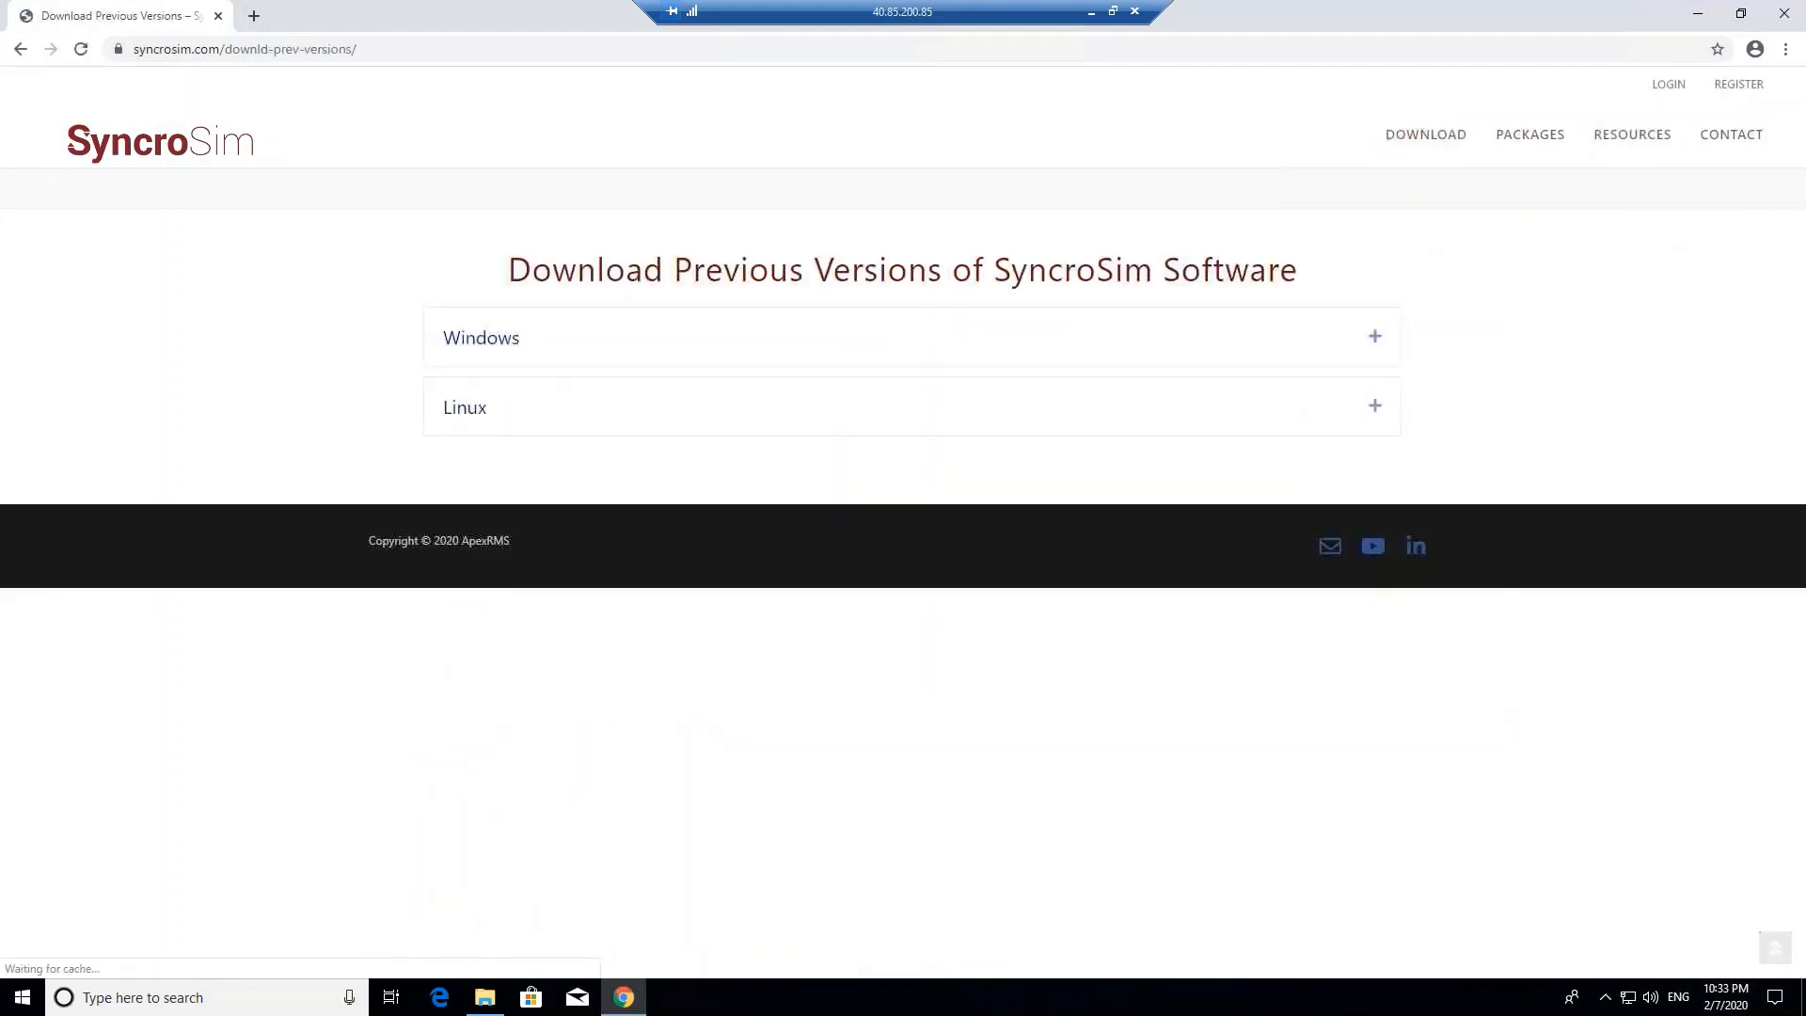
left_click(477, 342)
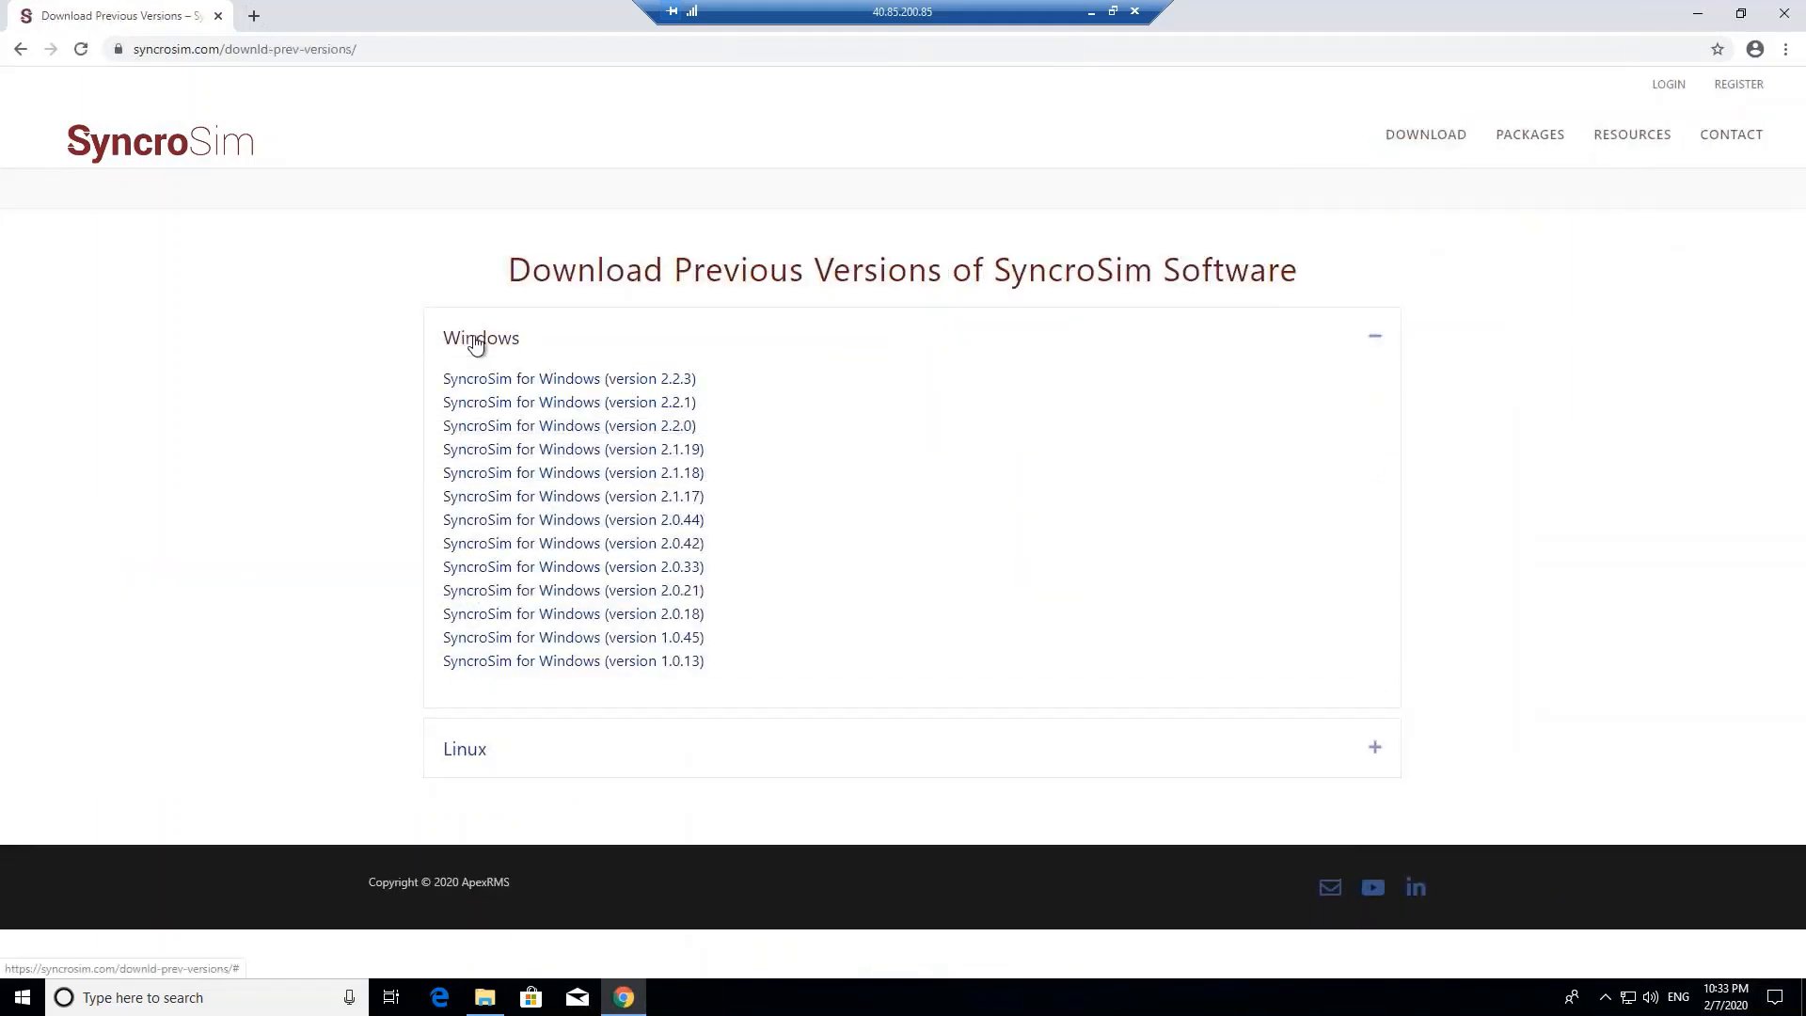
left_click(643, 523)
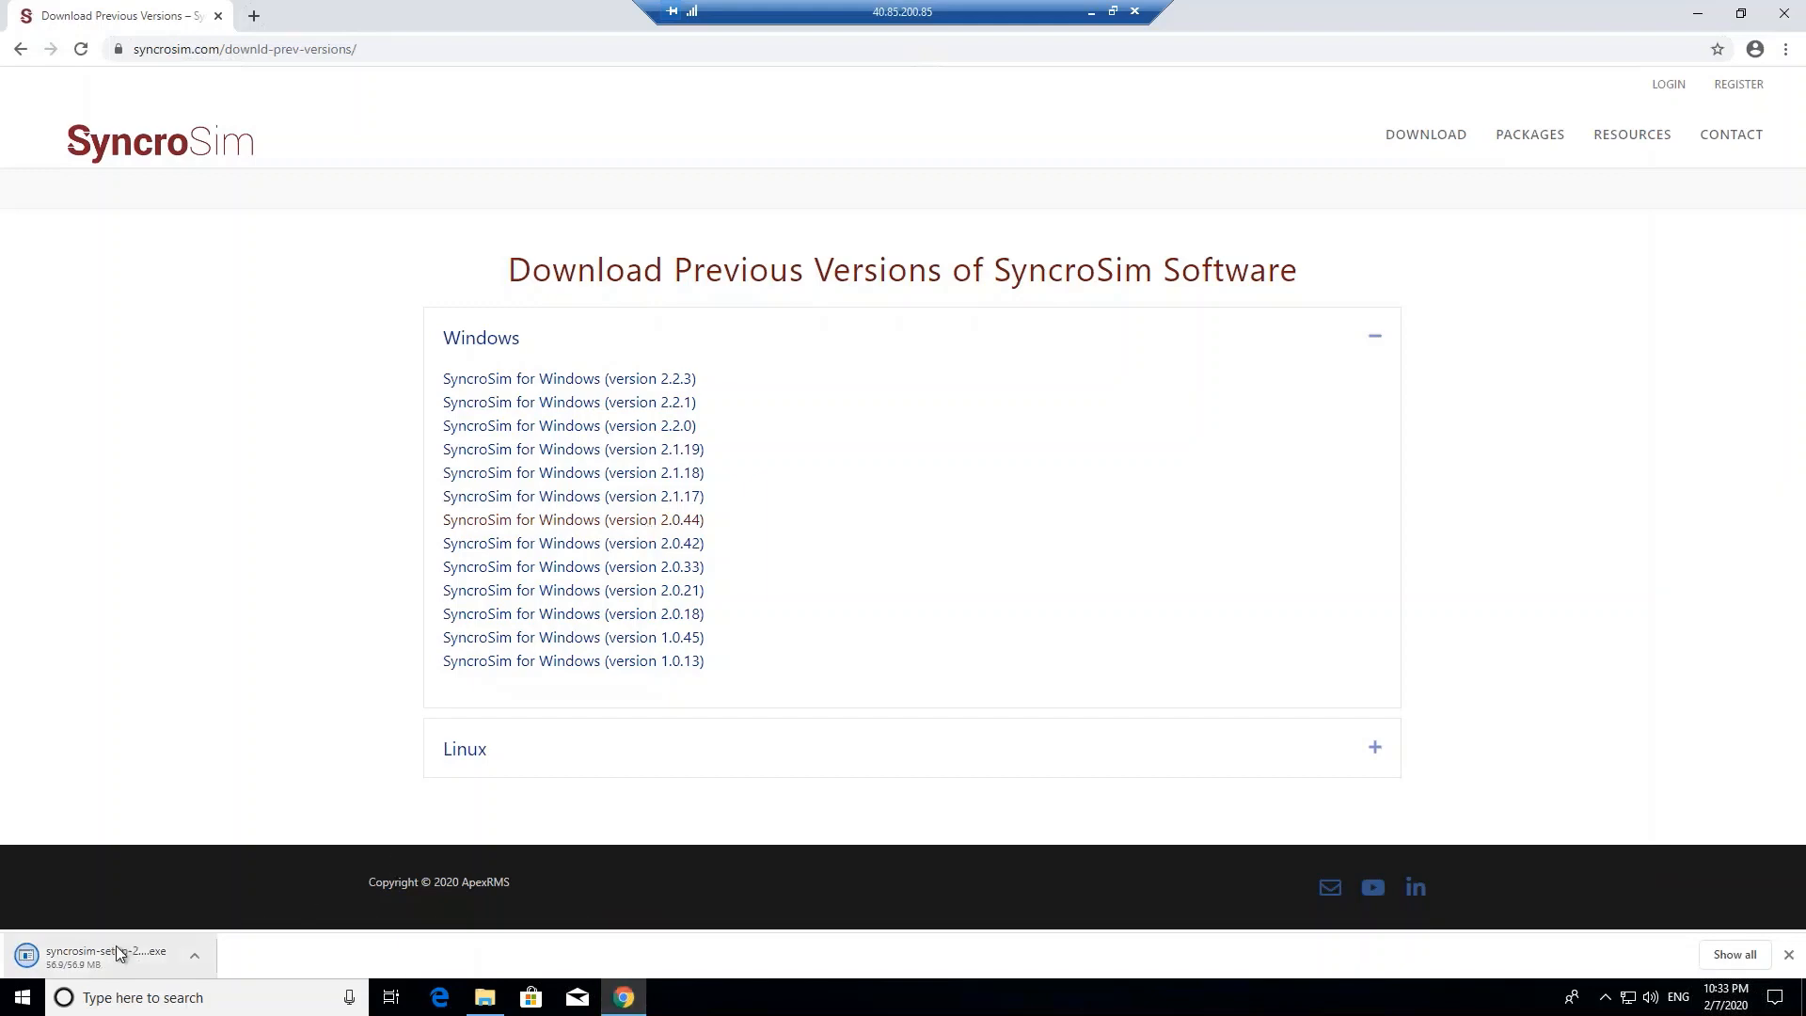
- Run the downloaded SyncroSim installer, allowing the unrecognized app to run
left_click(193, 958)
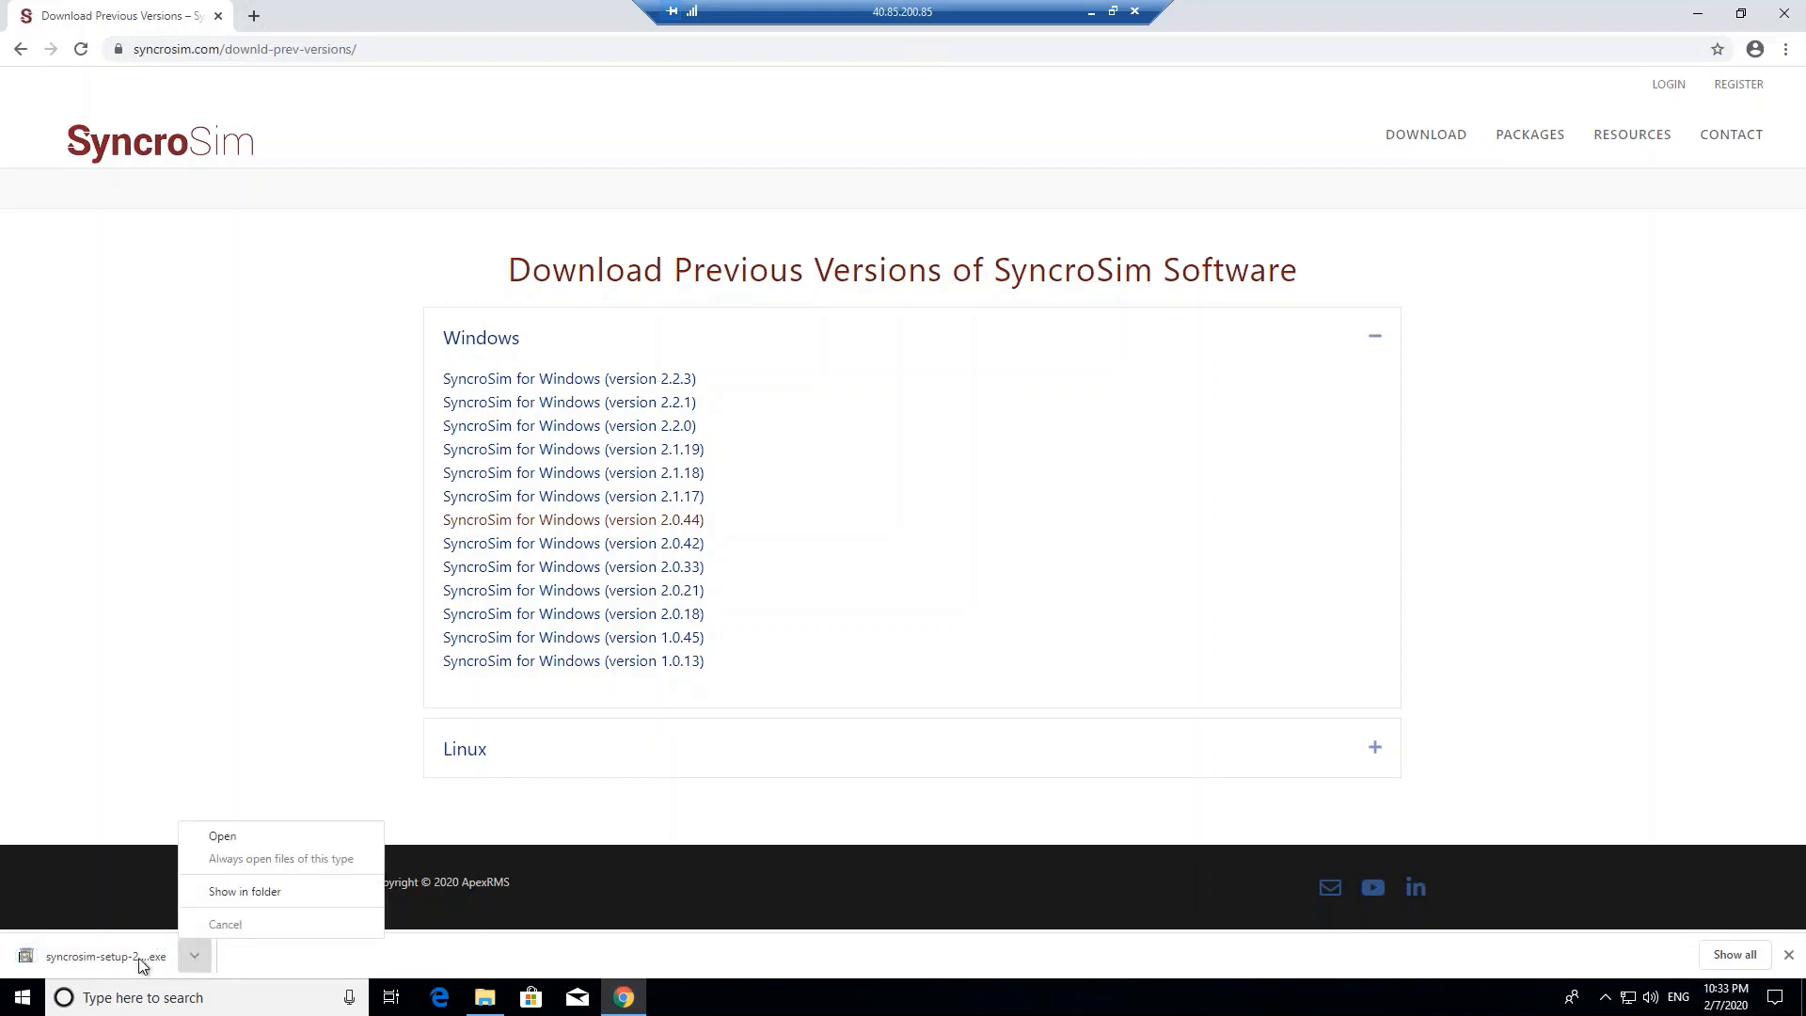
left_click(216, 838)
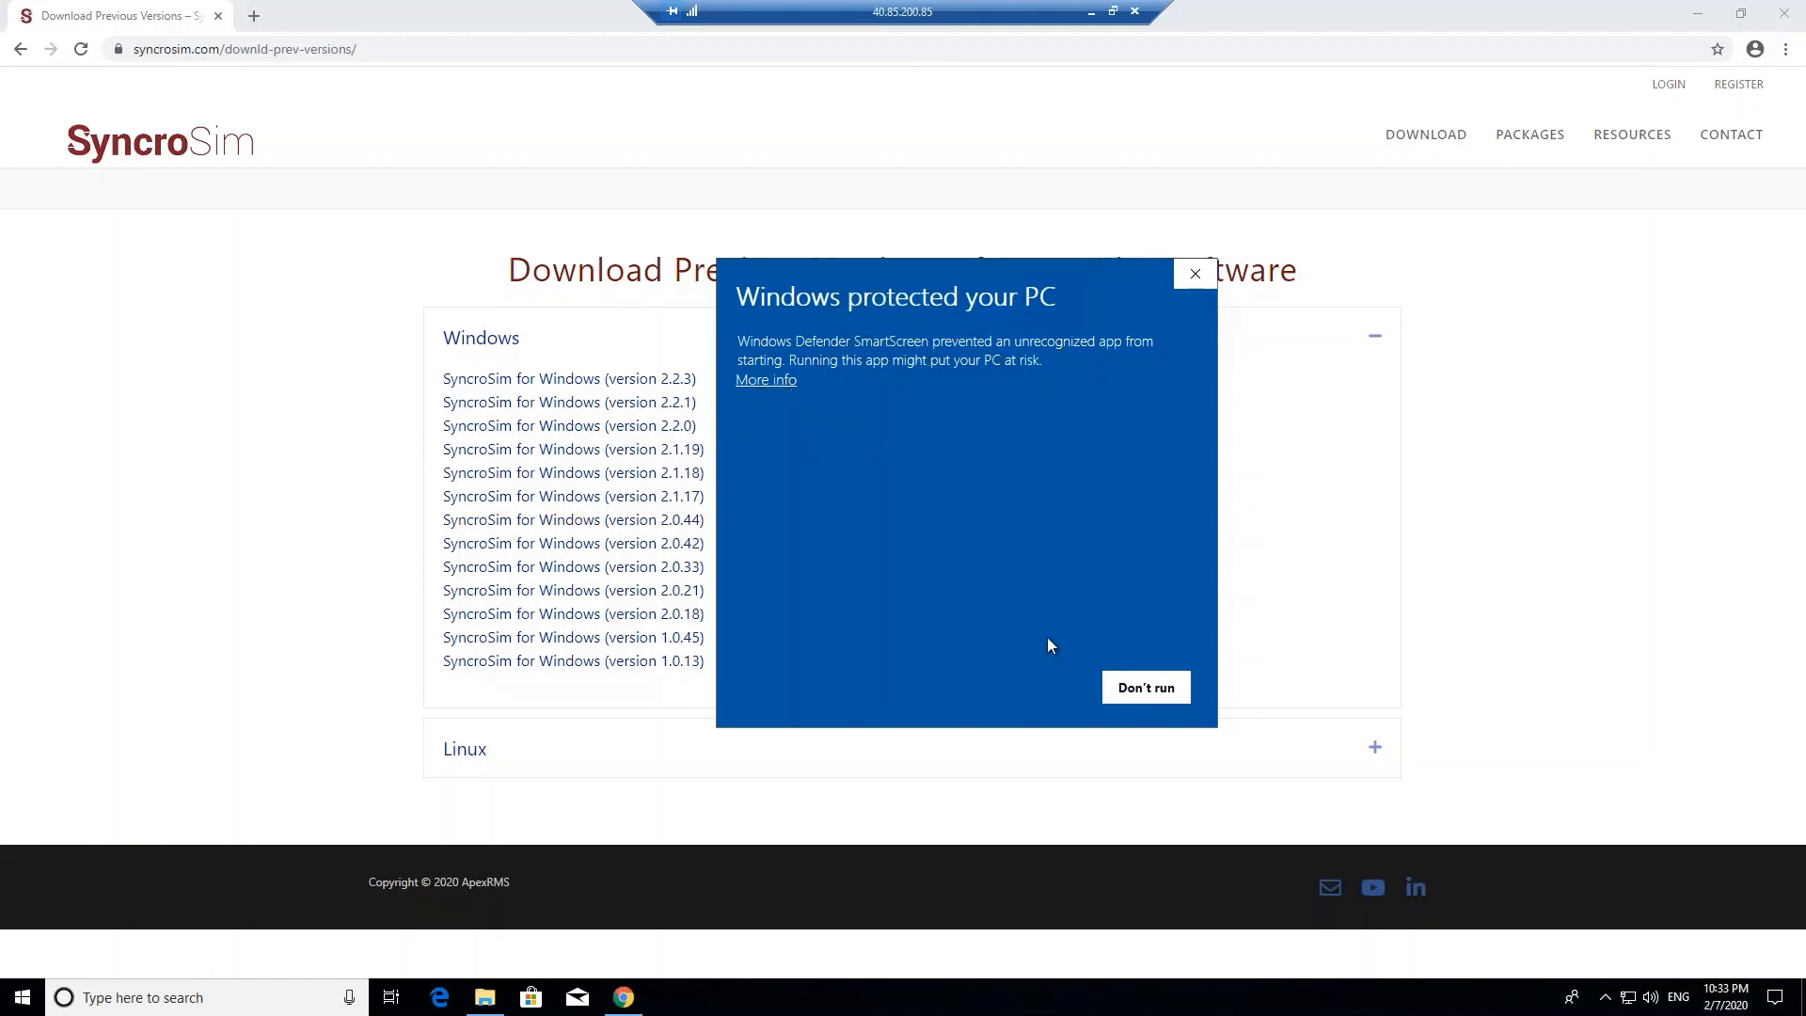
left_click(770, 381)
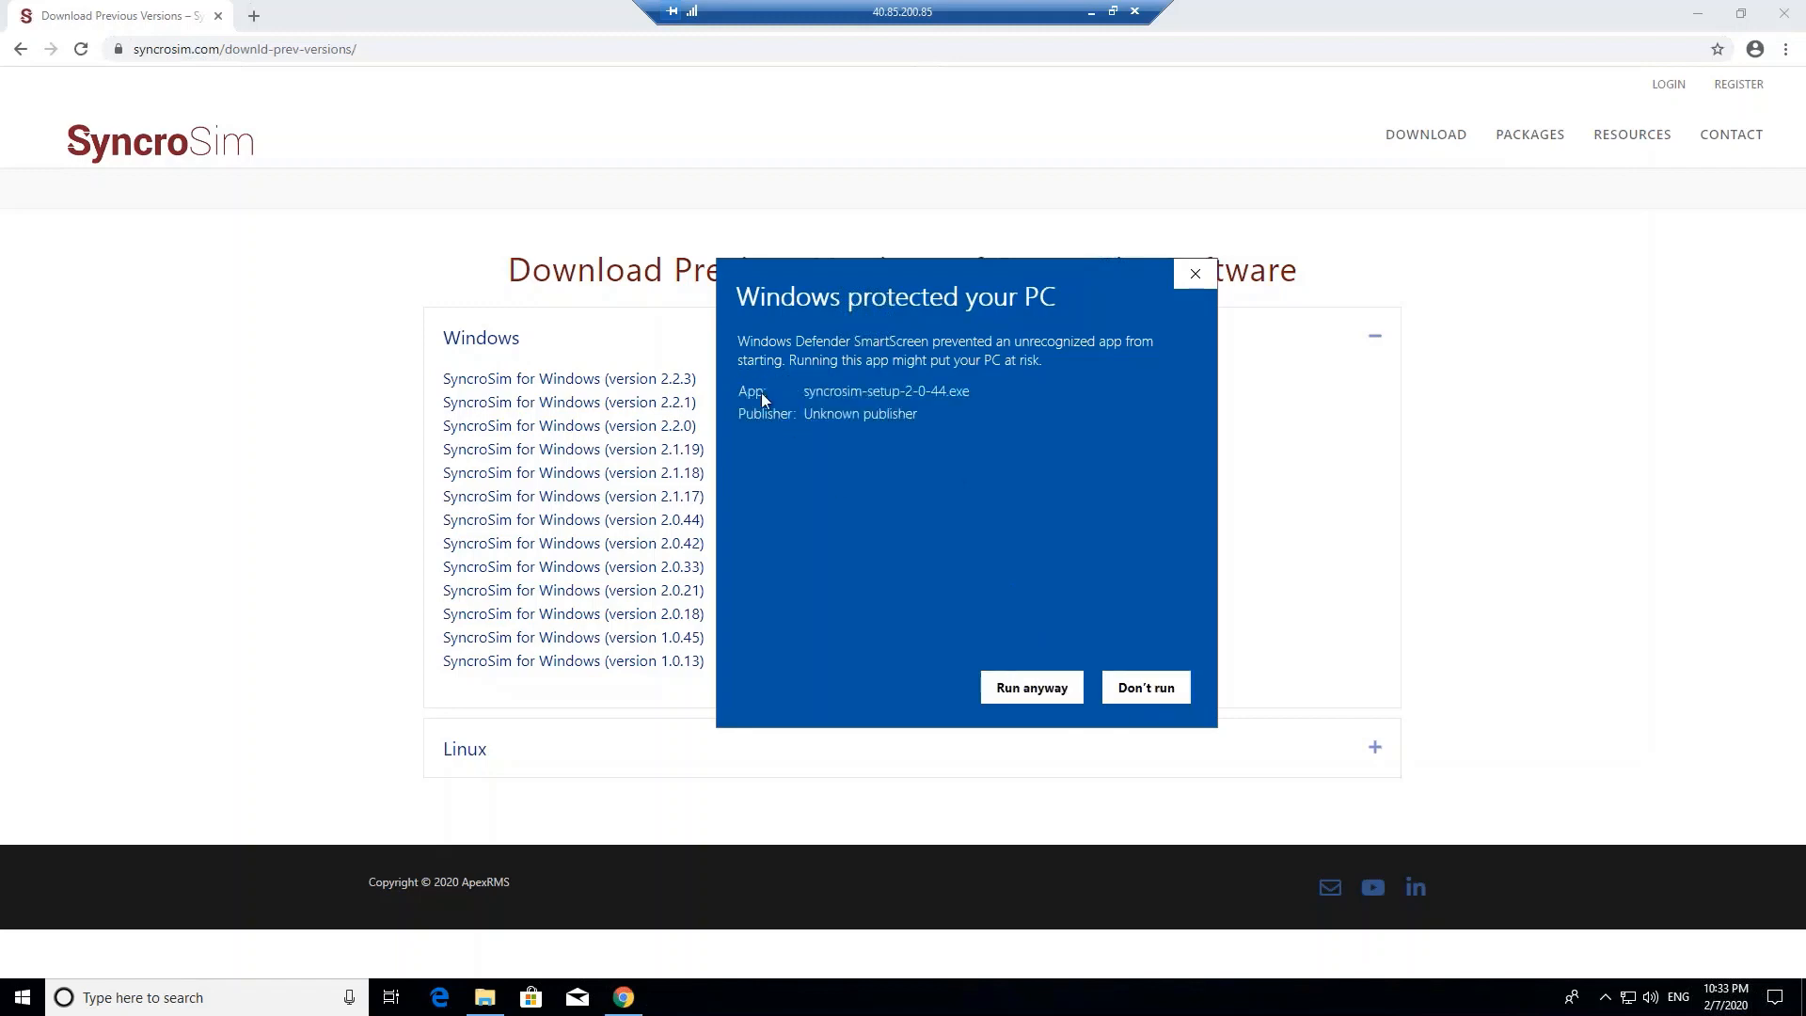
left_click(1031, 689)
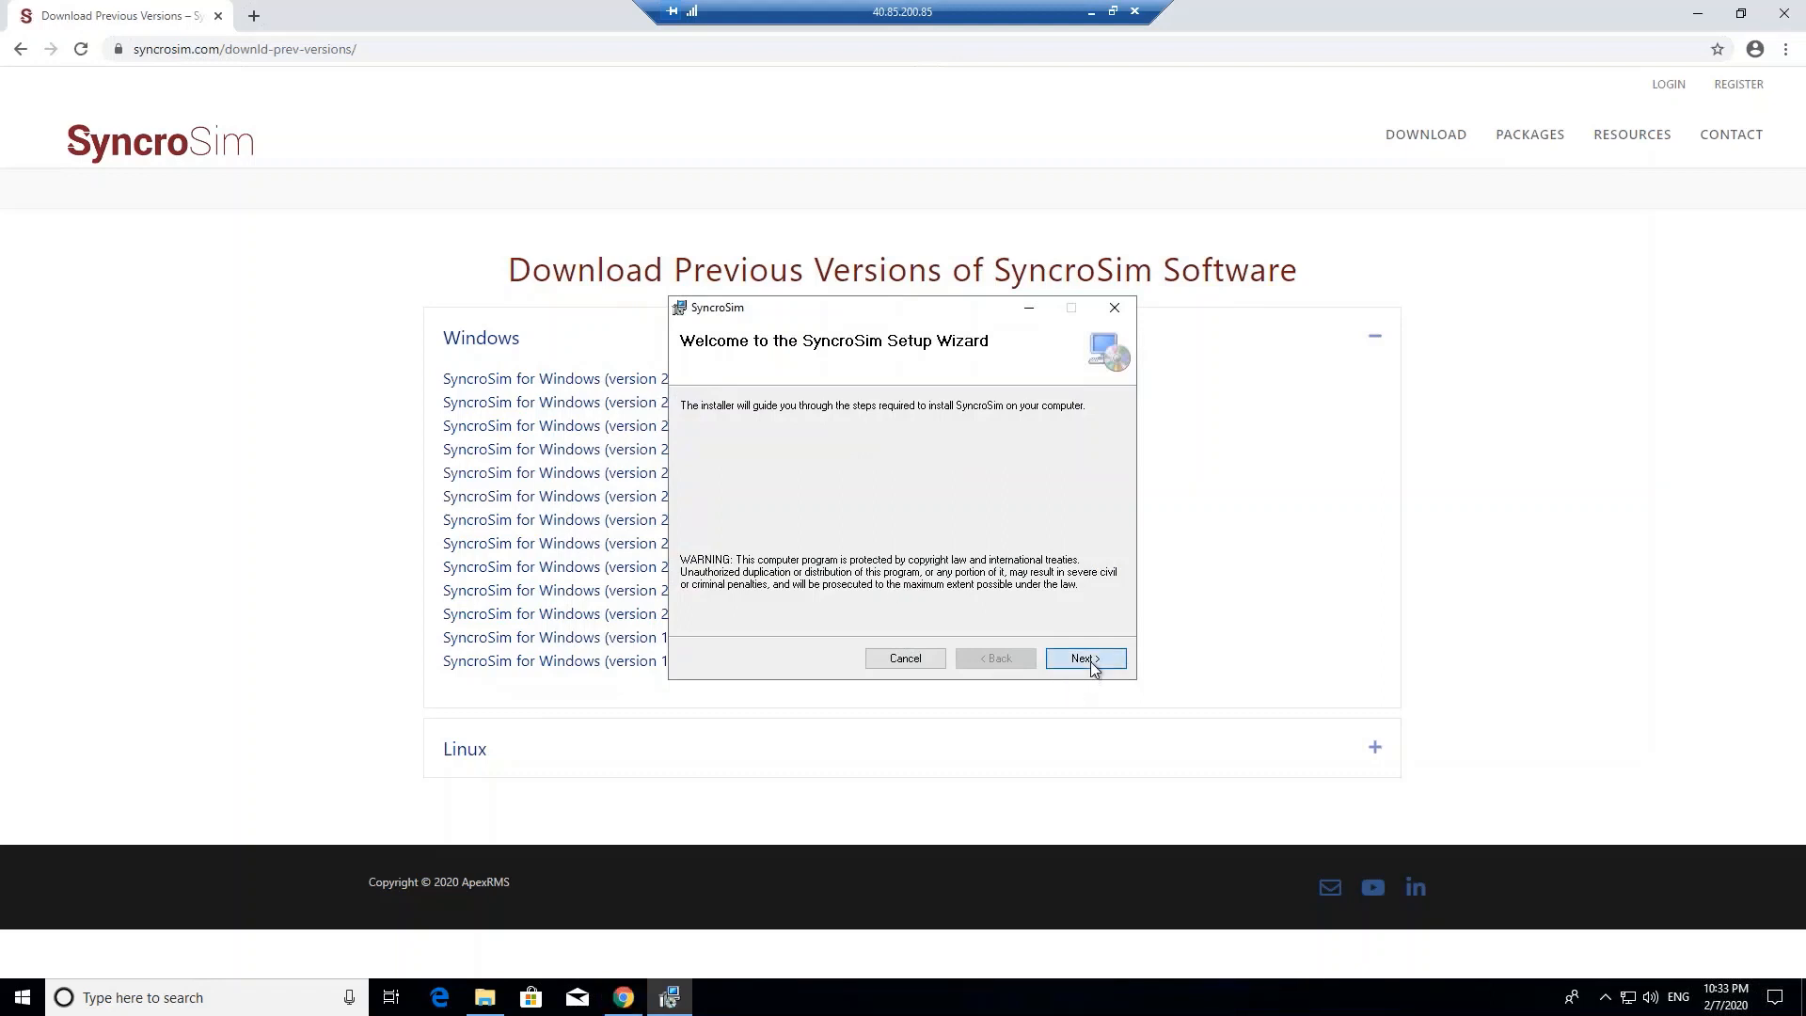
- Complete the SyncroSim Setup Wizard with the default folder and accepted license, then close it
left_click(1083, 658)
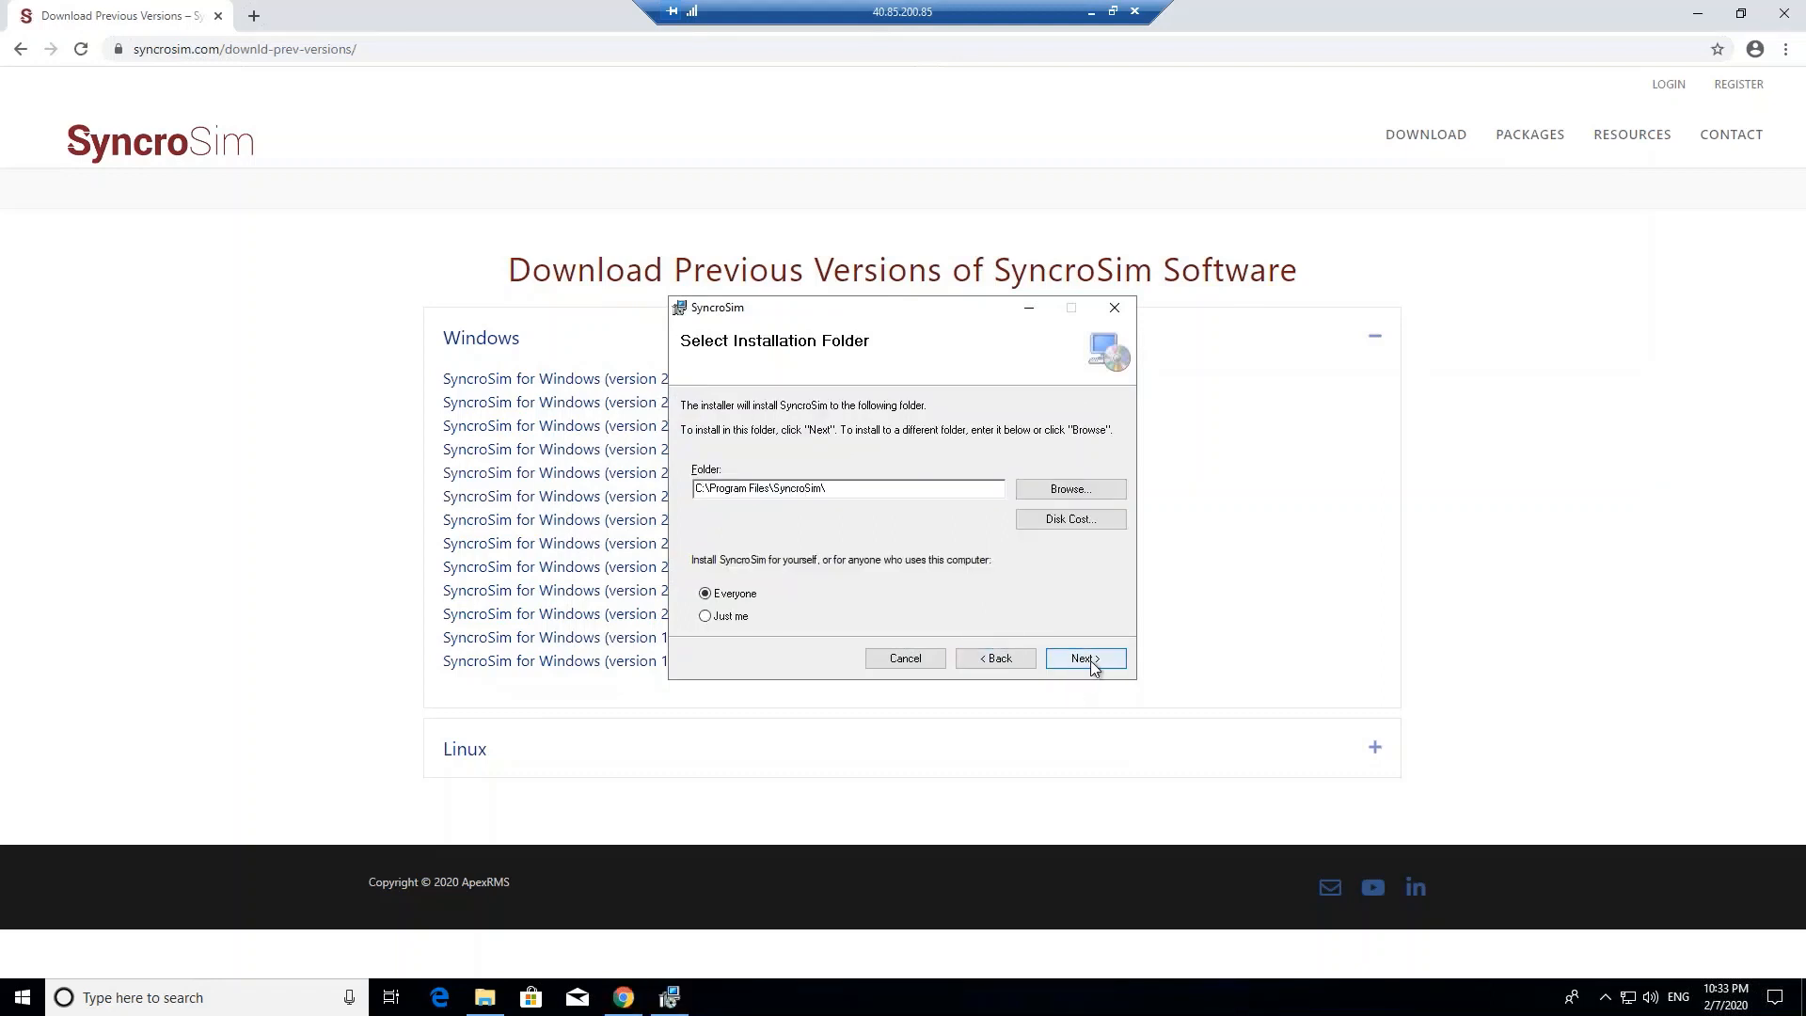
left_click(1091, 663)
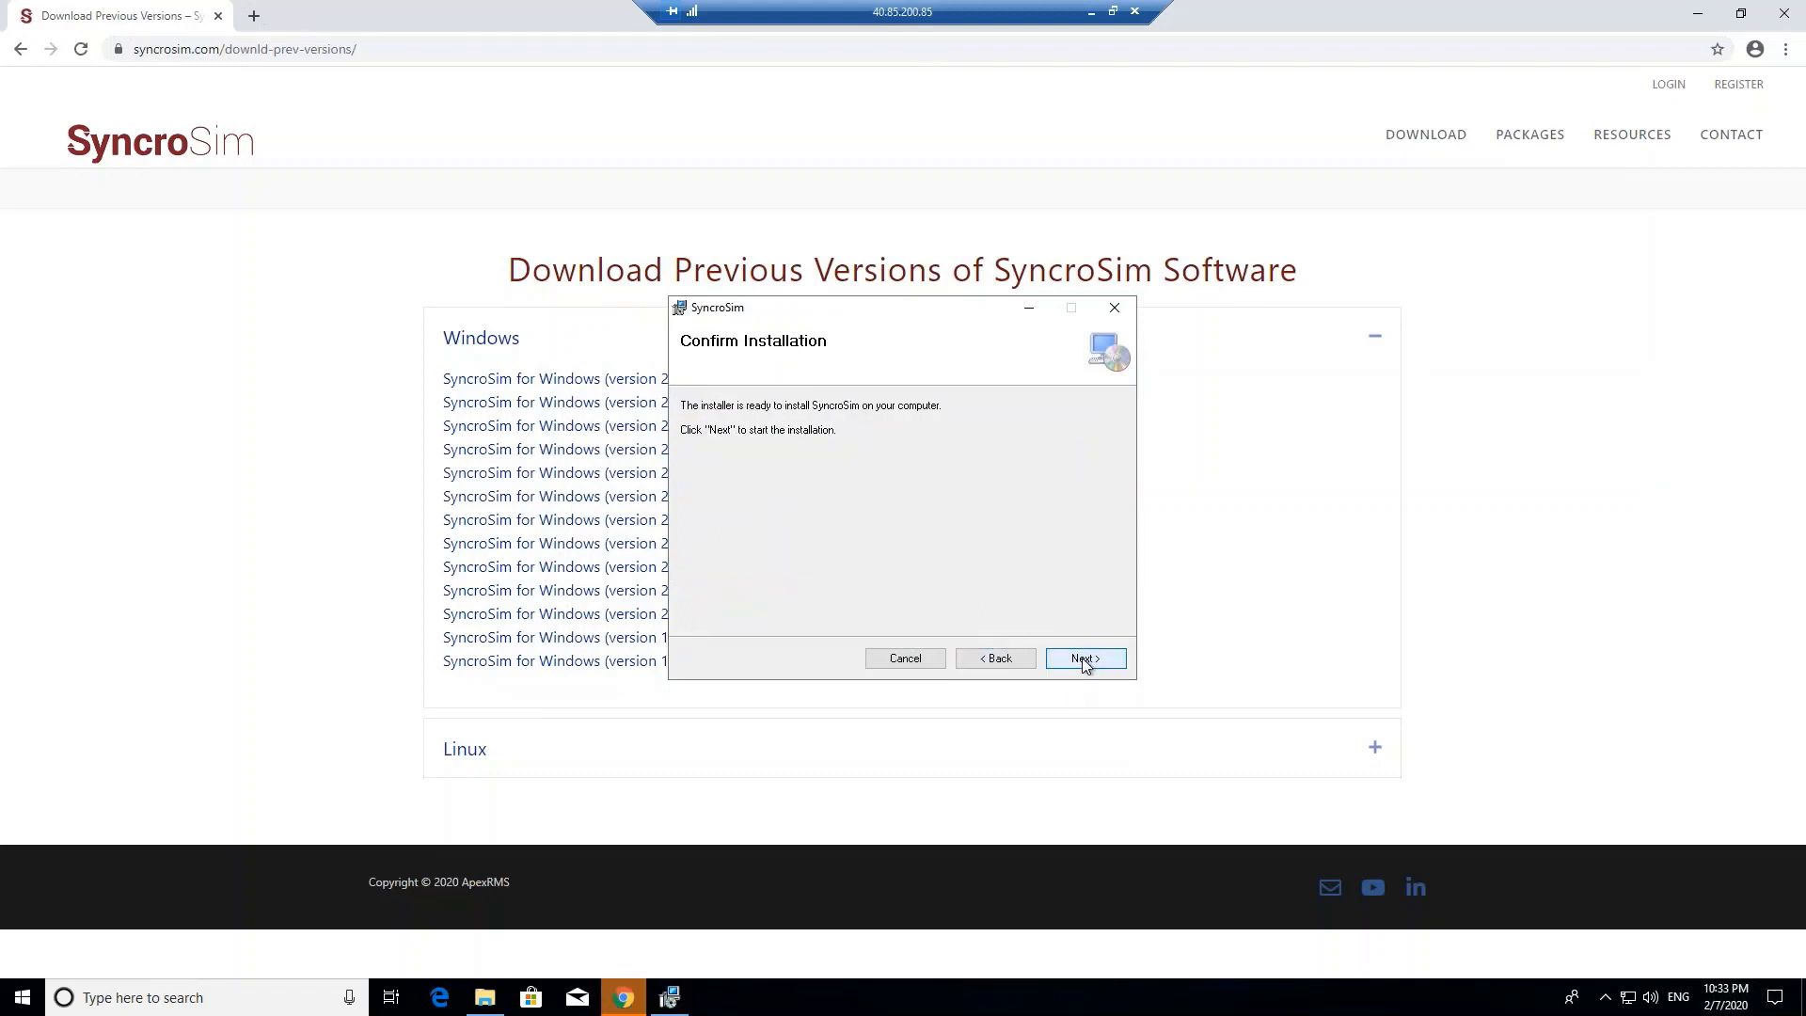
left_click(1084, 659)
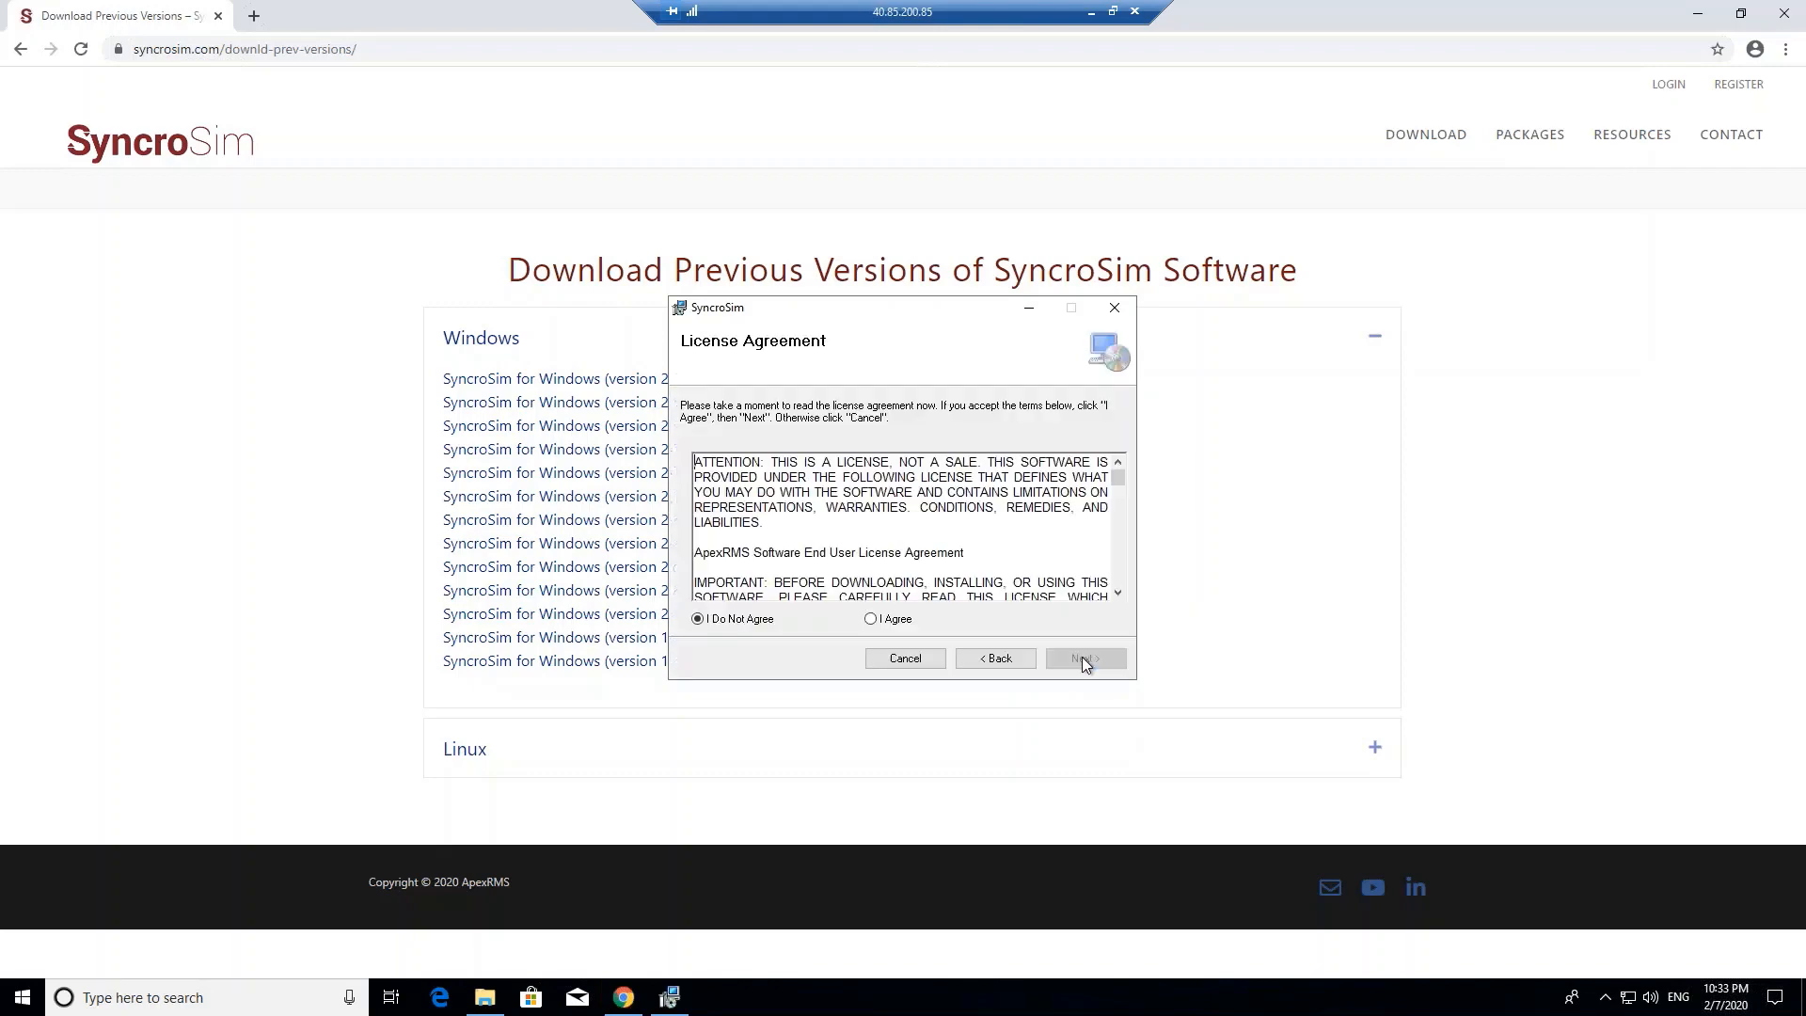
mouse_move(1118, 481)
left_mouse_down()
mouse_move(1127, 612)
mouse_move(1123, 460)
left_mouse_up()
left_click(884, 621)
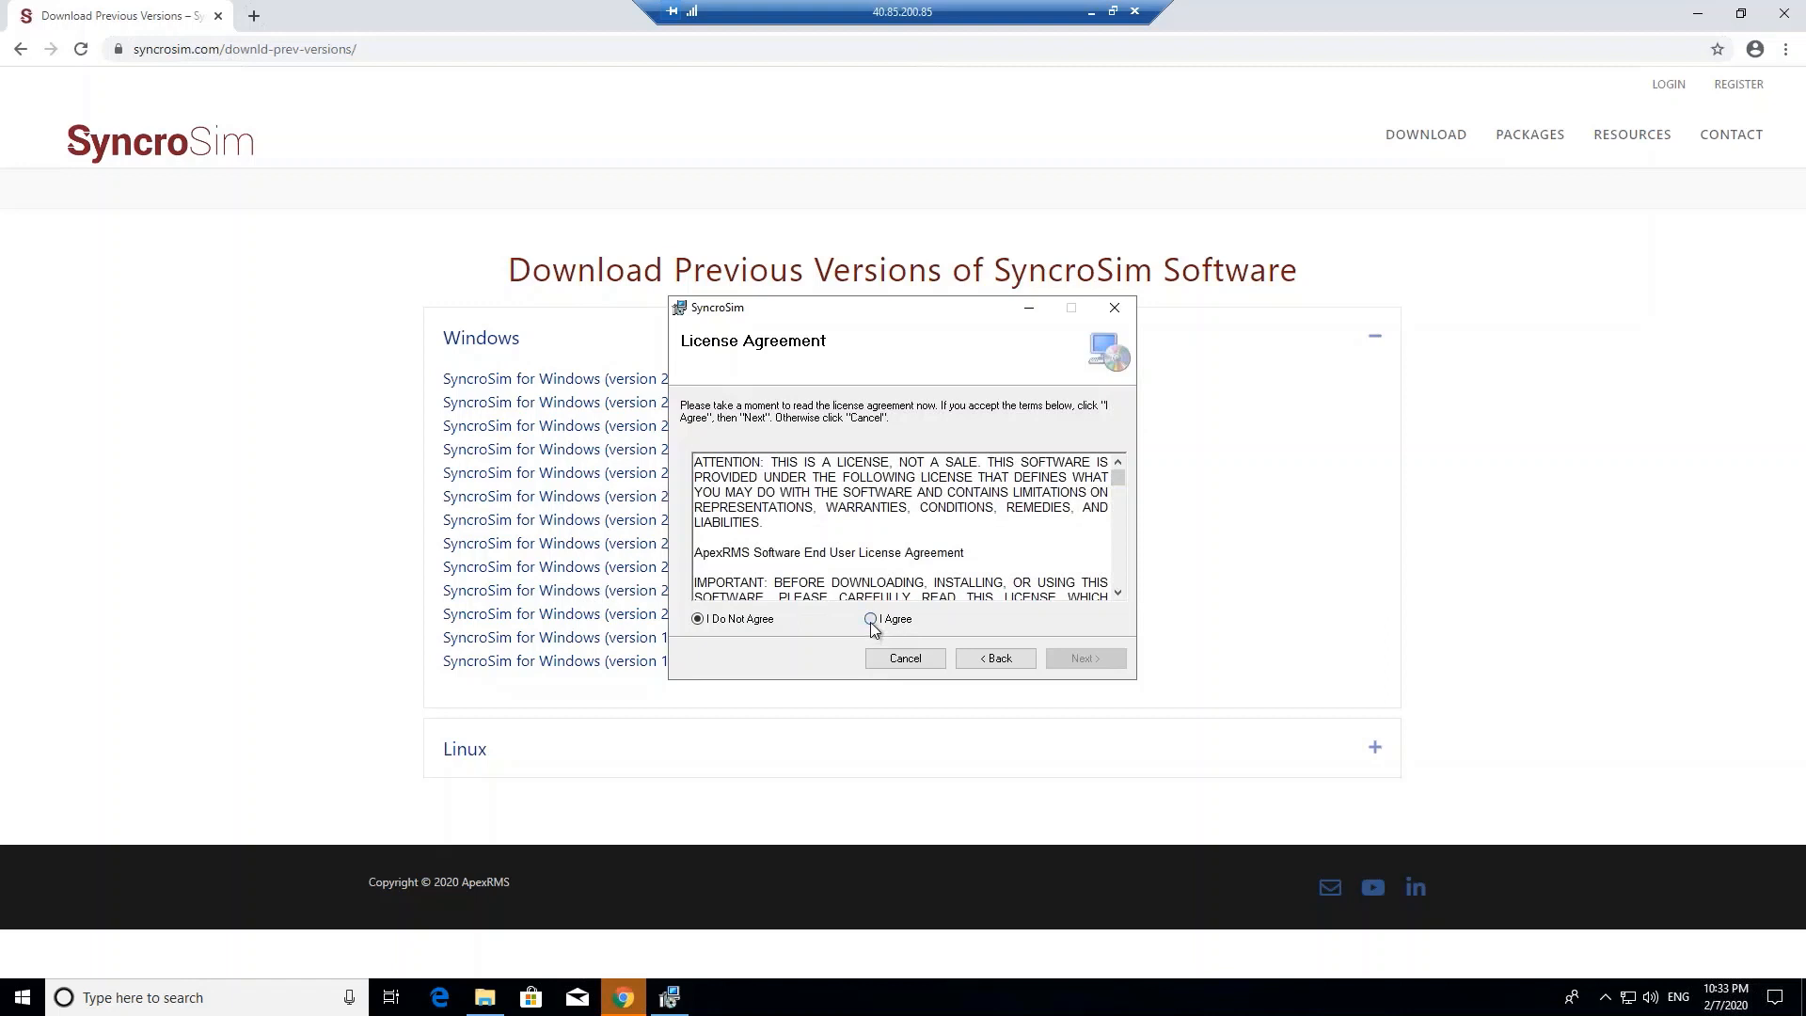
left_click(1083, 661)
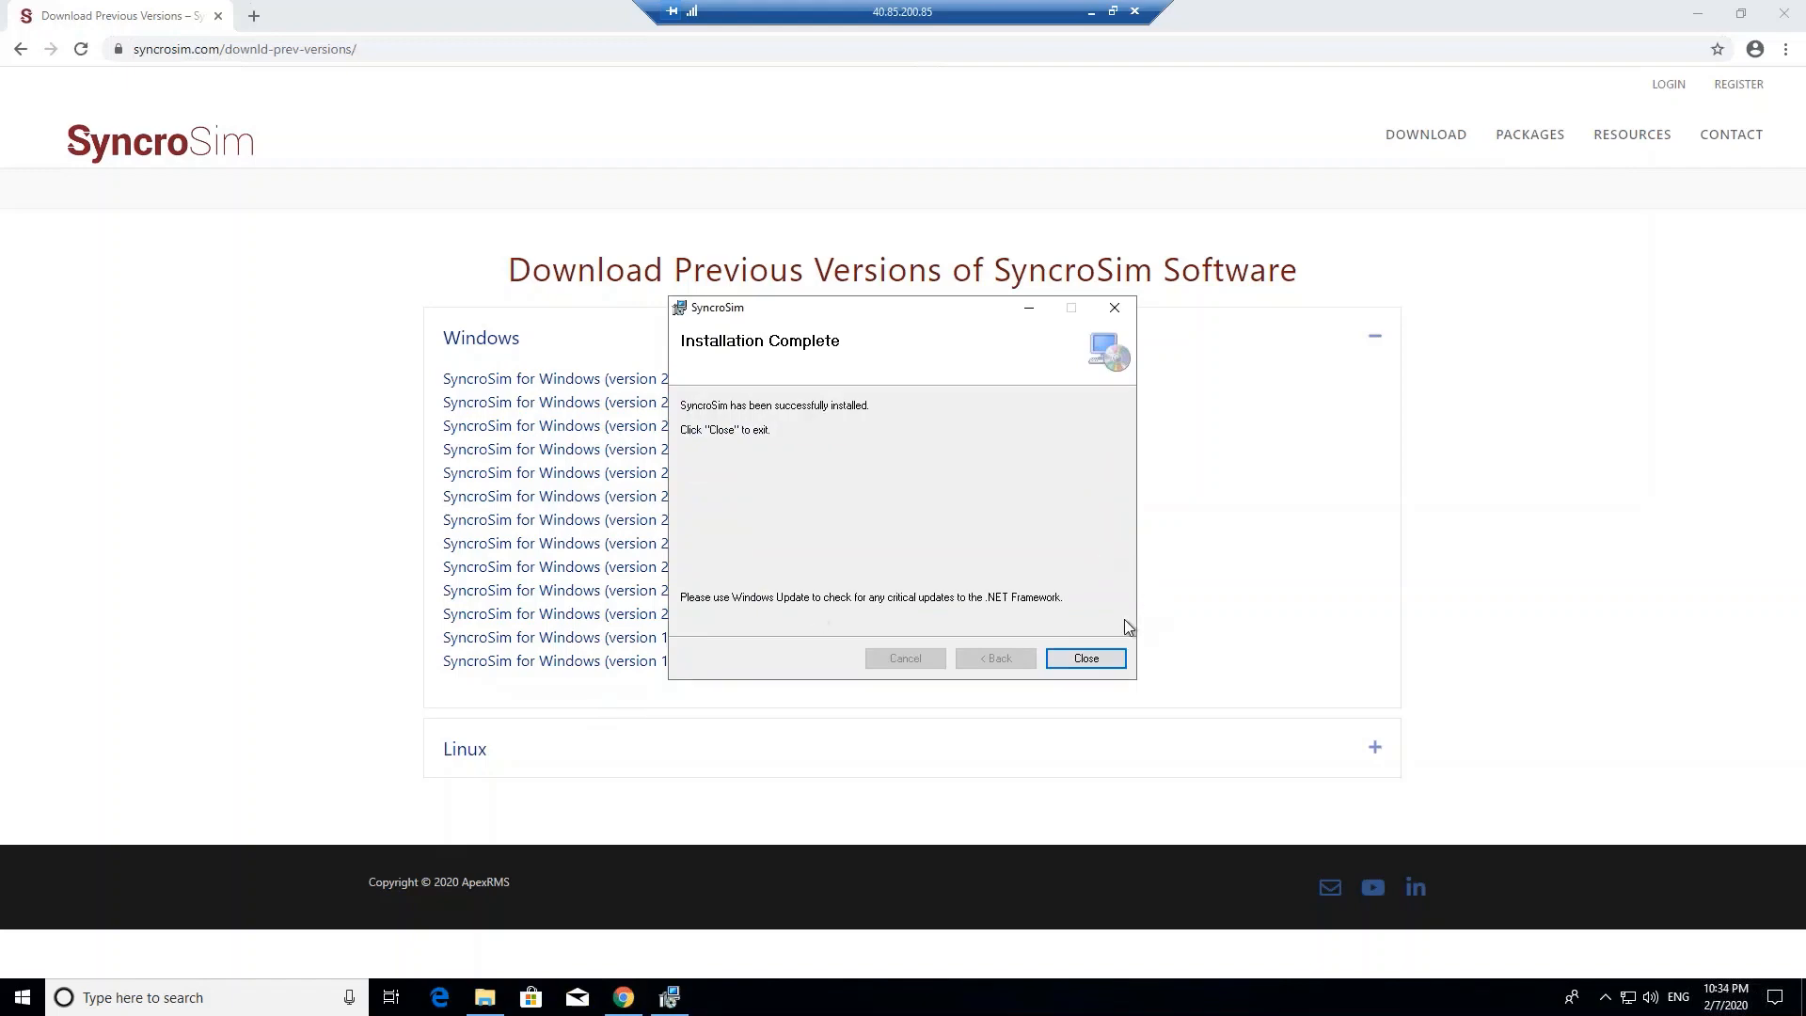
left_click(1101, 659)
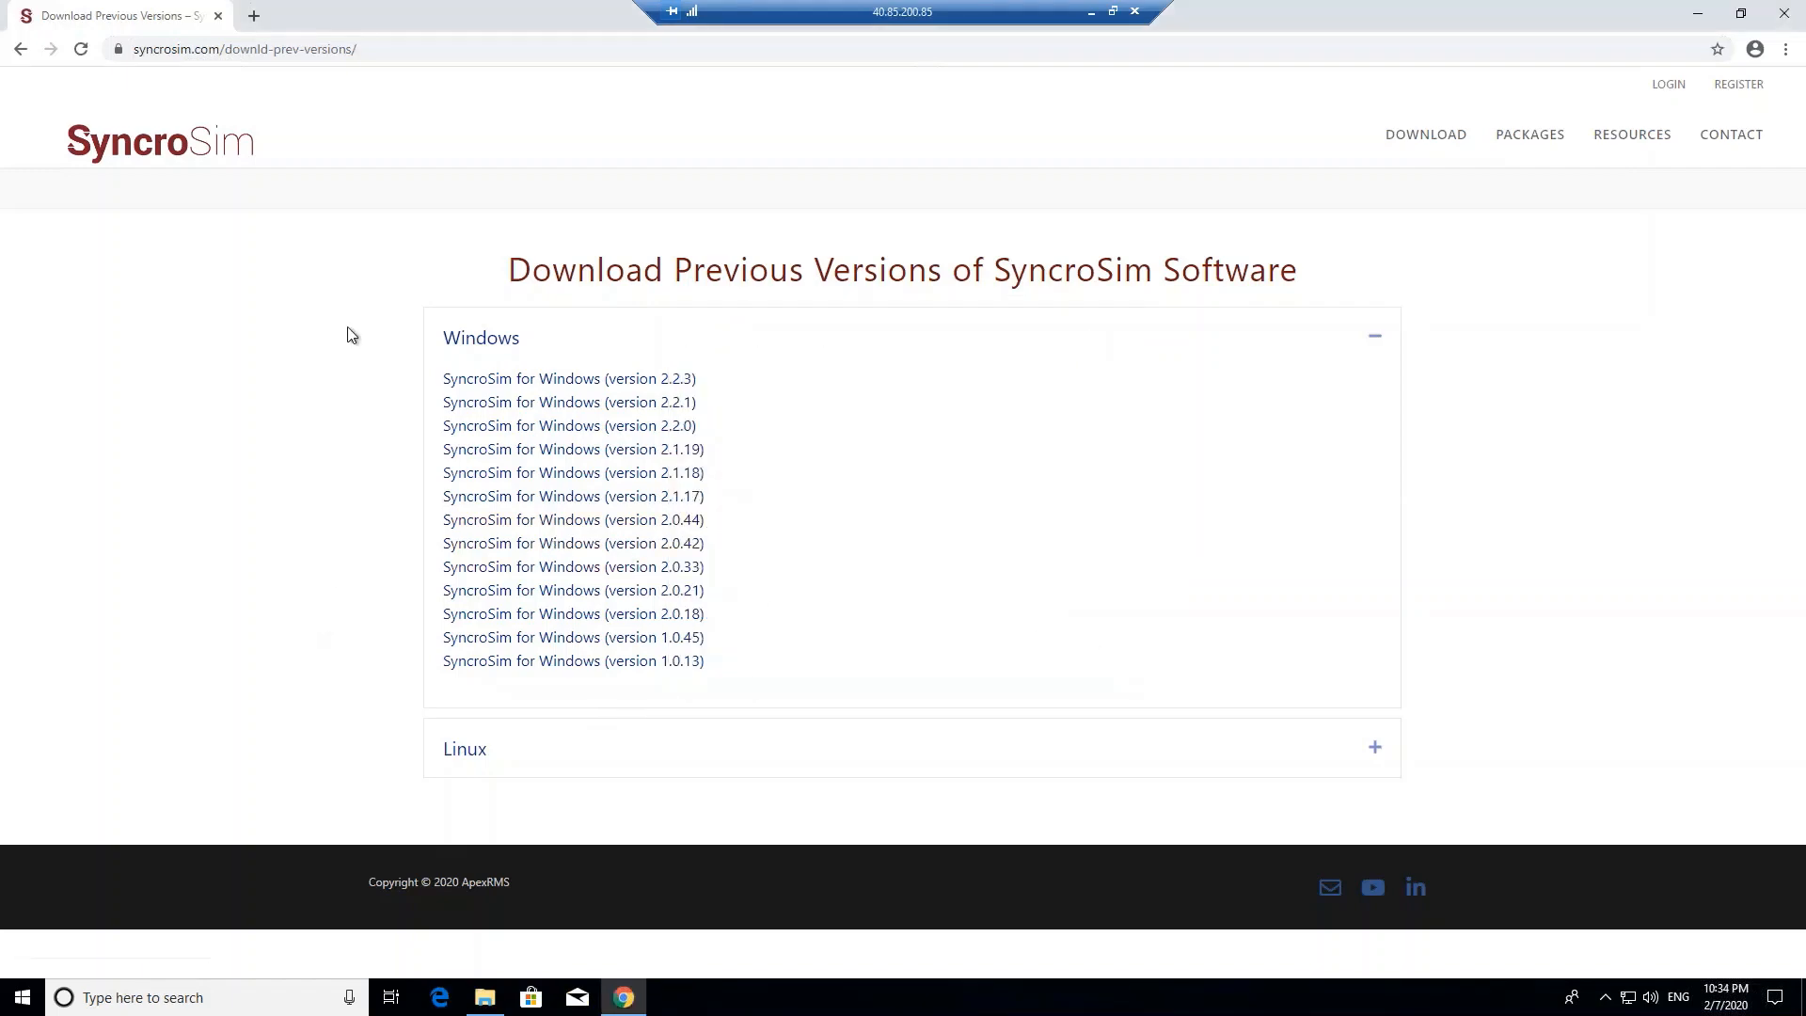
- Pin SyncroSim to the taskbar from the Start apps list
left_click(22, 998)
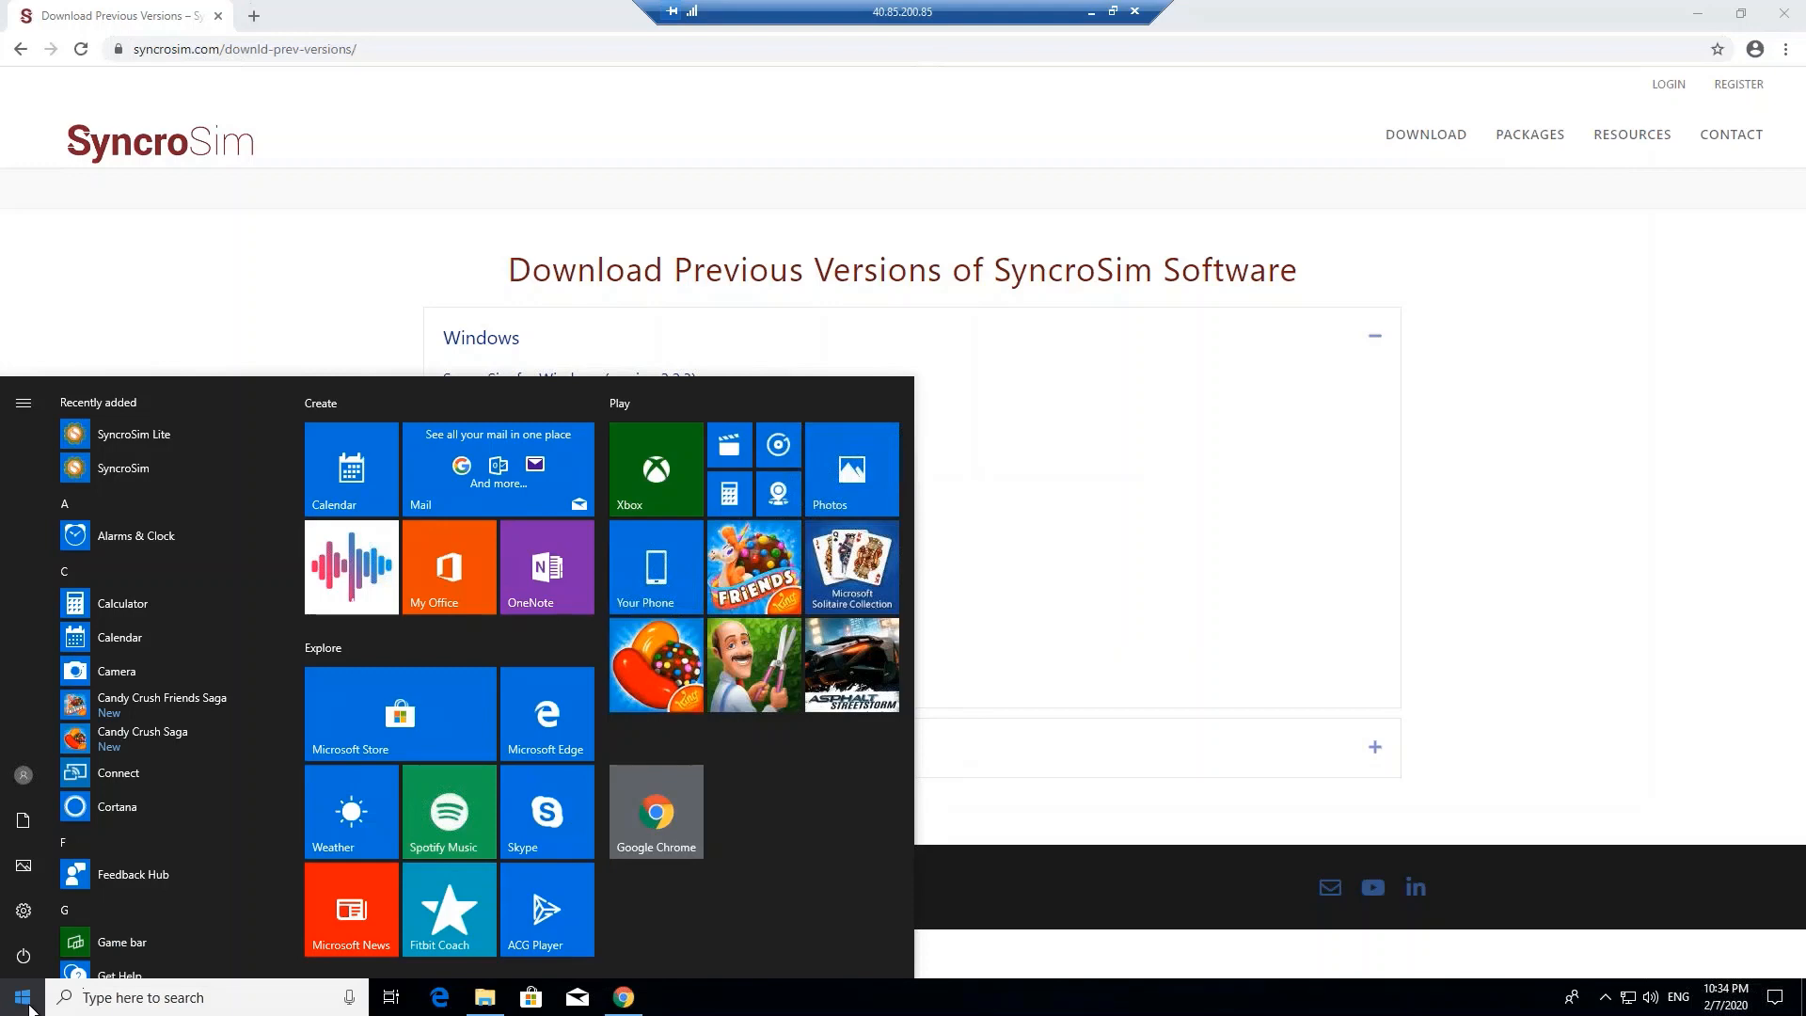
right_click(111, 476)
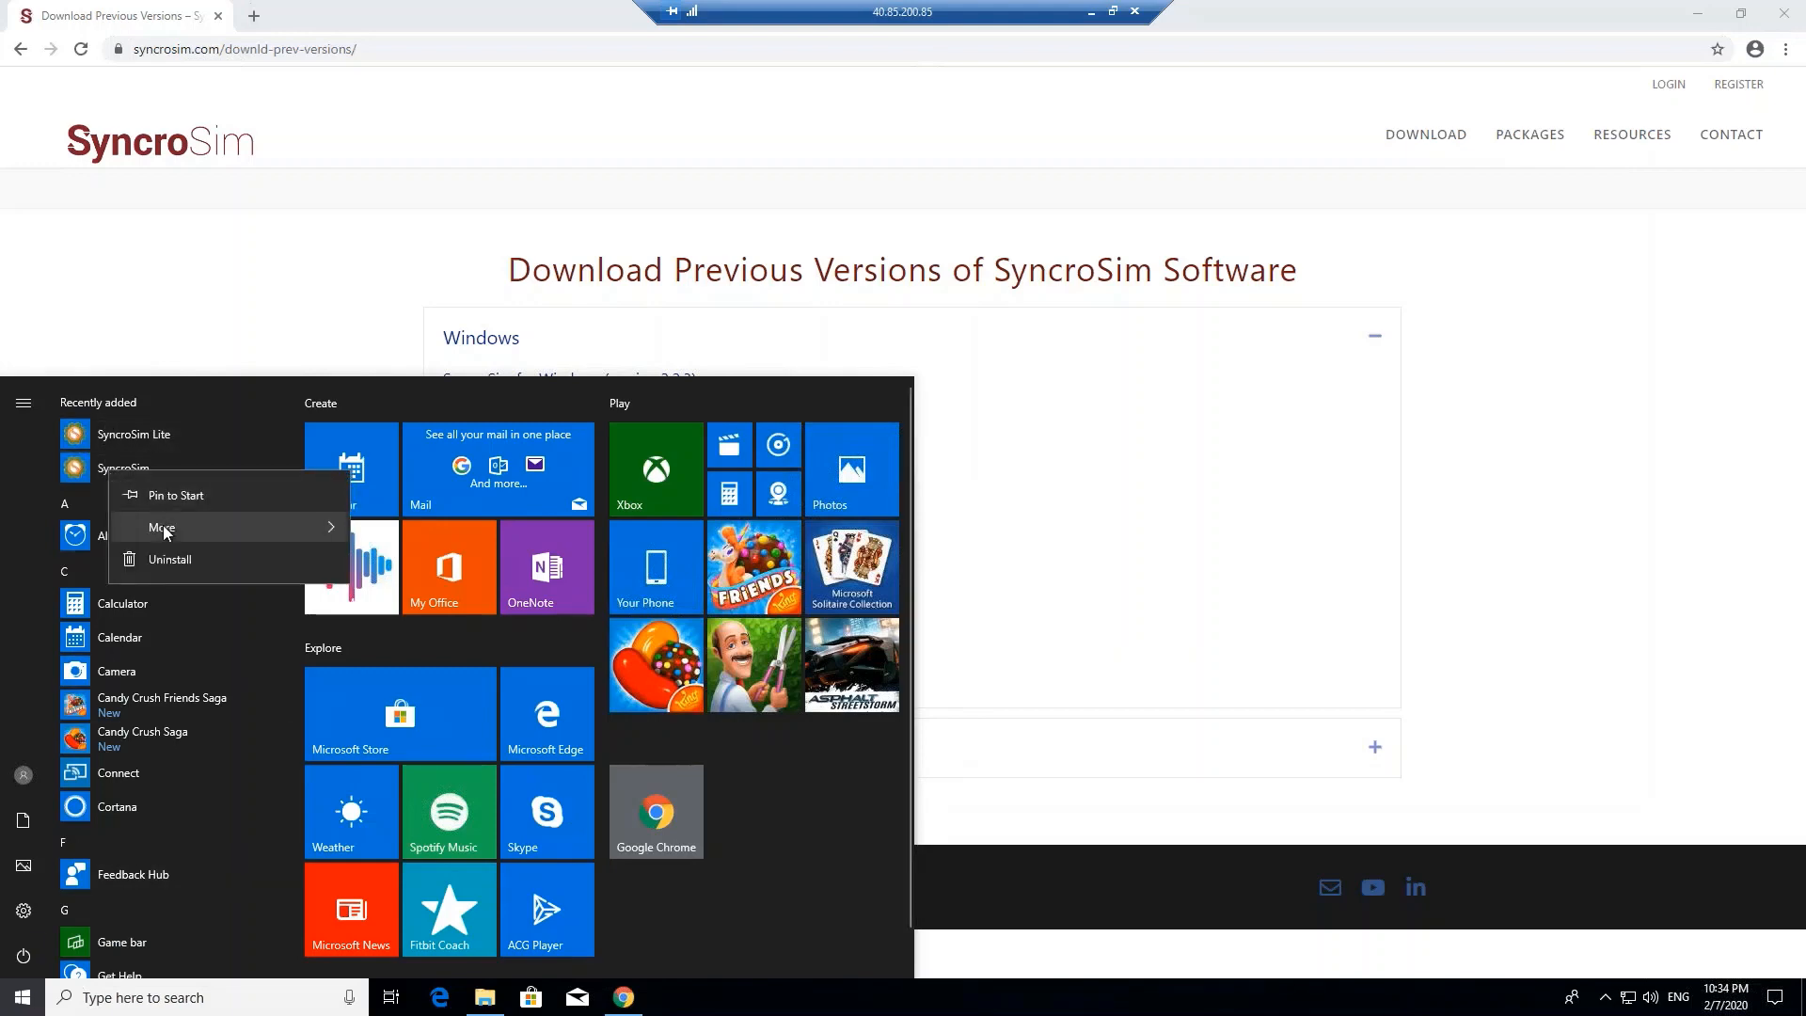
mouse_move(164, 530)
left_click(401, 533)
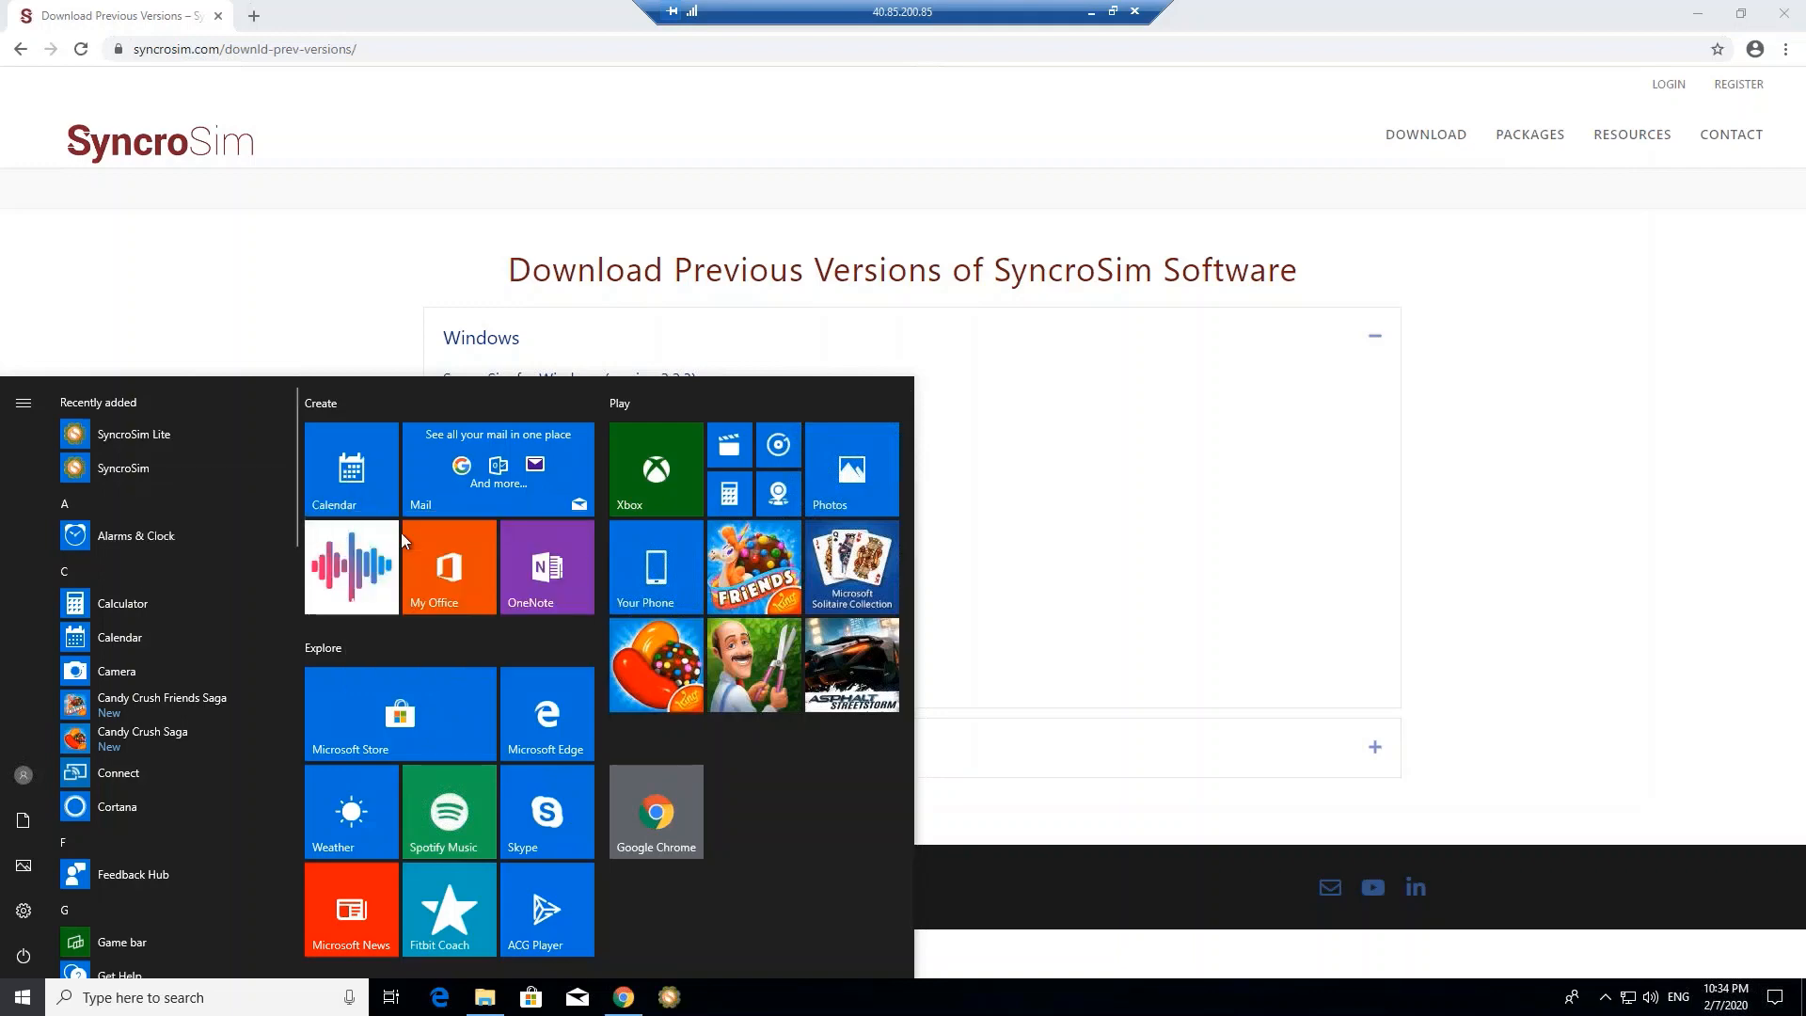
left_click(1052, 862)
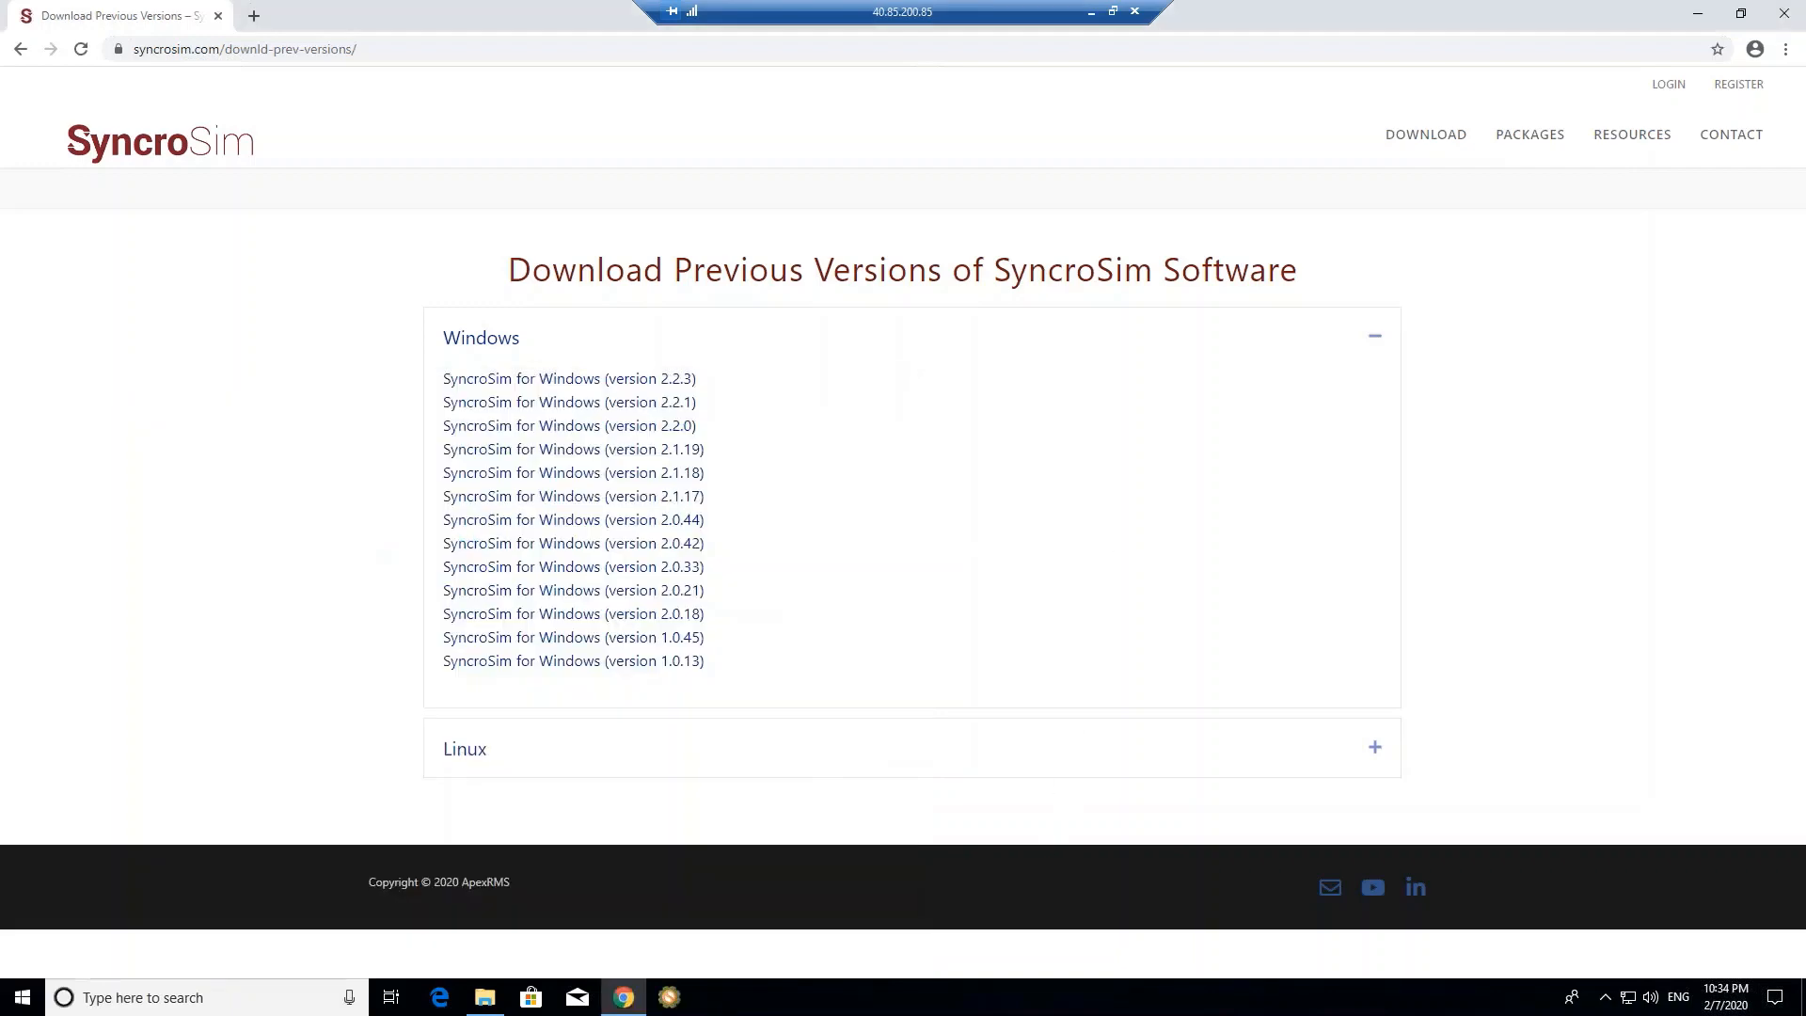
- Test-launch SyncroSim, then close it, Chrome and the Windows (C:) folder
left_click(672, 995)
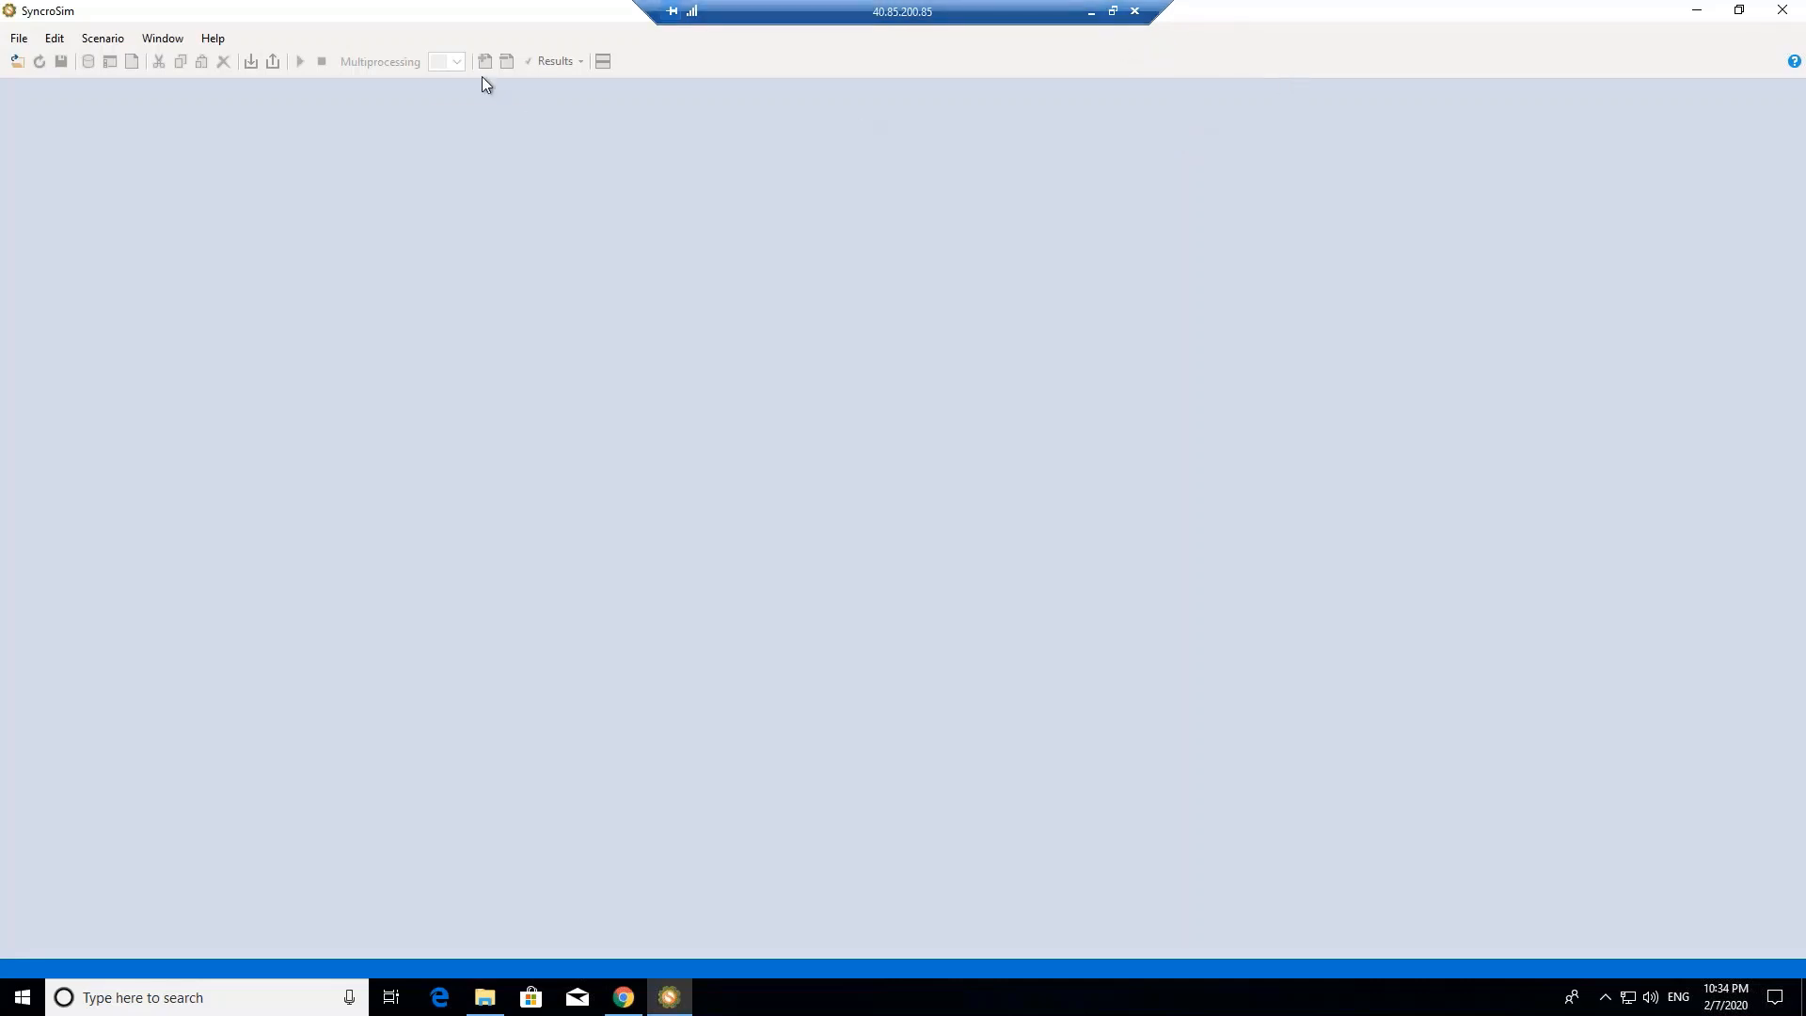
left_click_drag(151, 14, 123, 48)
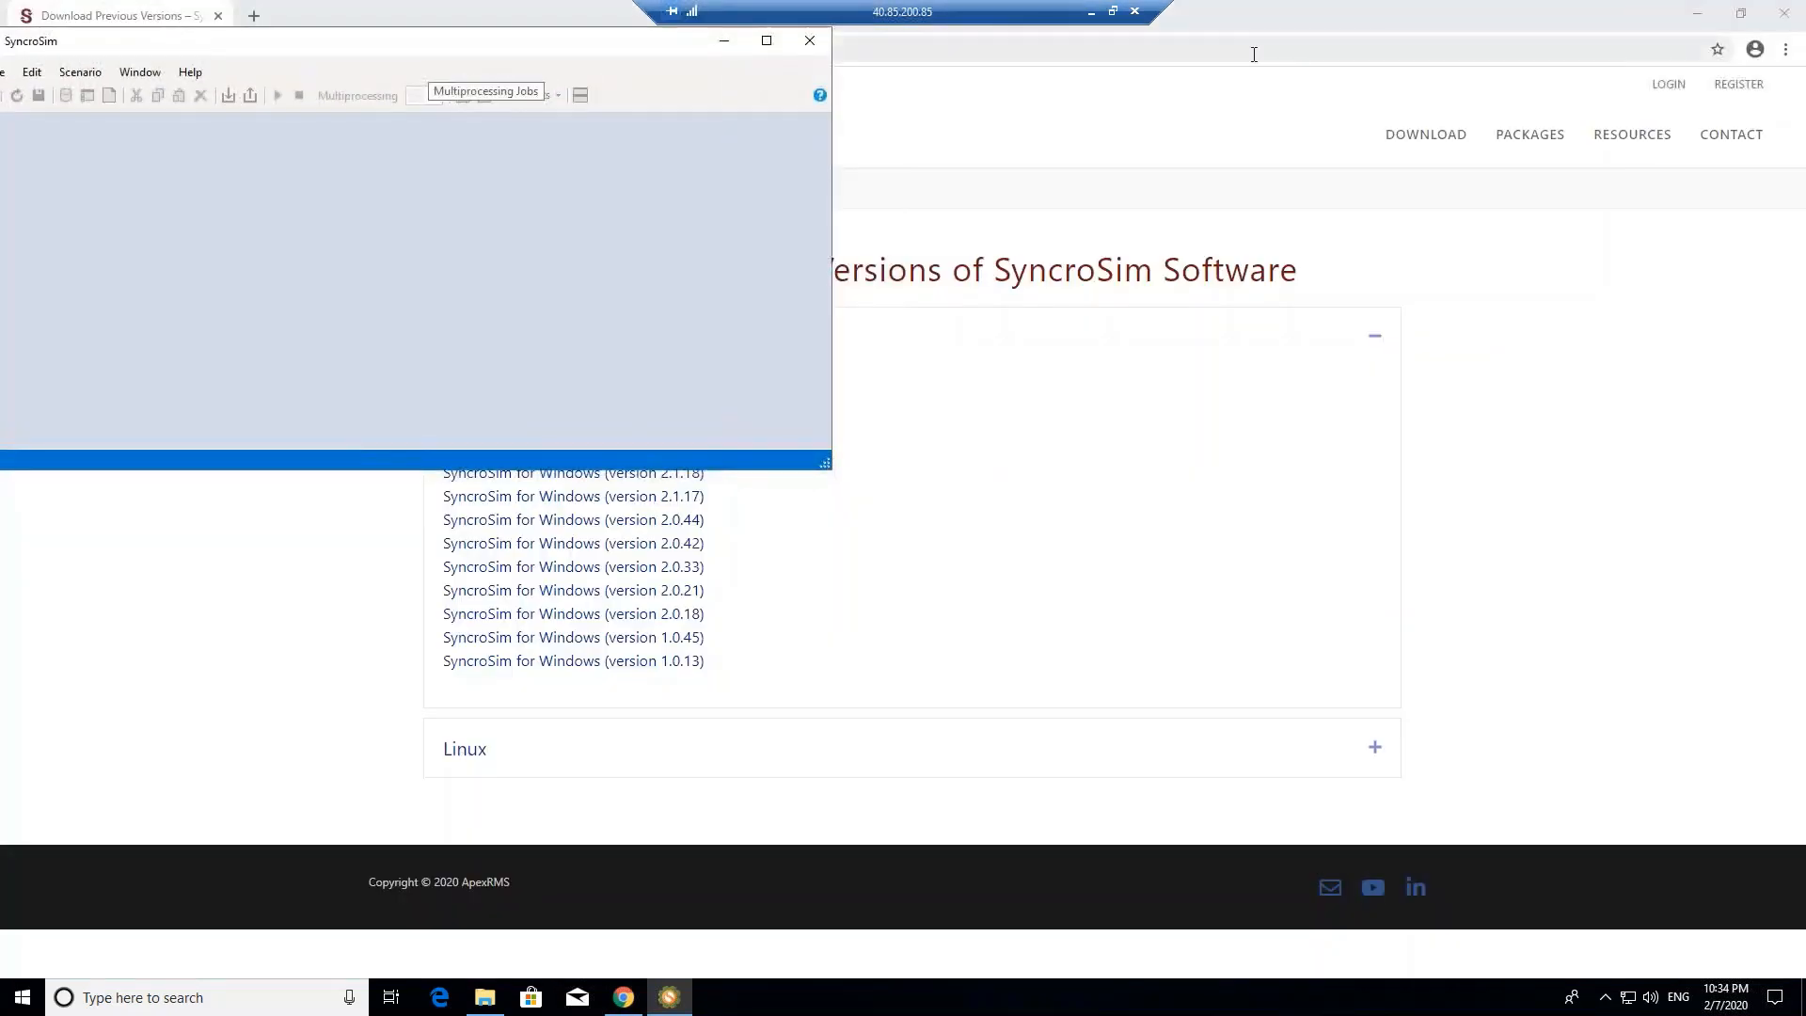
left_click(809, 40)
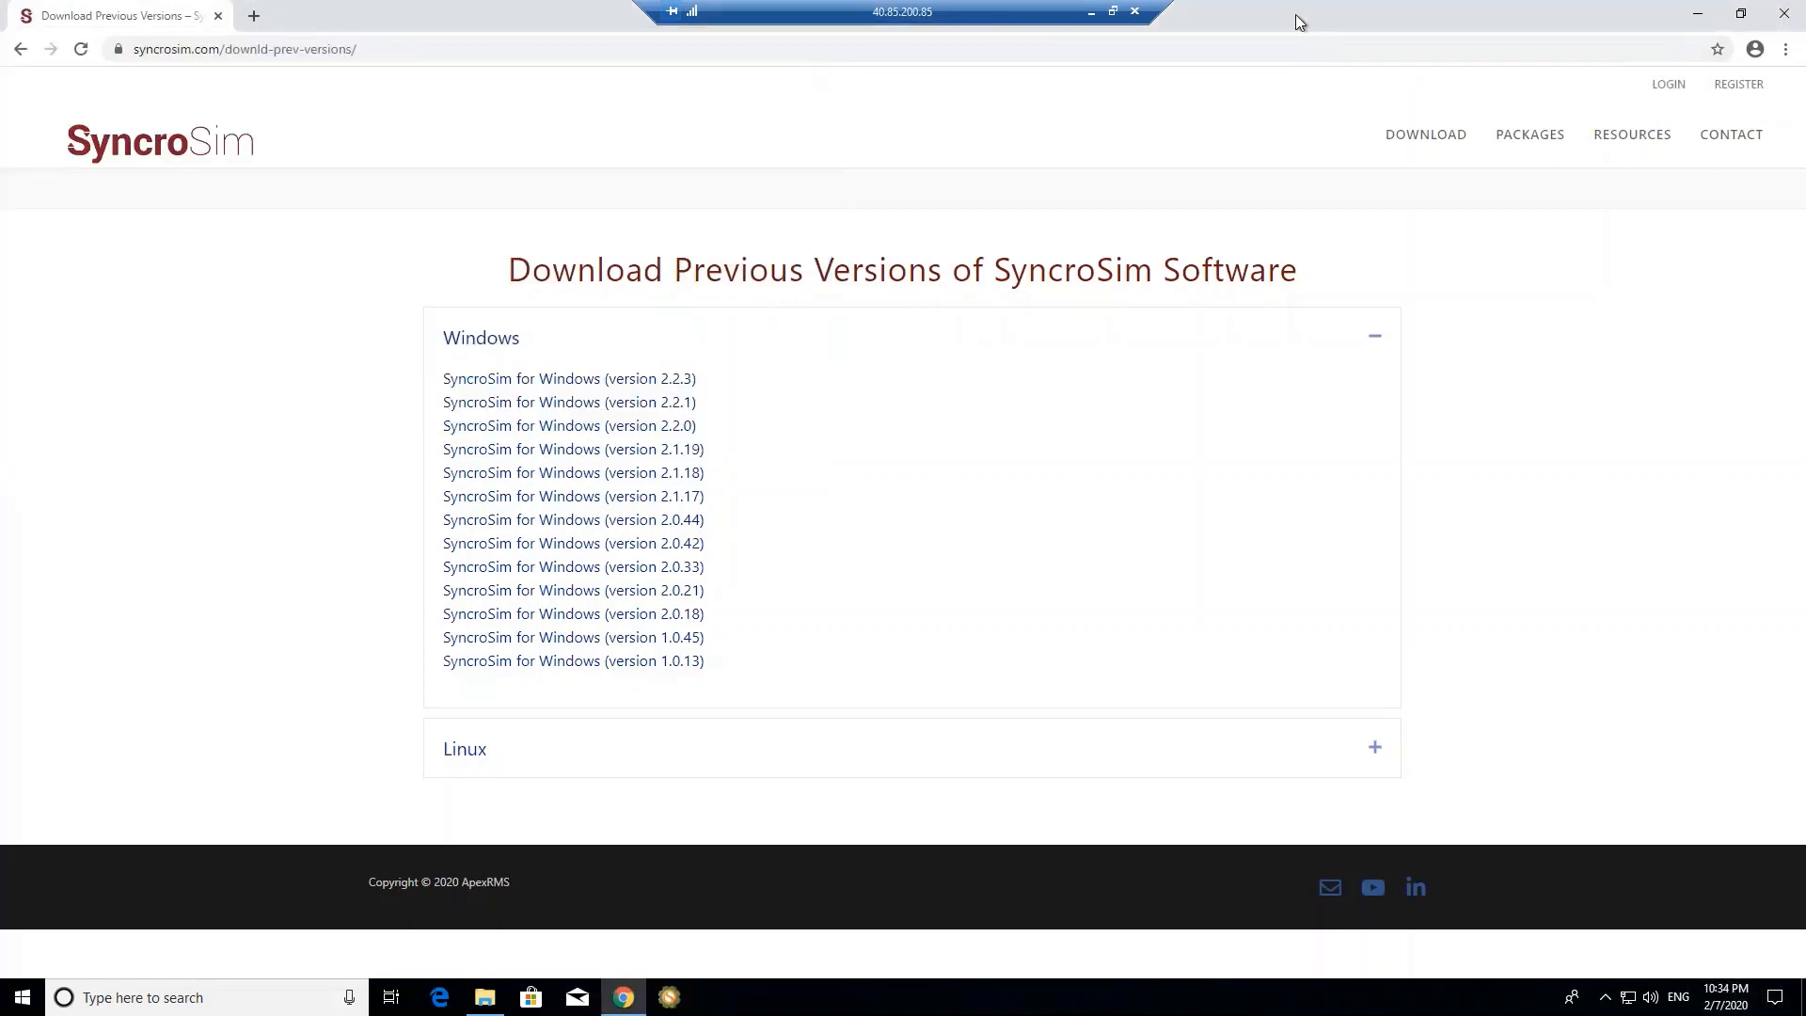
left_click_drag(1296, 14, 1100, 186)
left_click(1607, 175)
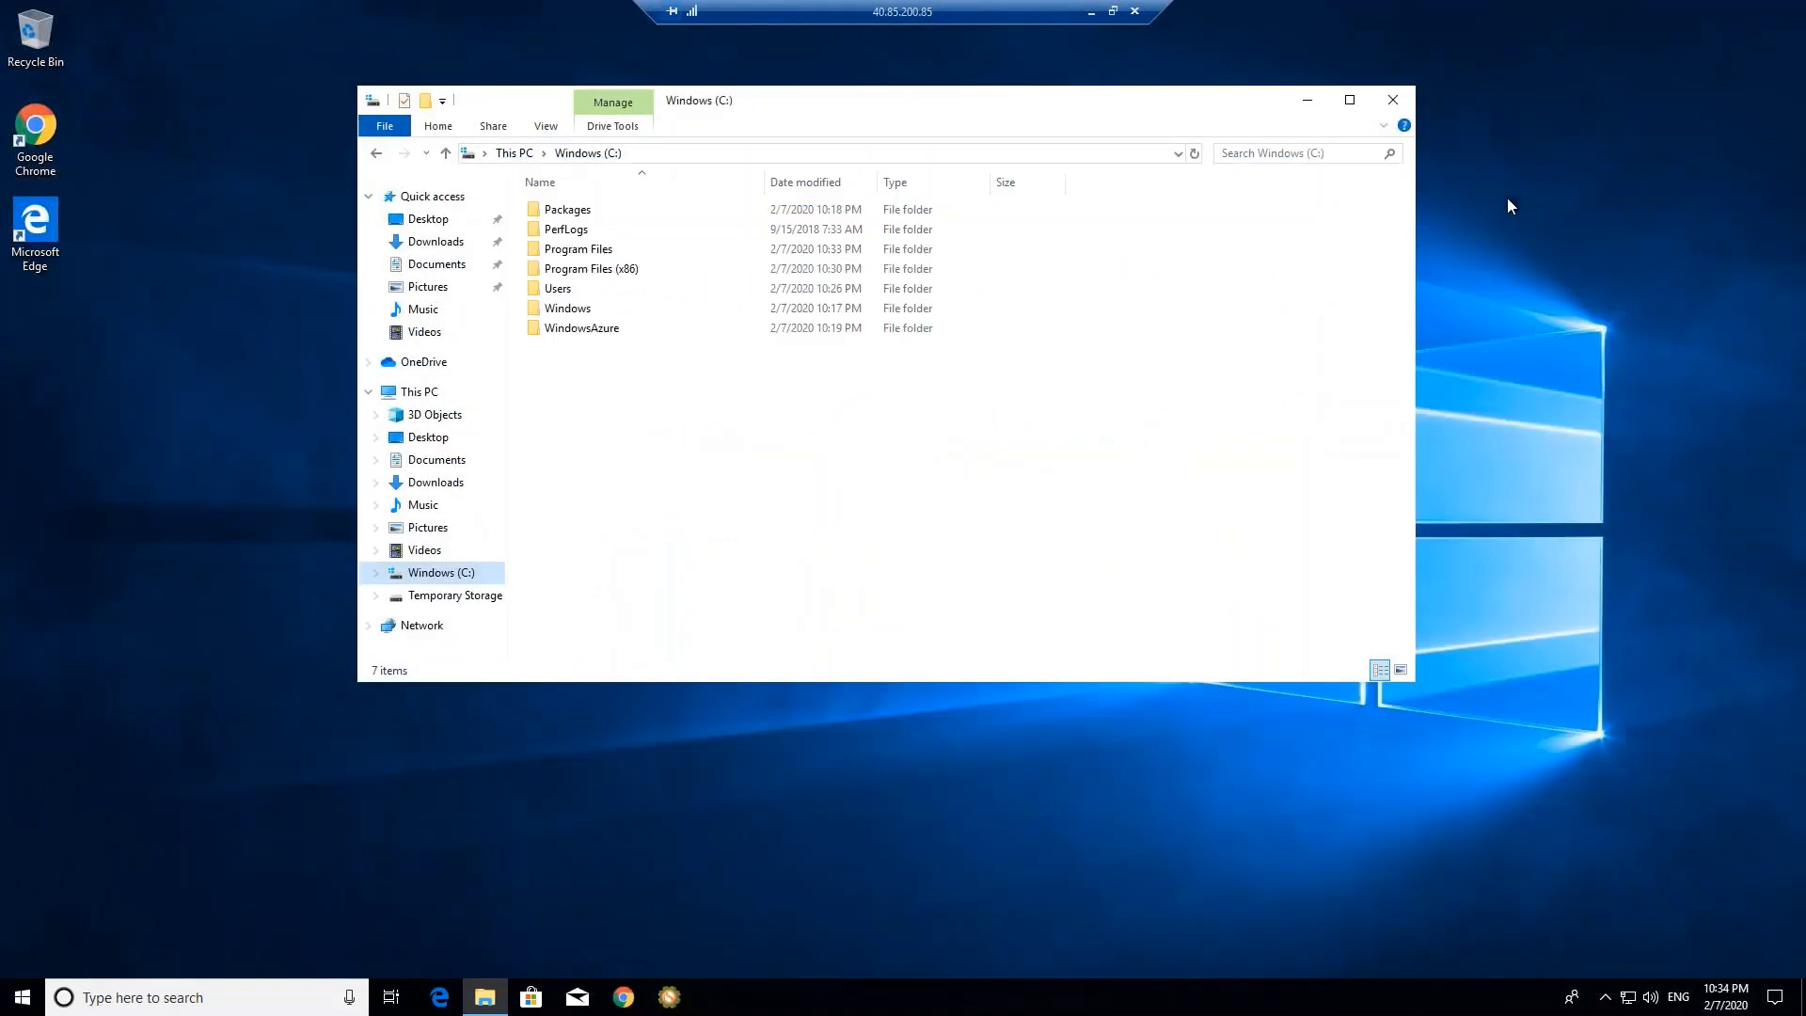
left_click(1393, 100)
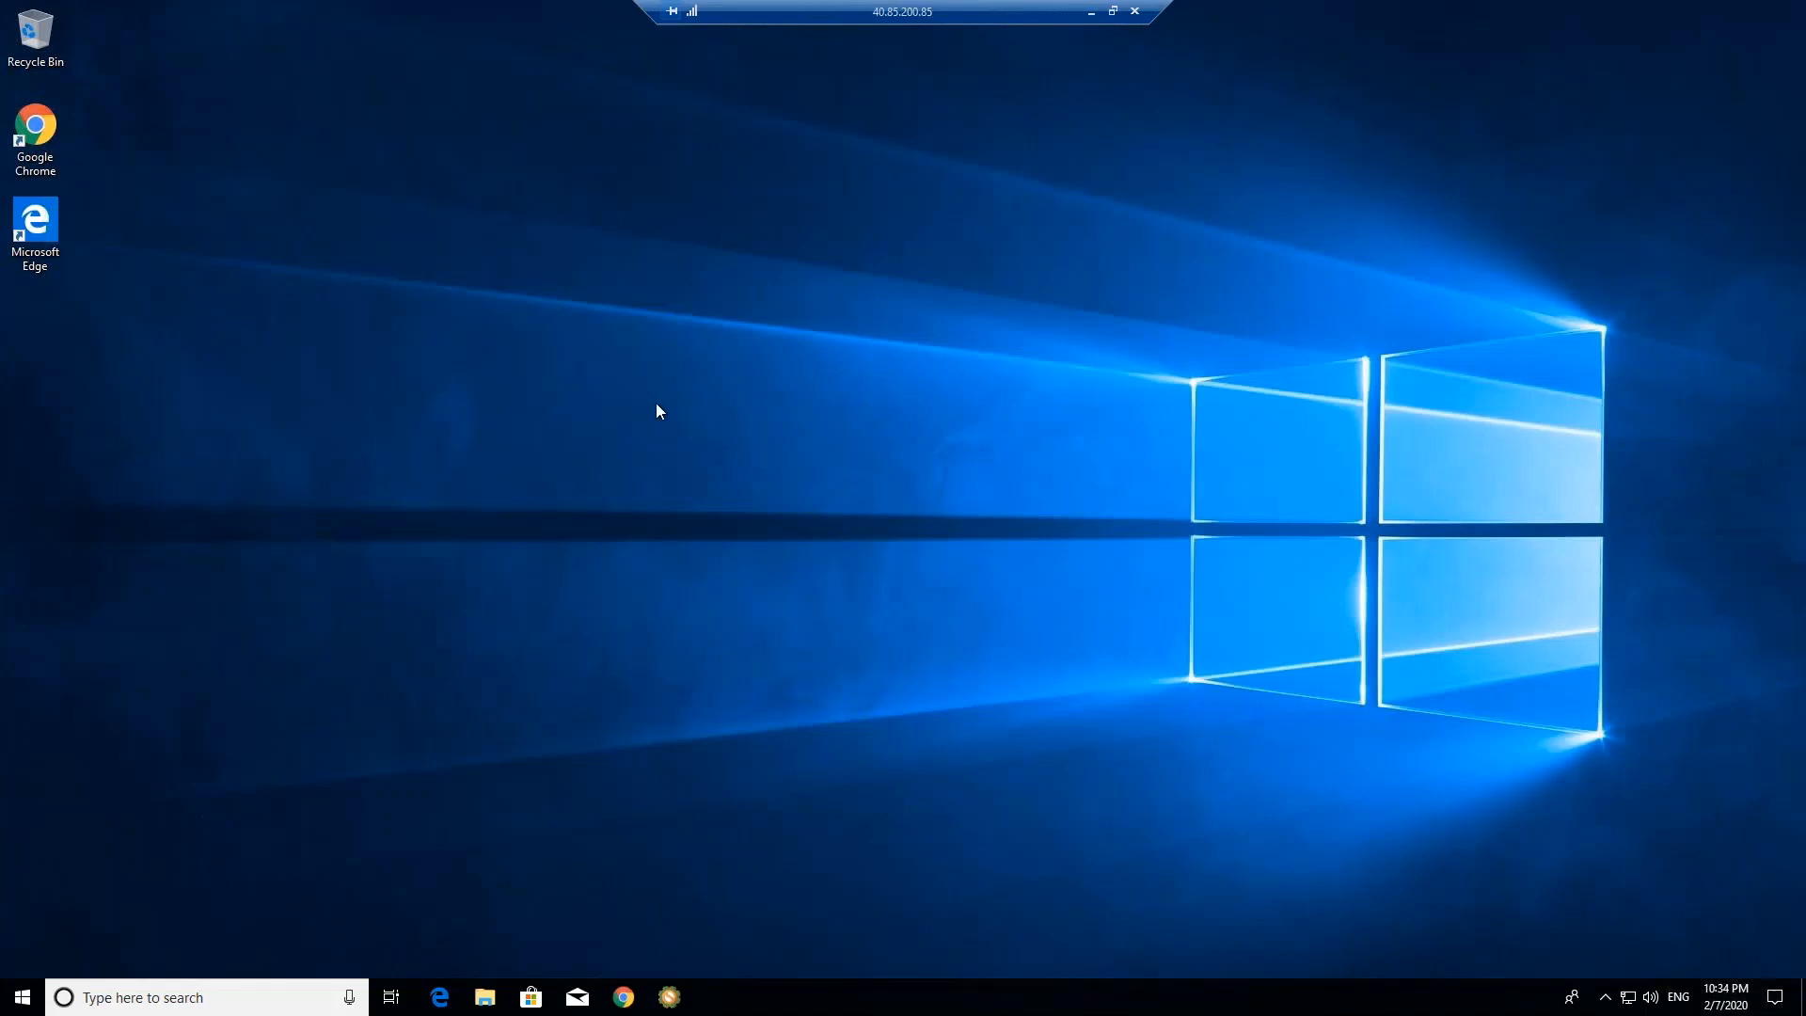
- Exit full screen, disconnect the Win-10 remote session, and minimize the local Documents folder
left_click(1113, 11)
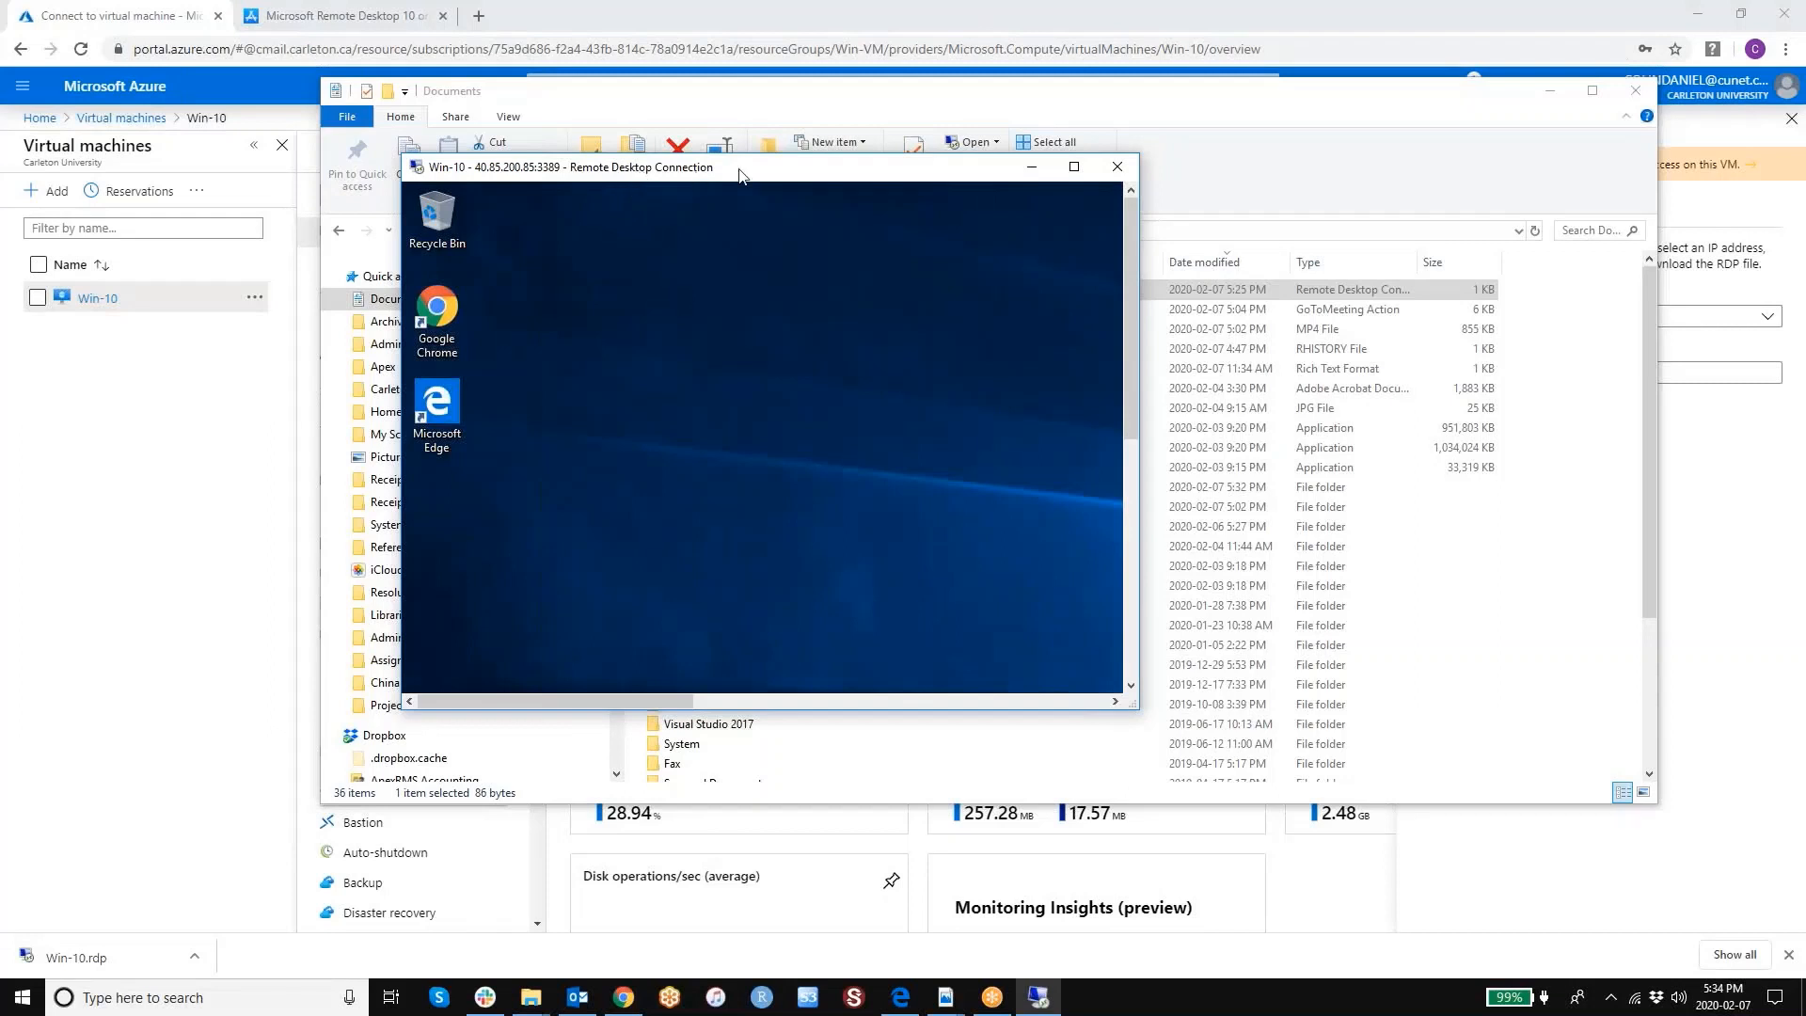
left_click(1122, 176)
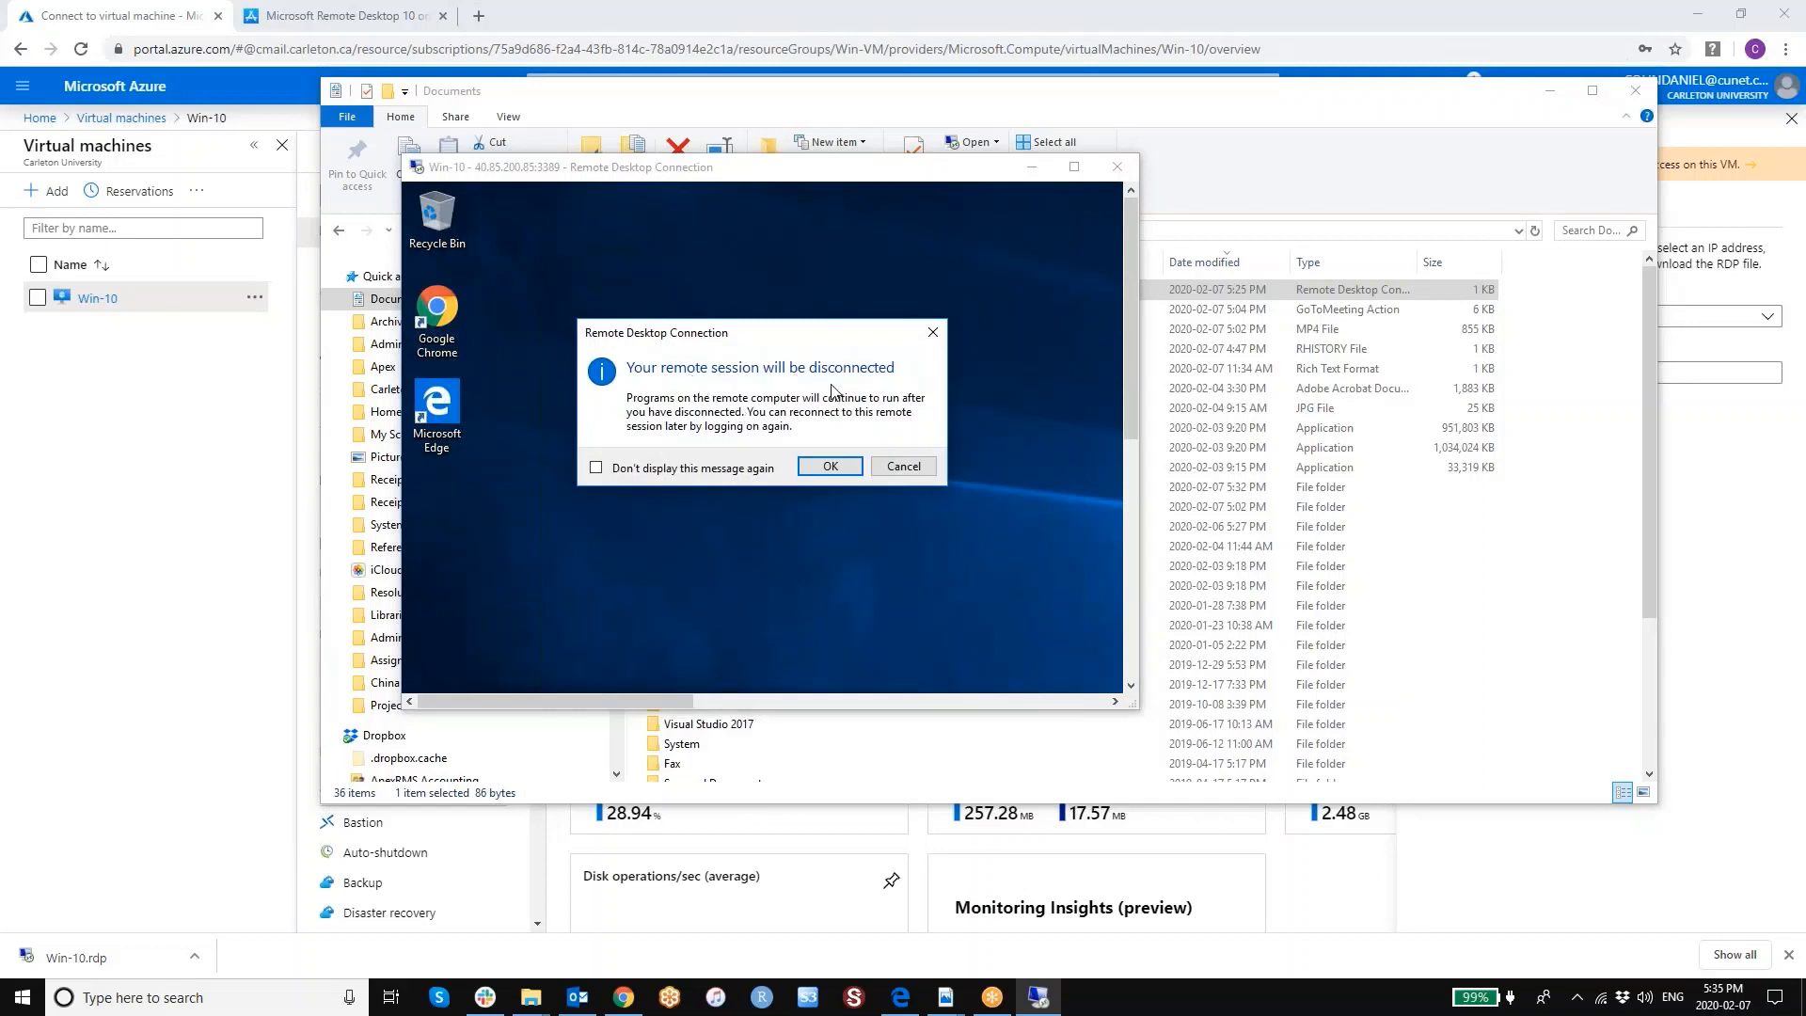
left_click(821, 470)
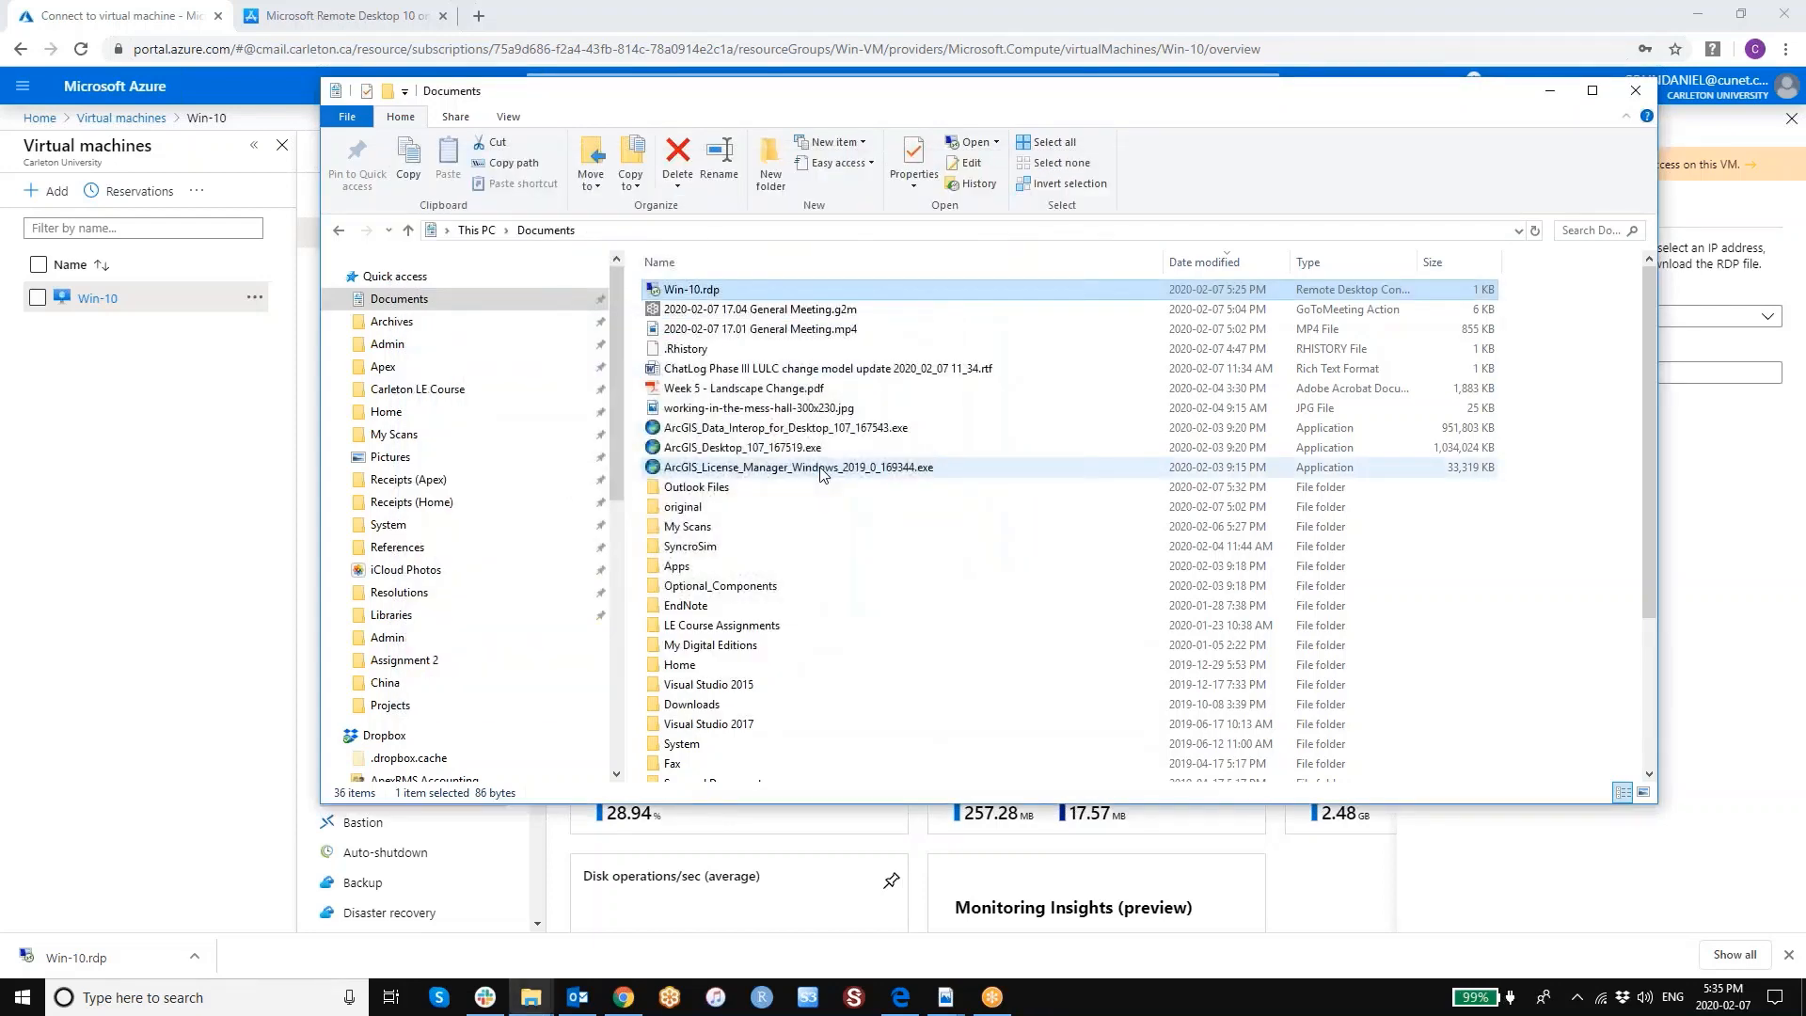
left_click(1550, 96)
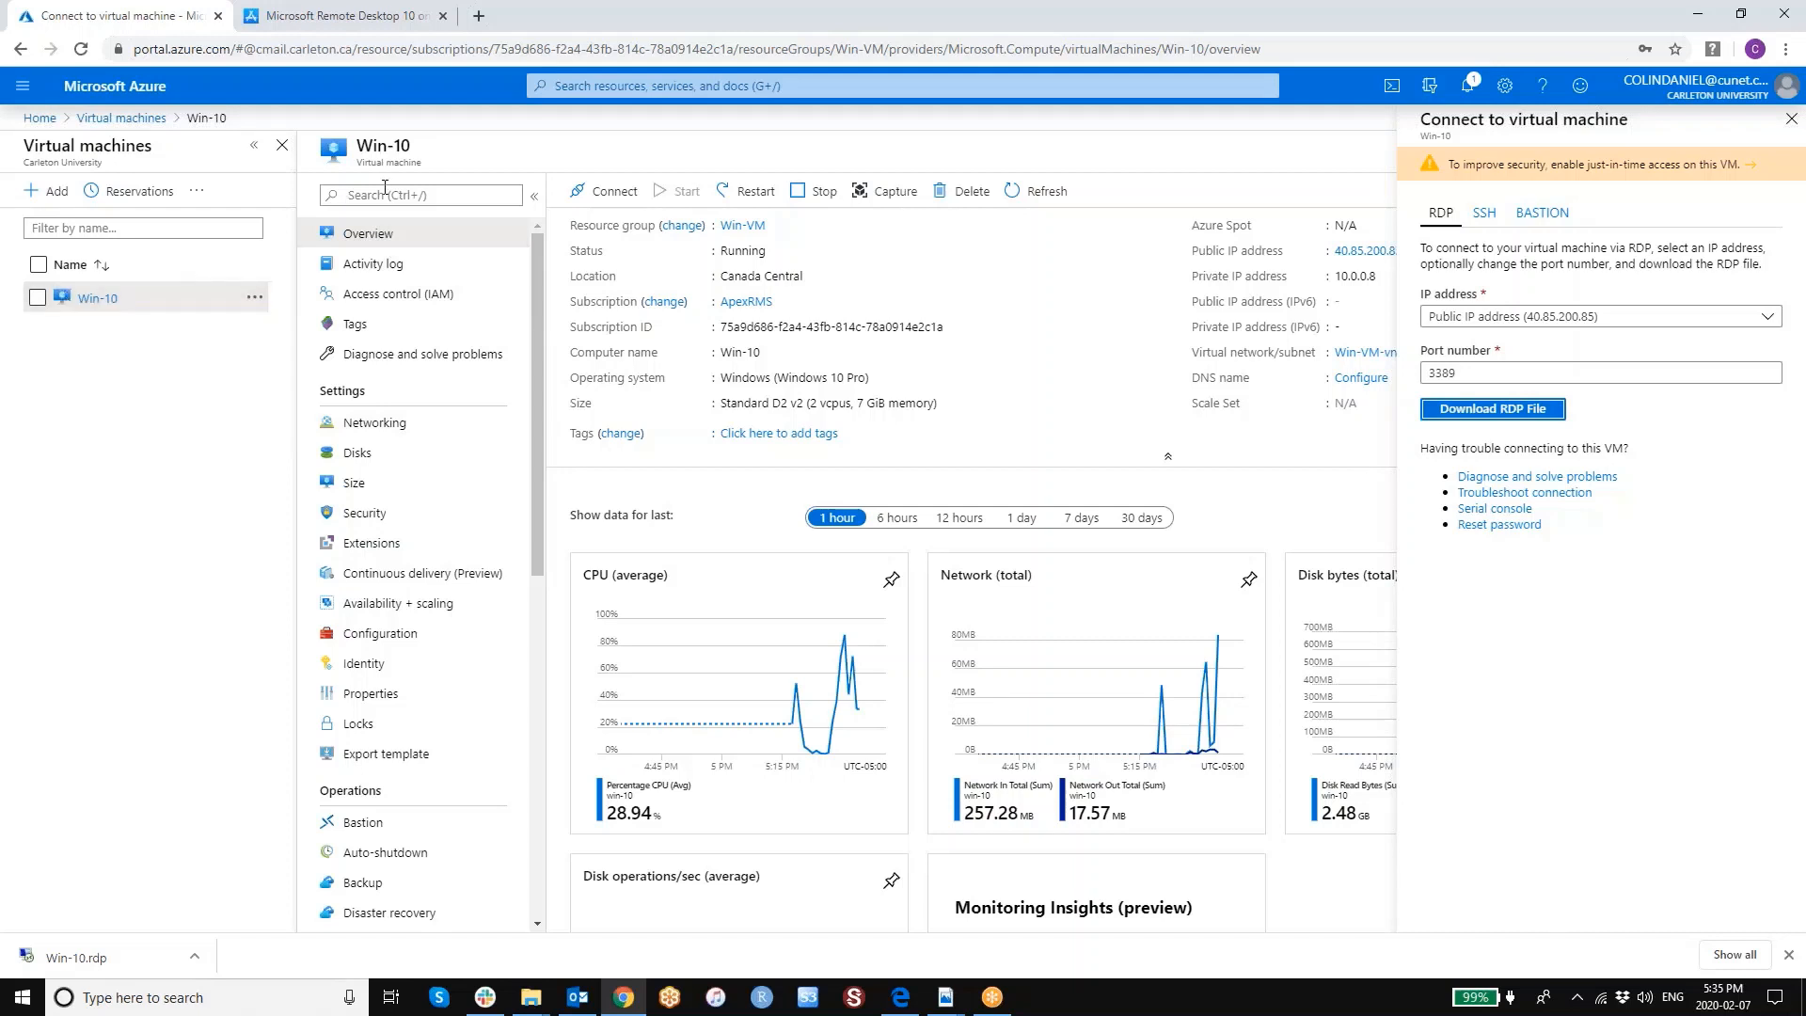
- Open Win-10 from Virtual machines and stop it without reserving its IP address
left_click(96, 298)
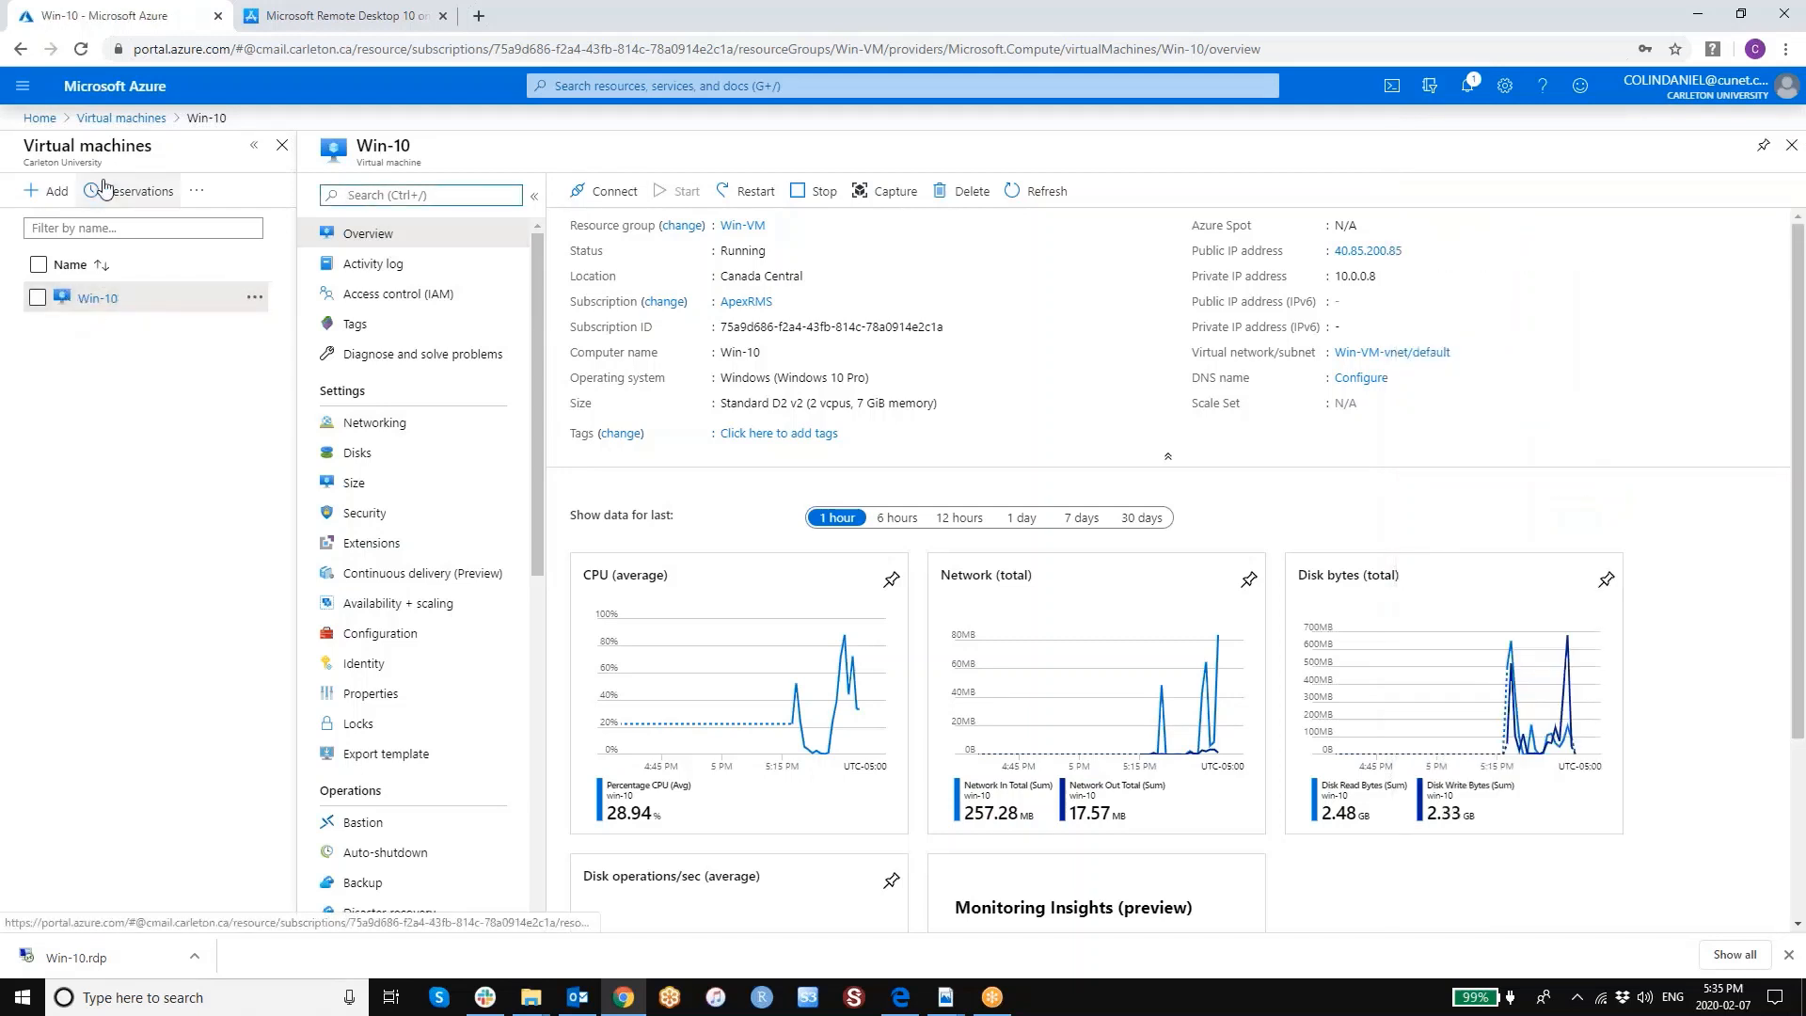
left_click(87, 123)
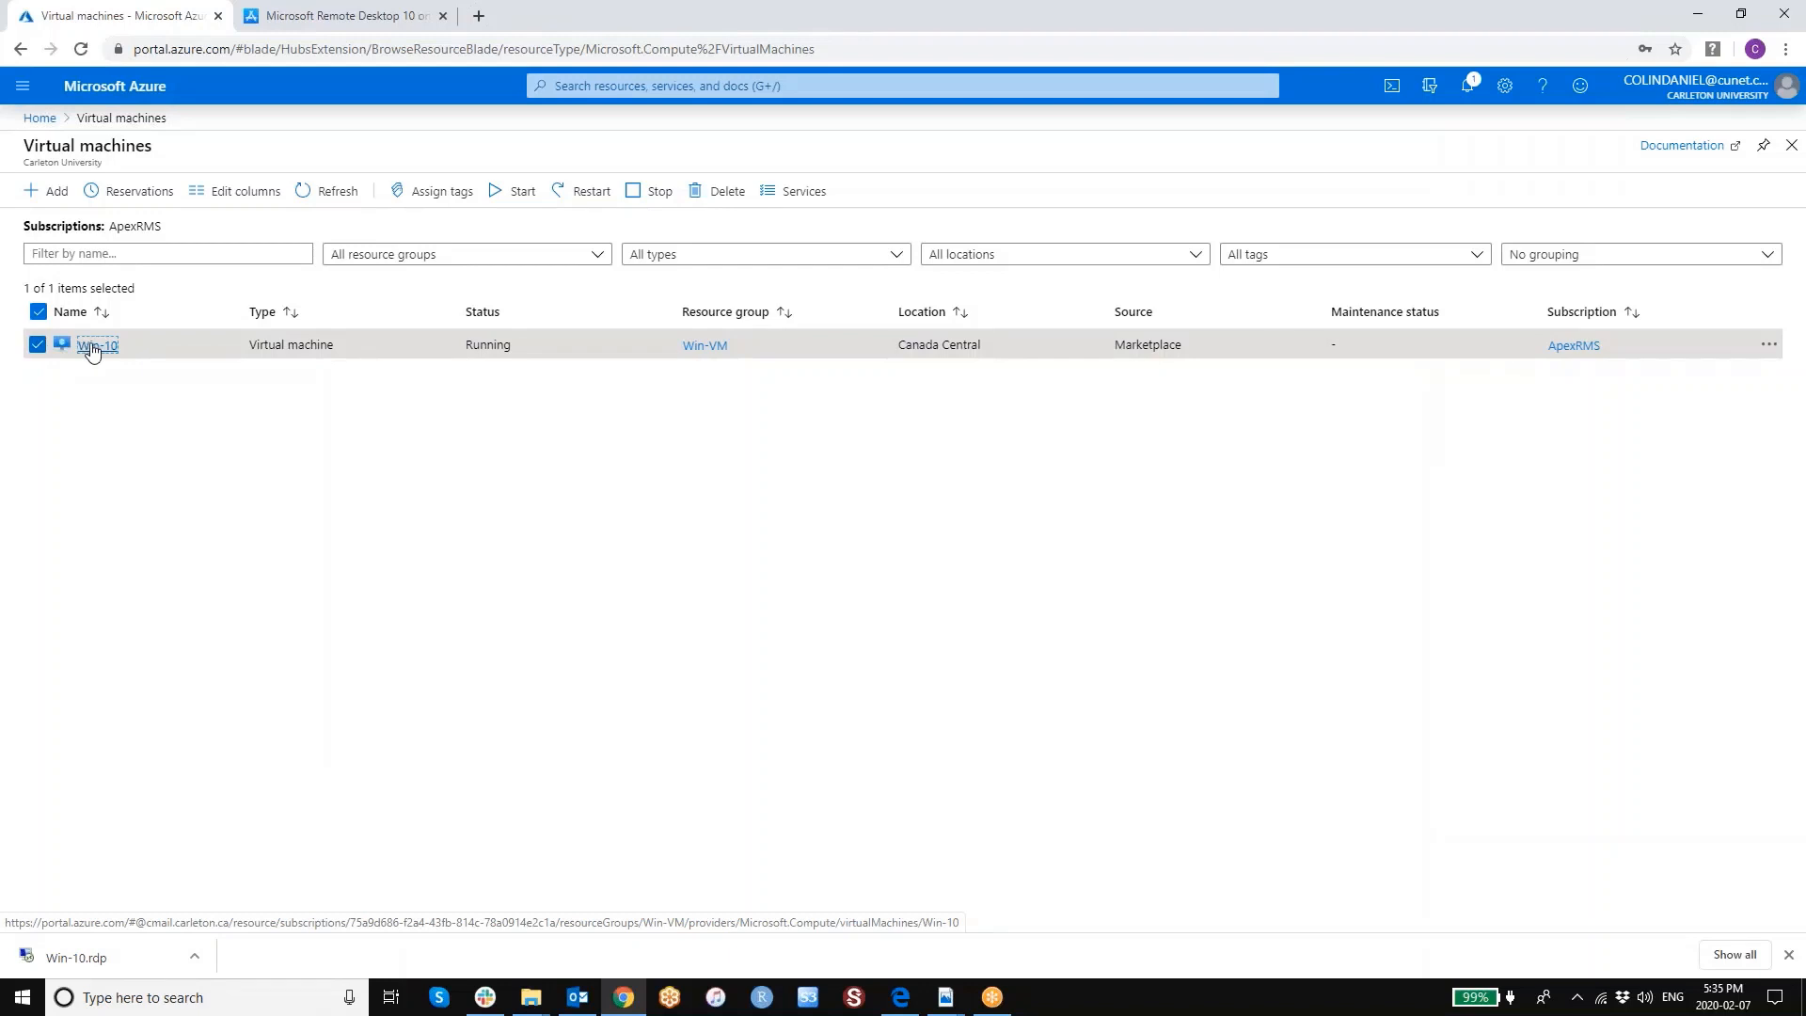
left_click(91, 346)
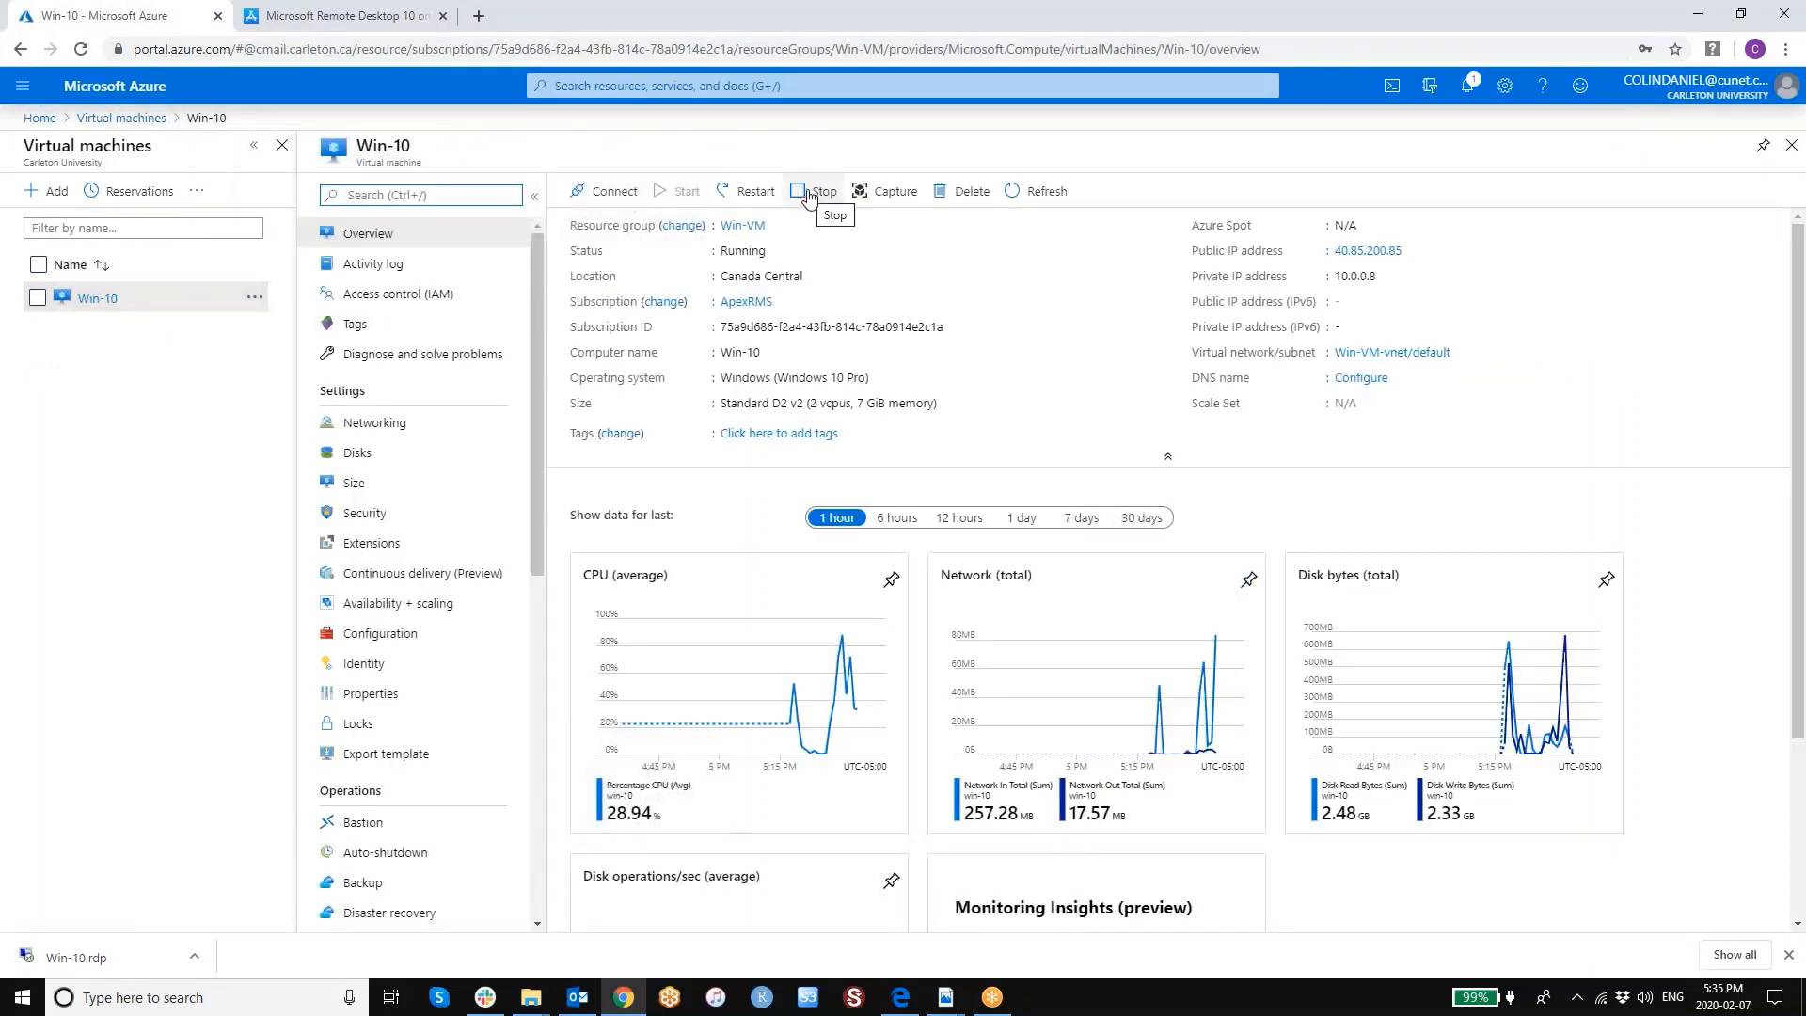
left_click(808, 195)
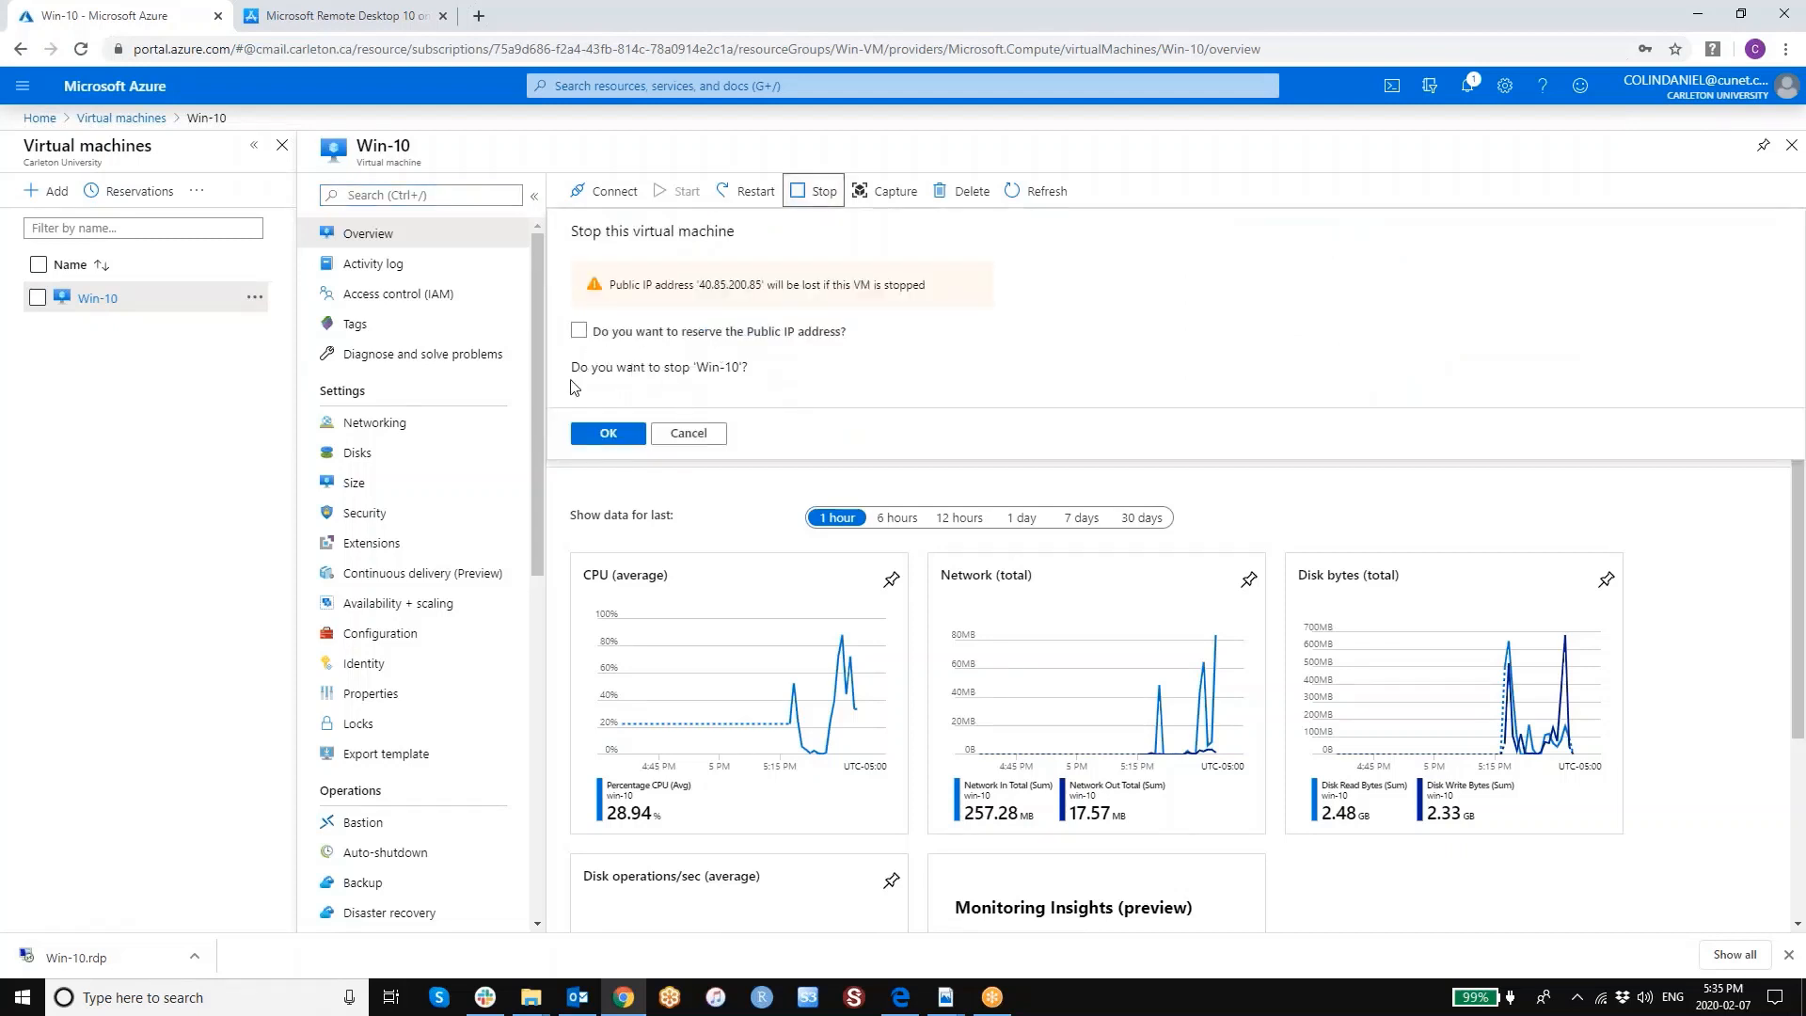
left_click(622, 436)
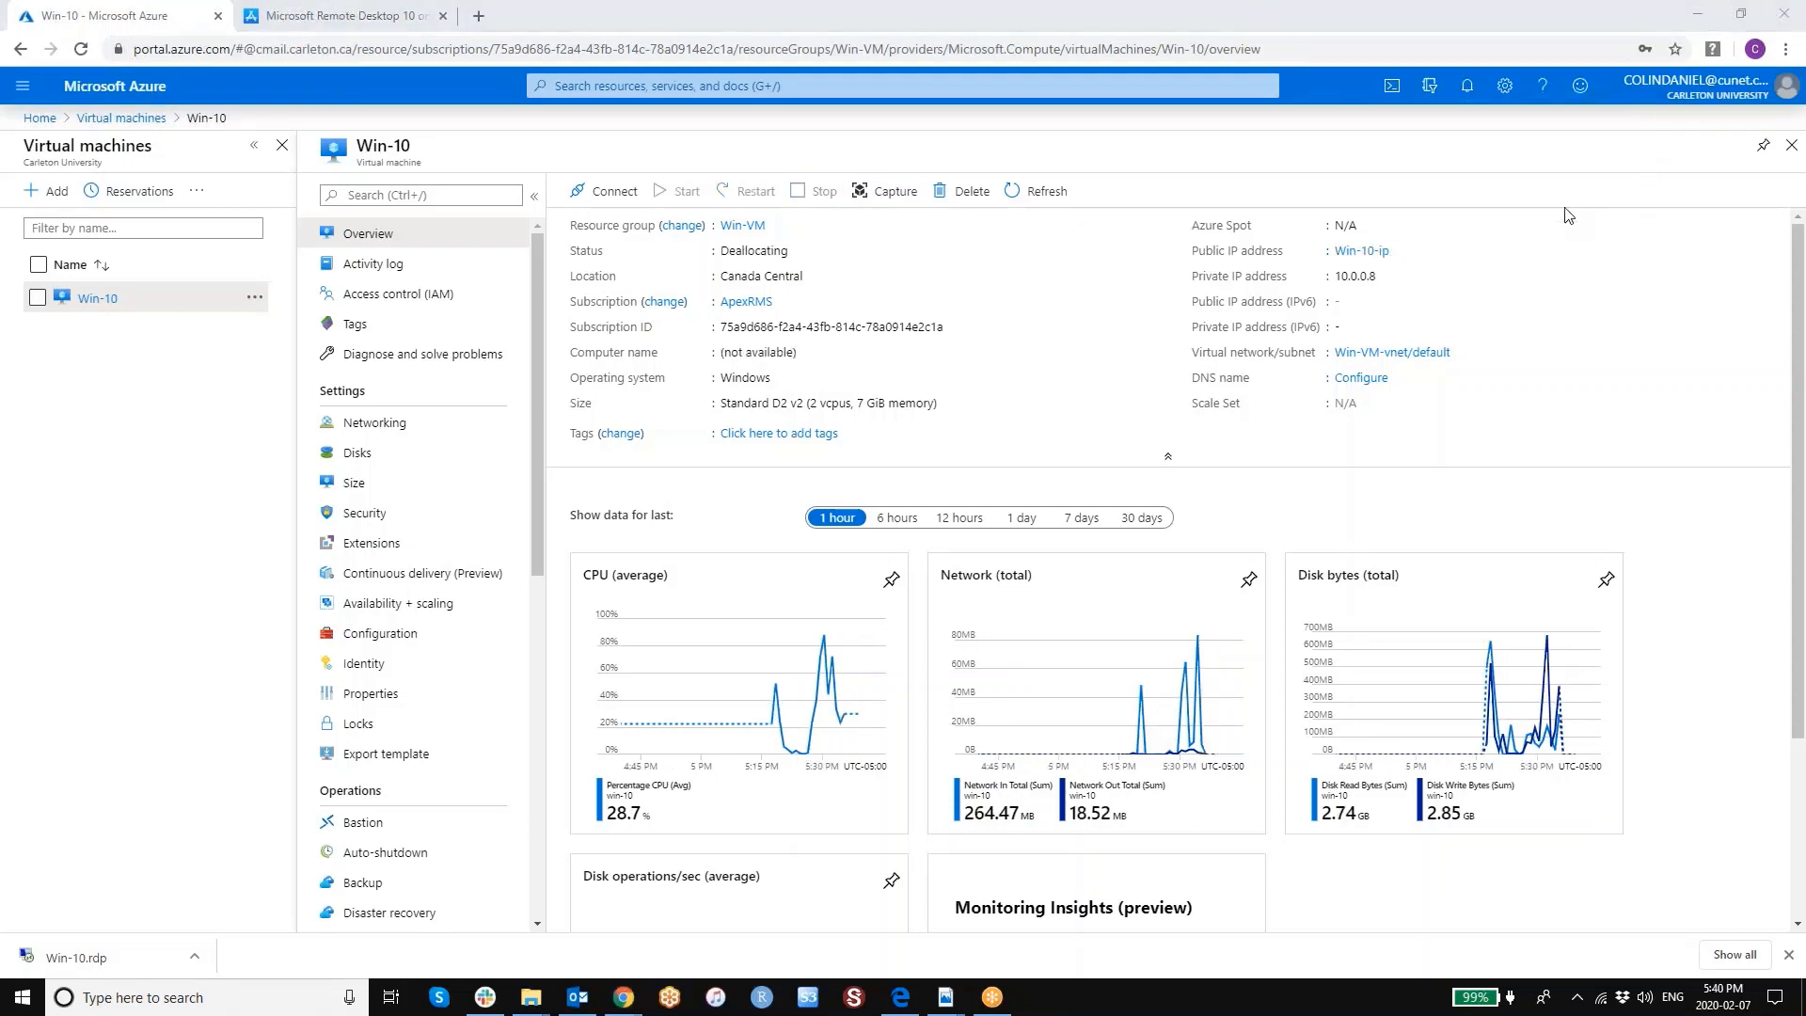
- Confirm the Stopped (deallocated) status via Notifications and Refresh, then return to Home
left_click(1468, 92)
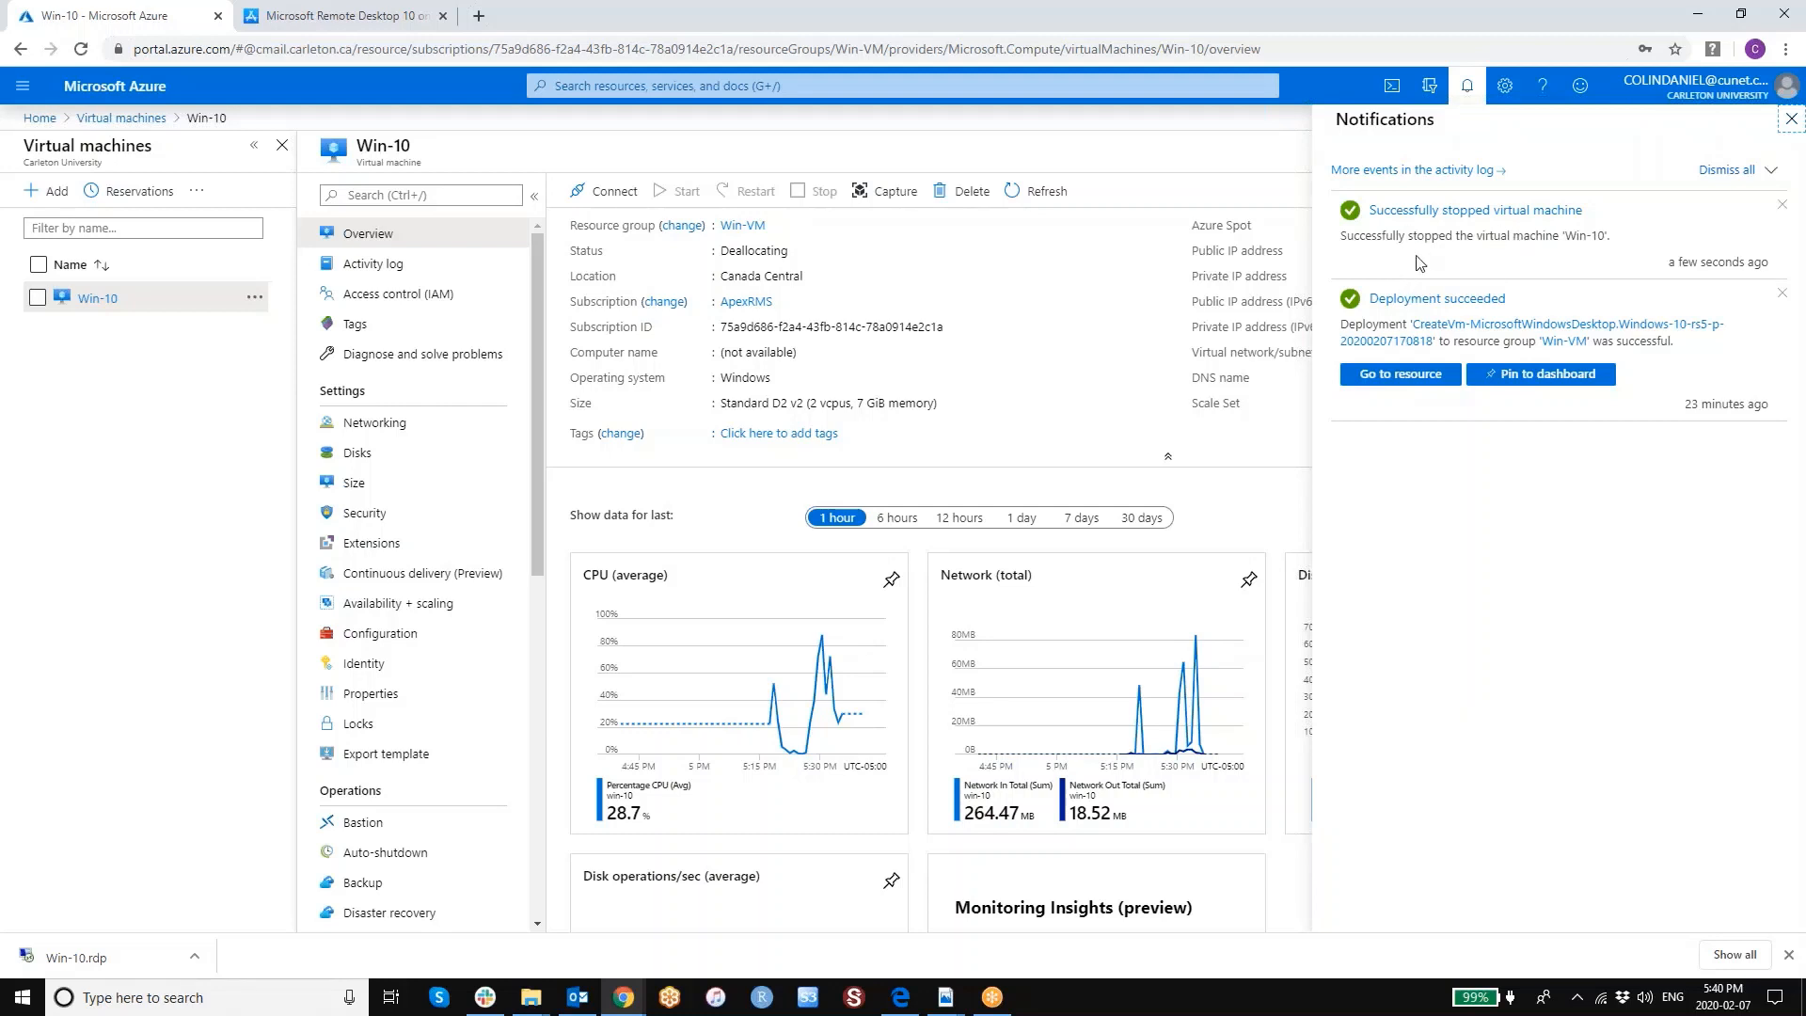
left_click(1454, 102)
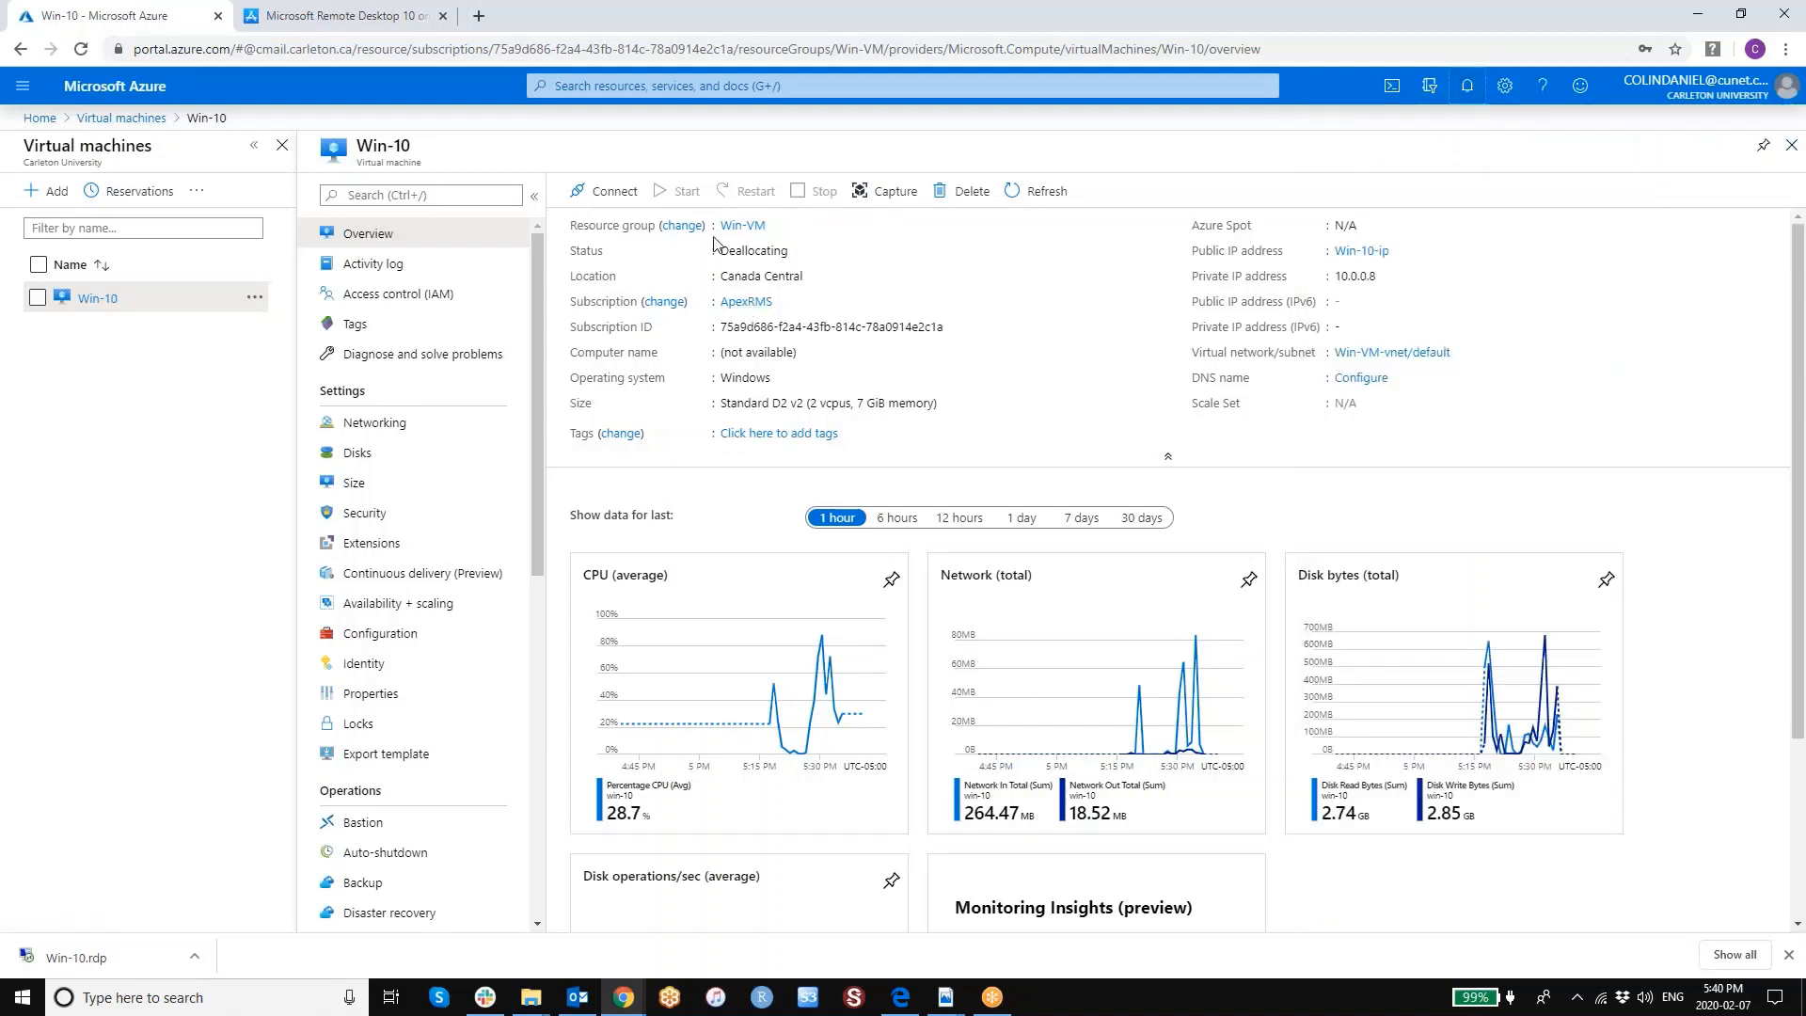
left_click(1042, 191)
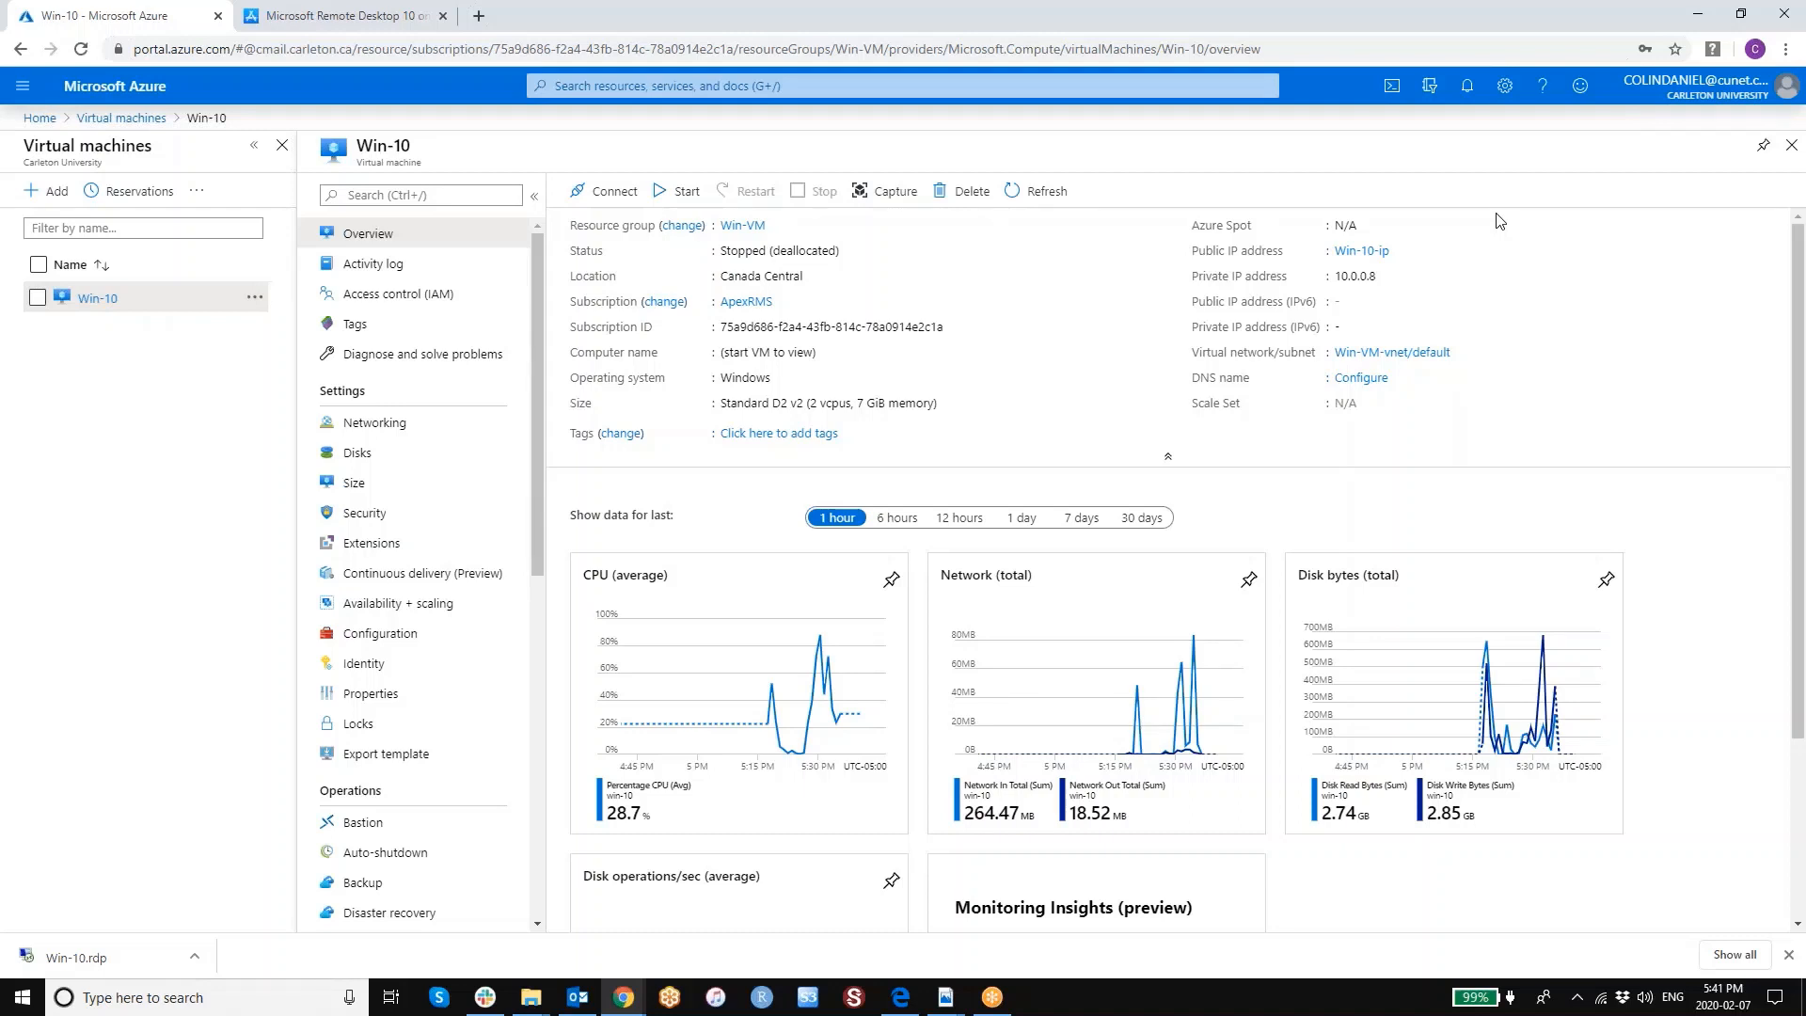
left_click(40, 118)
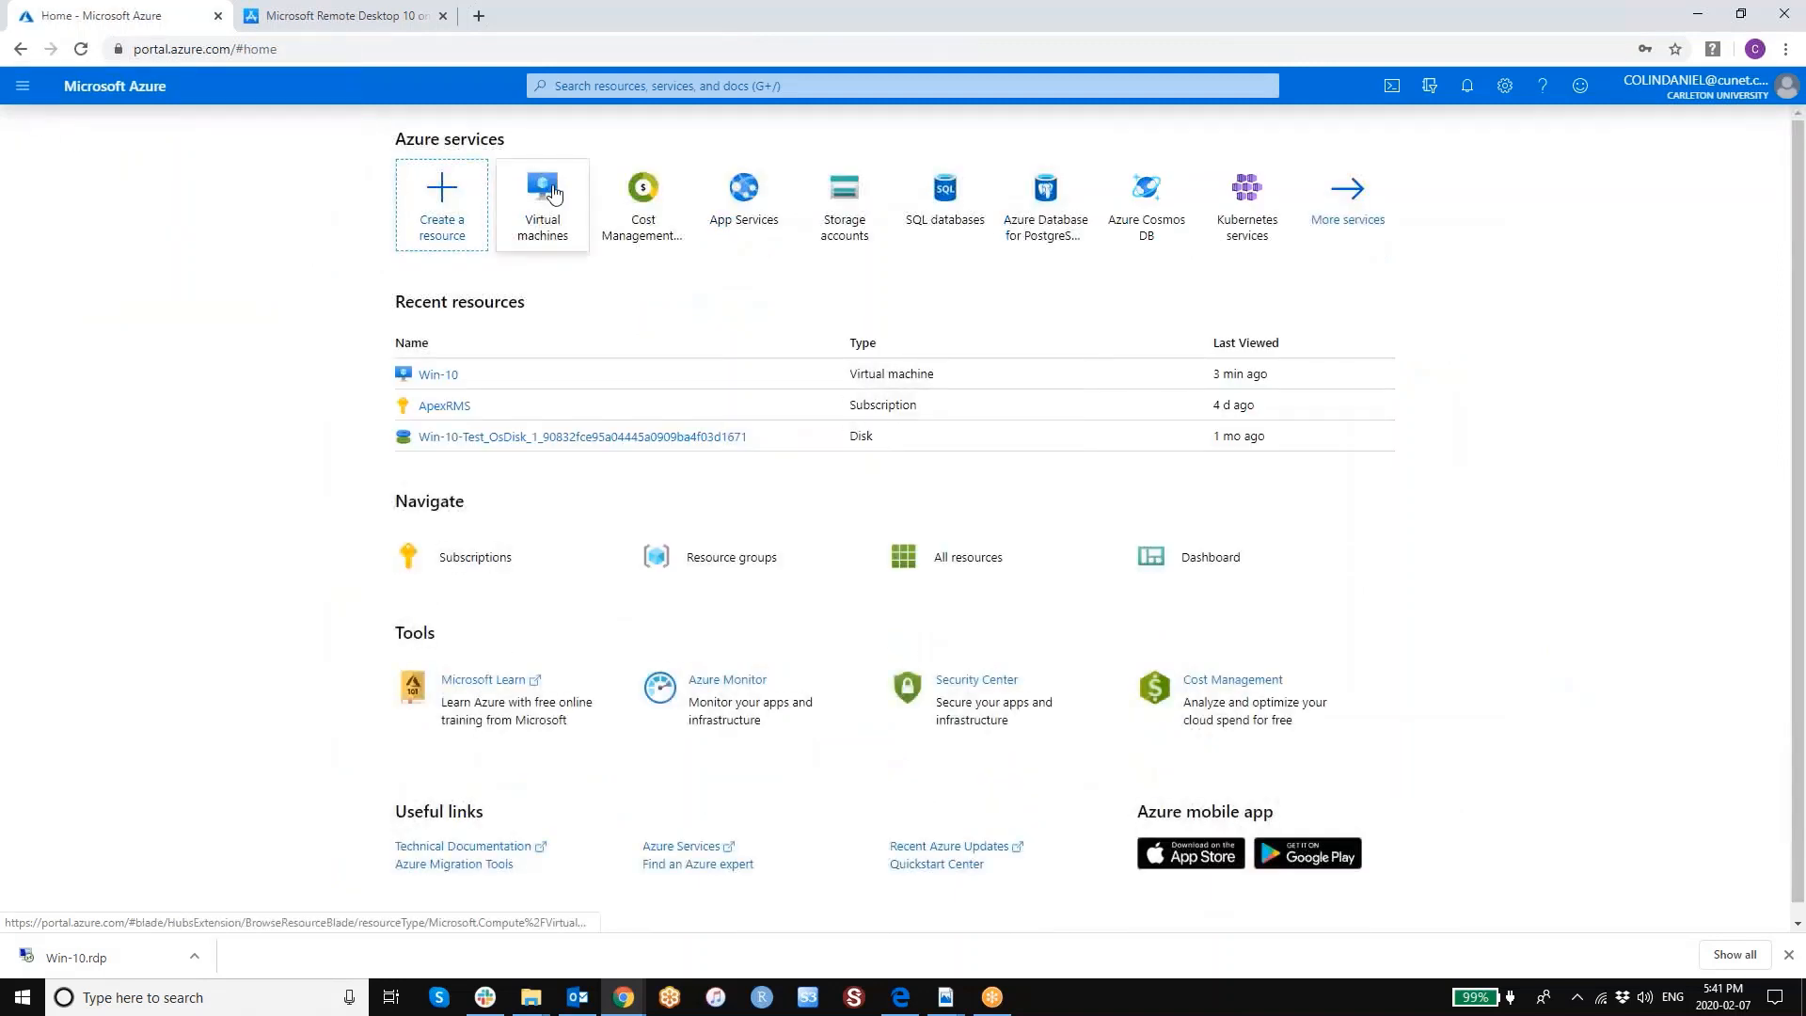
- Confirm Win-10 is deallocated, then review the recent charges and top services cost breakdown (4.21 CAD current cost)
left_click(553, 195)
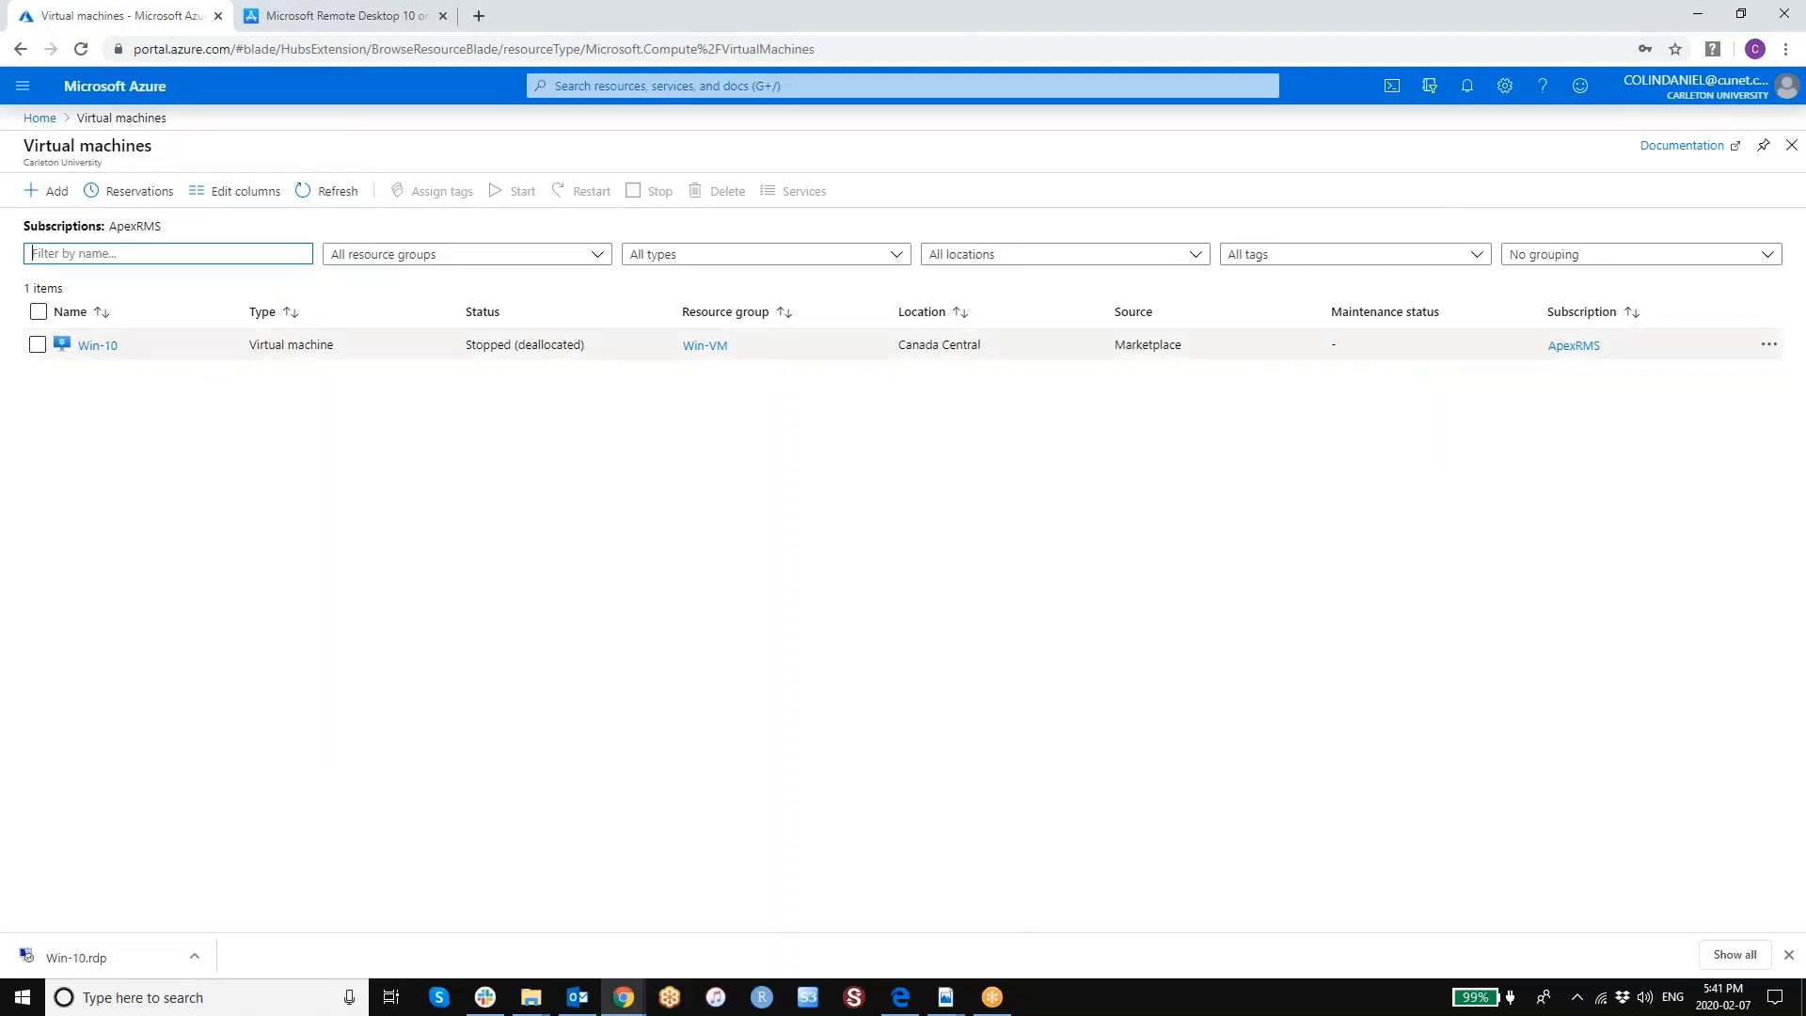
left_click(40, 119)
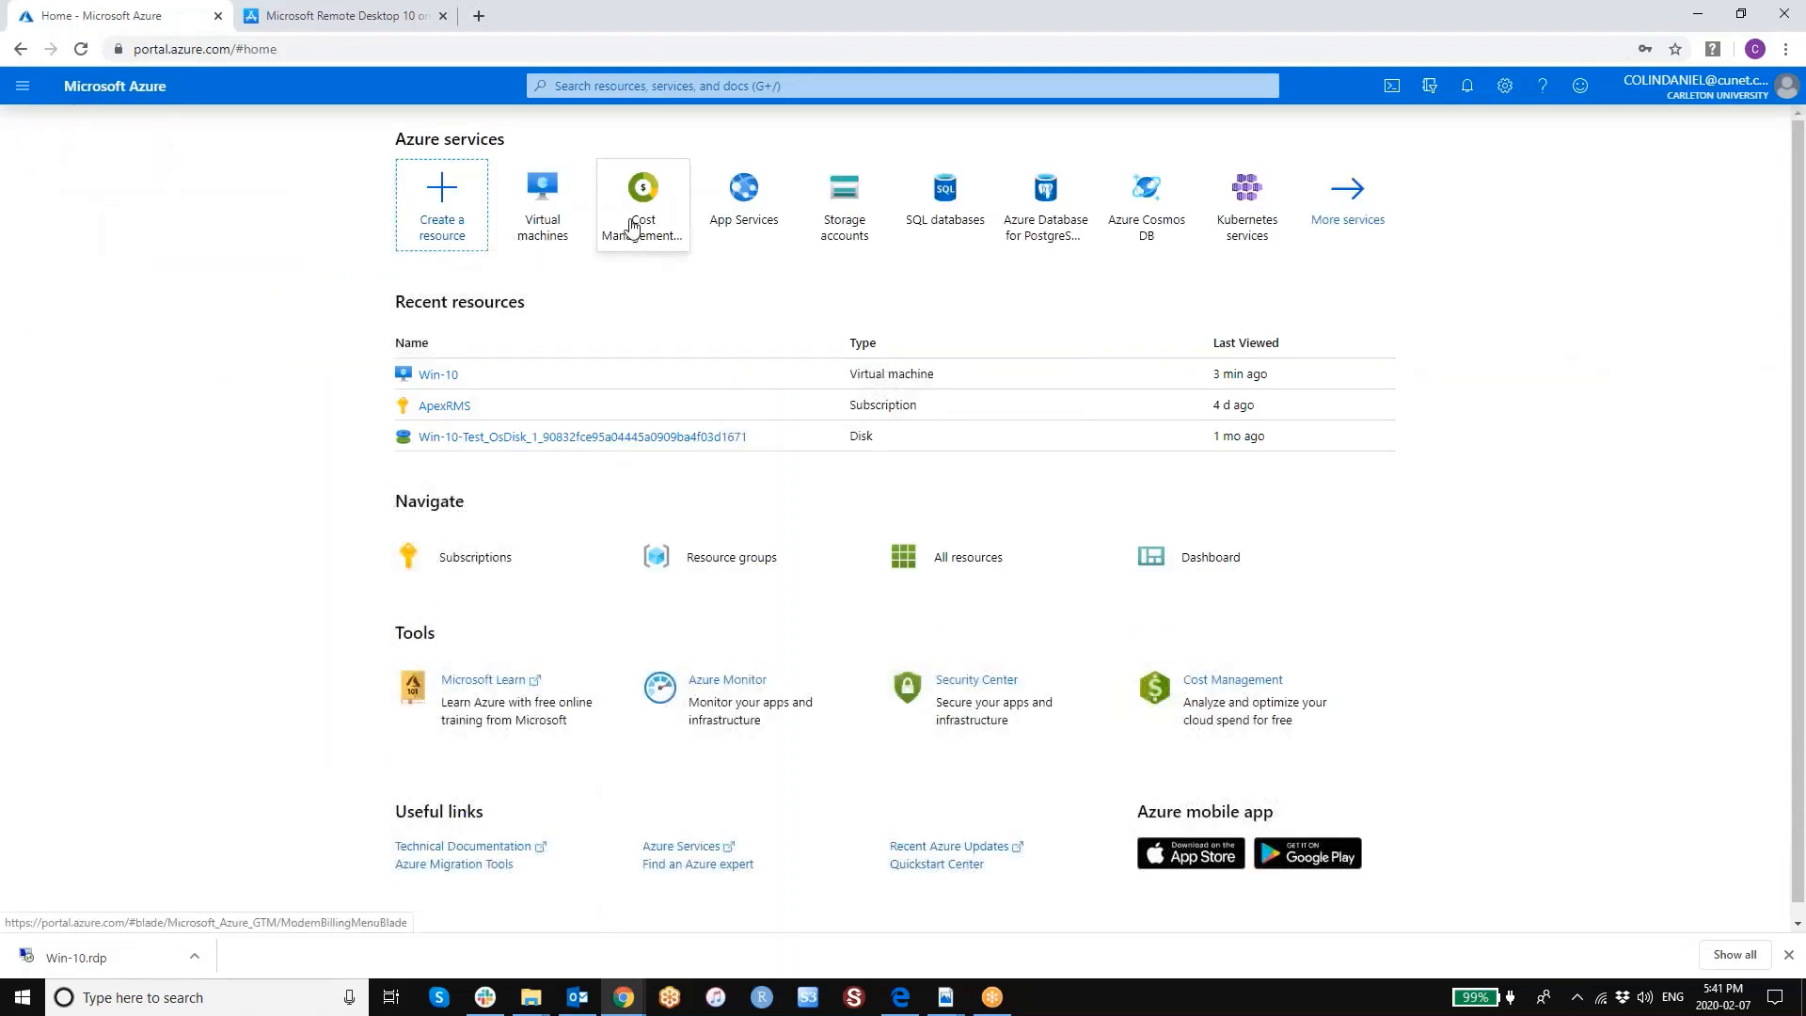
left_click(641, 202)
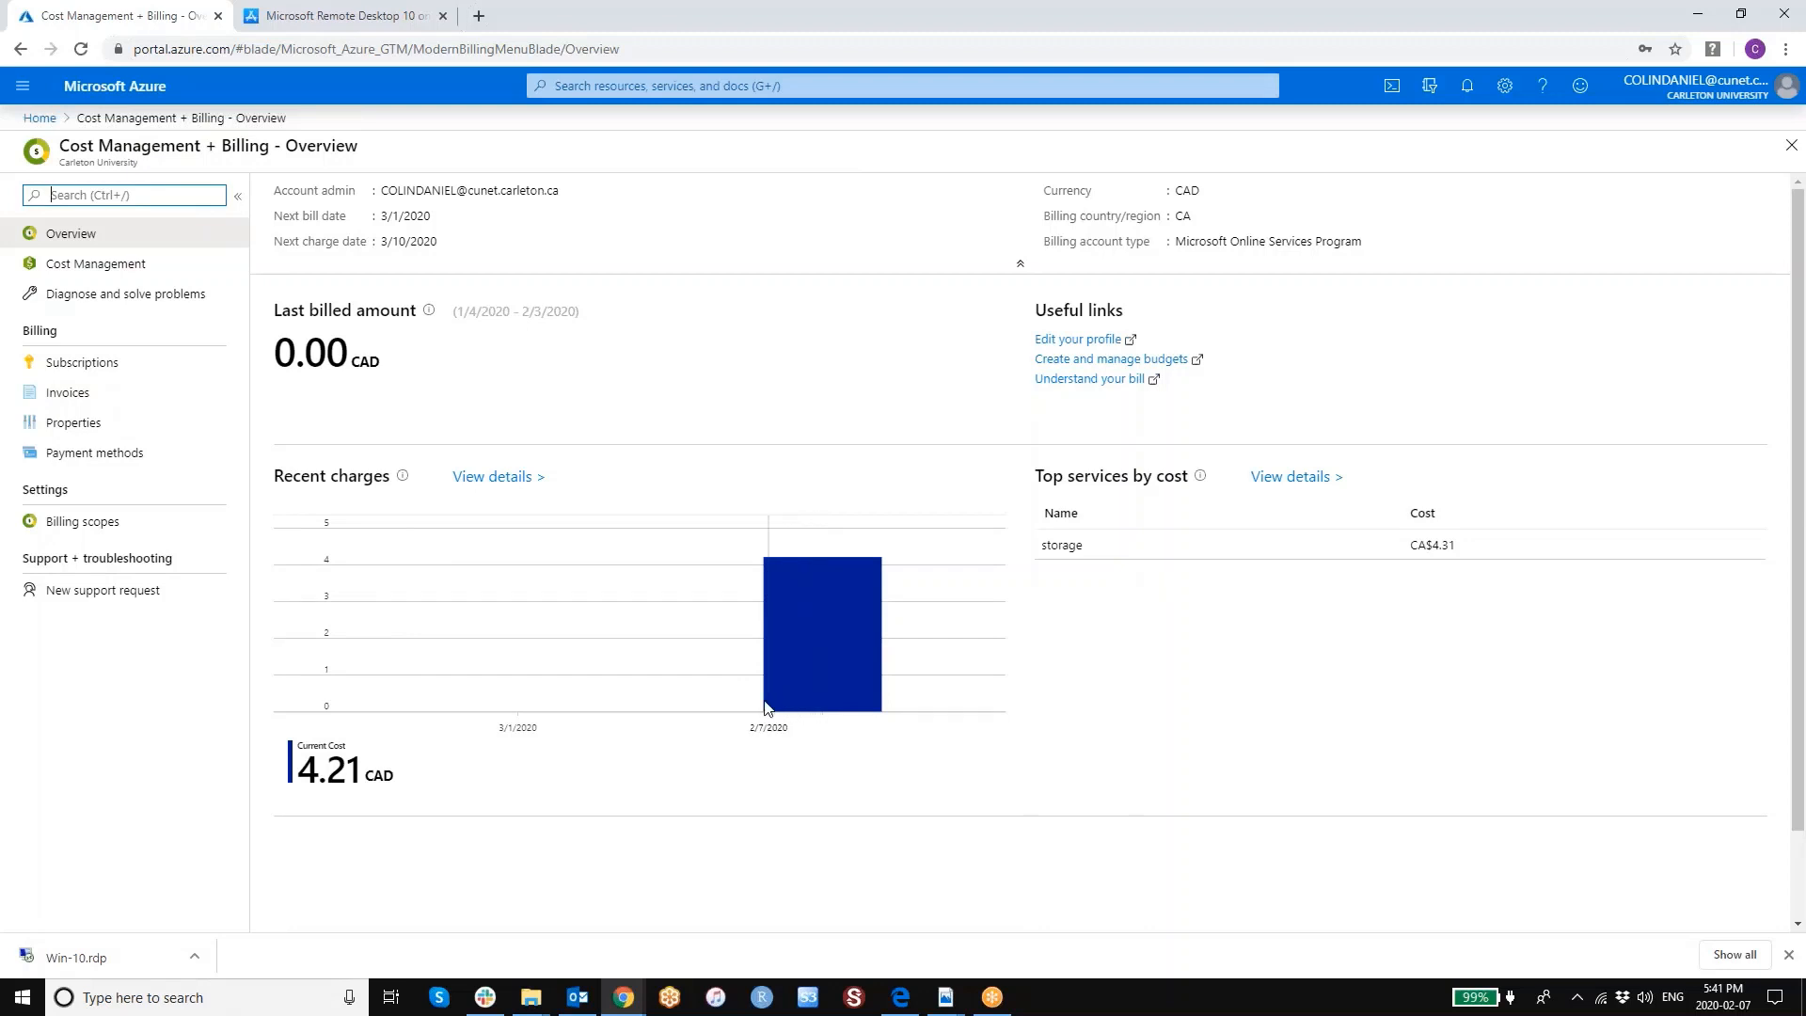
left_click(488, 478)
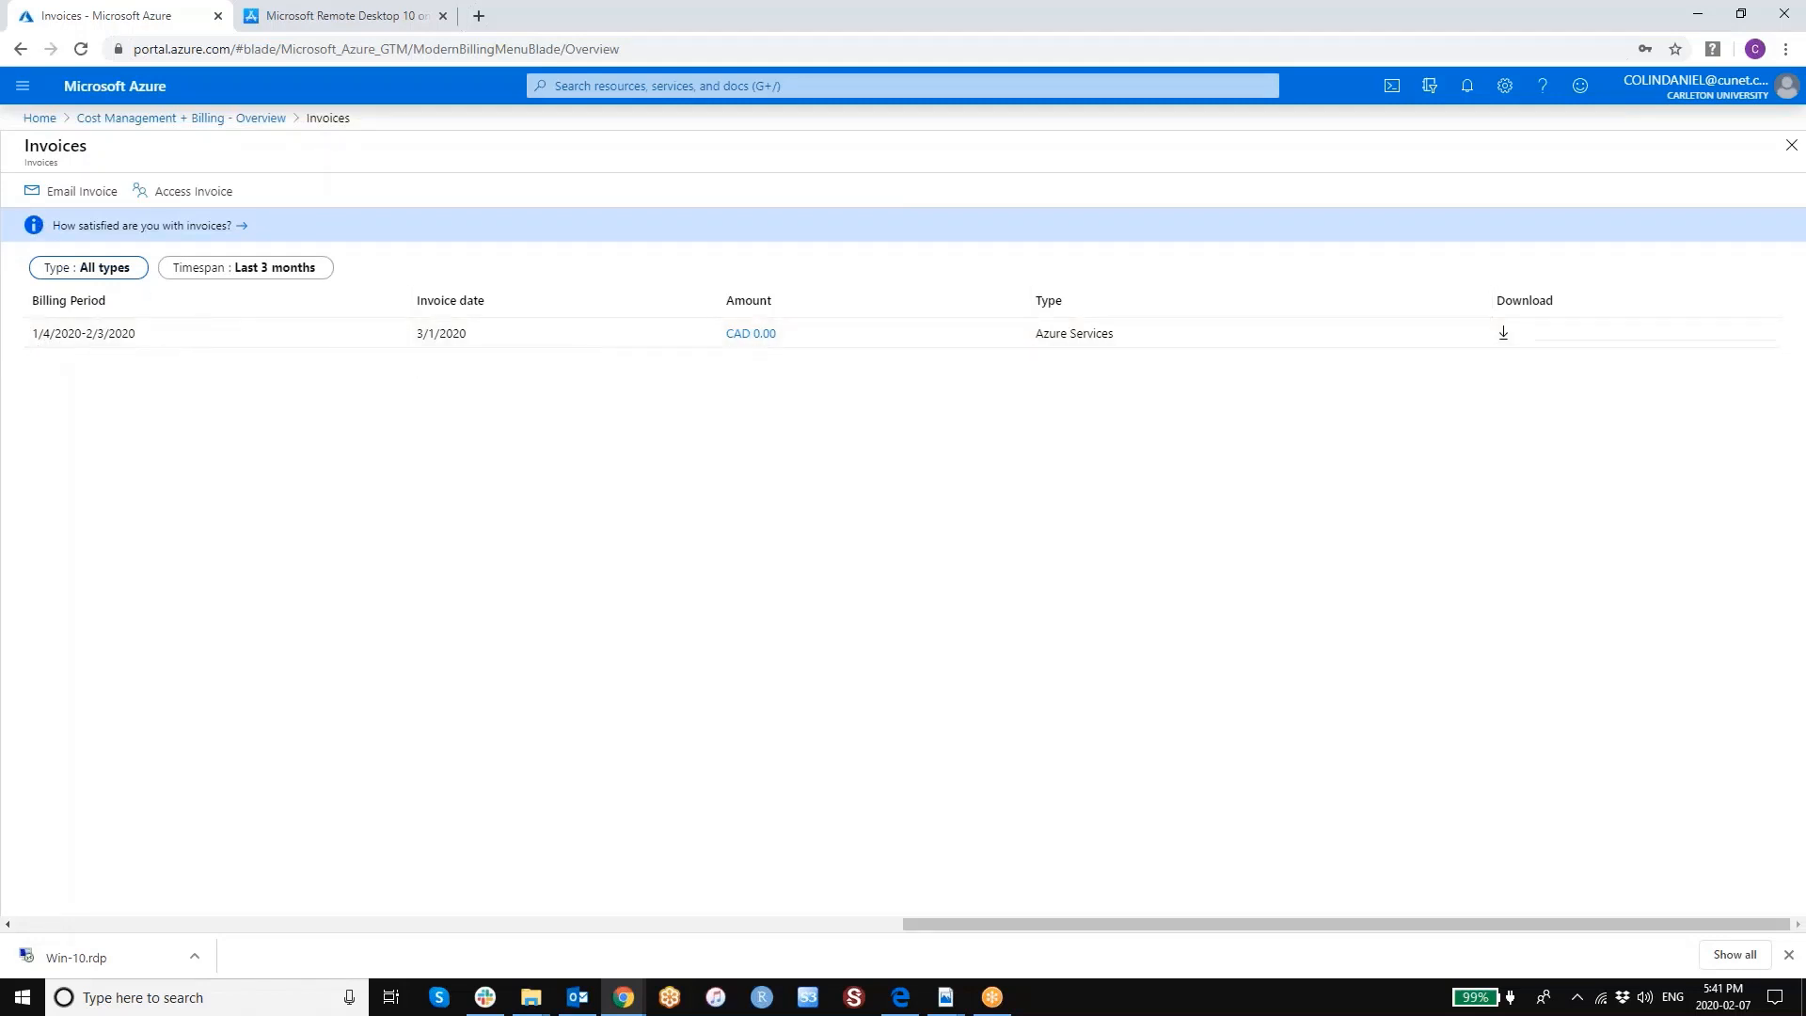
left_click(113, 121)
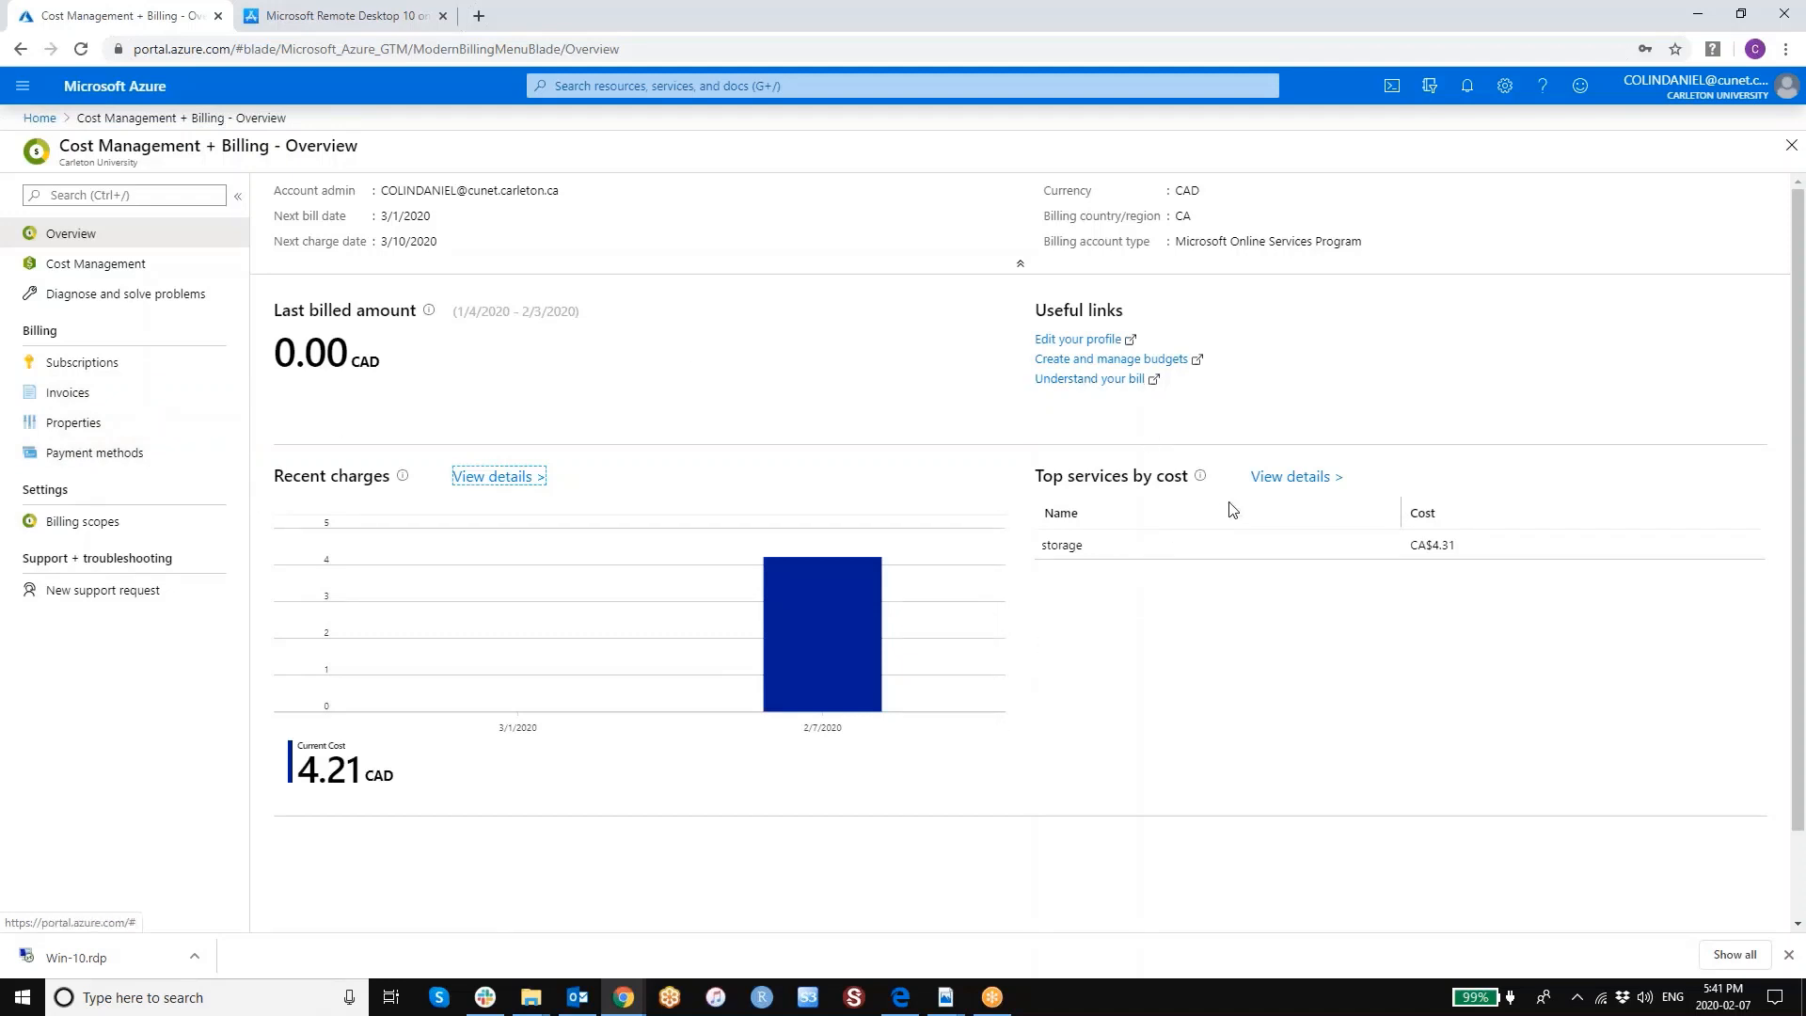
left_click(1297, 476)
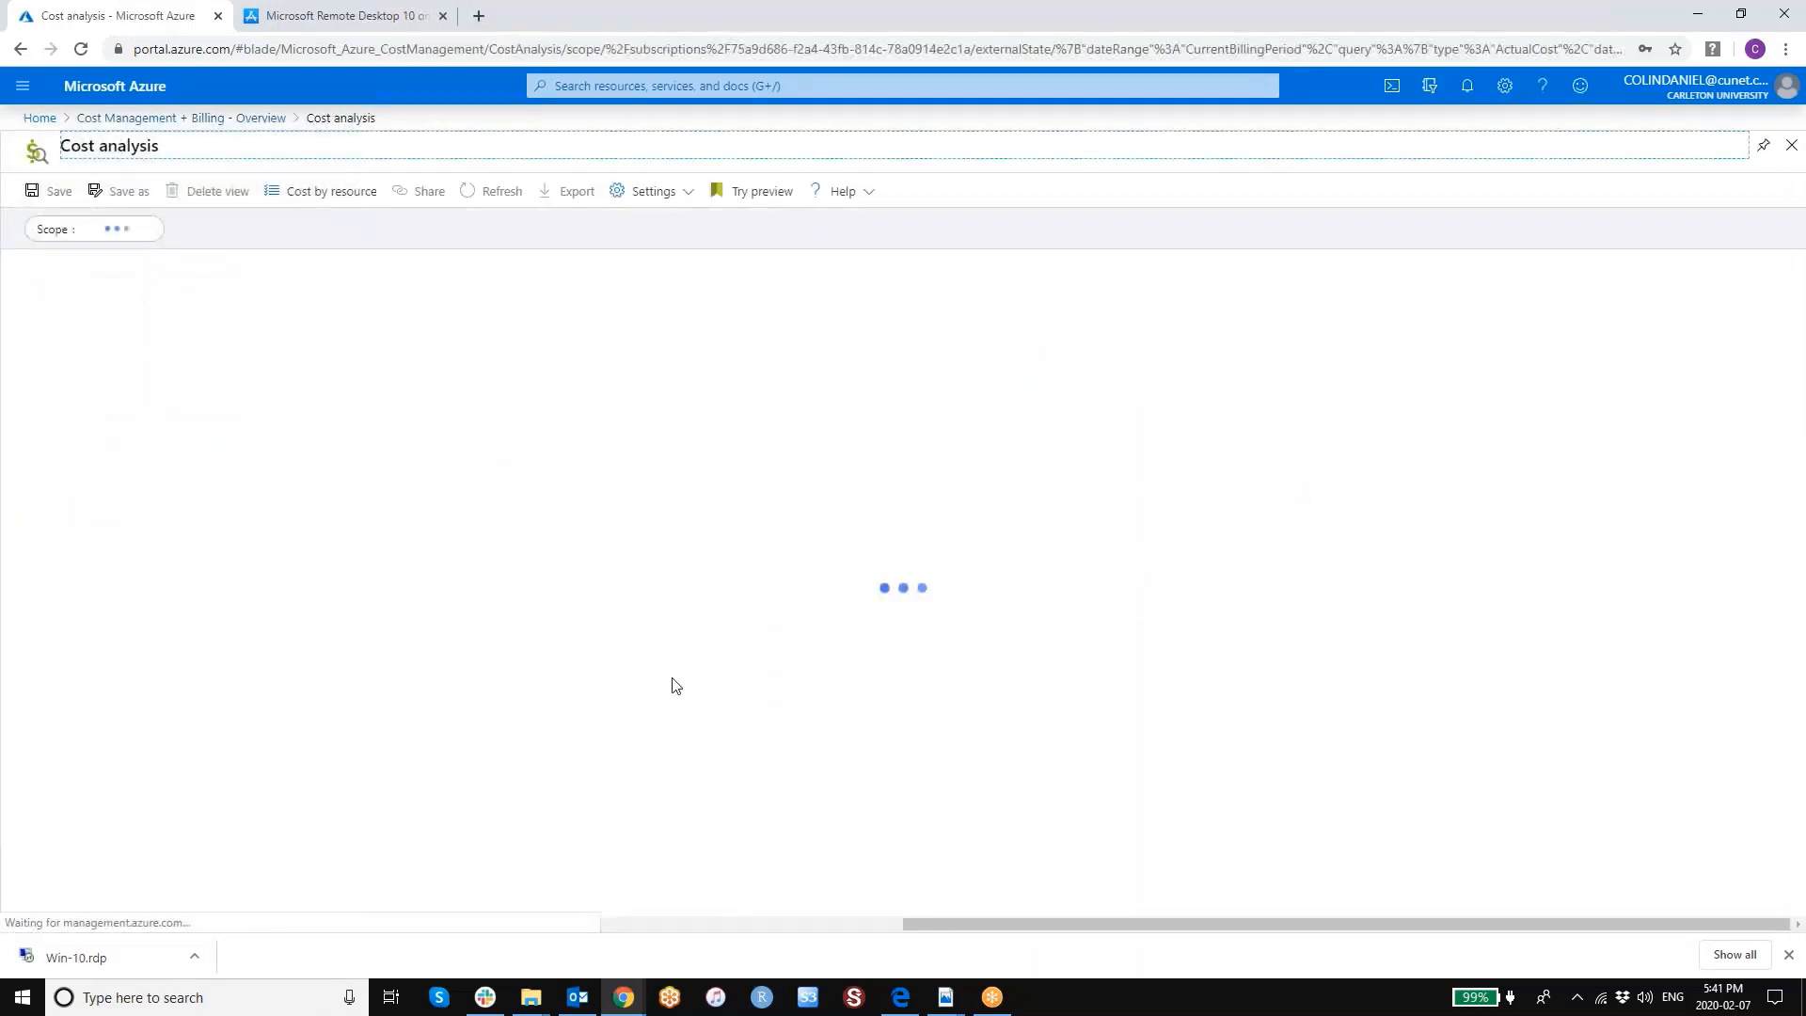